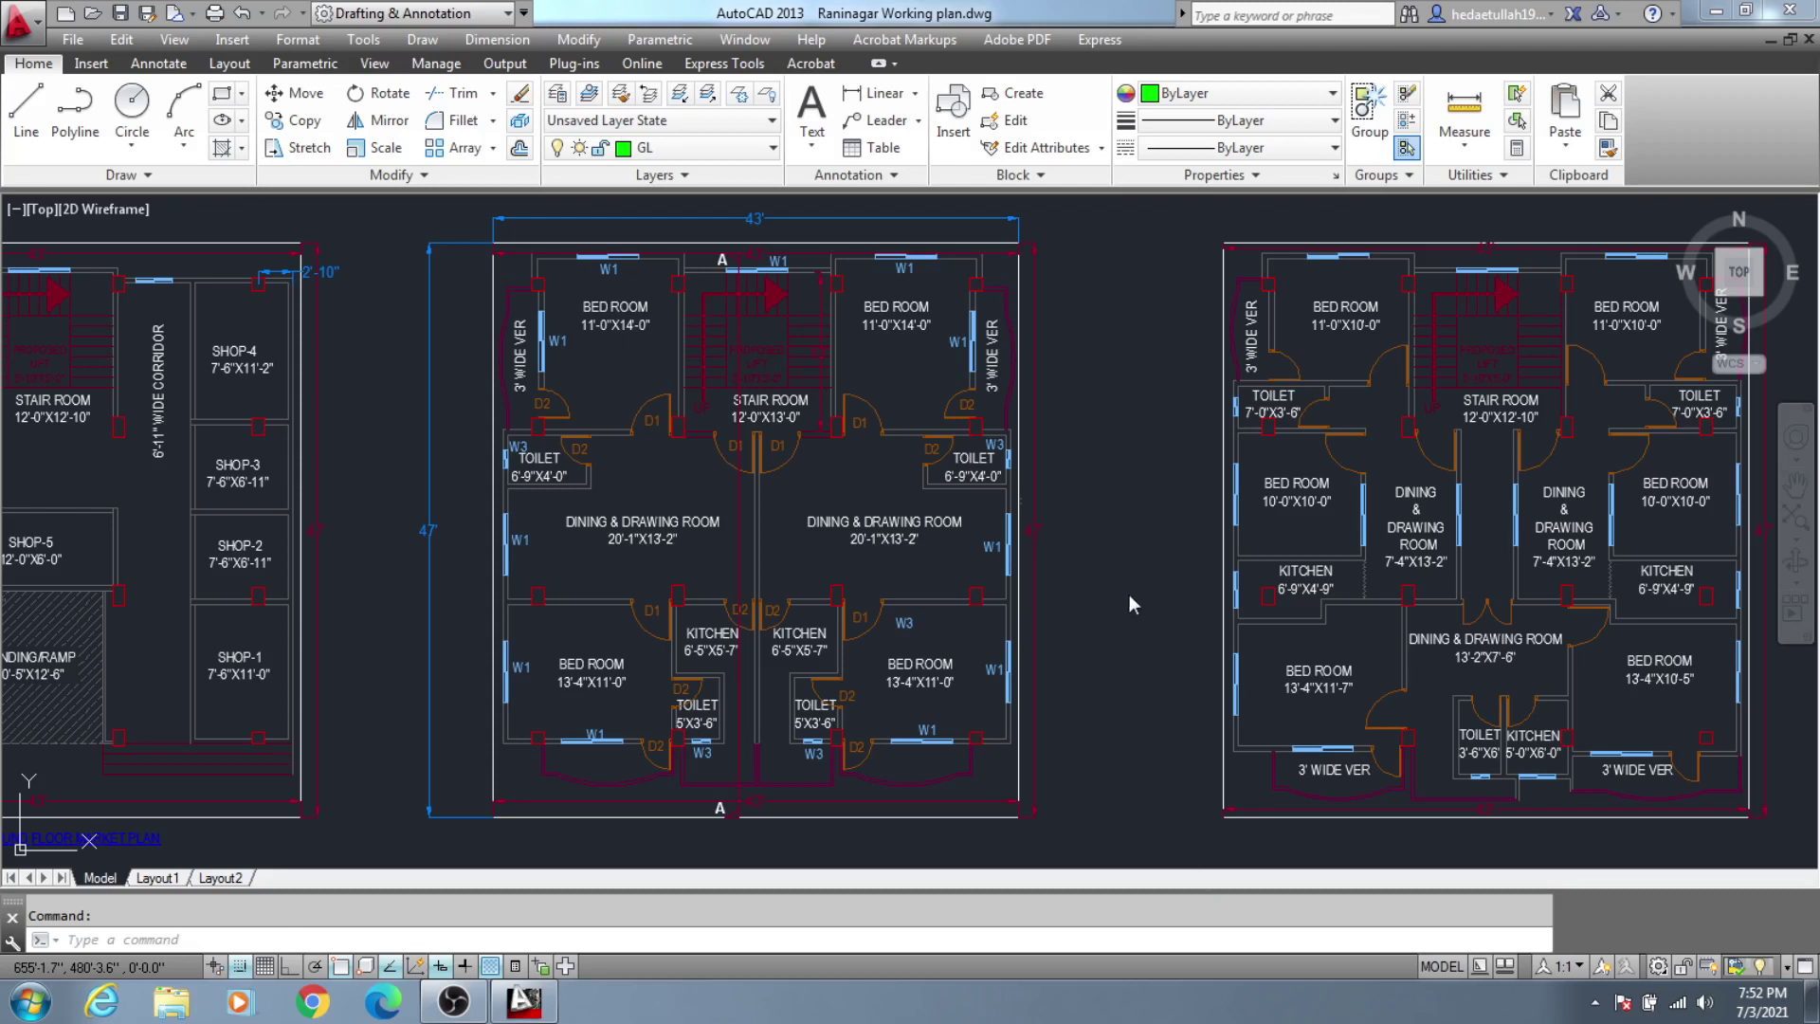
# Step: Examine the floor plans of the building, from the landing/ramp and ground floor market layouts to the two residential layouts
pyautogui.scroll(-4, 1142, 592)
pyautogui.scroll(-2, 1141, 592)
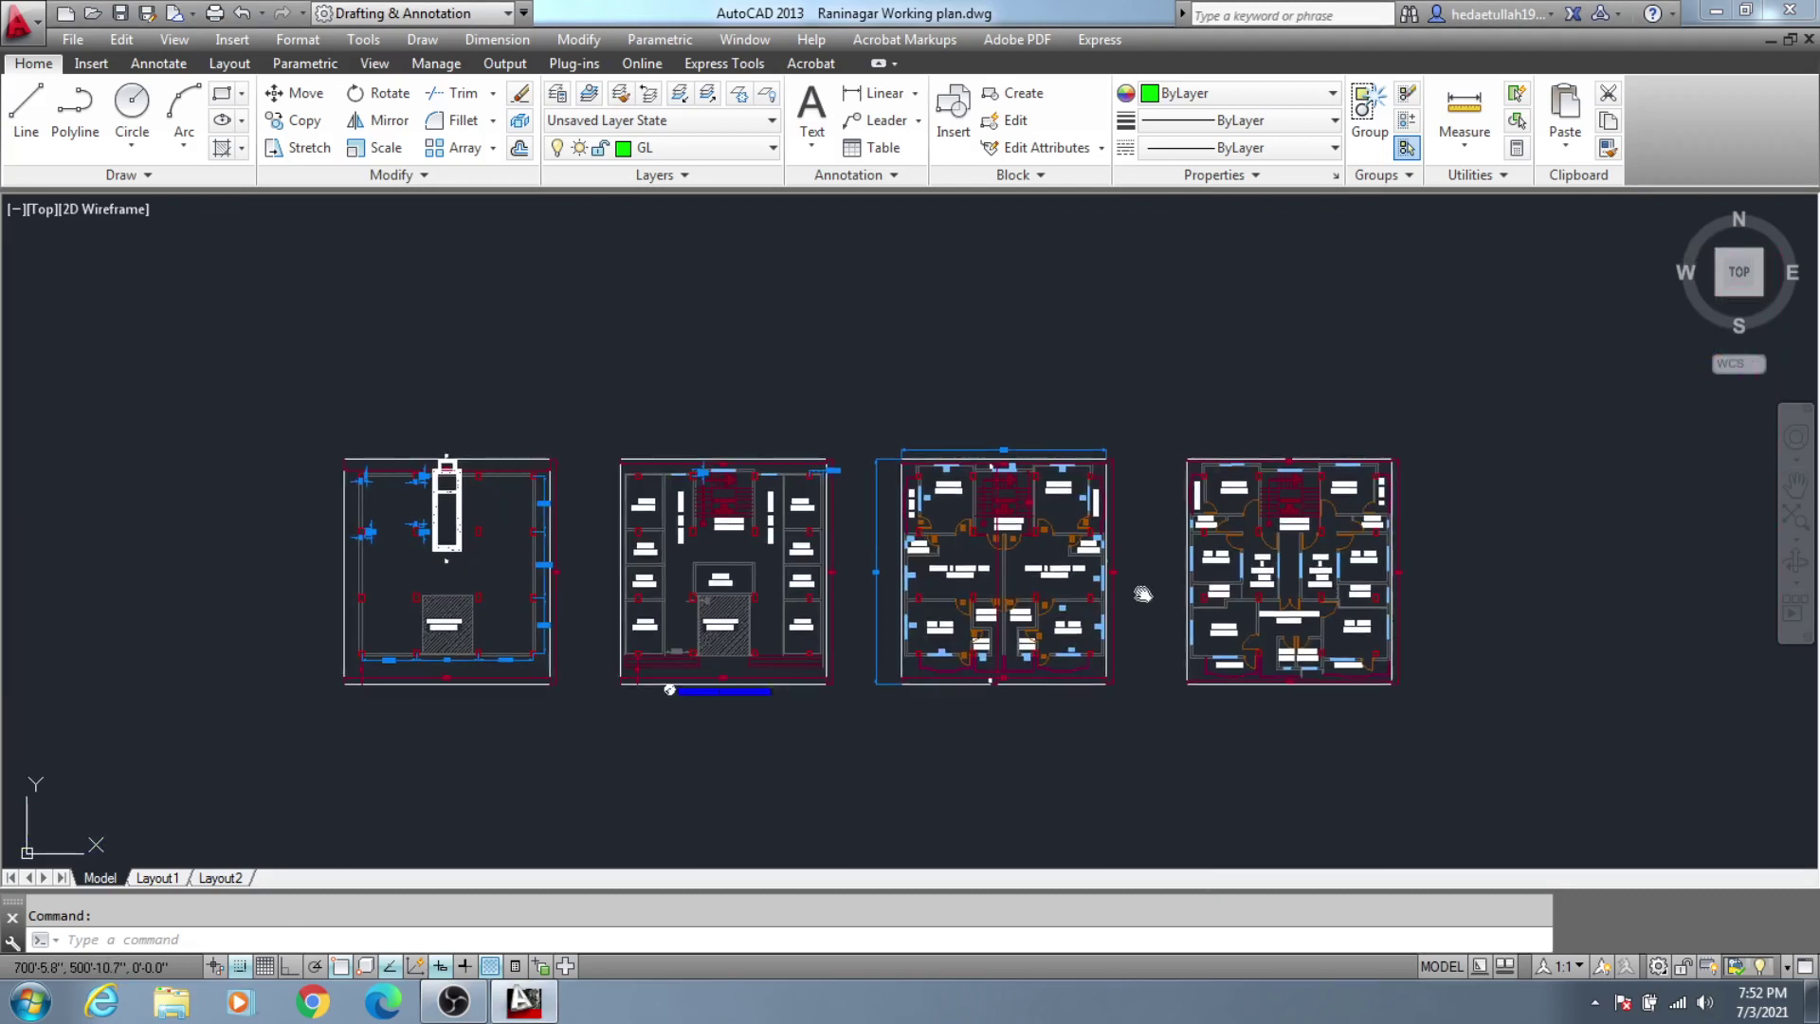
pyautogui.scroll(5, 458, 611)
pyautogui.moveTo(453, 613); pyautogui.dragTo(468, 573, button='middle')
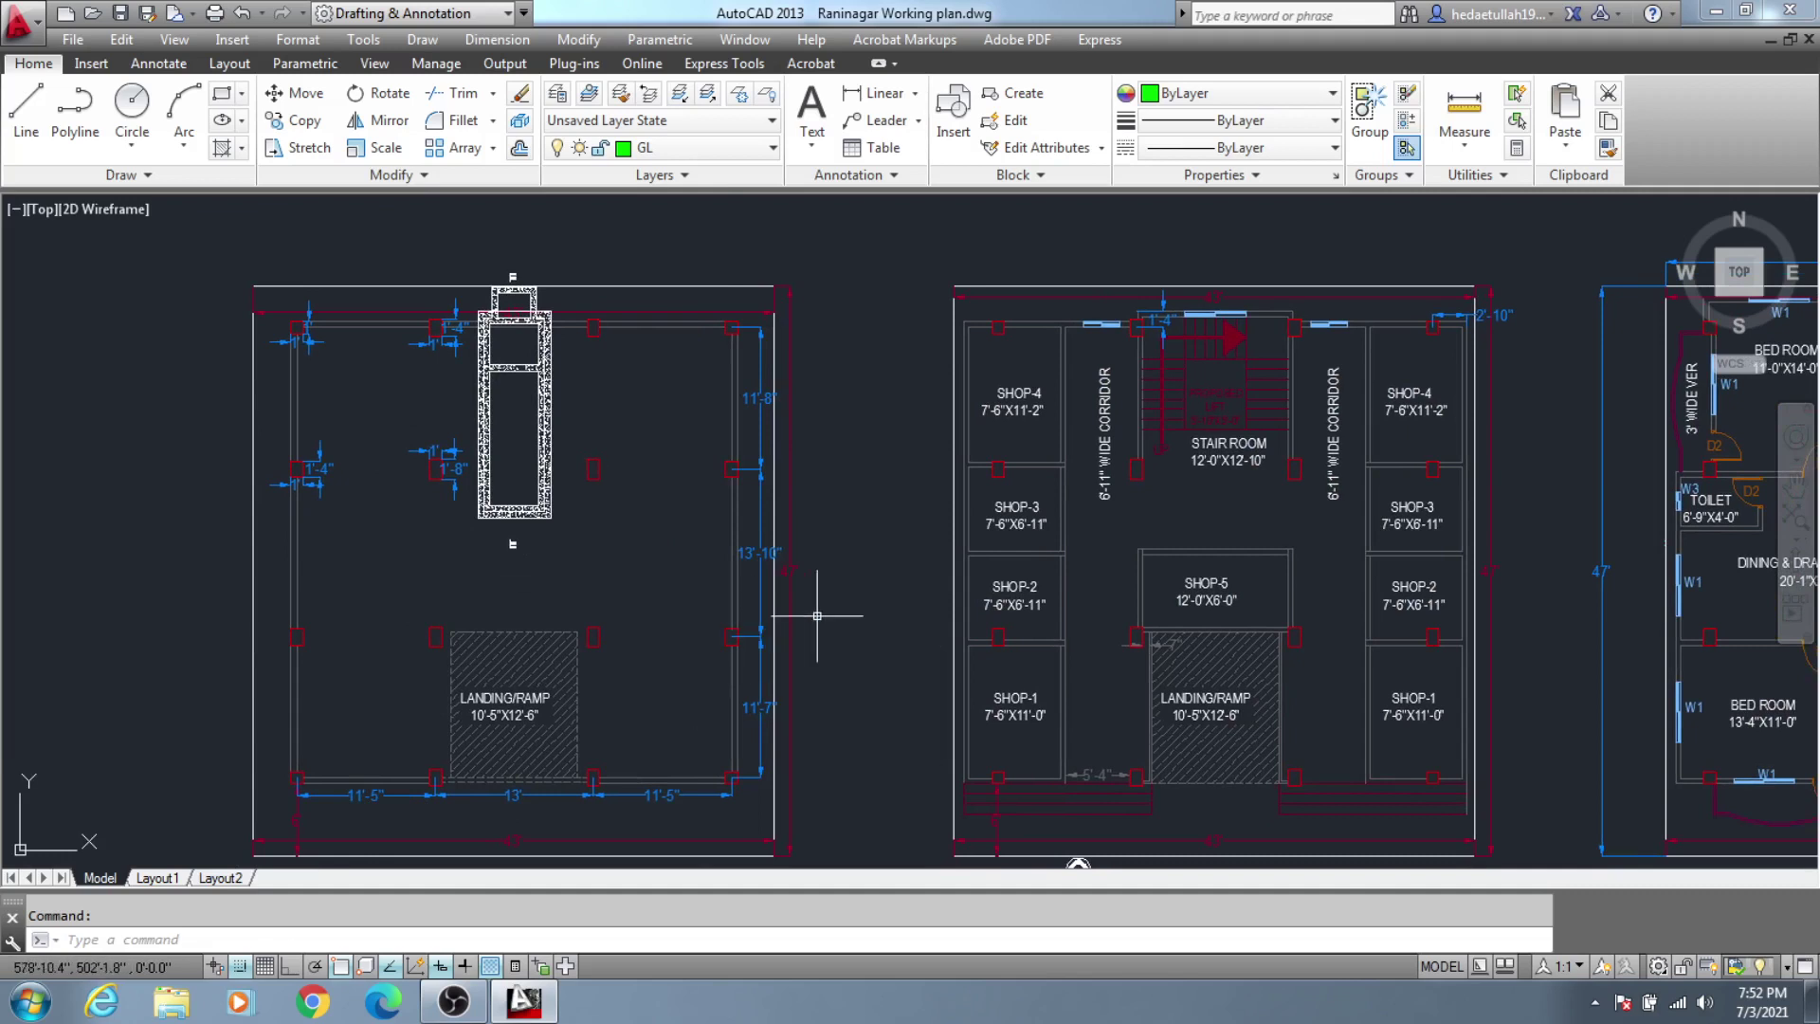
pyautogui.moveTo(825, 622)
pyautogui.mouseDown(button='middle')
pyautogui.moveTo(764, 618)
pyautogui.moveTo(756, 650)
pyautogui.mouseUp(button='middle')
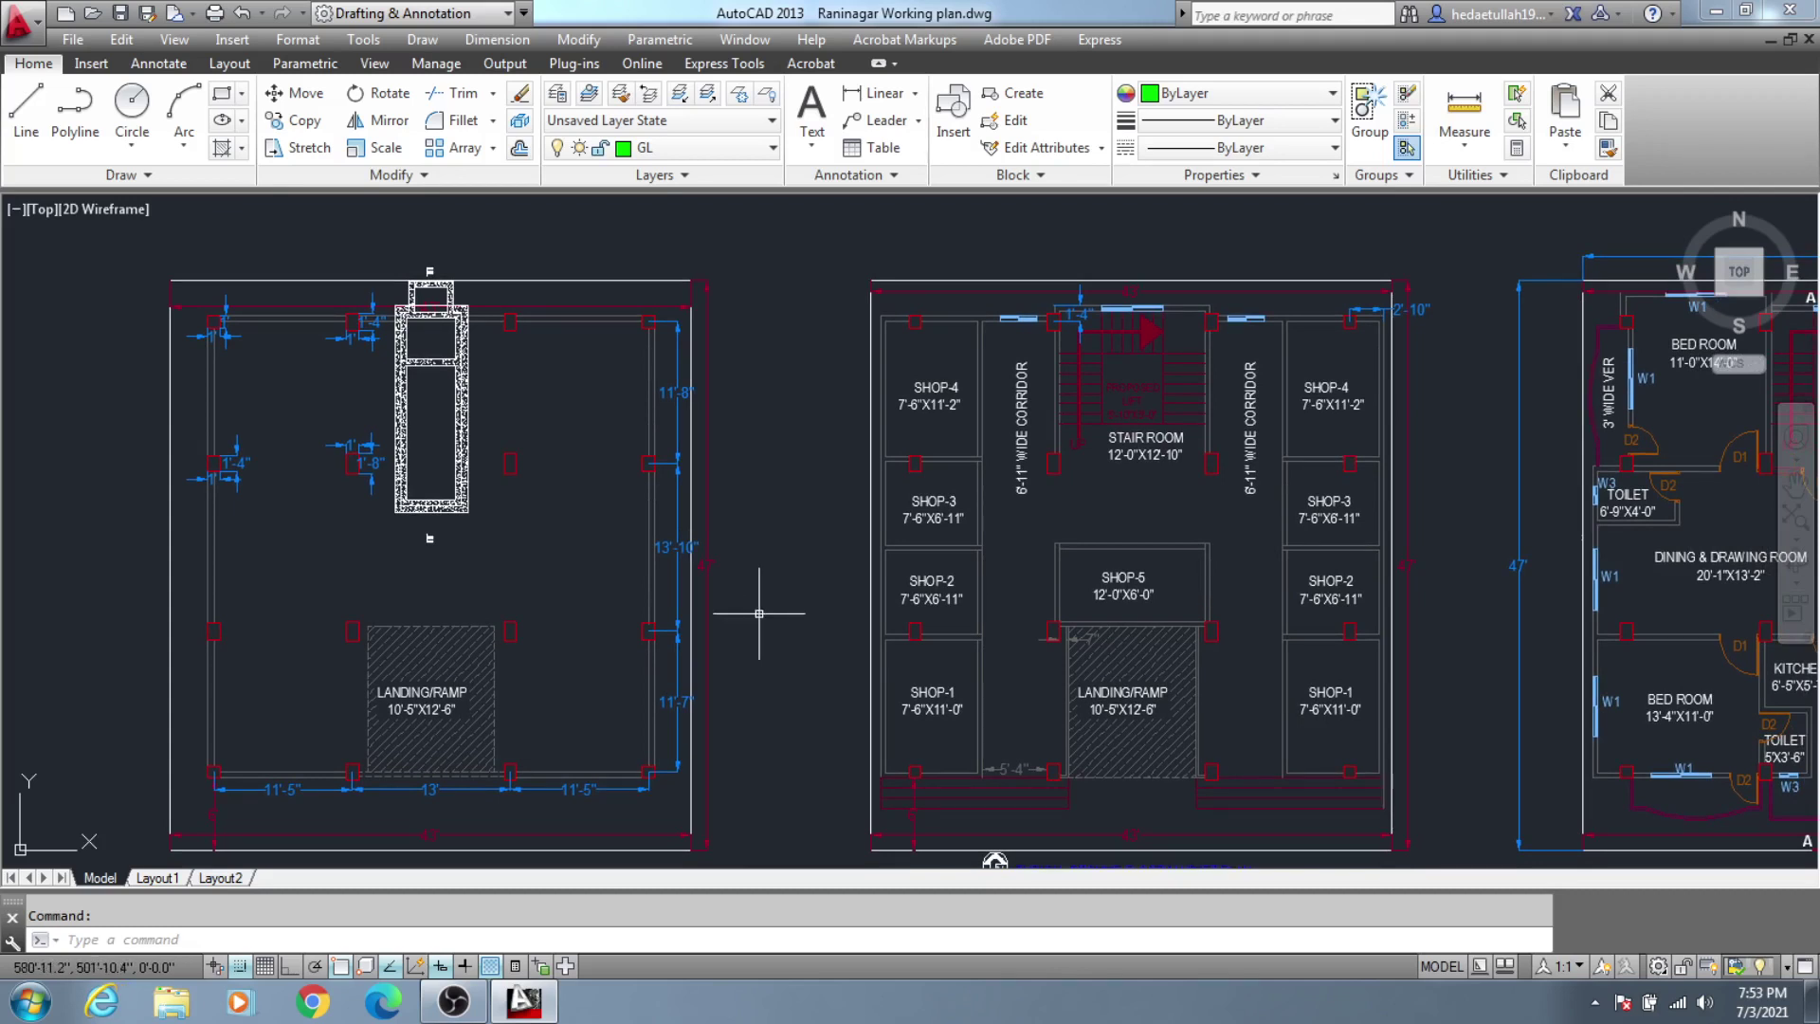
pyautogui.moveTo(776, 655); pyautogui.dragTo(764, 646, button='middle')
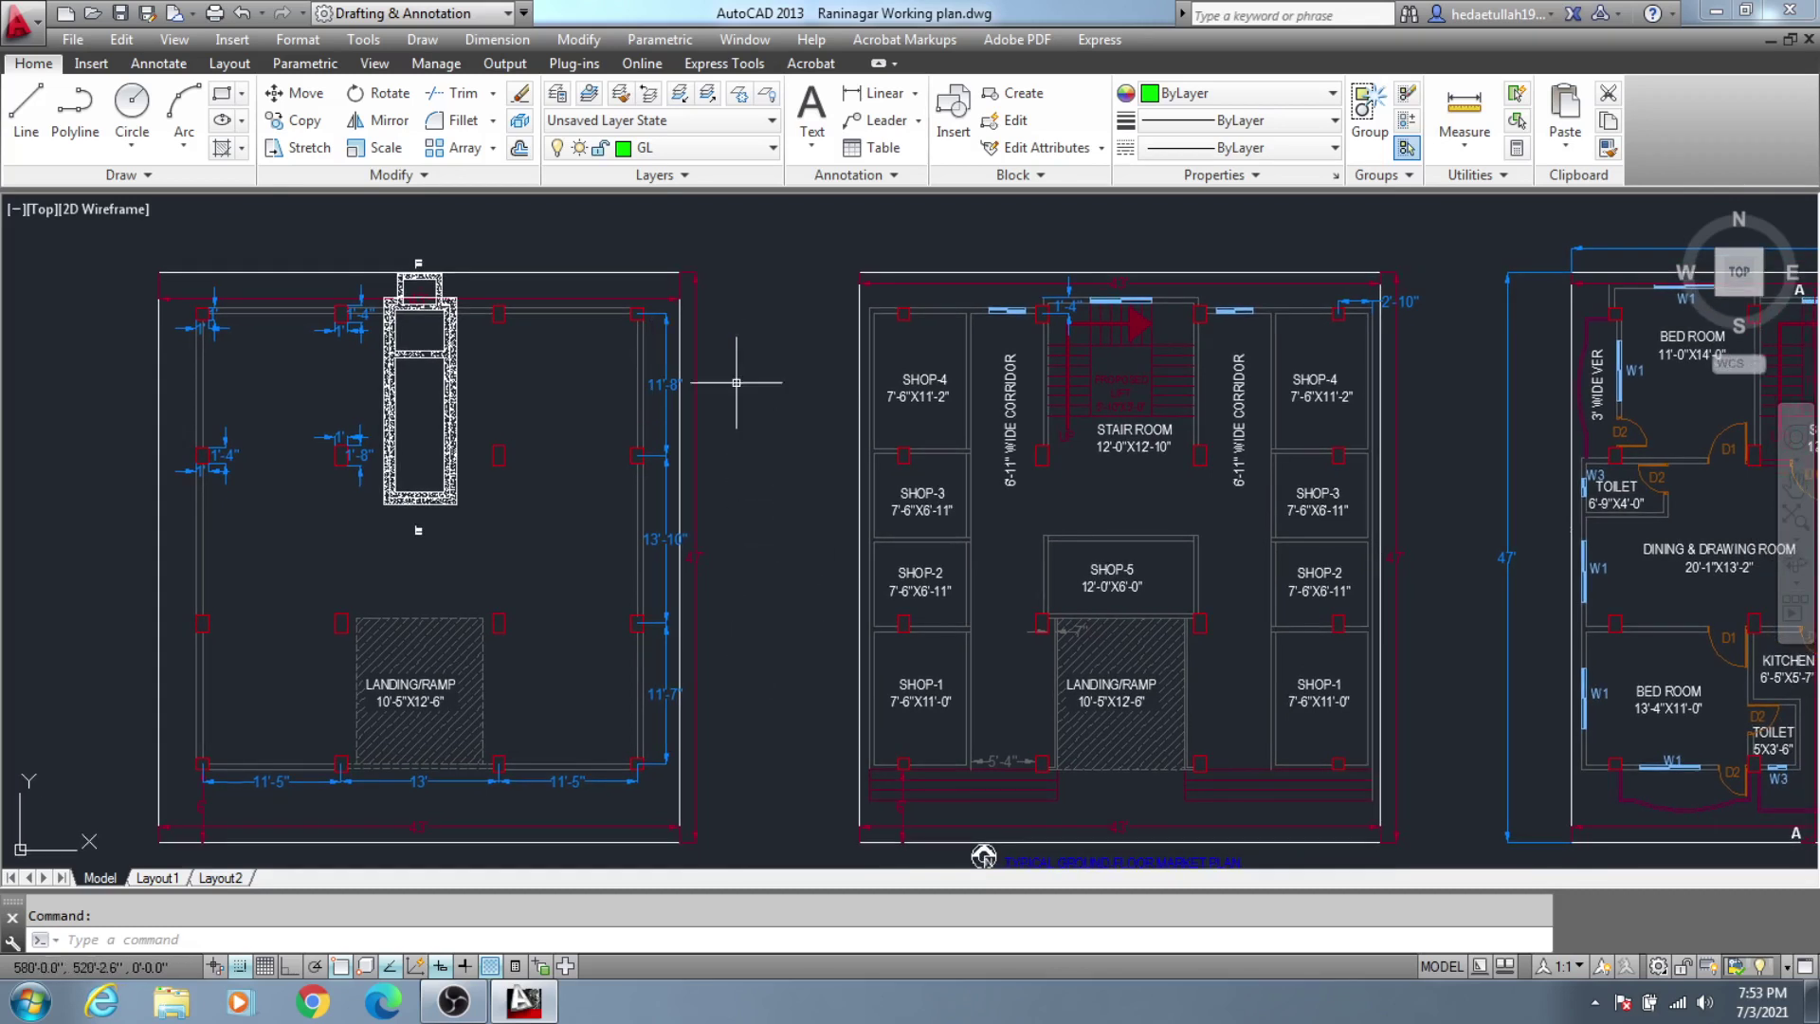
pyautogui.moveTo(765, 536); pyautogui.dragTo(768, 523, button='middle')
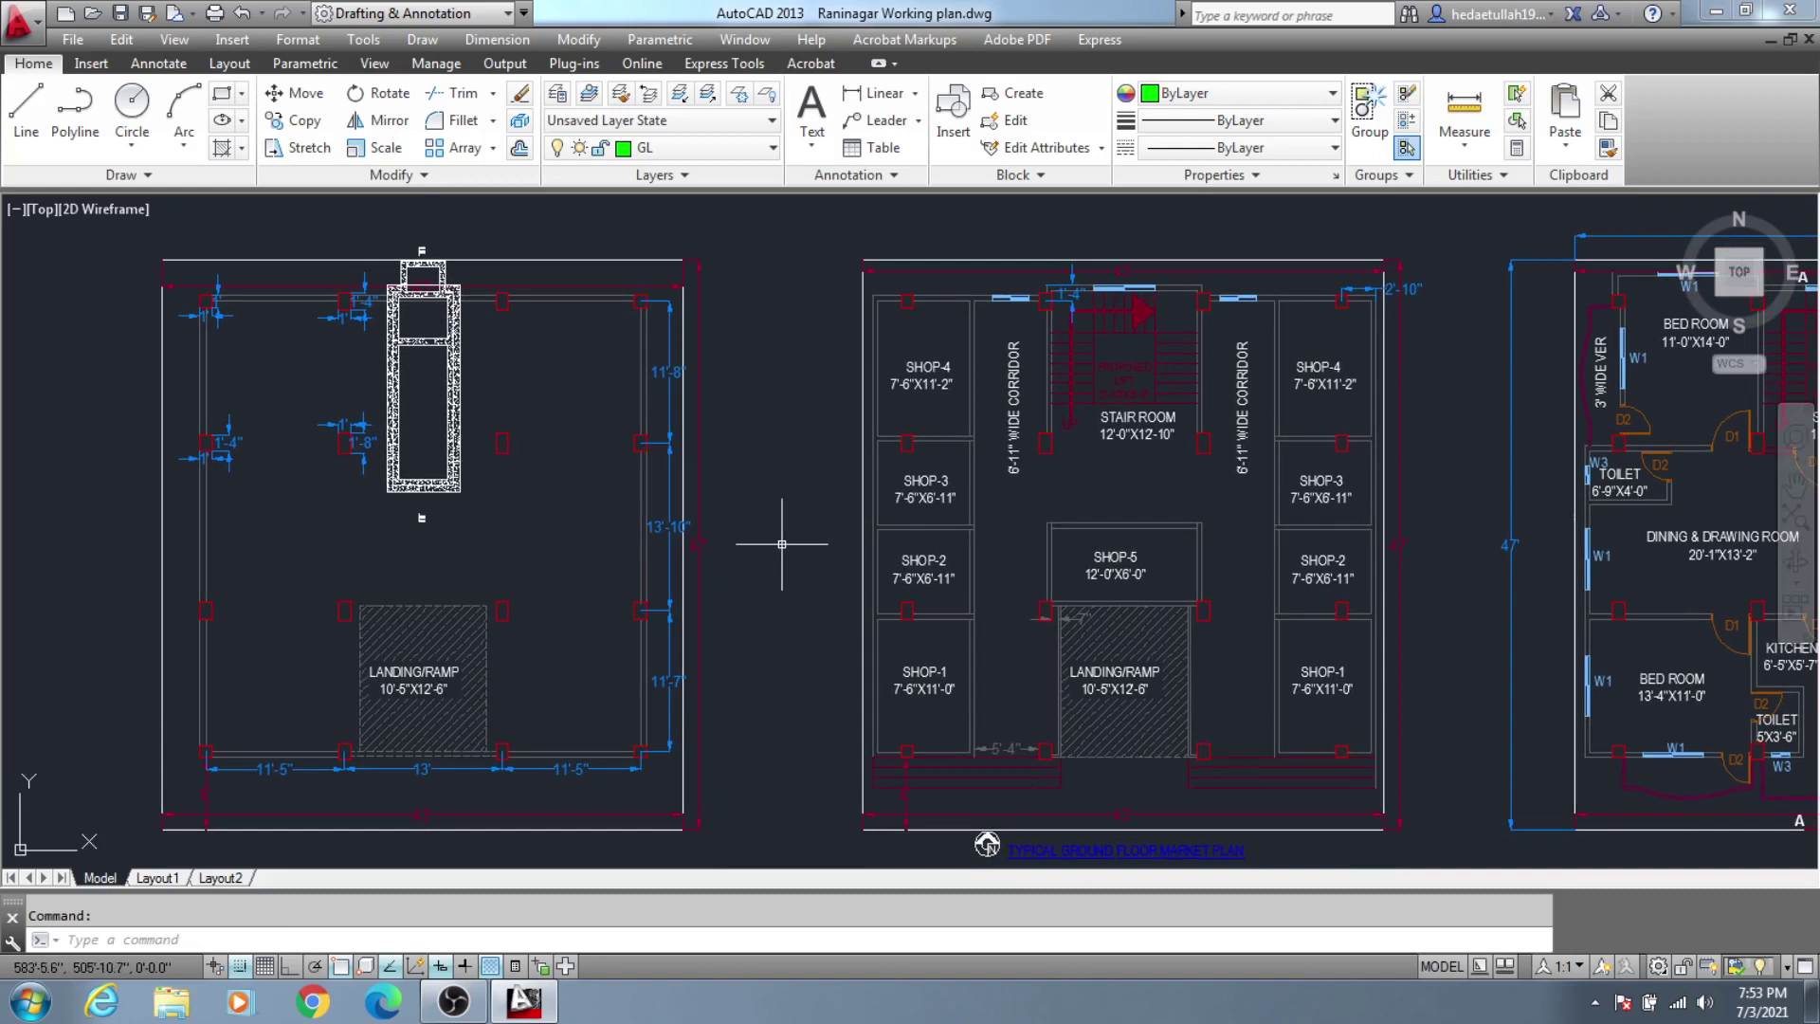
pyautogui.moveTo(780, 557); pyautogui.dragTo(772, 569, button='middle')
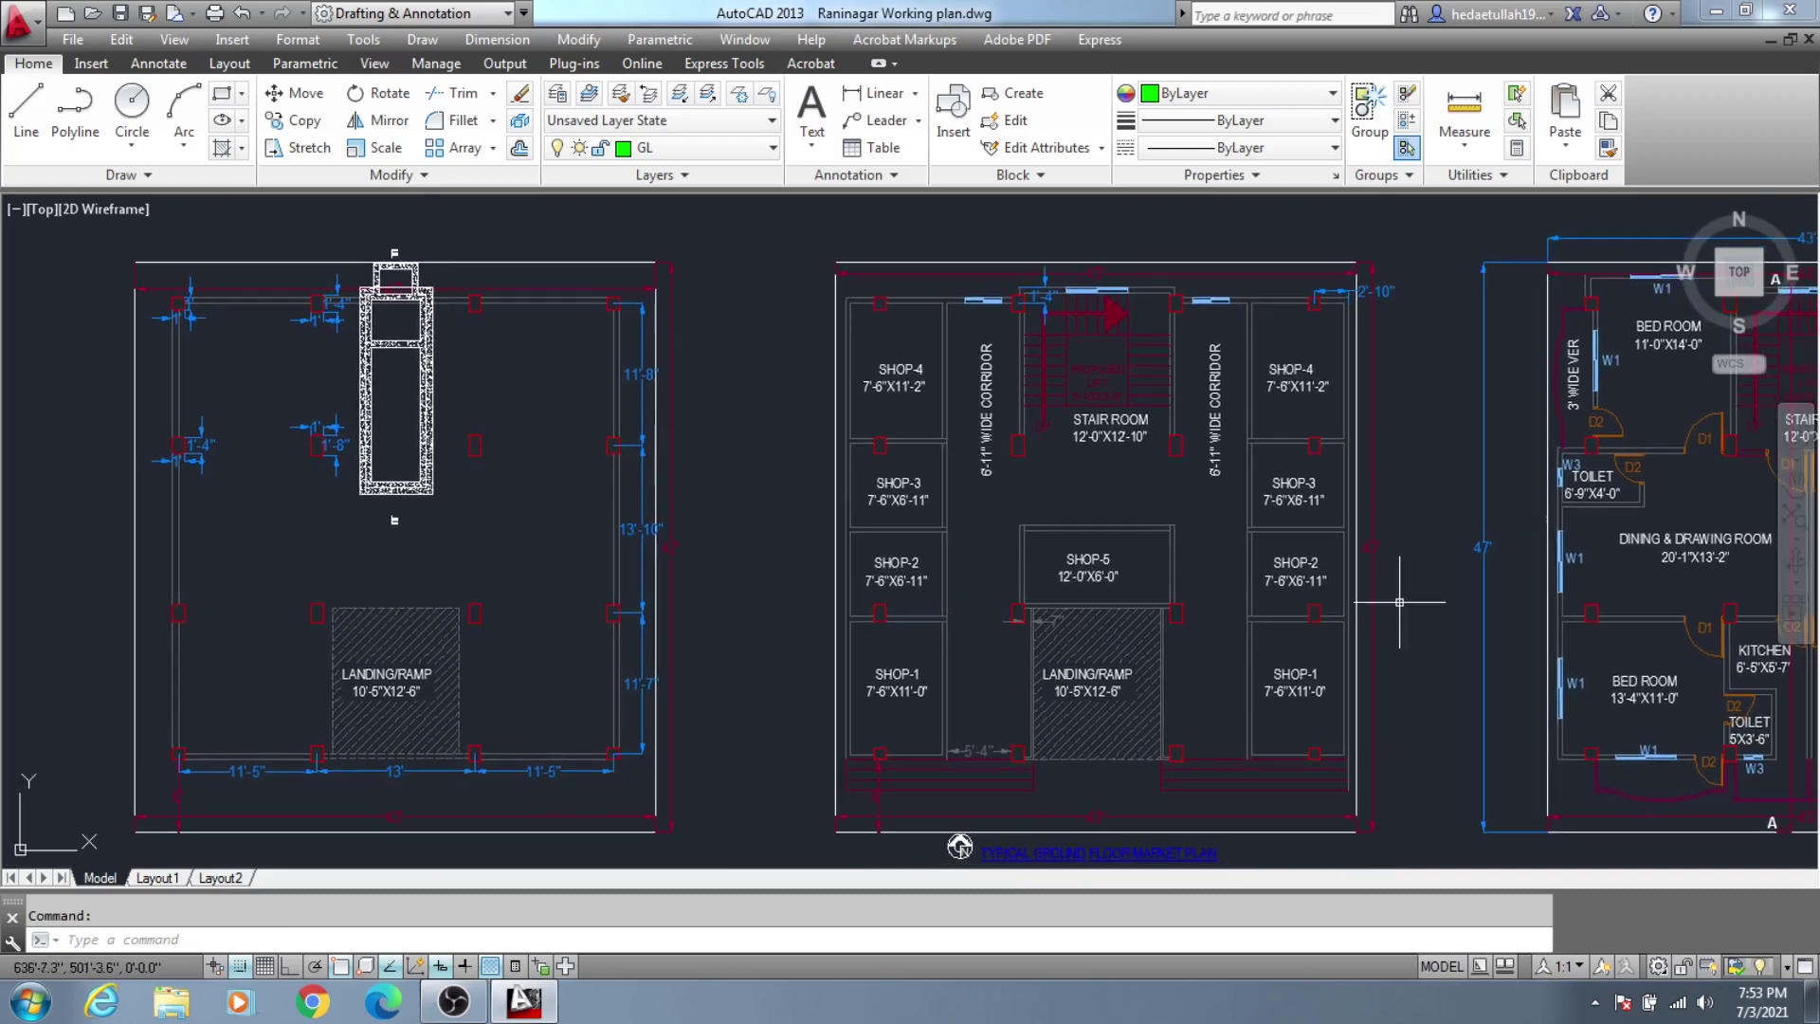
pyautogui.scroll(-4, 1399, 601)
pyautogui.moveTo(1400, 601)
pyautogui.mouseDown(button='middle')
pyautogui.moveTo(1125, 634)
pyautogui.moveTo(1218, 608)
pyautogui.mouseUp(button='middle')
pyautogui.scroll(4, 1111, 637)
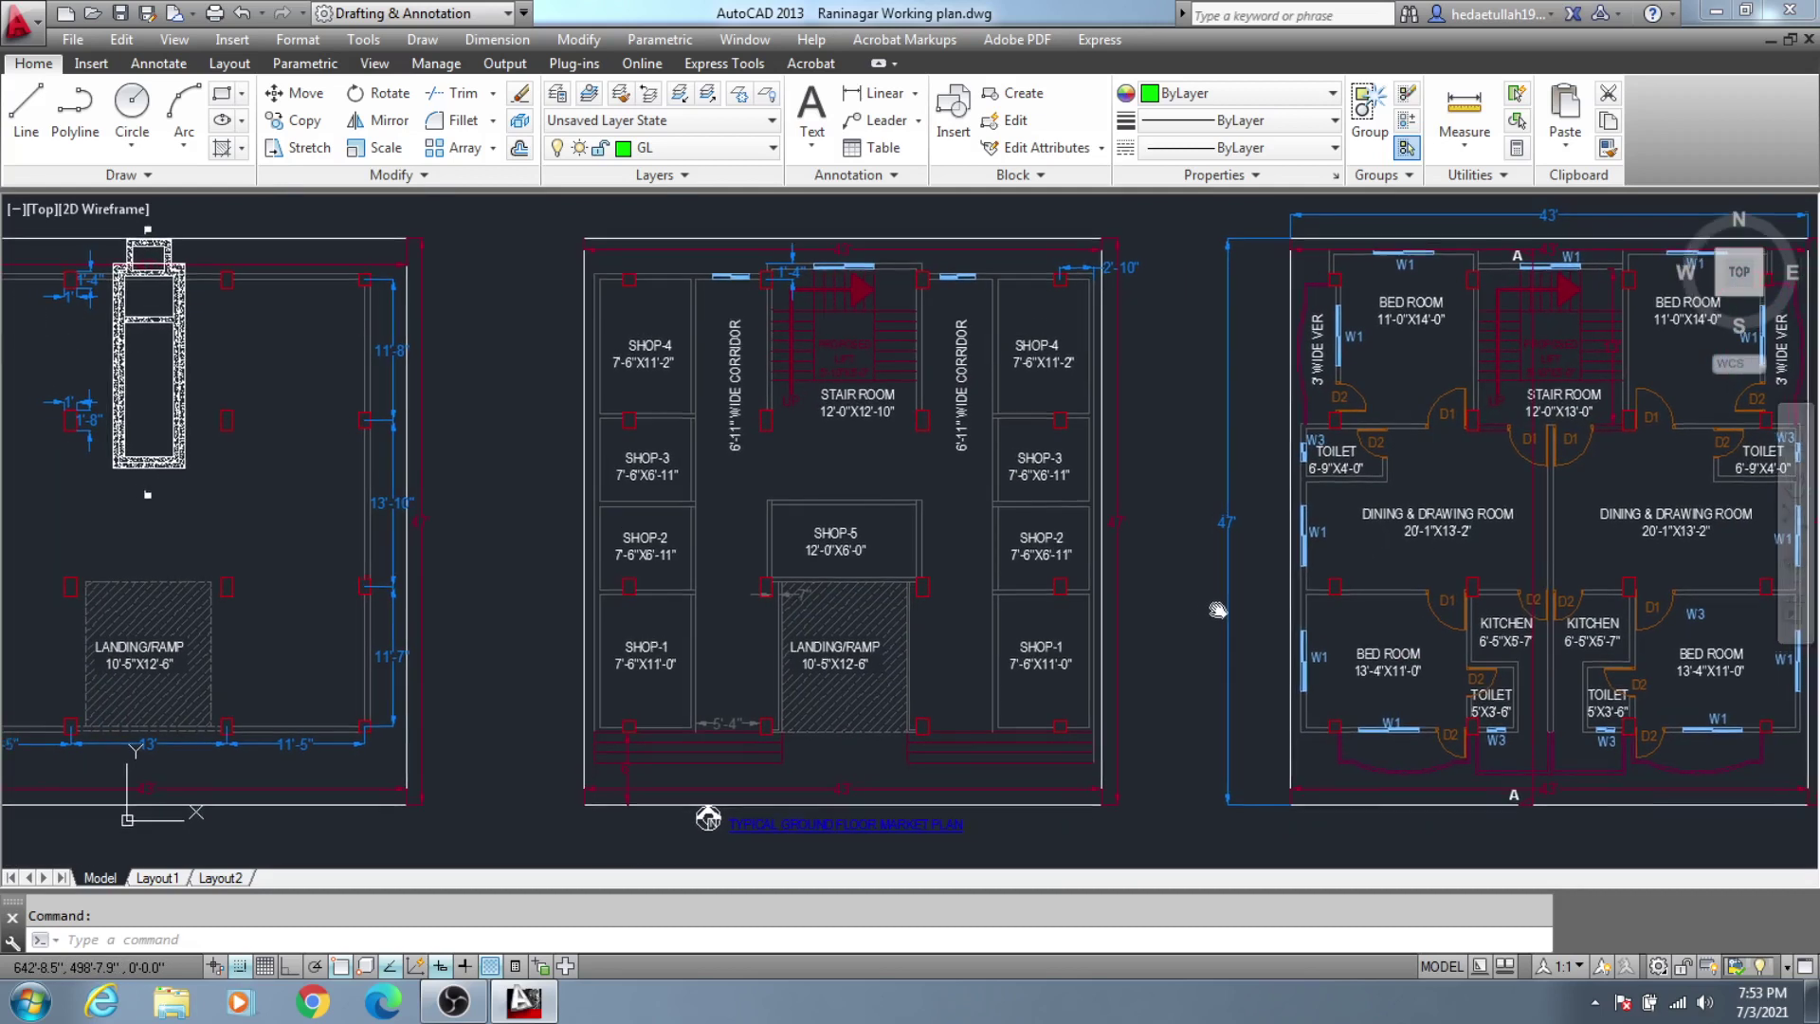
pyautogui.moveTo(488, 617)
pyautogui.mouseDown(button='middle')
pyautogui.moveTo(540, 651)
pyautogui.moveTo(623, 636)
pyautogui.moveTo(597, 618)
pyautogui.mouseUp(button='middle')
pyautogui.scroll(-3, 682, 612)
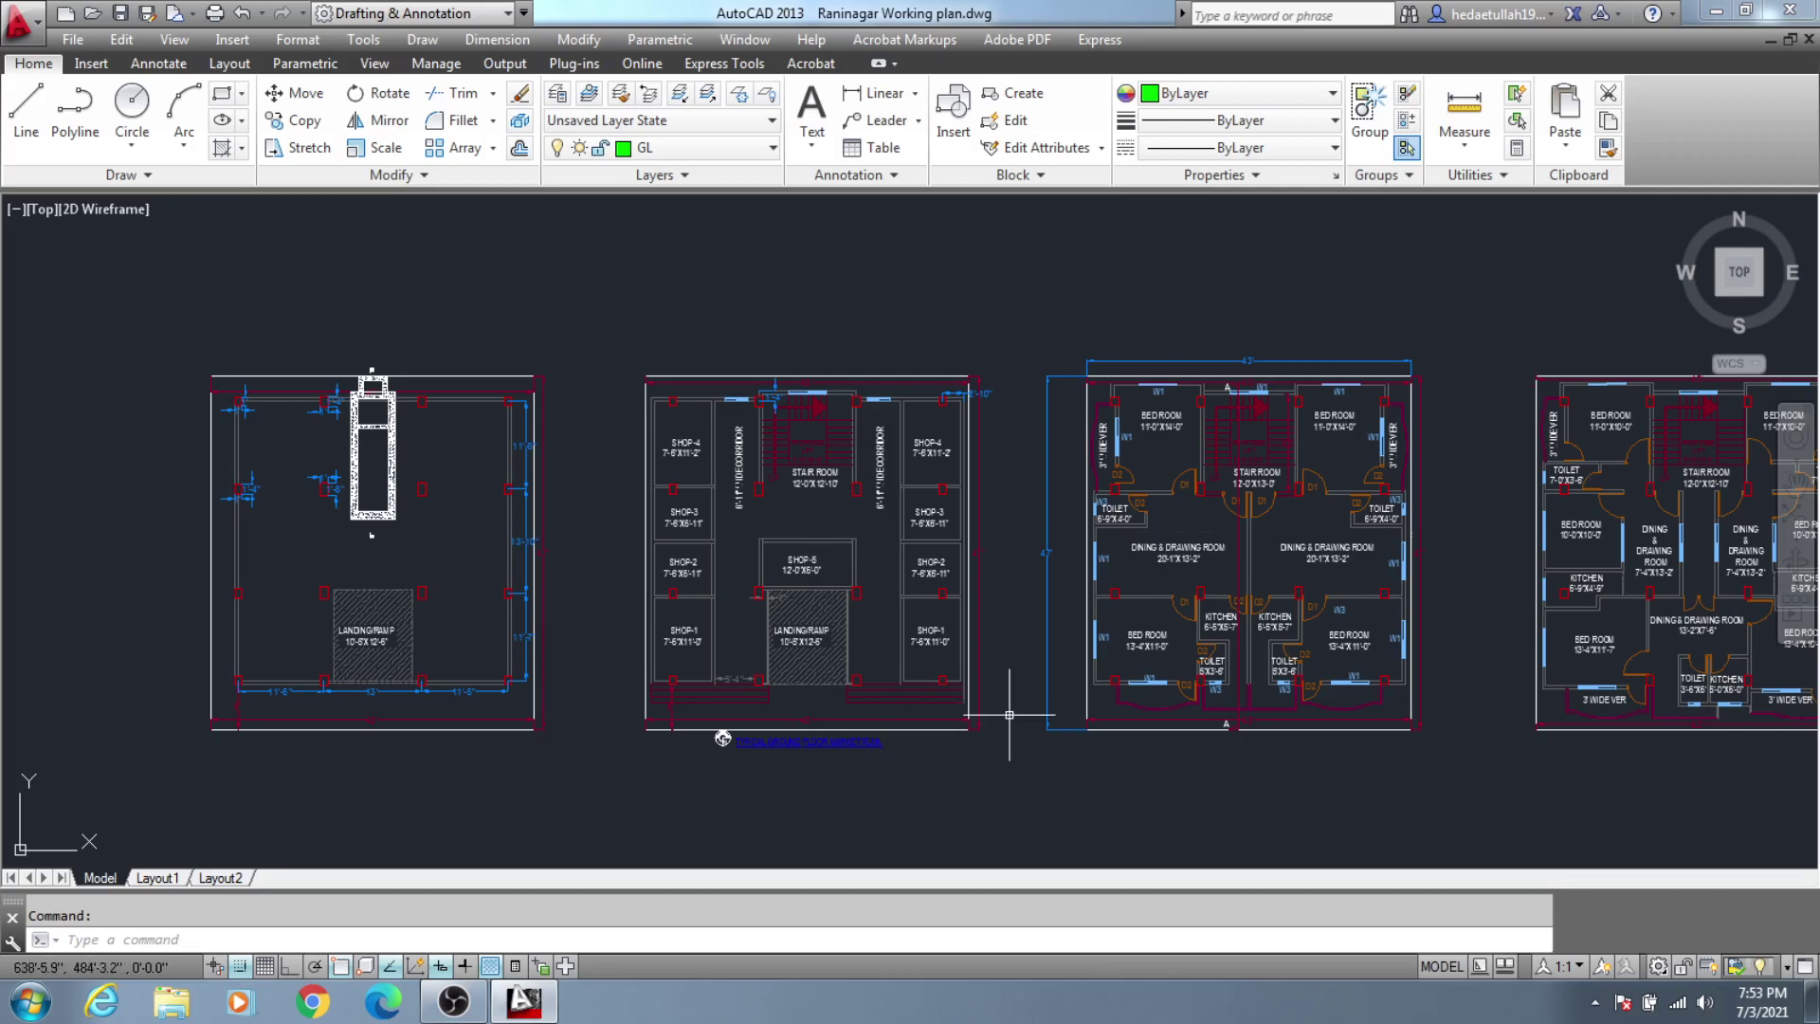
pyautogui.moveTo(1013, 713)
pyautogui.mouseDown(button='middle')
pyautogui.moveTo(897, 730)
pyautogui.moveTo(1353, 751)
pyautogui.moveTo(1255, 634)
pyautogui.moveTo(1321, 628)
pyautogui.mouseUp(button='middle')
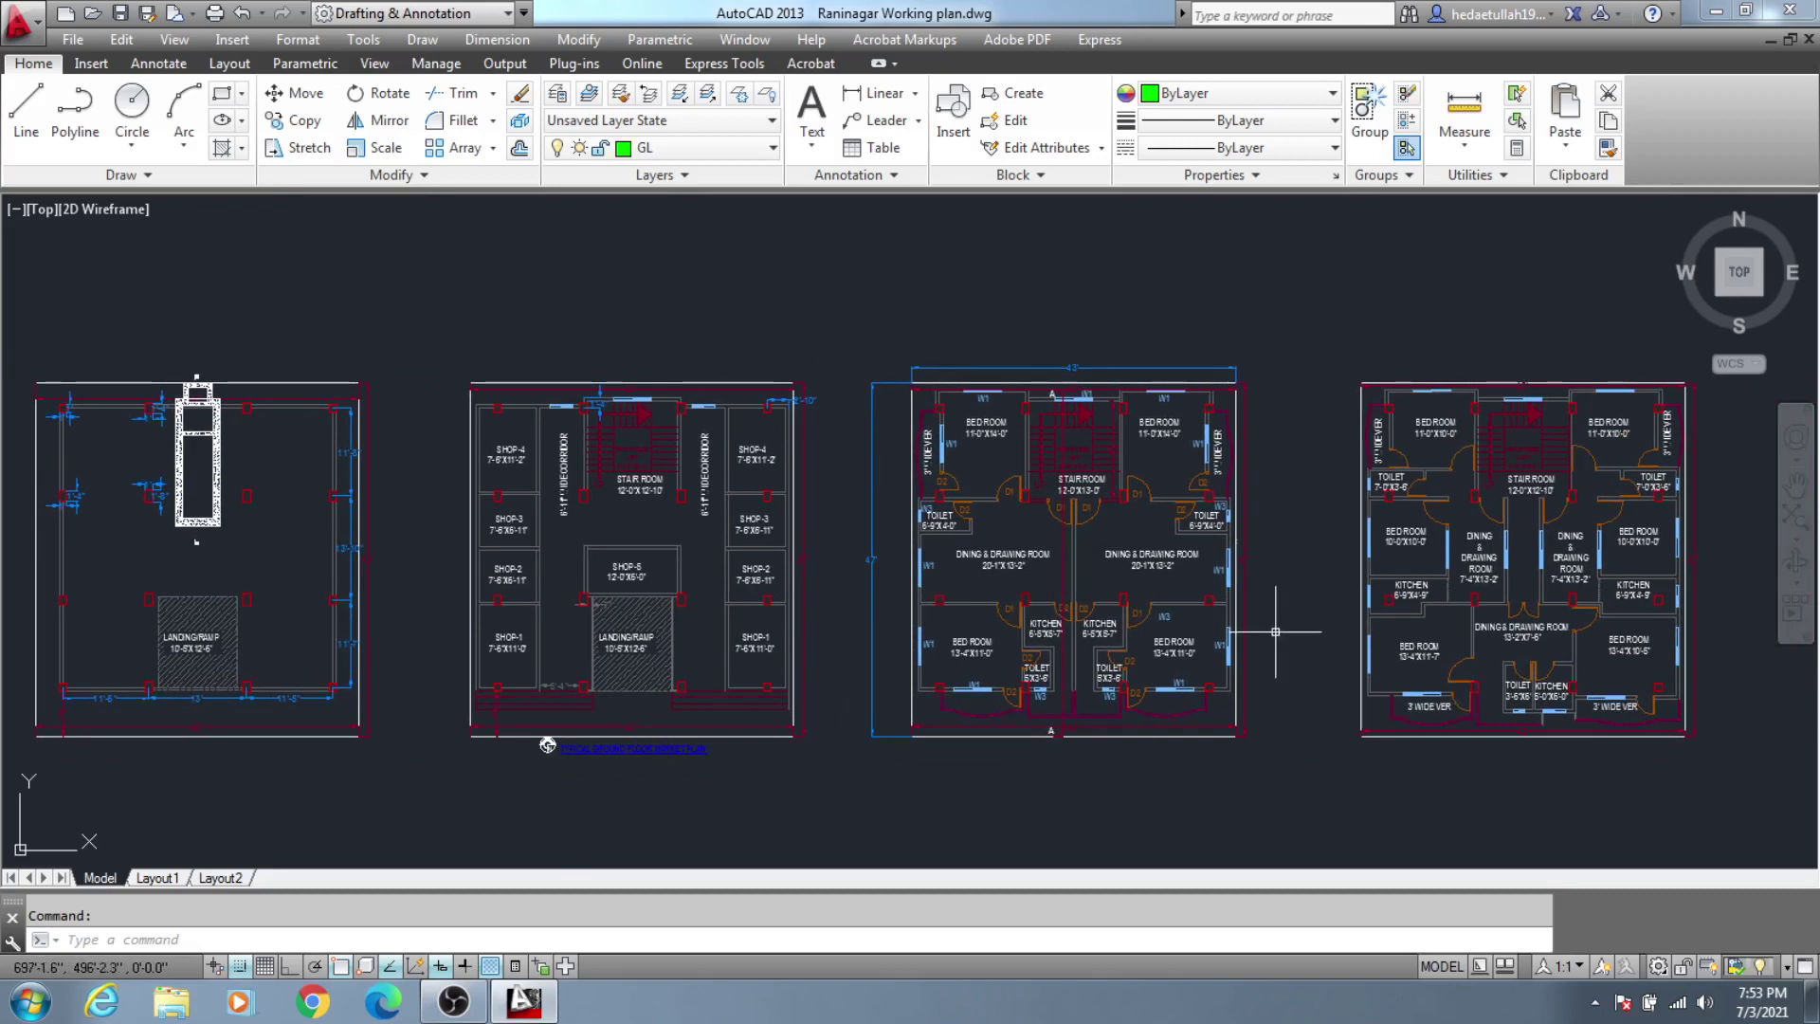
pyautogui.moveTo(1284, 618); pyautogui.dragTo(1293, 623, button='middle')
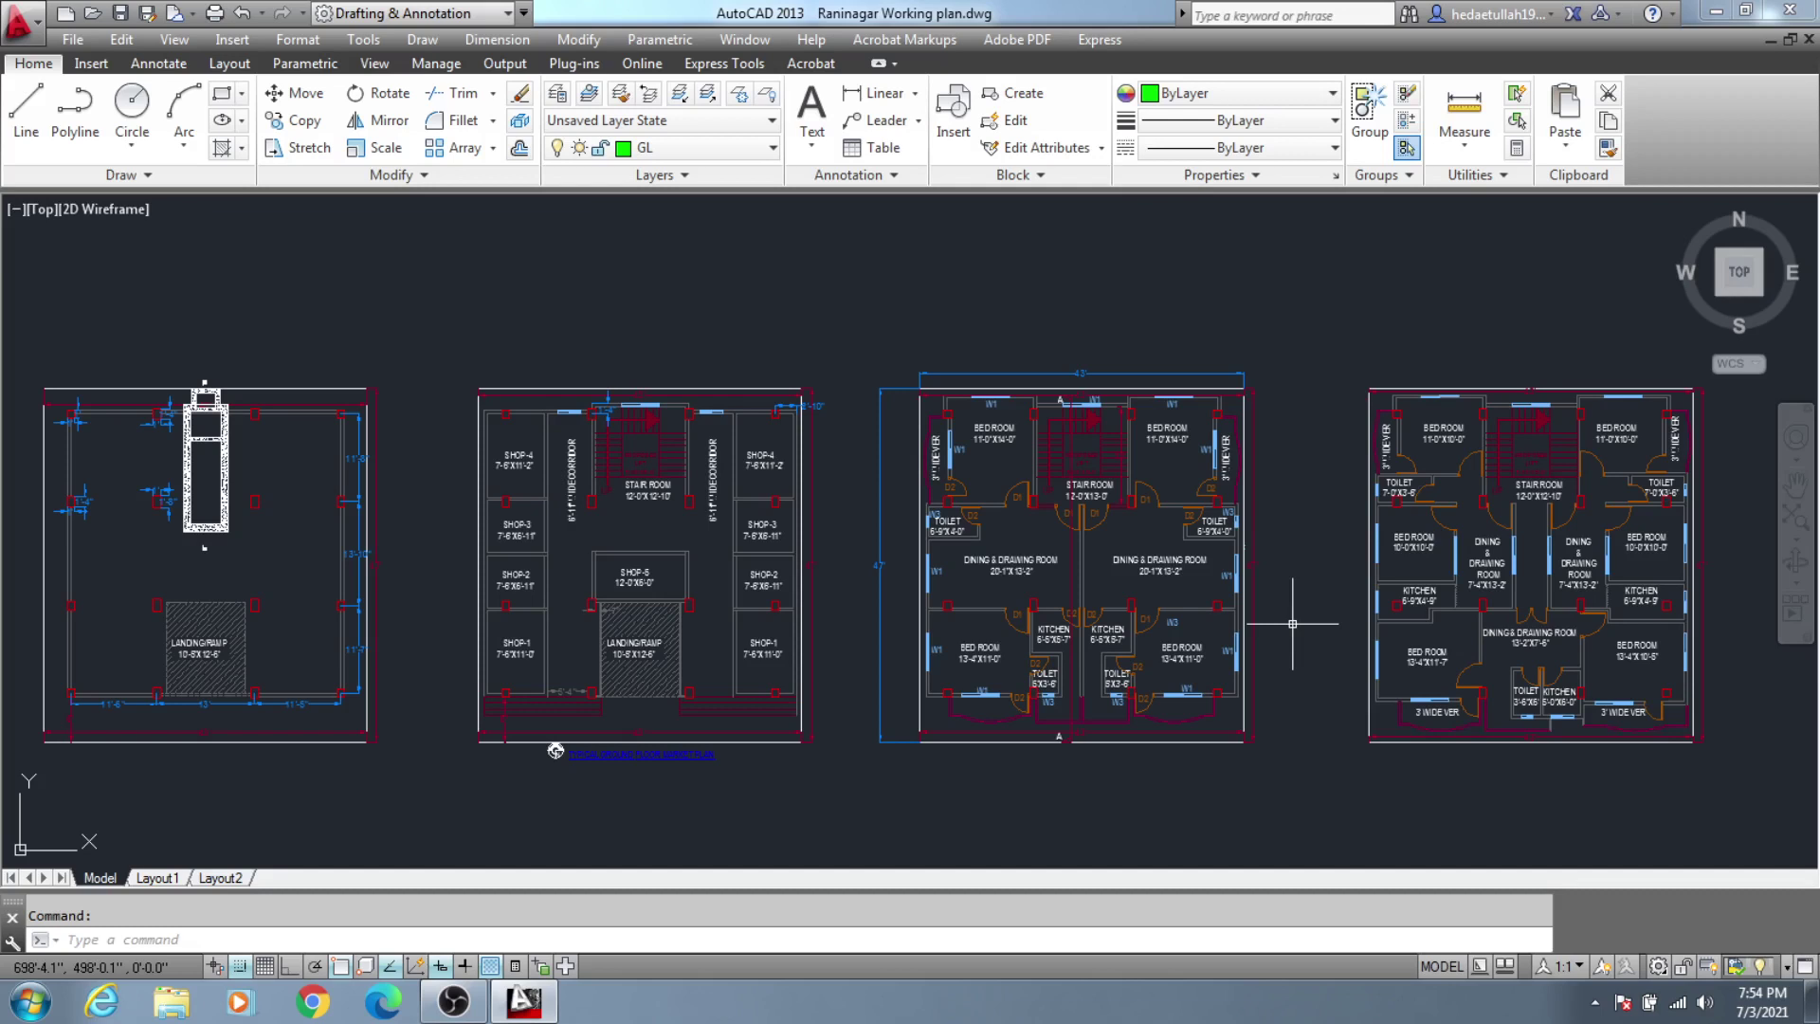
pyautogui.moveTo(1292, 624); pyautogui.dragTo(1366, 642, button='middle')
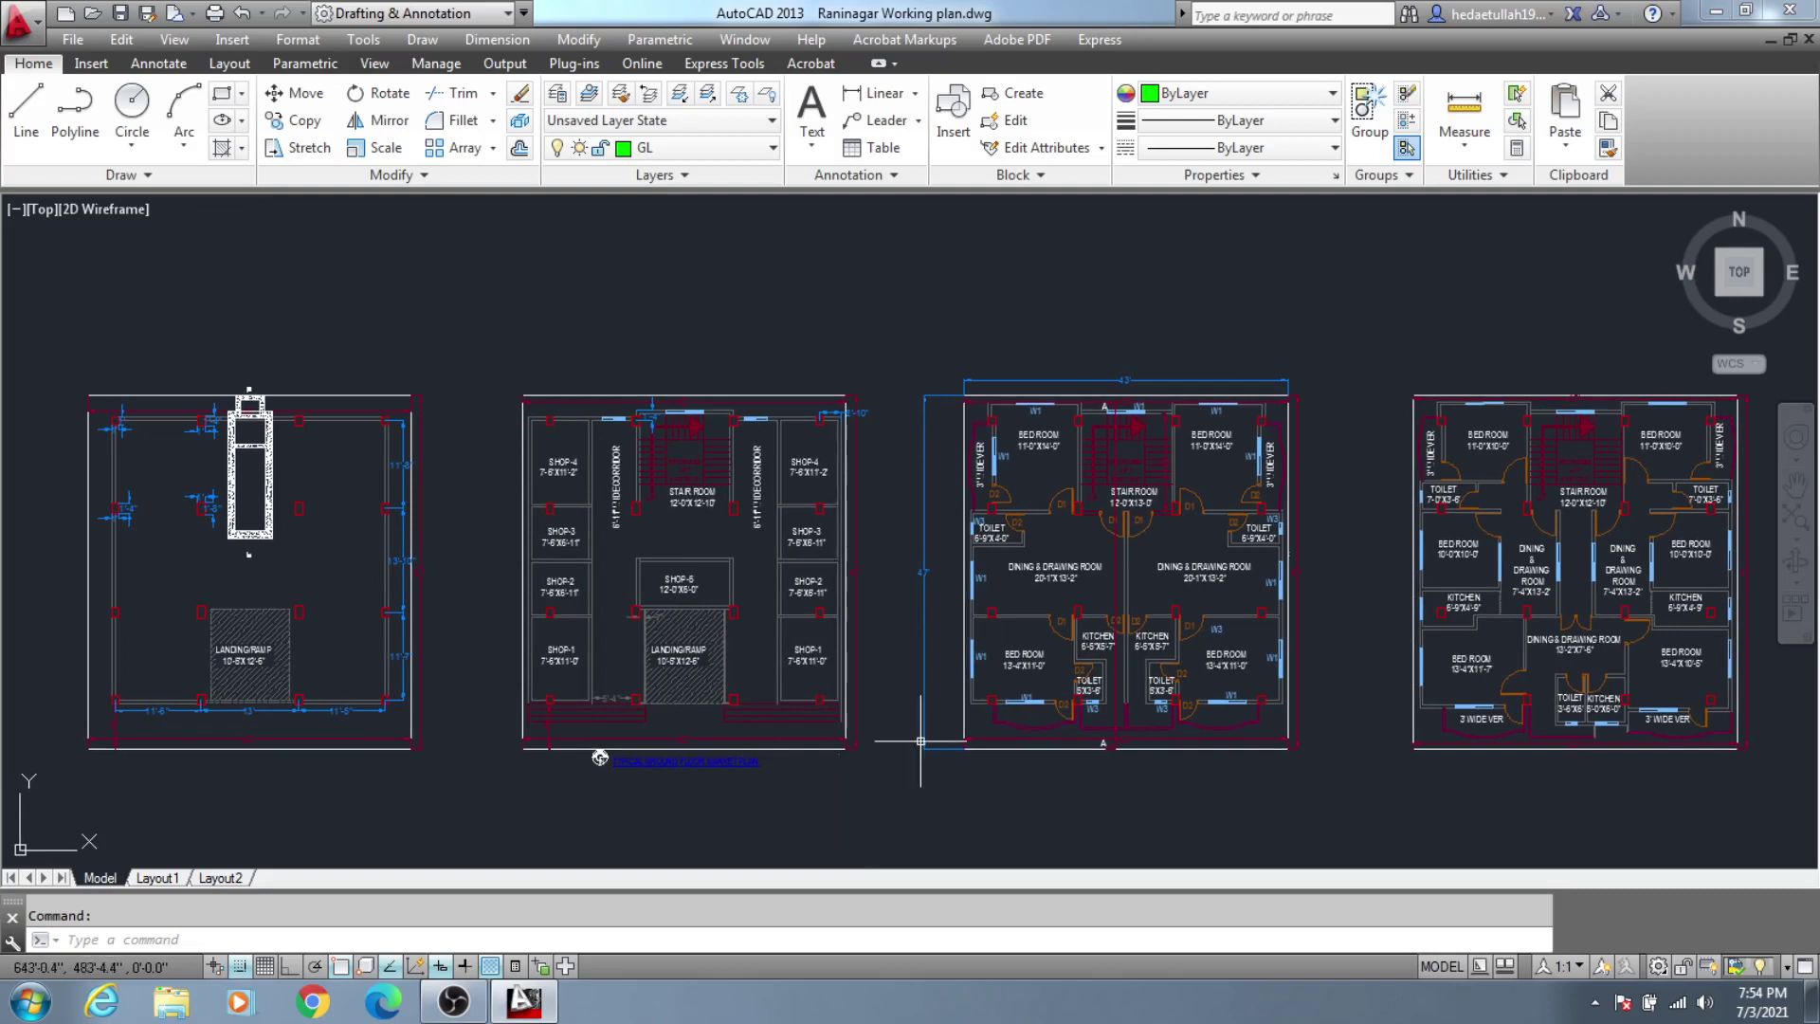
pyautogui.moveTo(903, 495); pyautogui.dragTo(912, 487, button='middle')
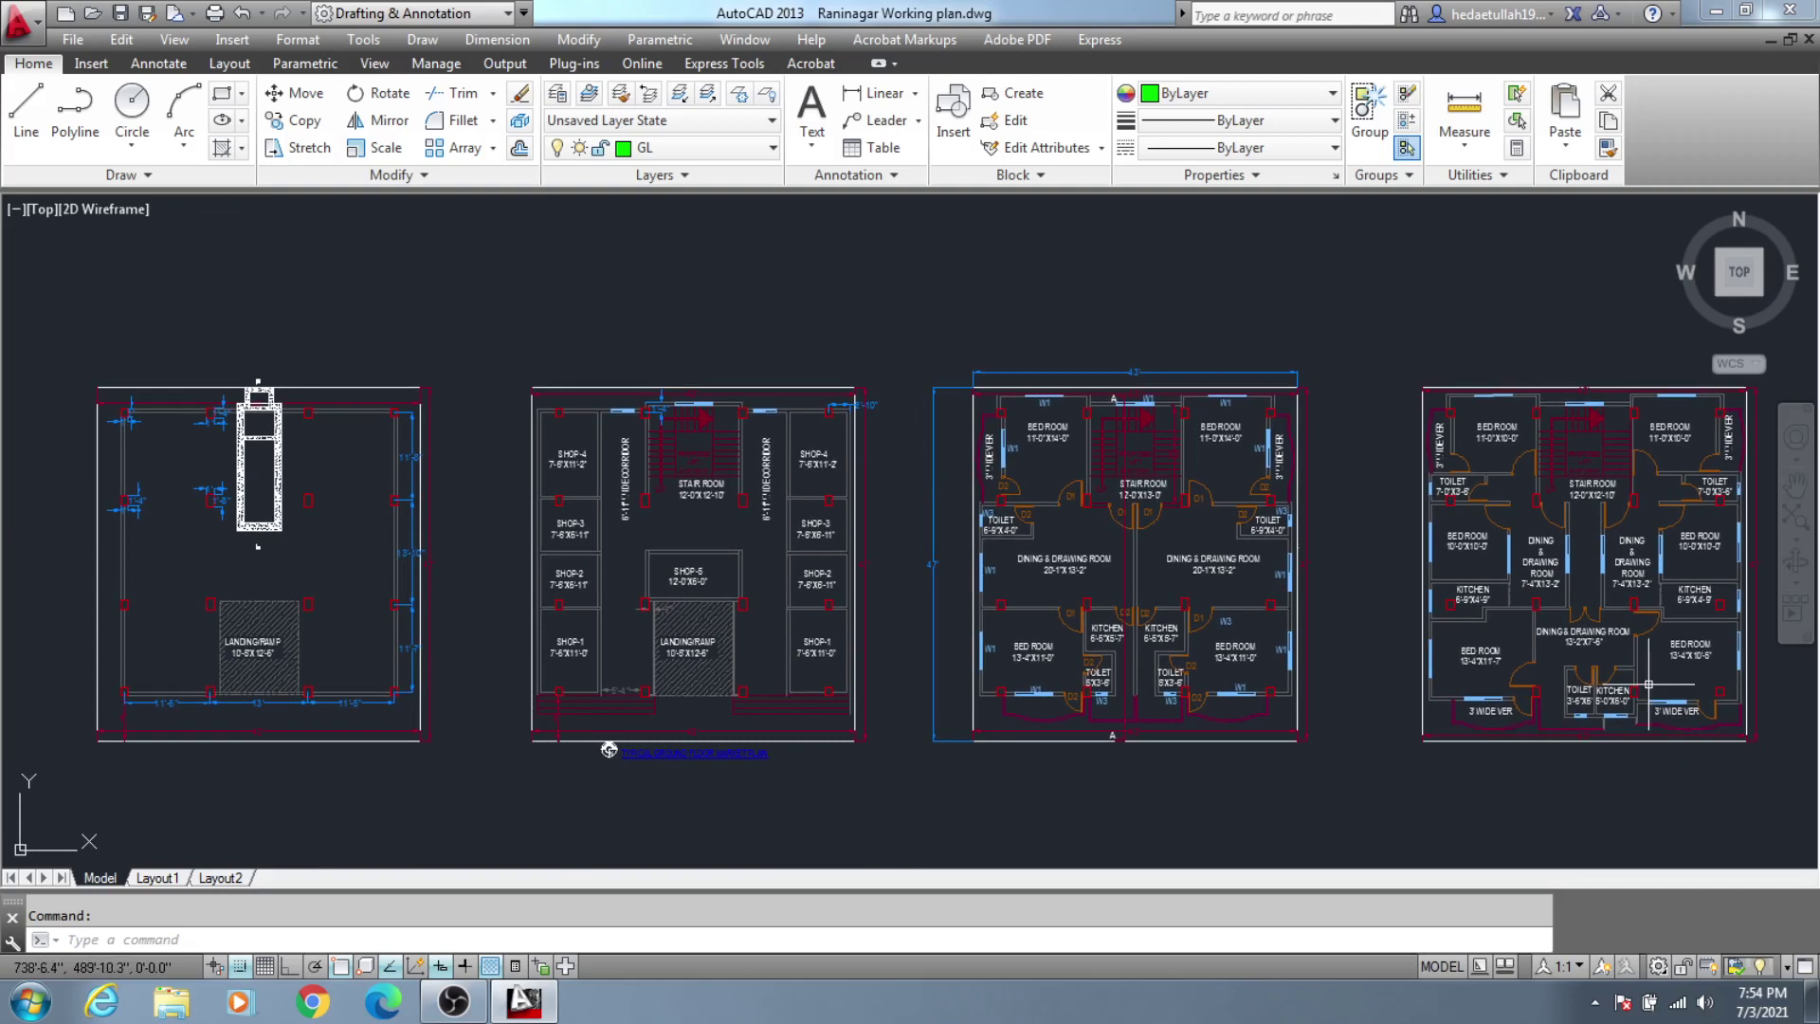
pyautogui.moveTo(1439, 853); pyautogui.dragTo(1344, 800, button='middle')
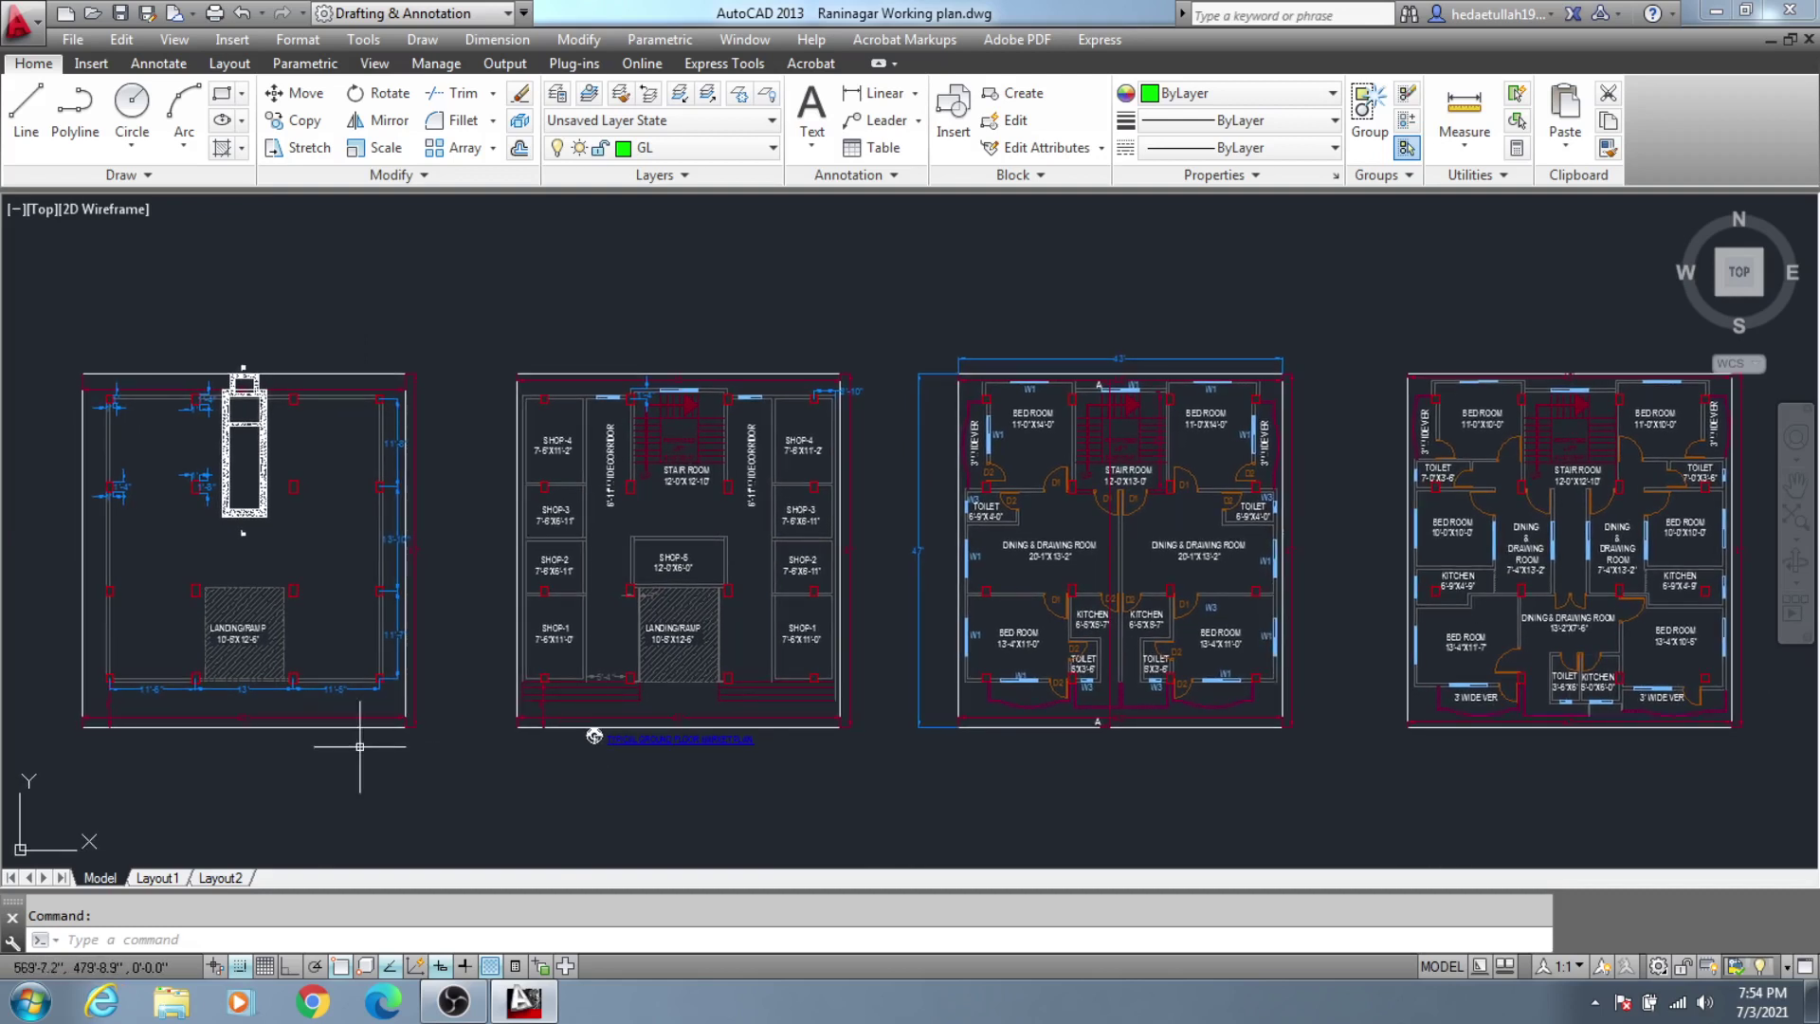
pyautogui.moveTo(652, 851); pyautogui.dragTo(620, 857, button='middle')
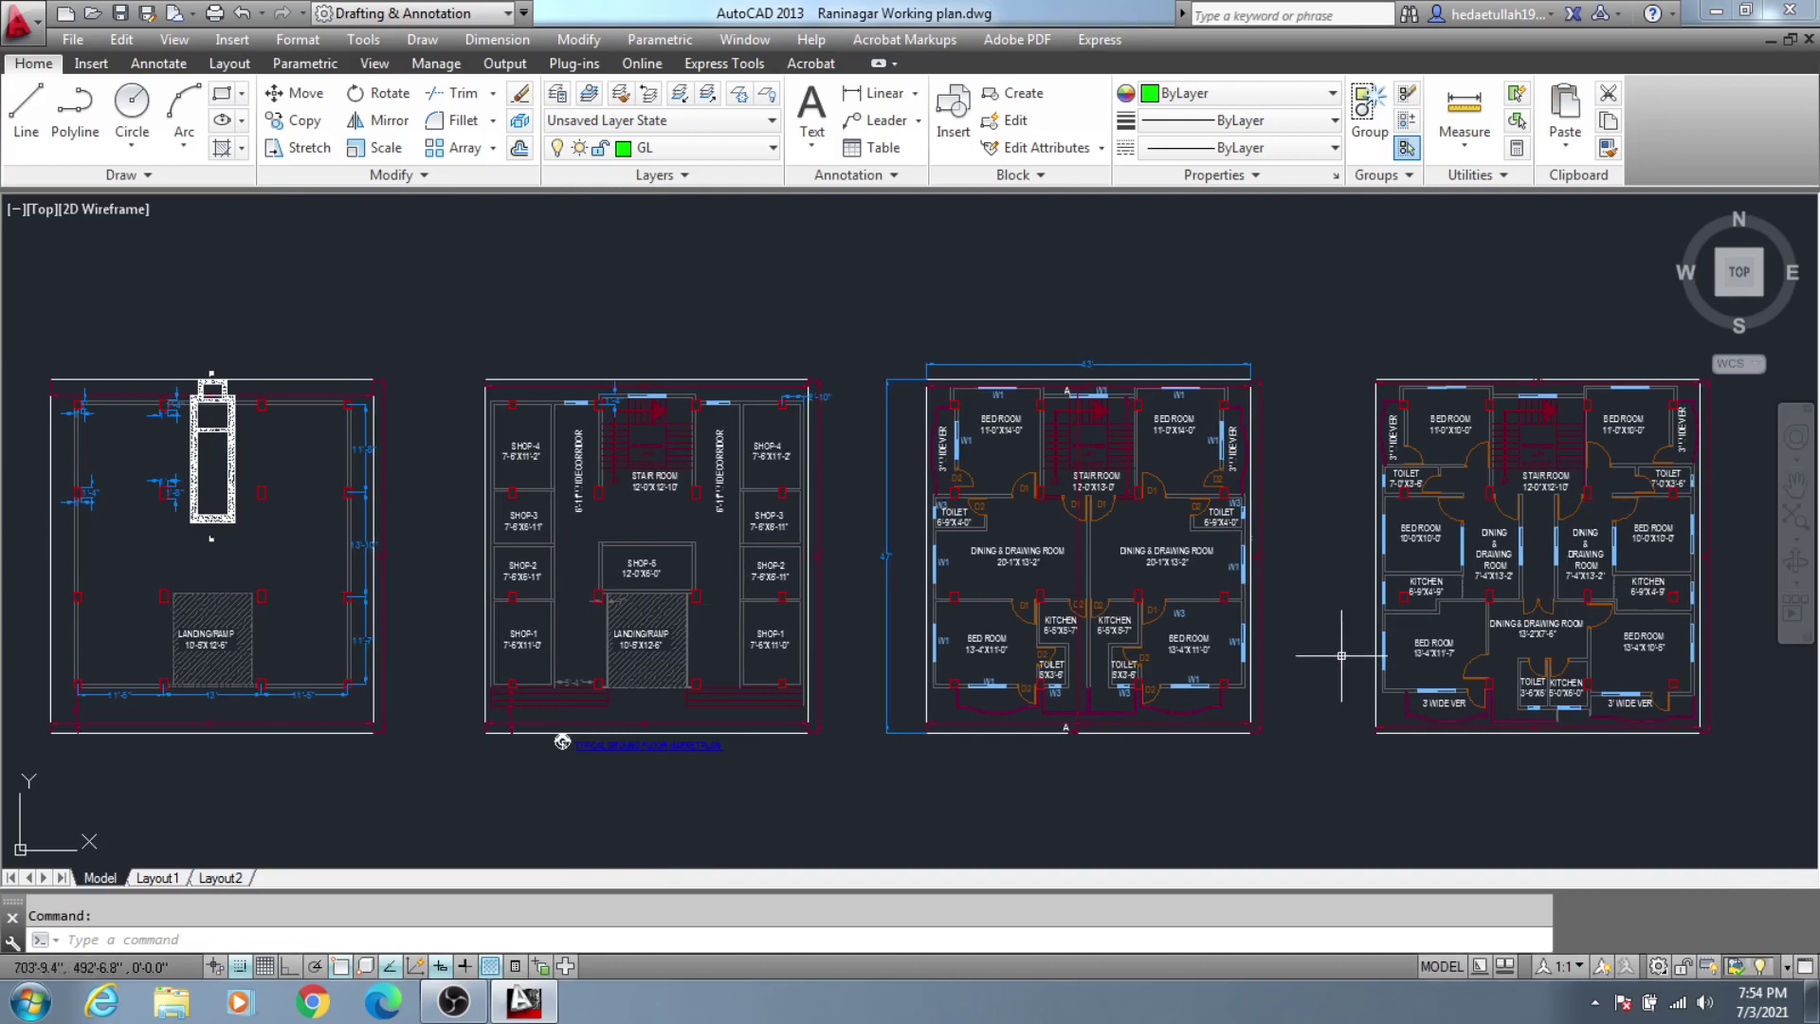
pyautogui.moveTo(1342, 655); pyautogui.dragTo(1332, 655, button='middle')
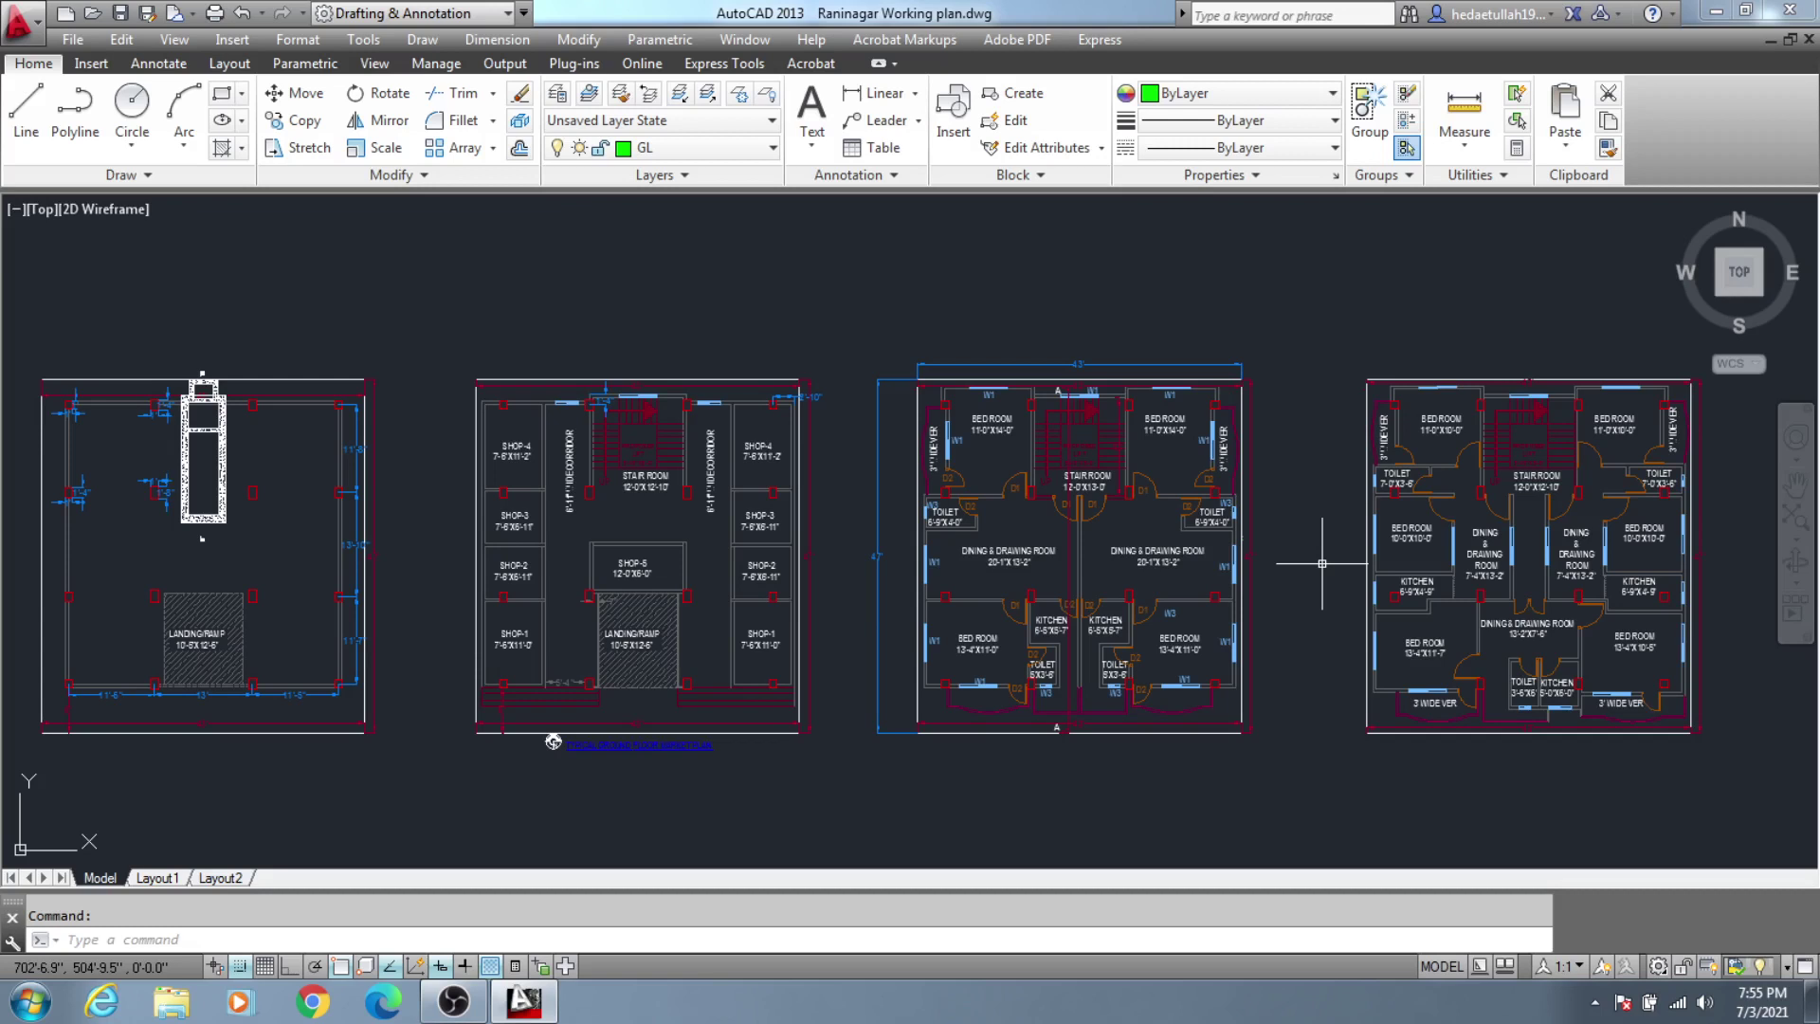
# Step: Minimize the AutoCAD drawing and launch ETABS 2016 from the desktop
pyautogui.click(1717, 11)
pyautogui.click(1717, 10)
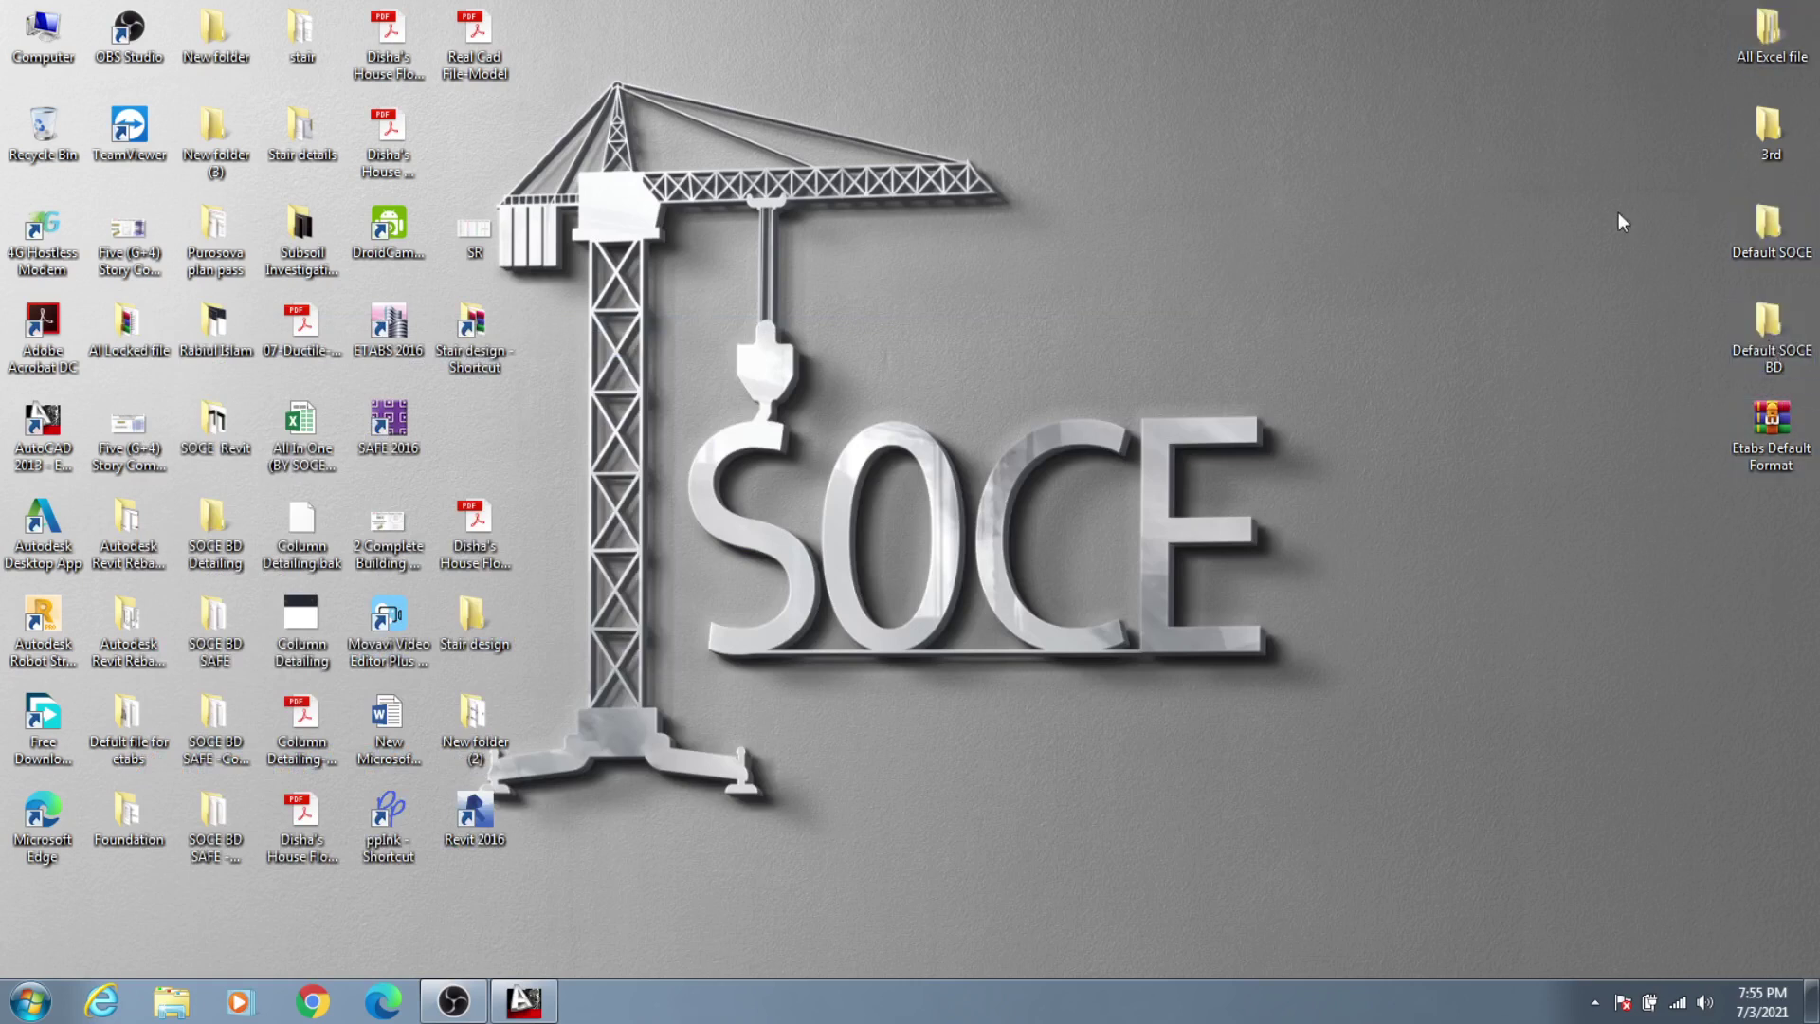
pyautogui.doubleClick(415, 334)
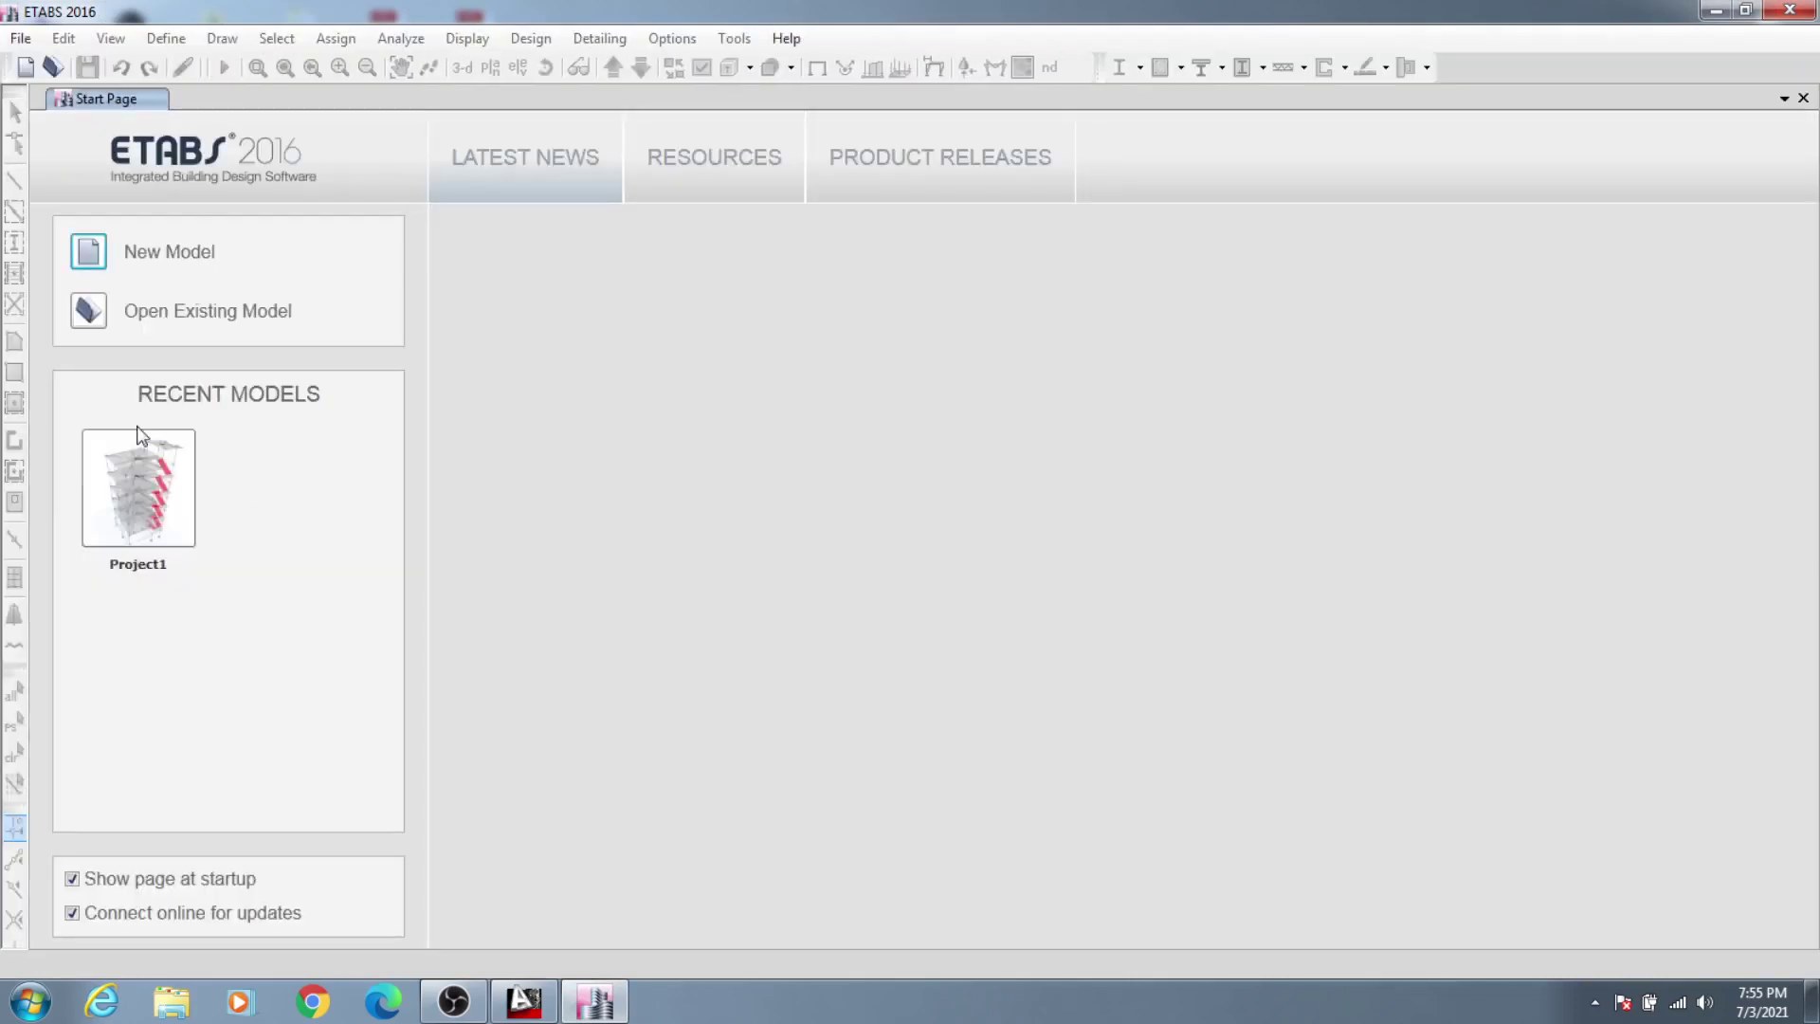
# Step: Browse the existing model files, checking the parent folder 3rd and returning to the 3rd real project - UC folder
pyautogui.click(89, 311)
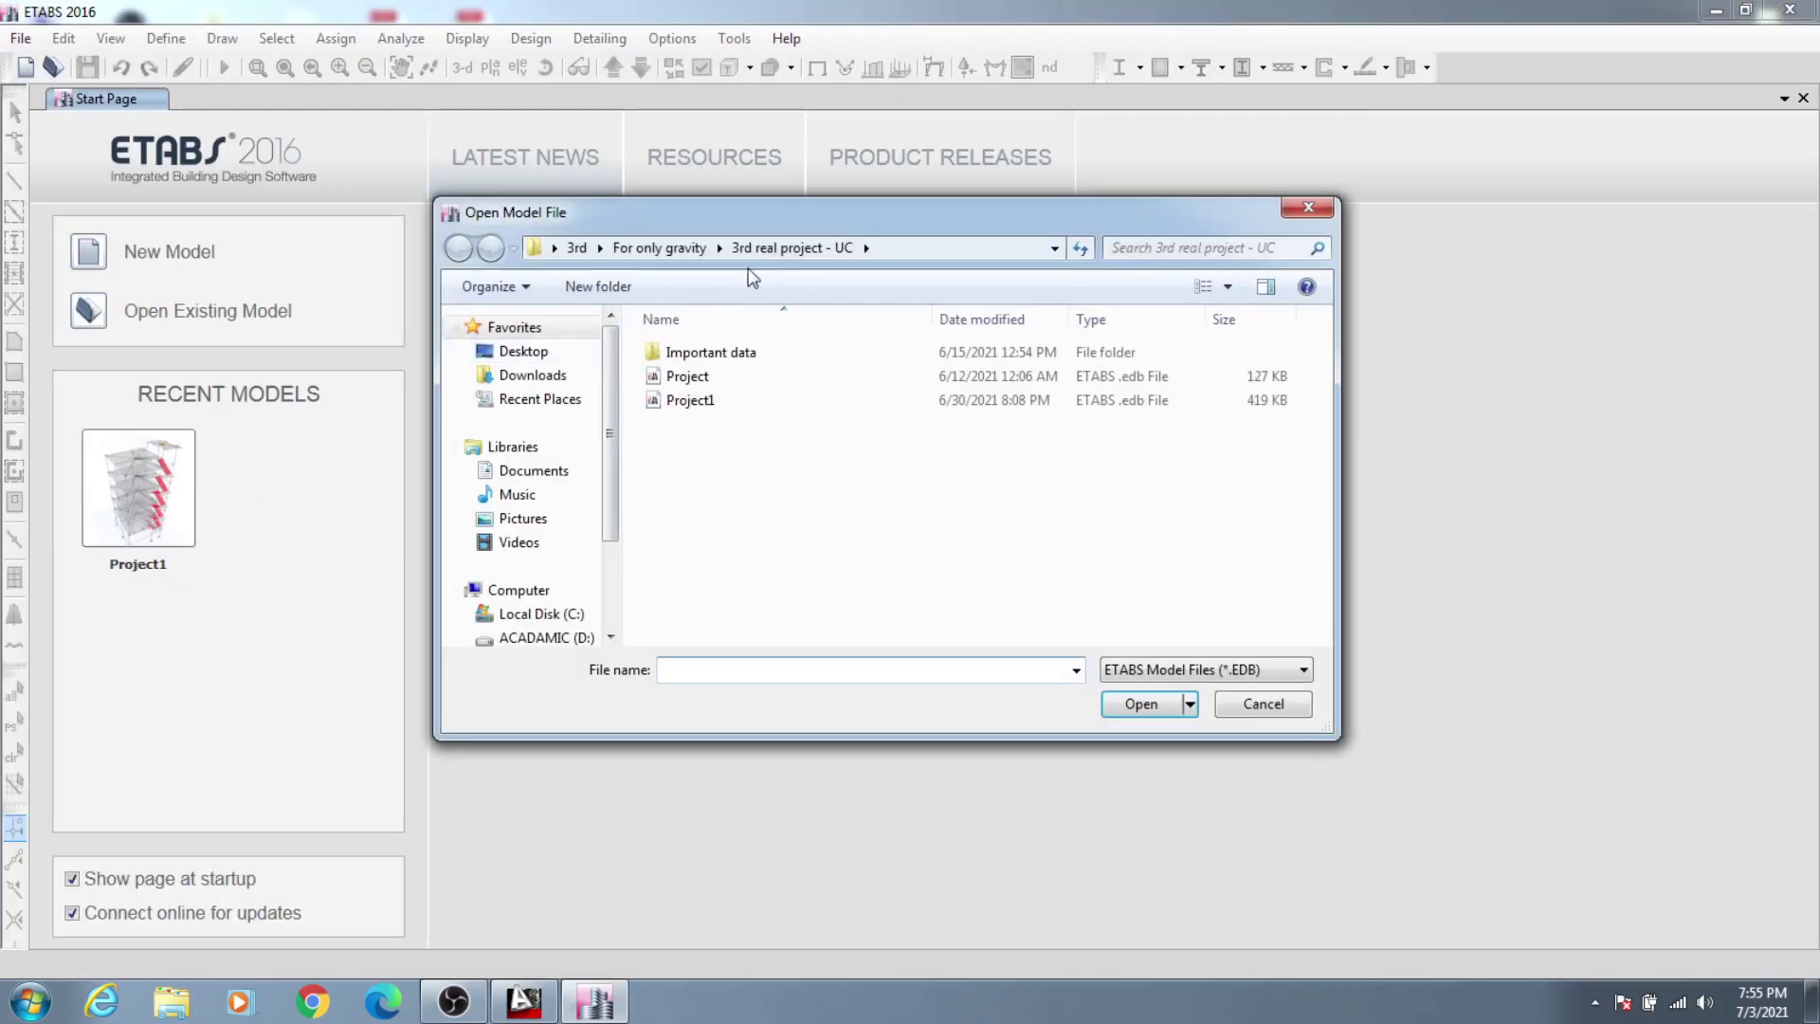
pyautogui.click(573, 248)
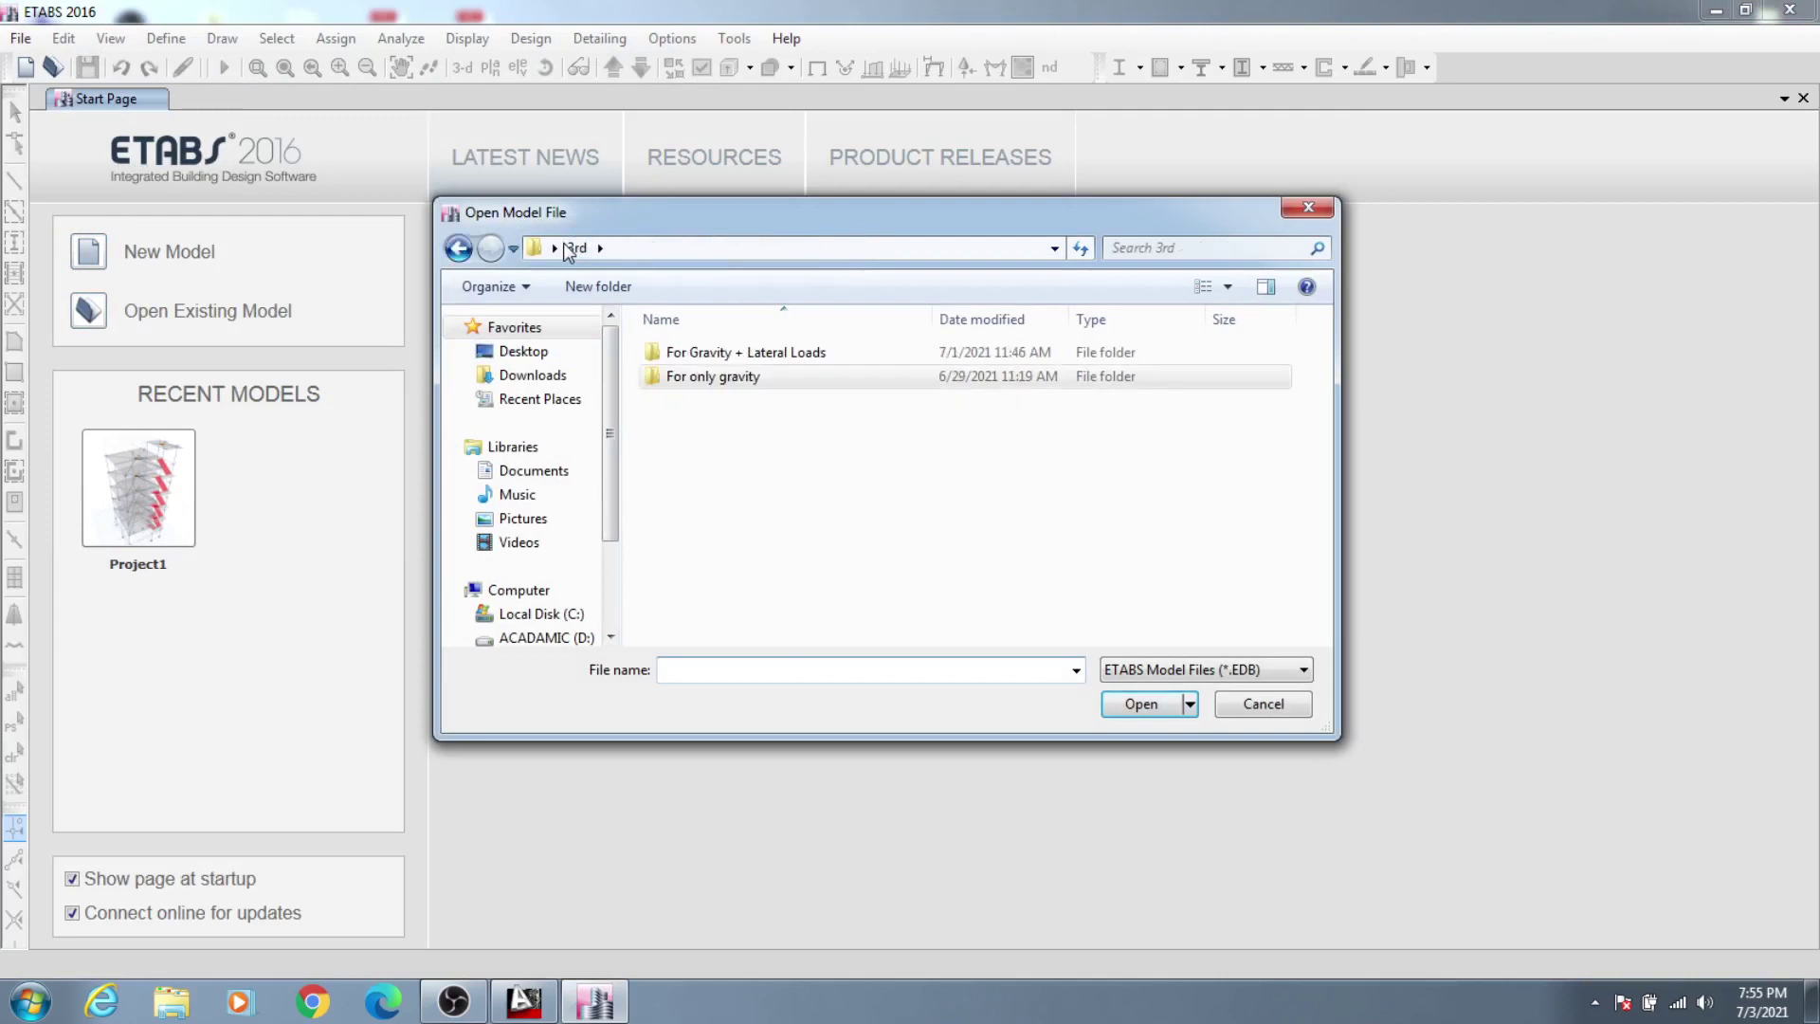
pyautogui.click(459, 248)
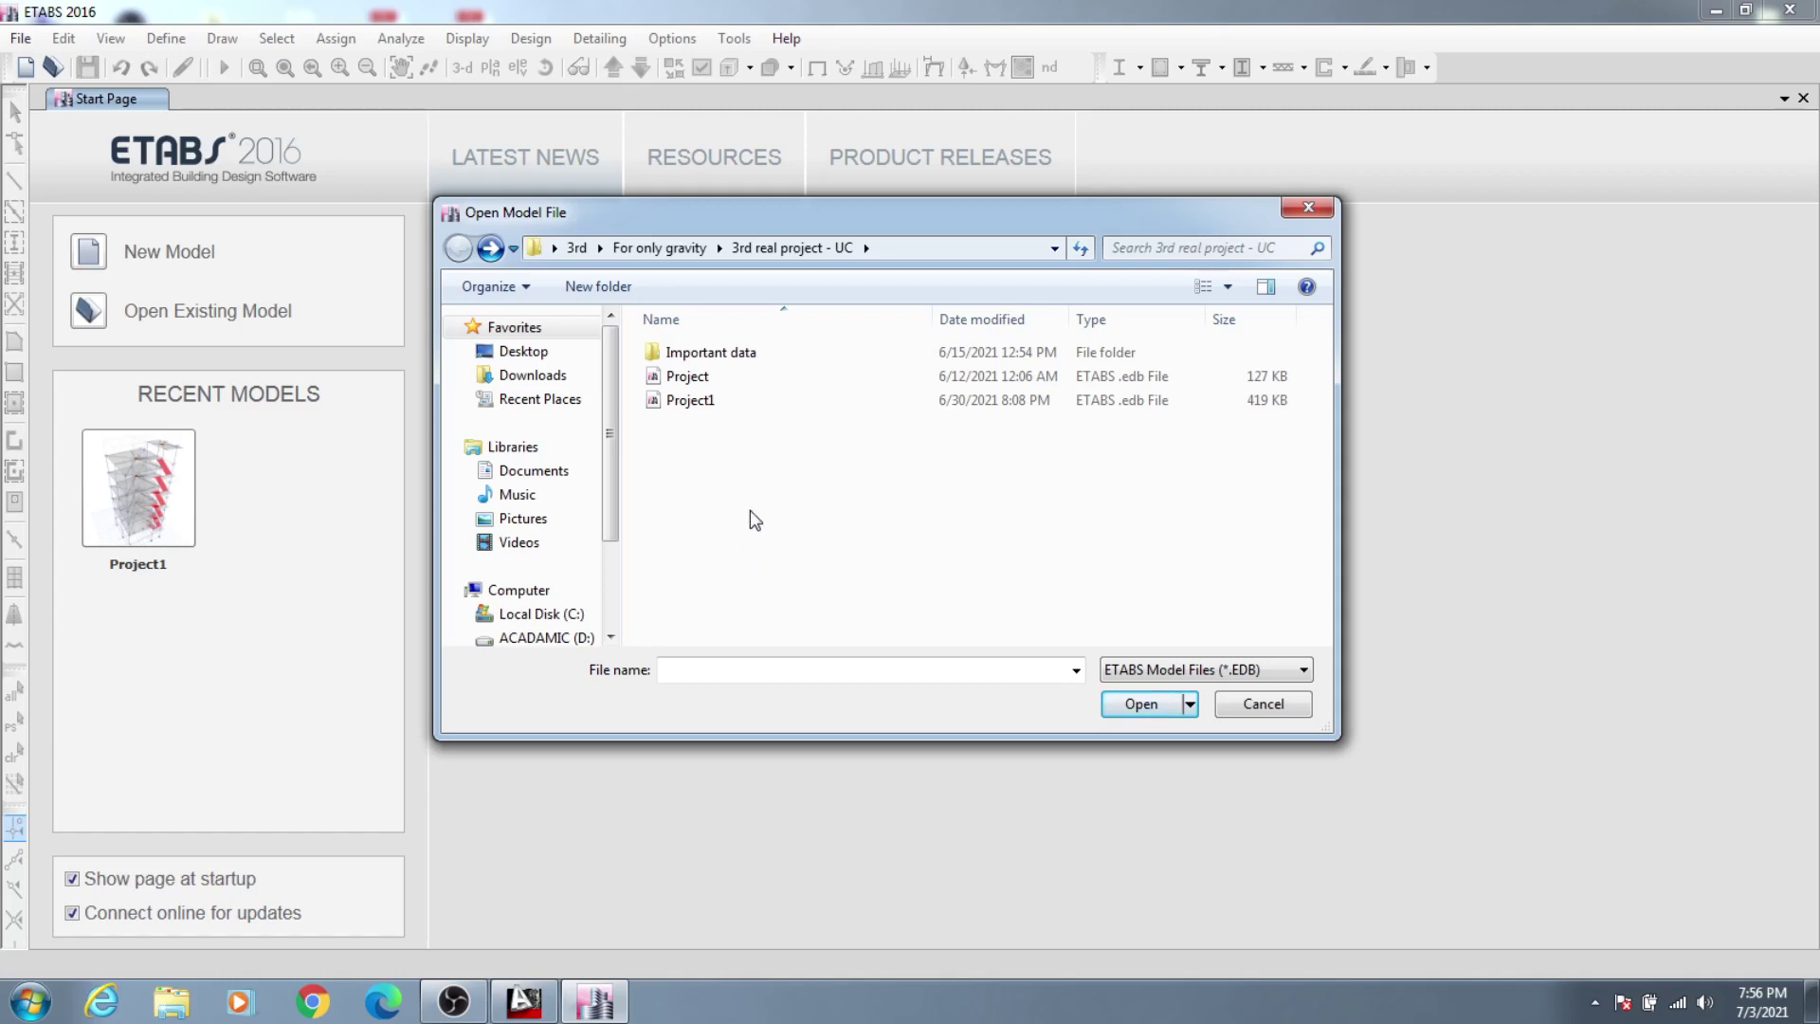
pyautogui.moveTo(832, 212); pyautogui.dragTo(838, 229)
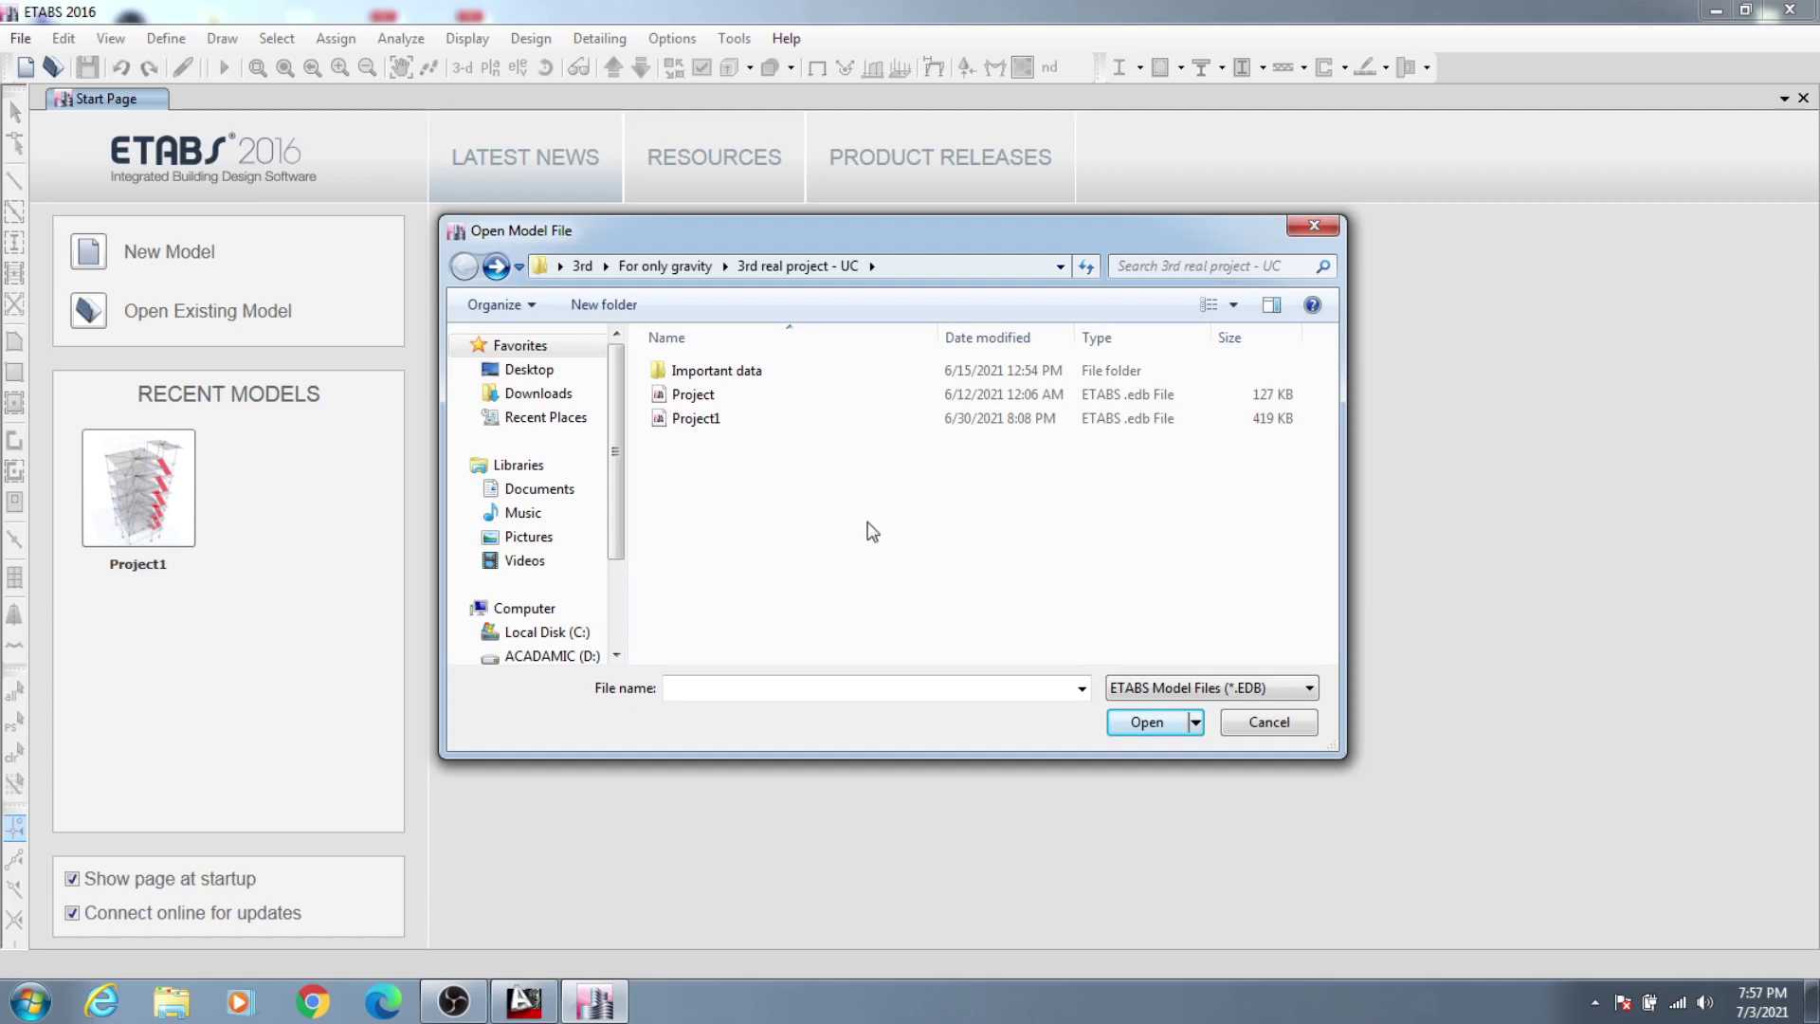
pyautogui.moveTo(891, 245)
pyautogui.mouseDown()
pyautogui.moveTo(931, 318)
pyautogui.moveTo(891, 248)
pyautogui.mouseUp()
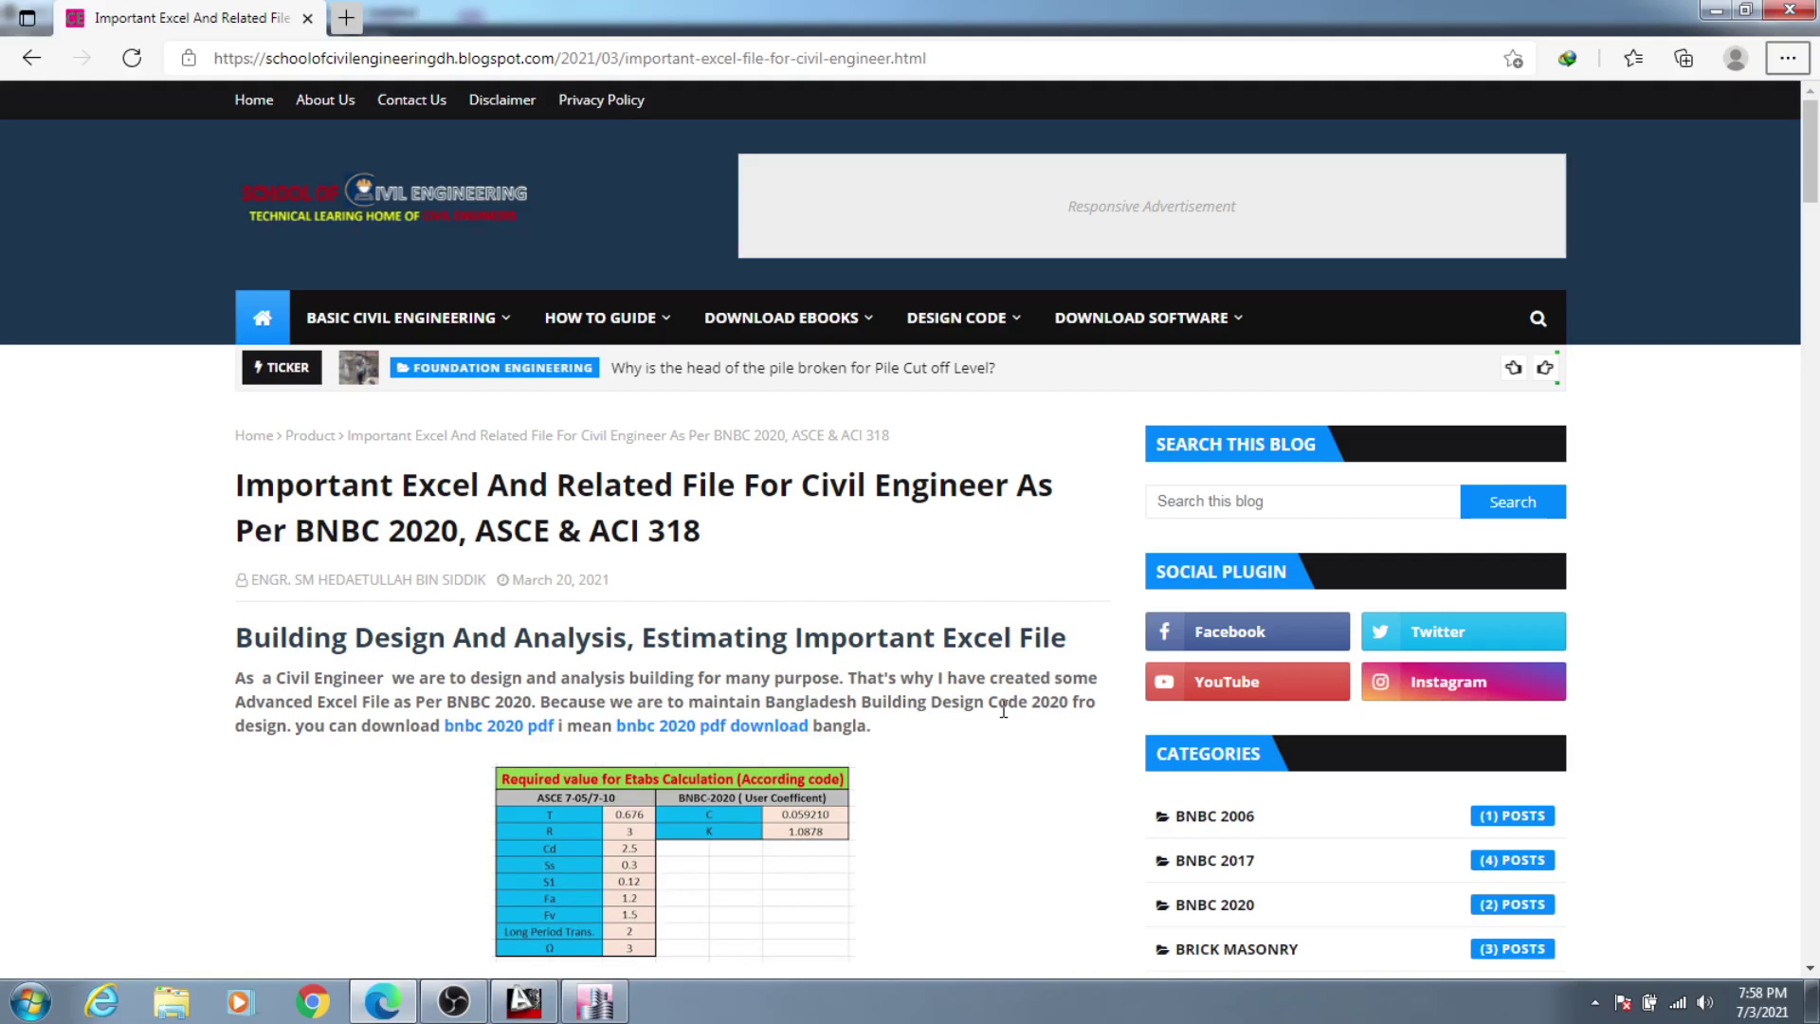
# Step: Review the blog page's paid BNBC 2020 Excel design sheets, its mega offers and the free course material downloads in the browser
pyautogui.click(886, 1005)
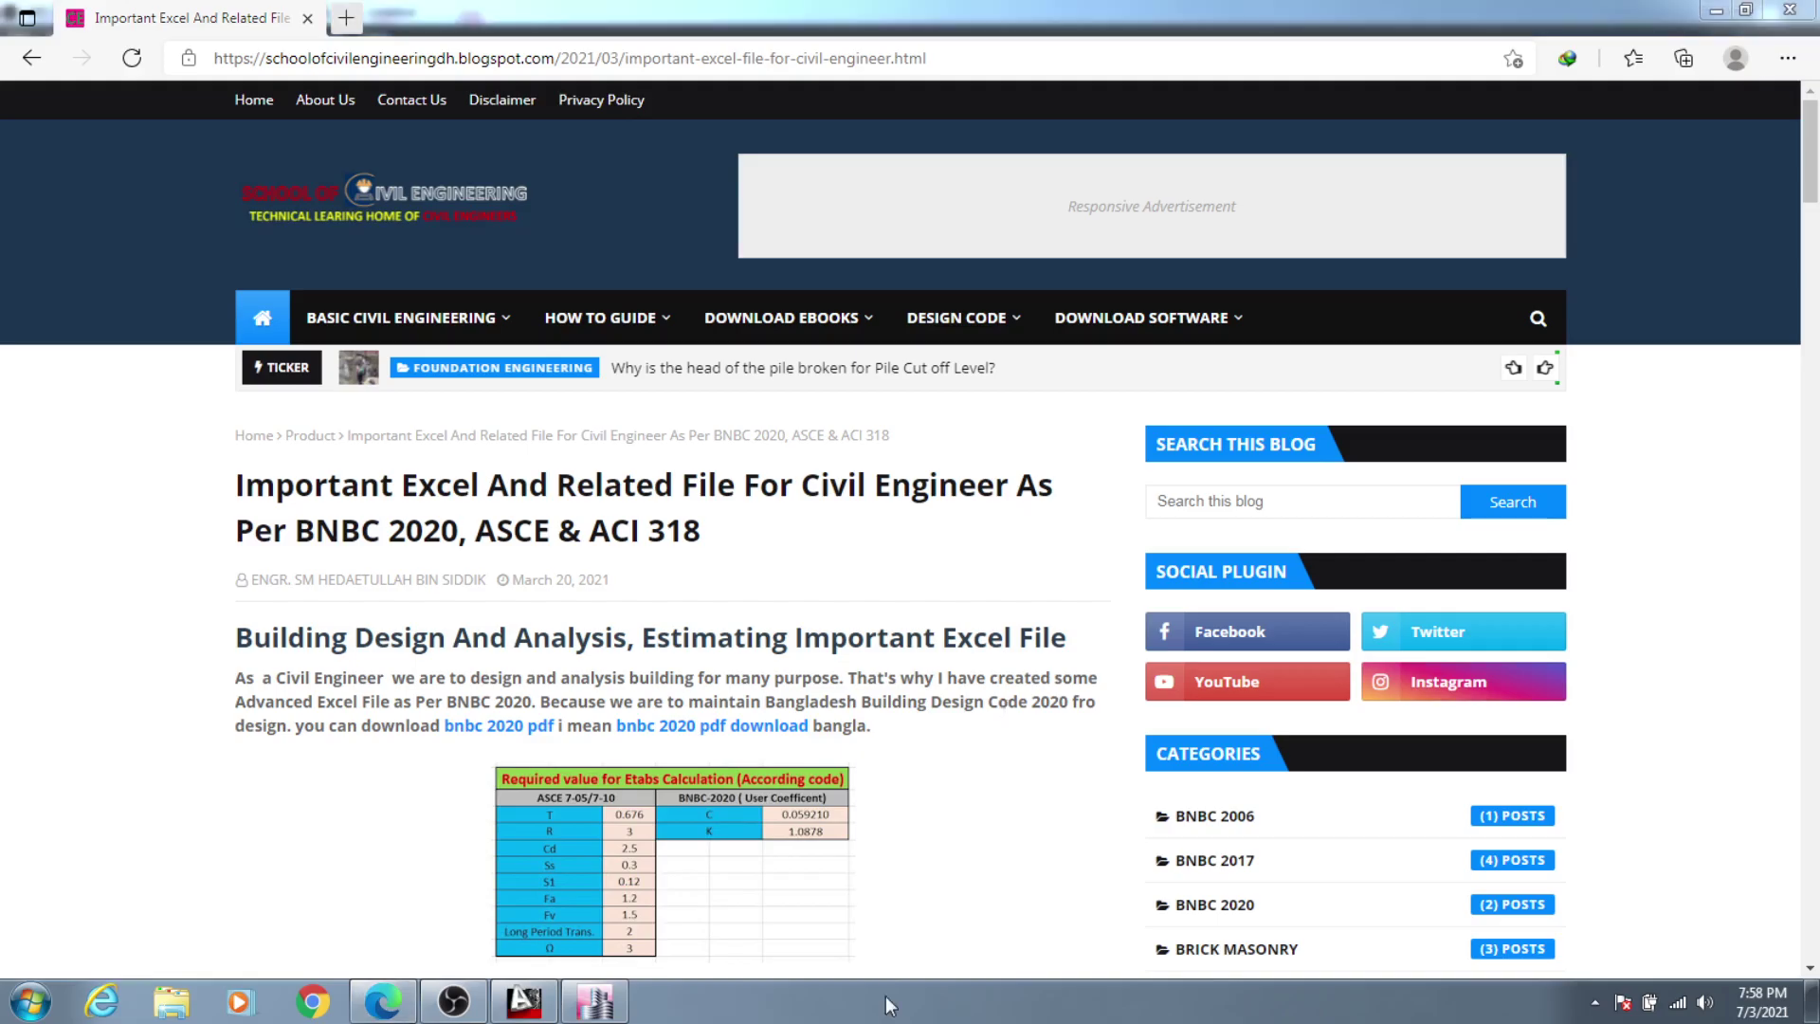
pyautogui.click(889, 647)
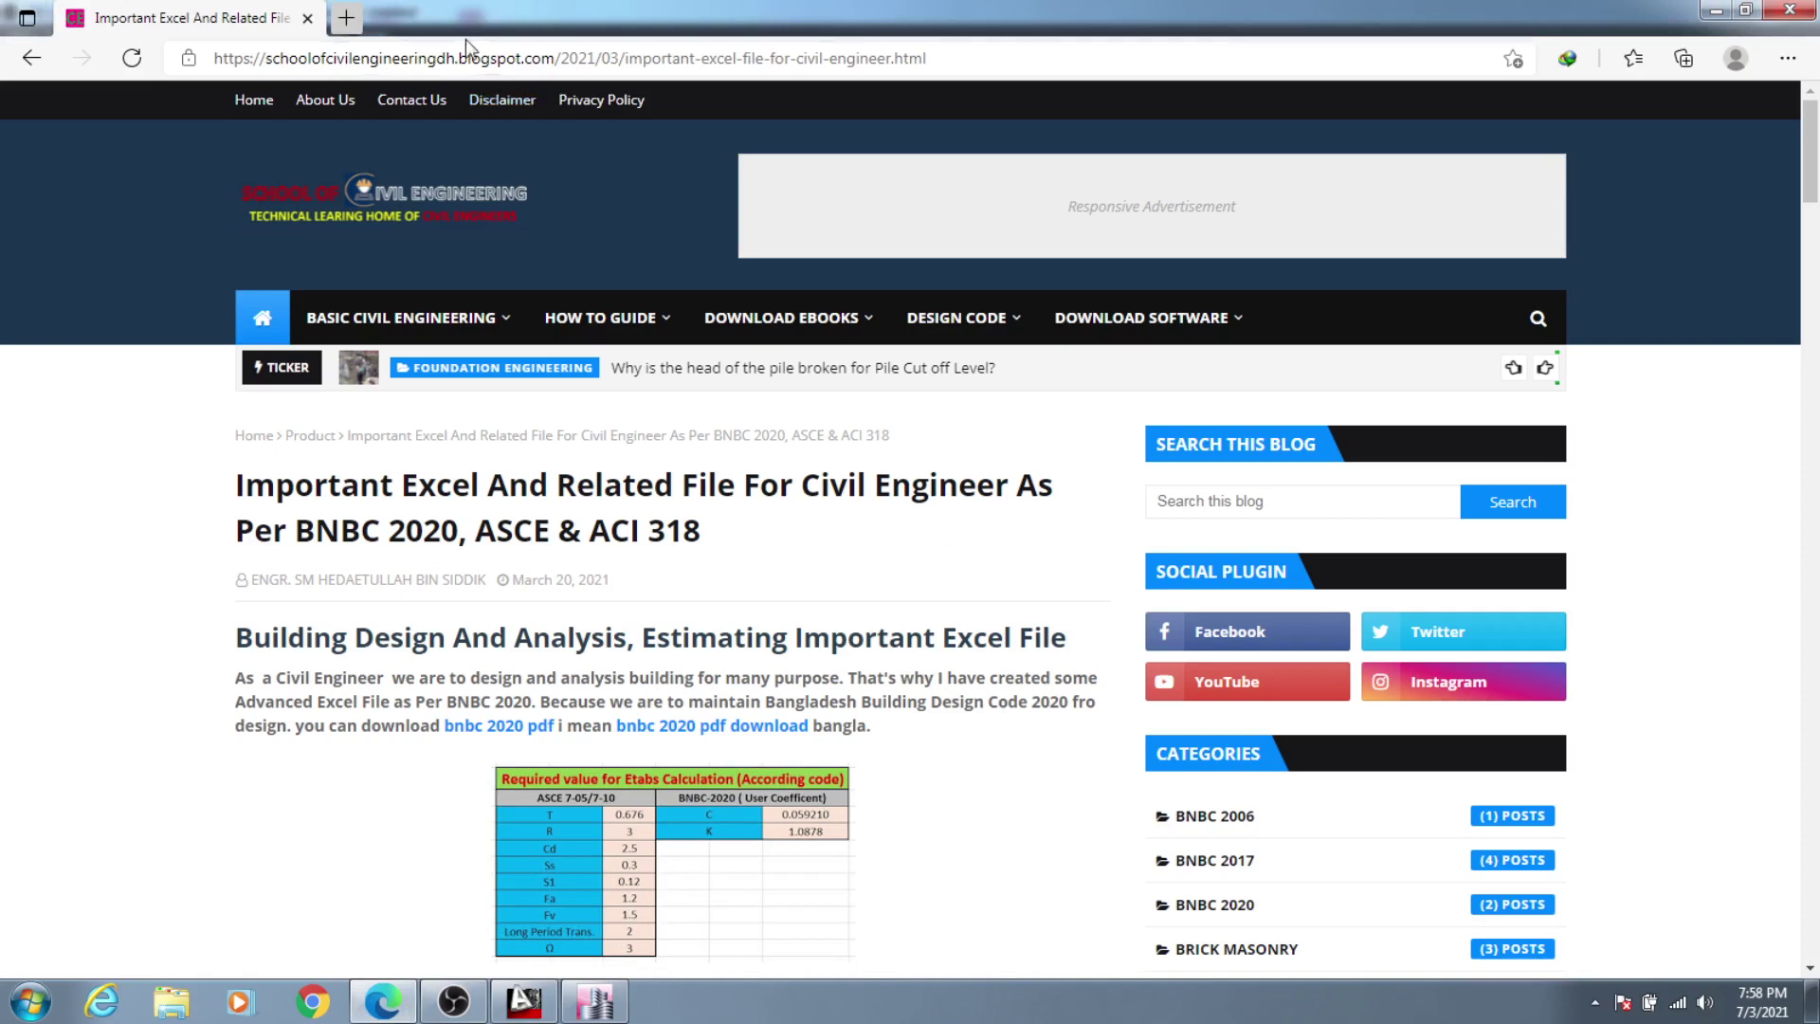
pyautogui.scroll(-3, 796, 616)
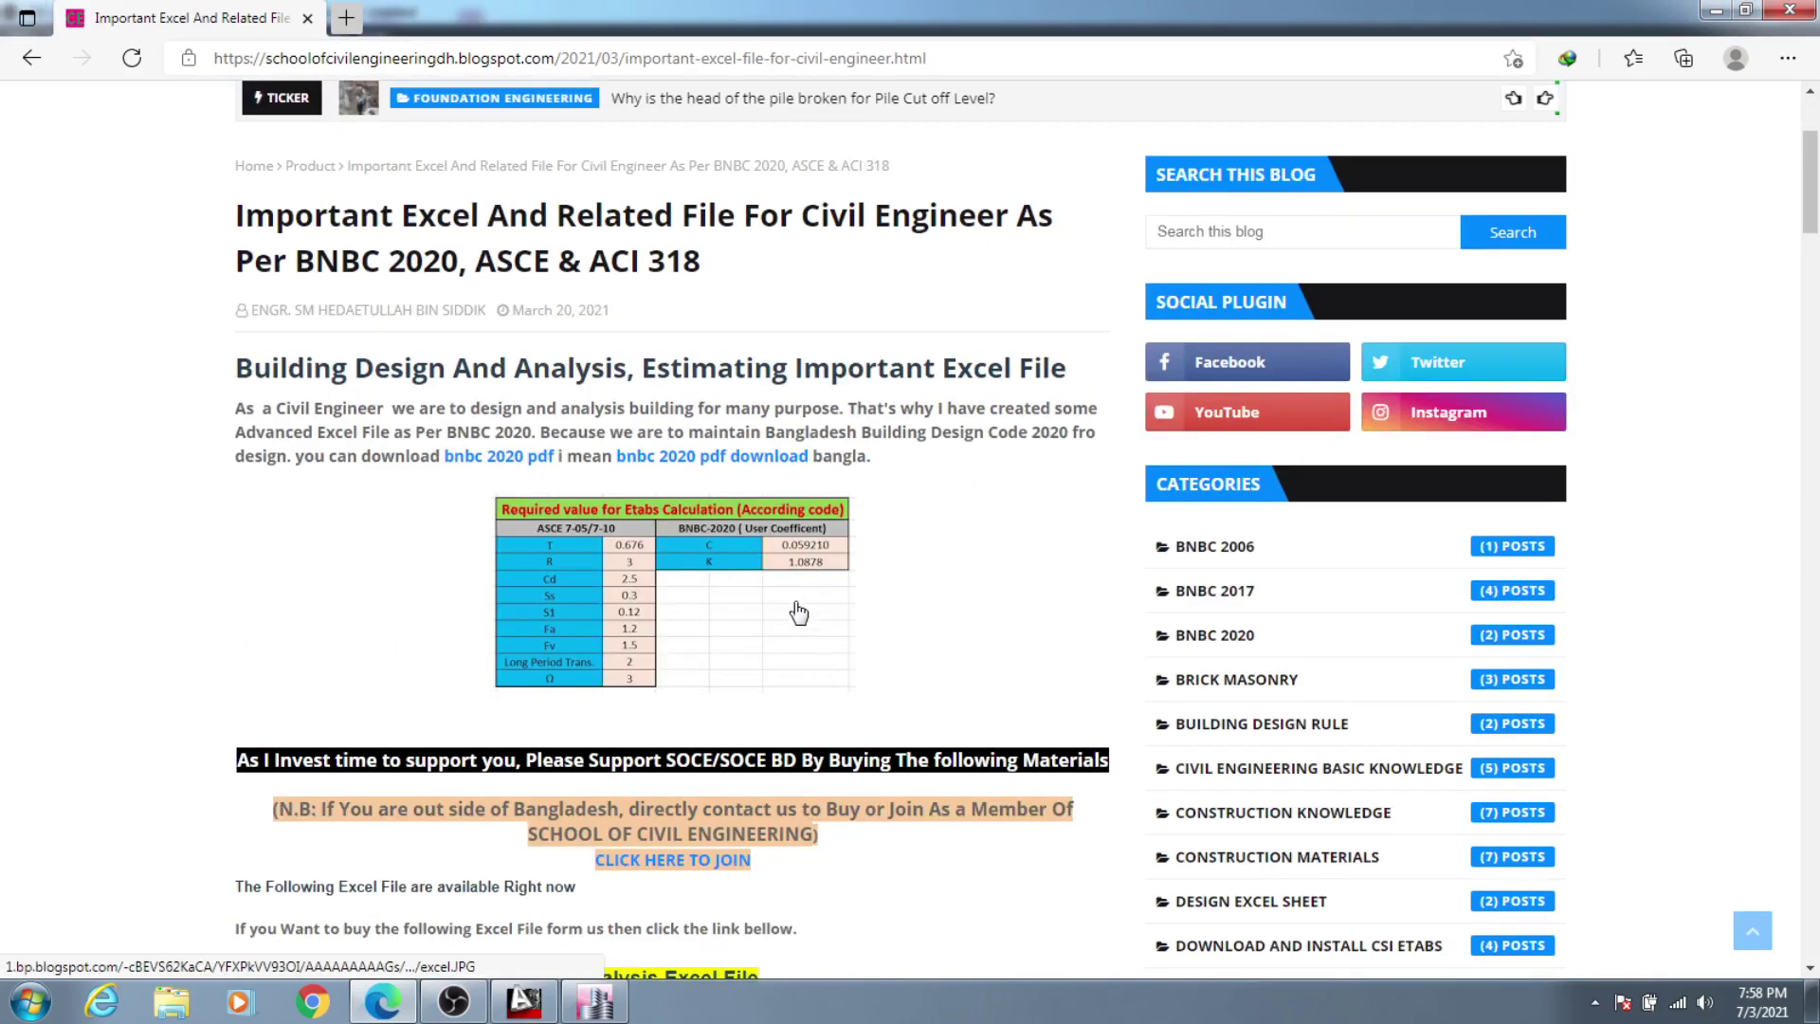
pyautogui.scroll(-3, 800, 615)
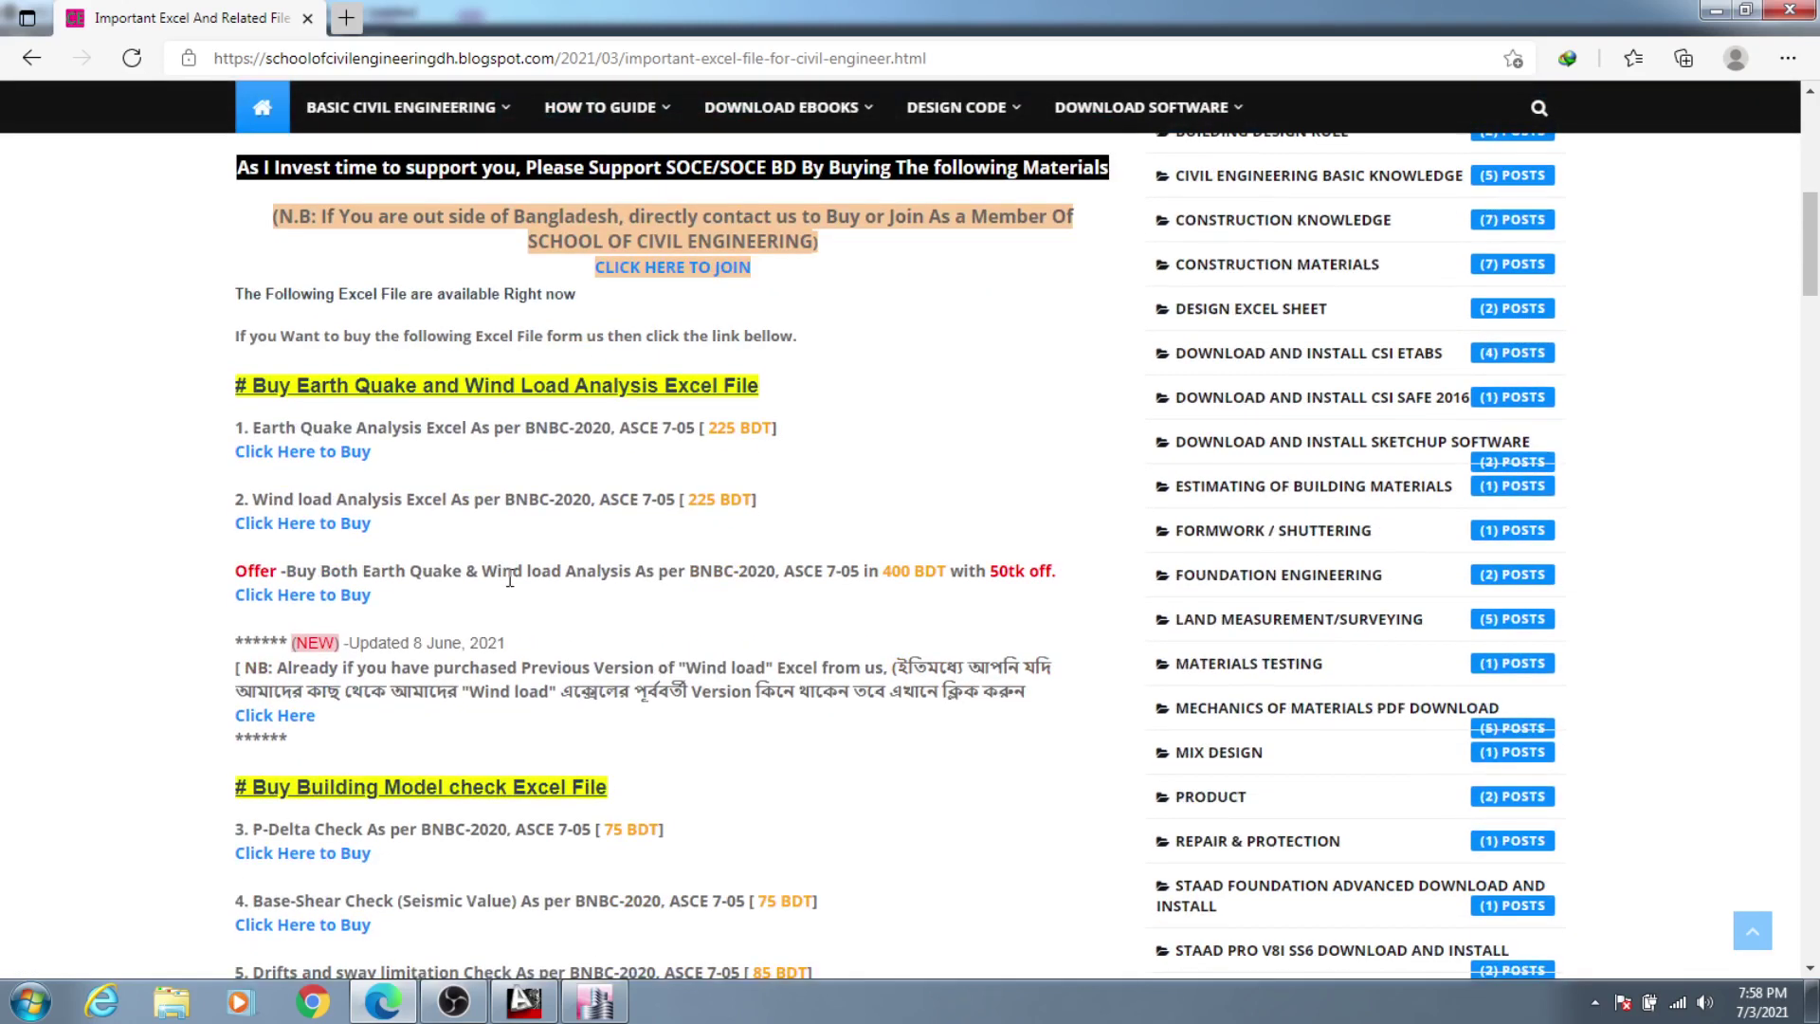
pyautogui.scroll(-4, 625, 424)
pyautogui.scroll(-3, 745, 479)
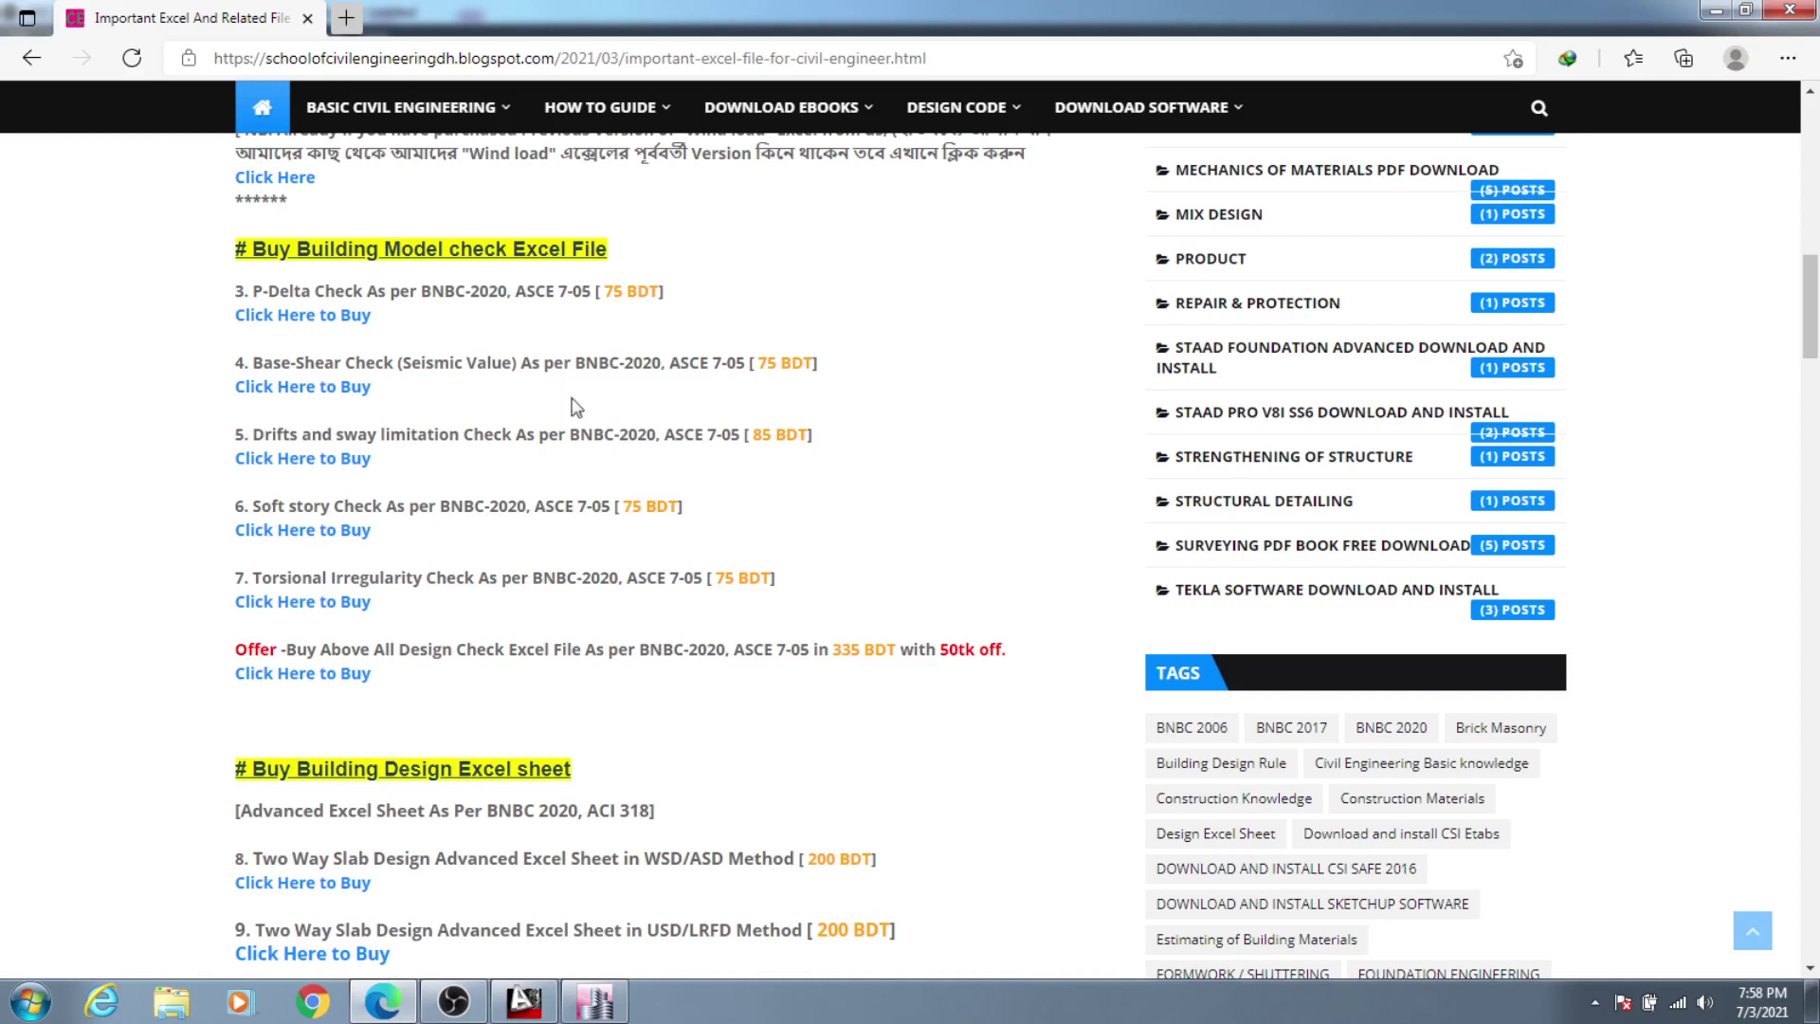
pyautogui.scroll(-4, 428, 520)
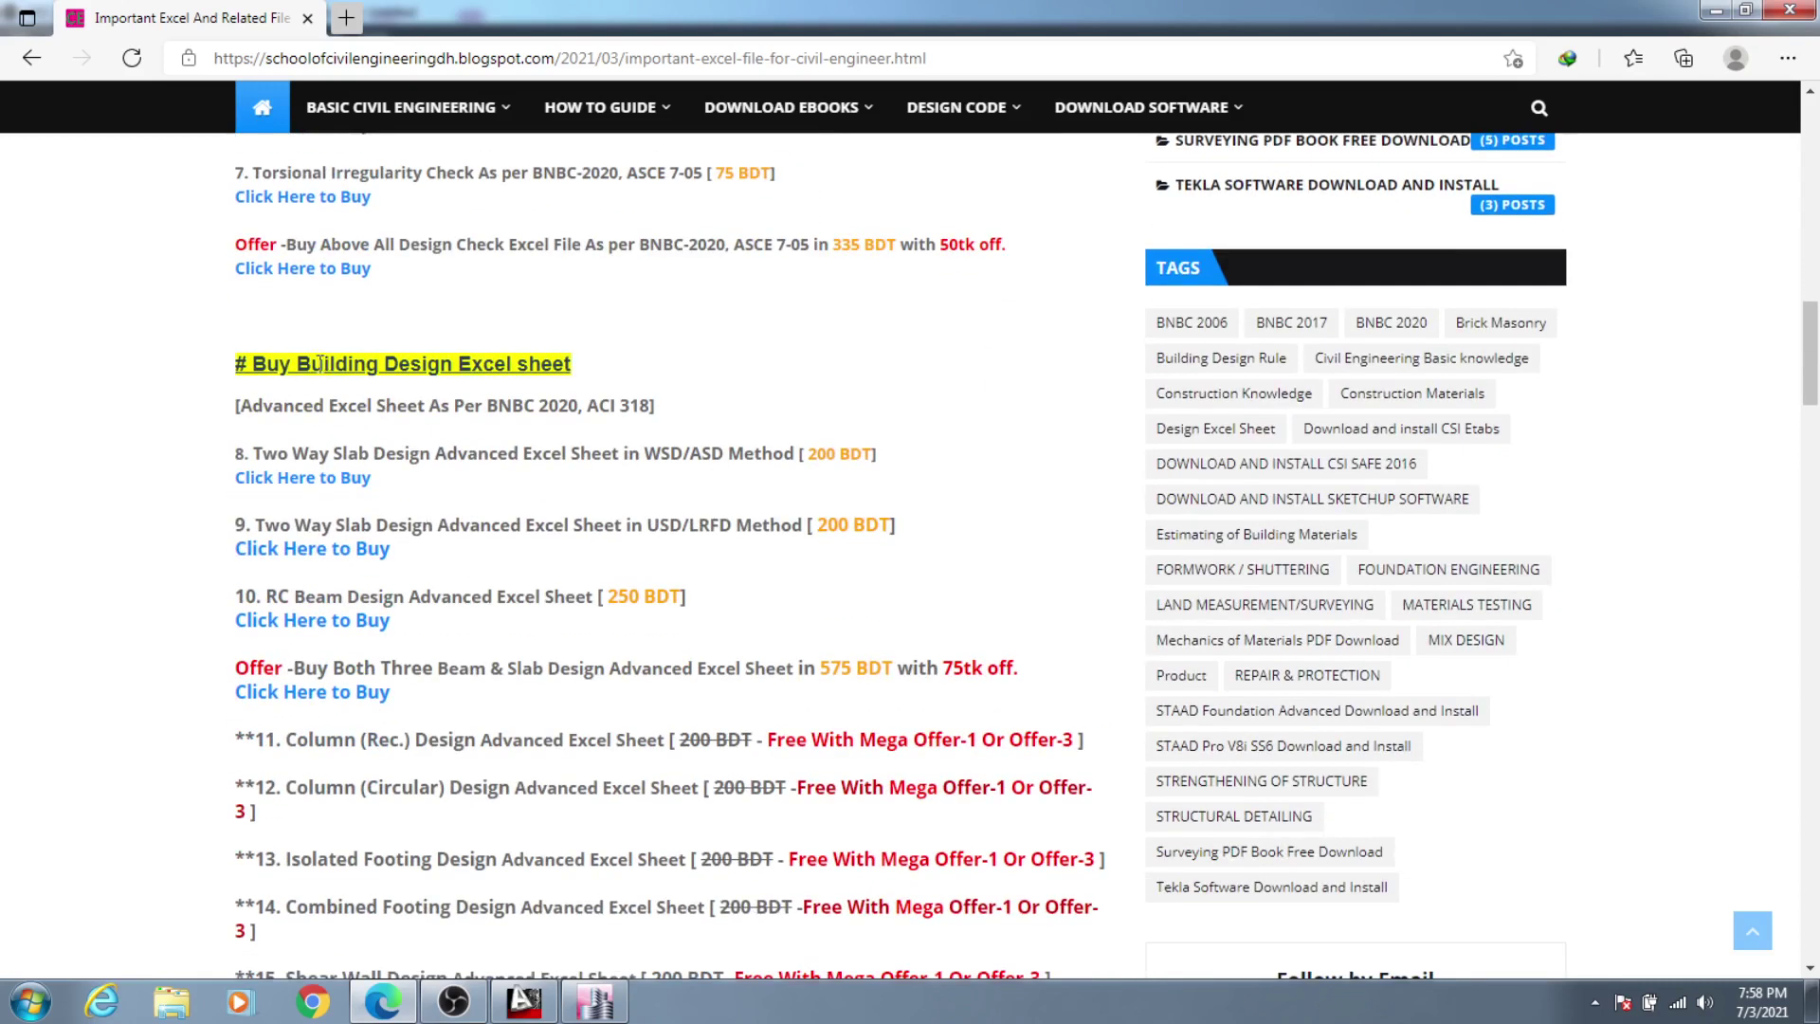
pyautogui.scroll(-2, 557, 469)
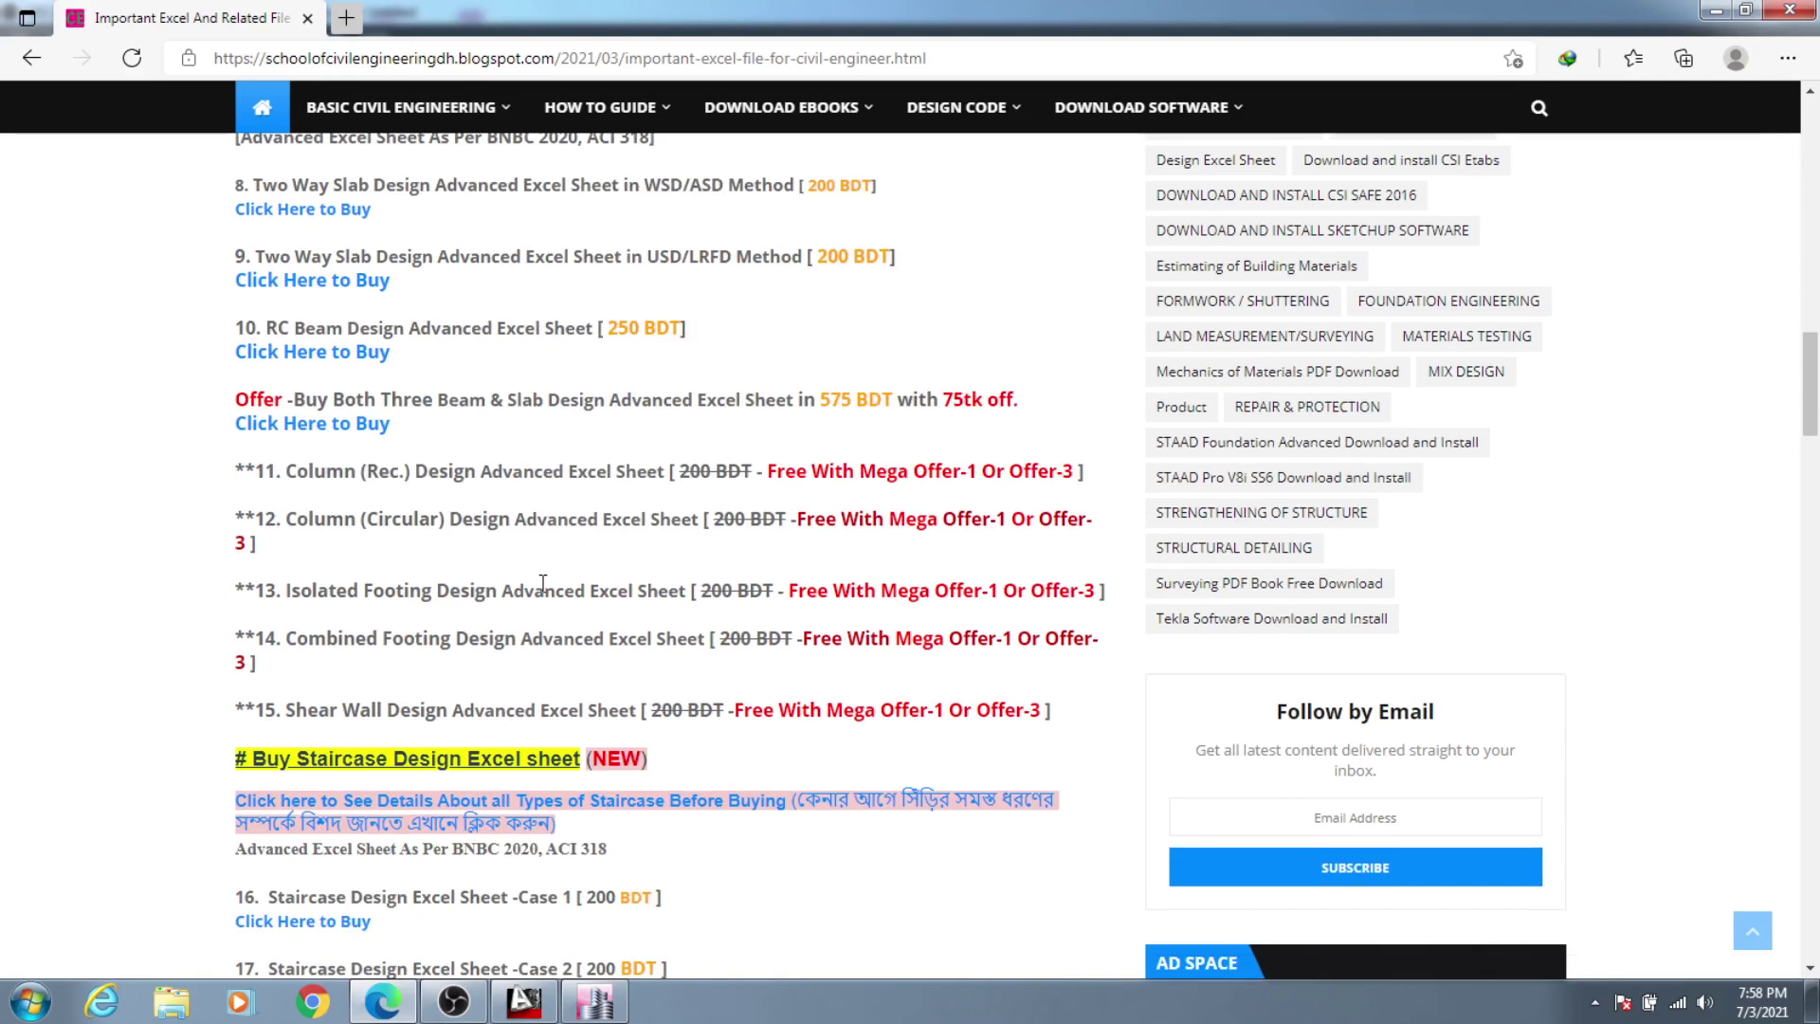
pyautogui.scroll(2, 549, 575)
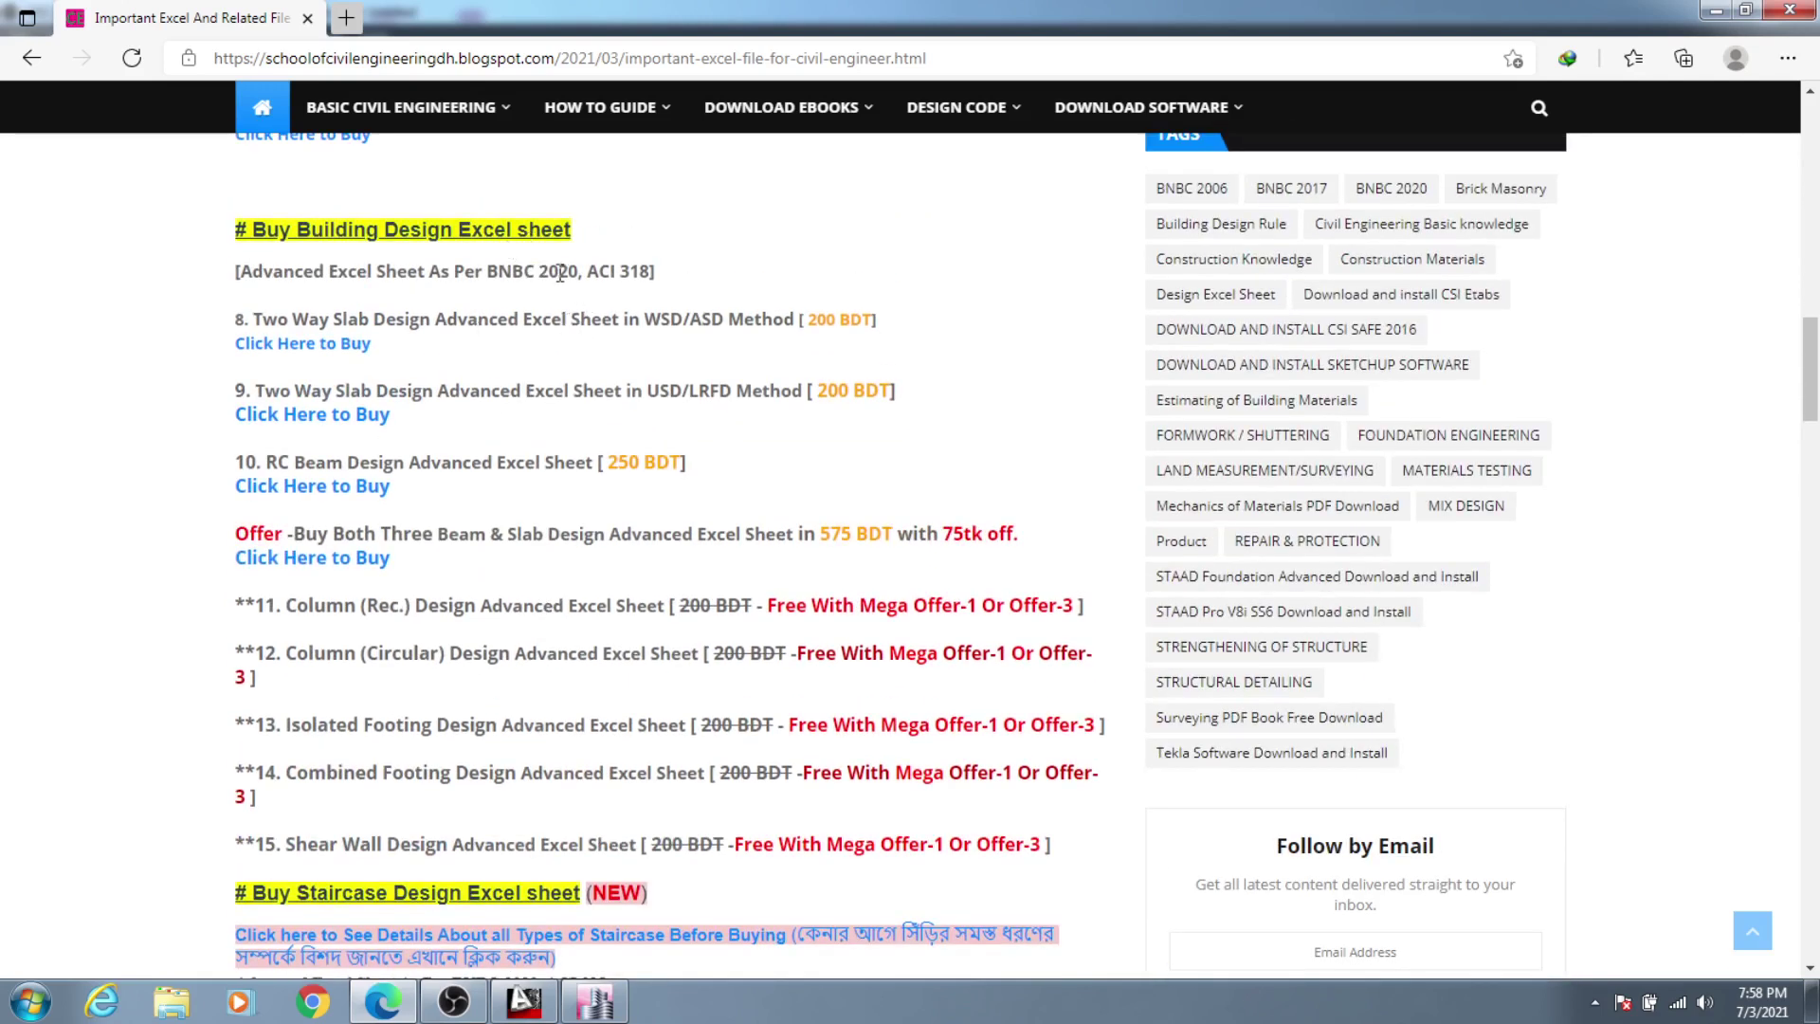
pyautogui.scroll(-7, 550, 407)
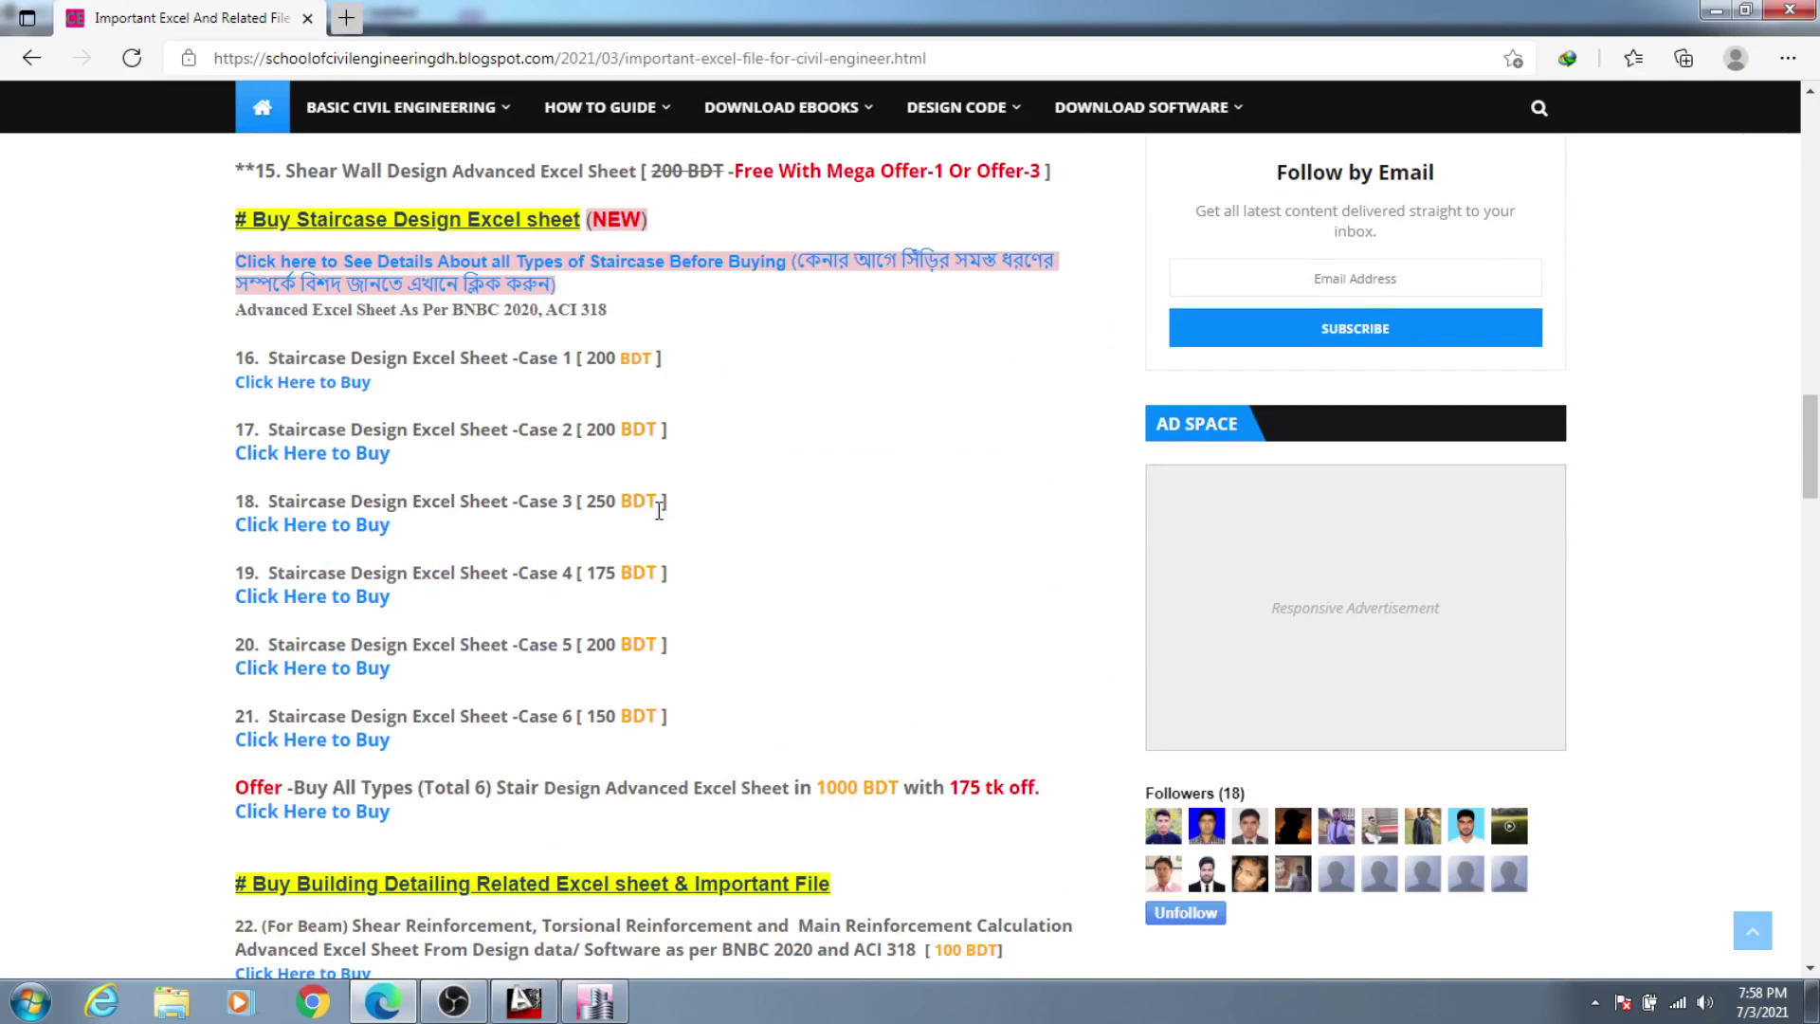
pyautogui.scroll(-3, 664, 504)
pyautogui.scroll(-3, 592, 446)
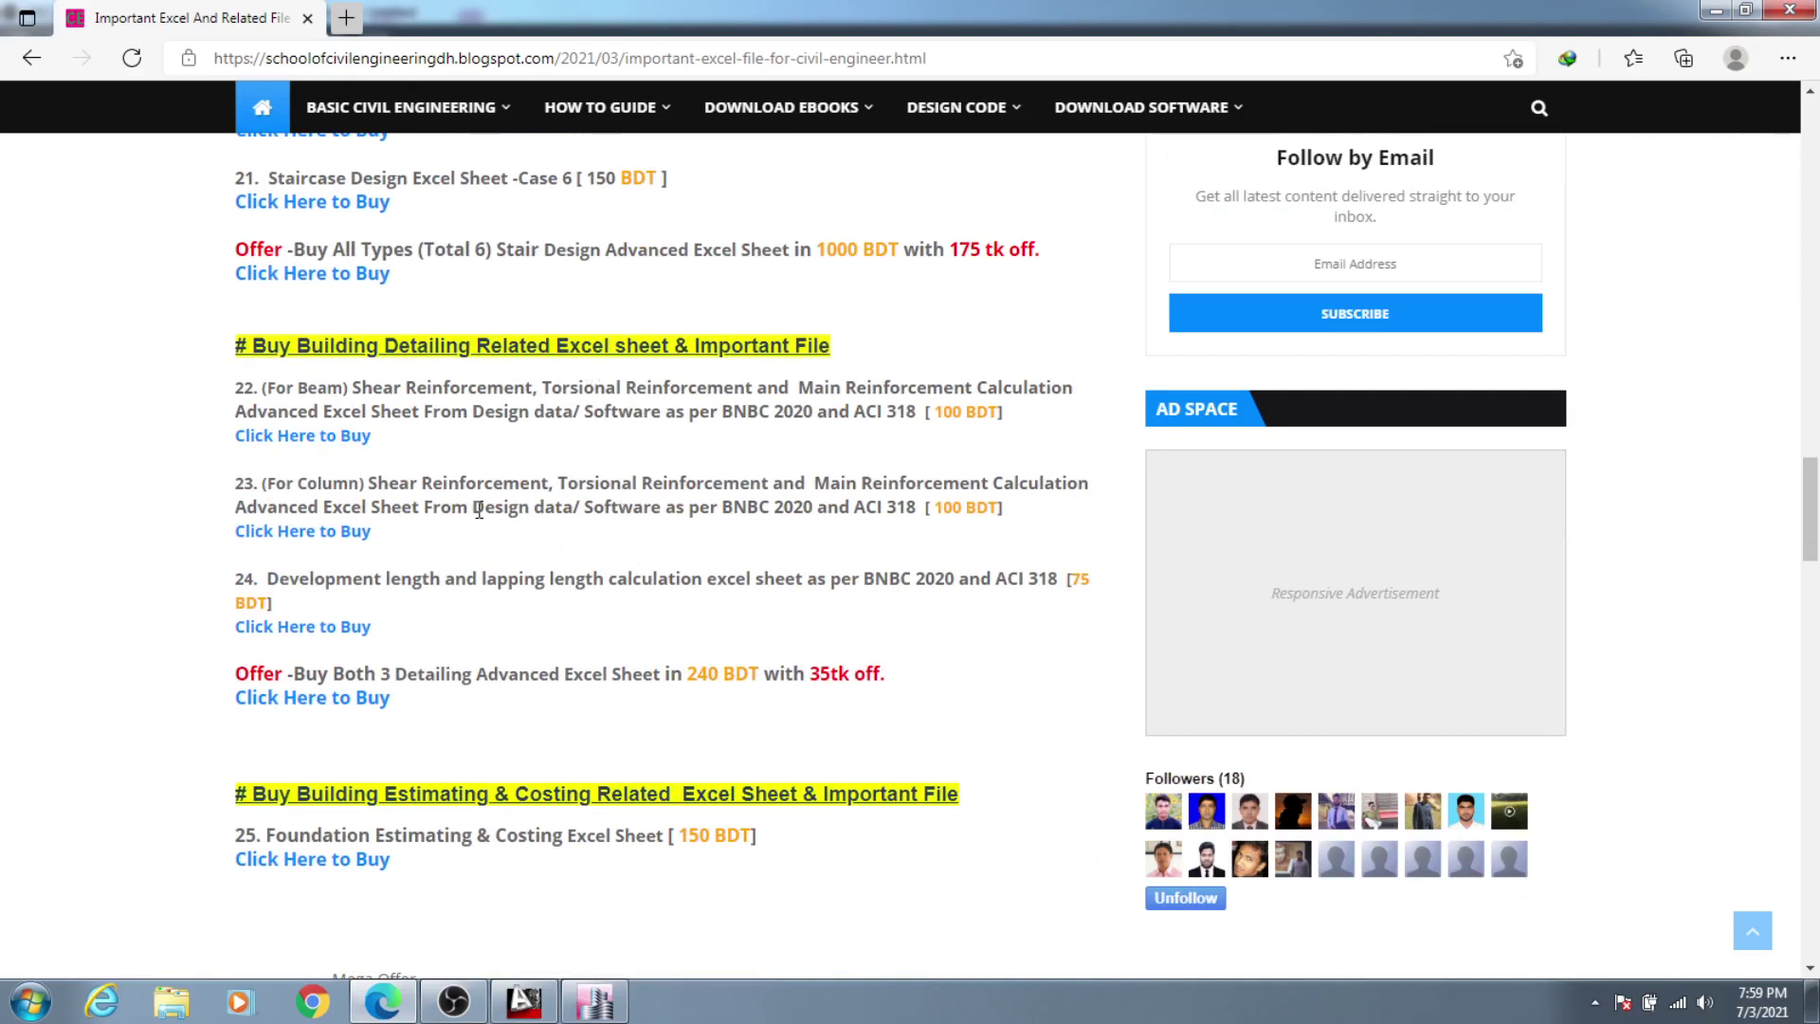
pyautogui.scroll(-4, 493, 556)
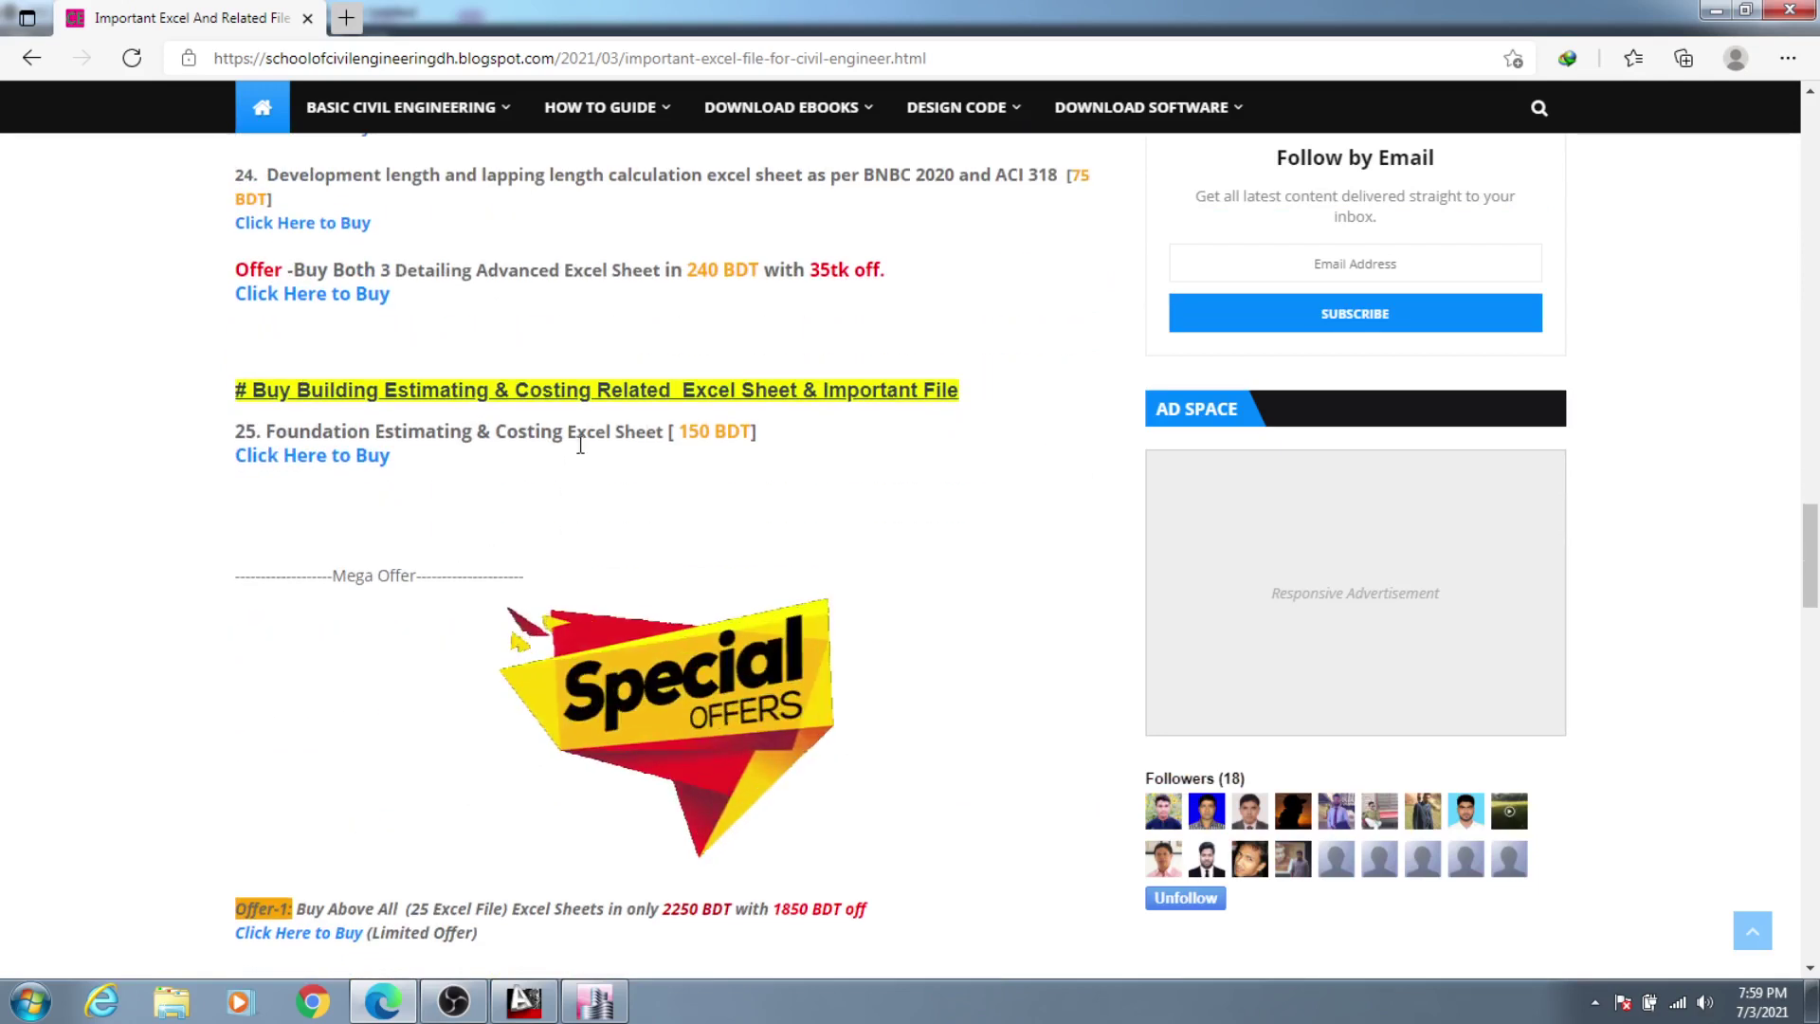
pyautogui.scroll(-9, 536, 493)
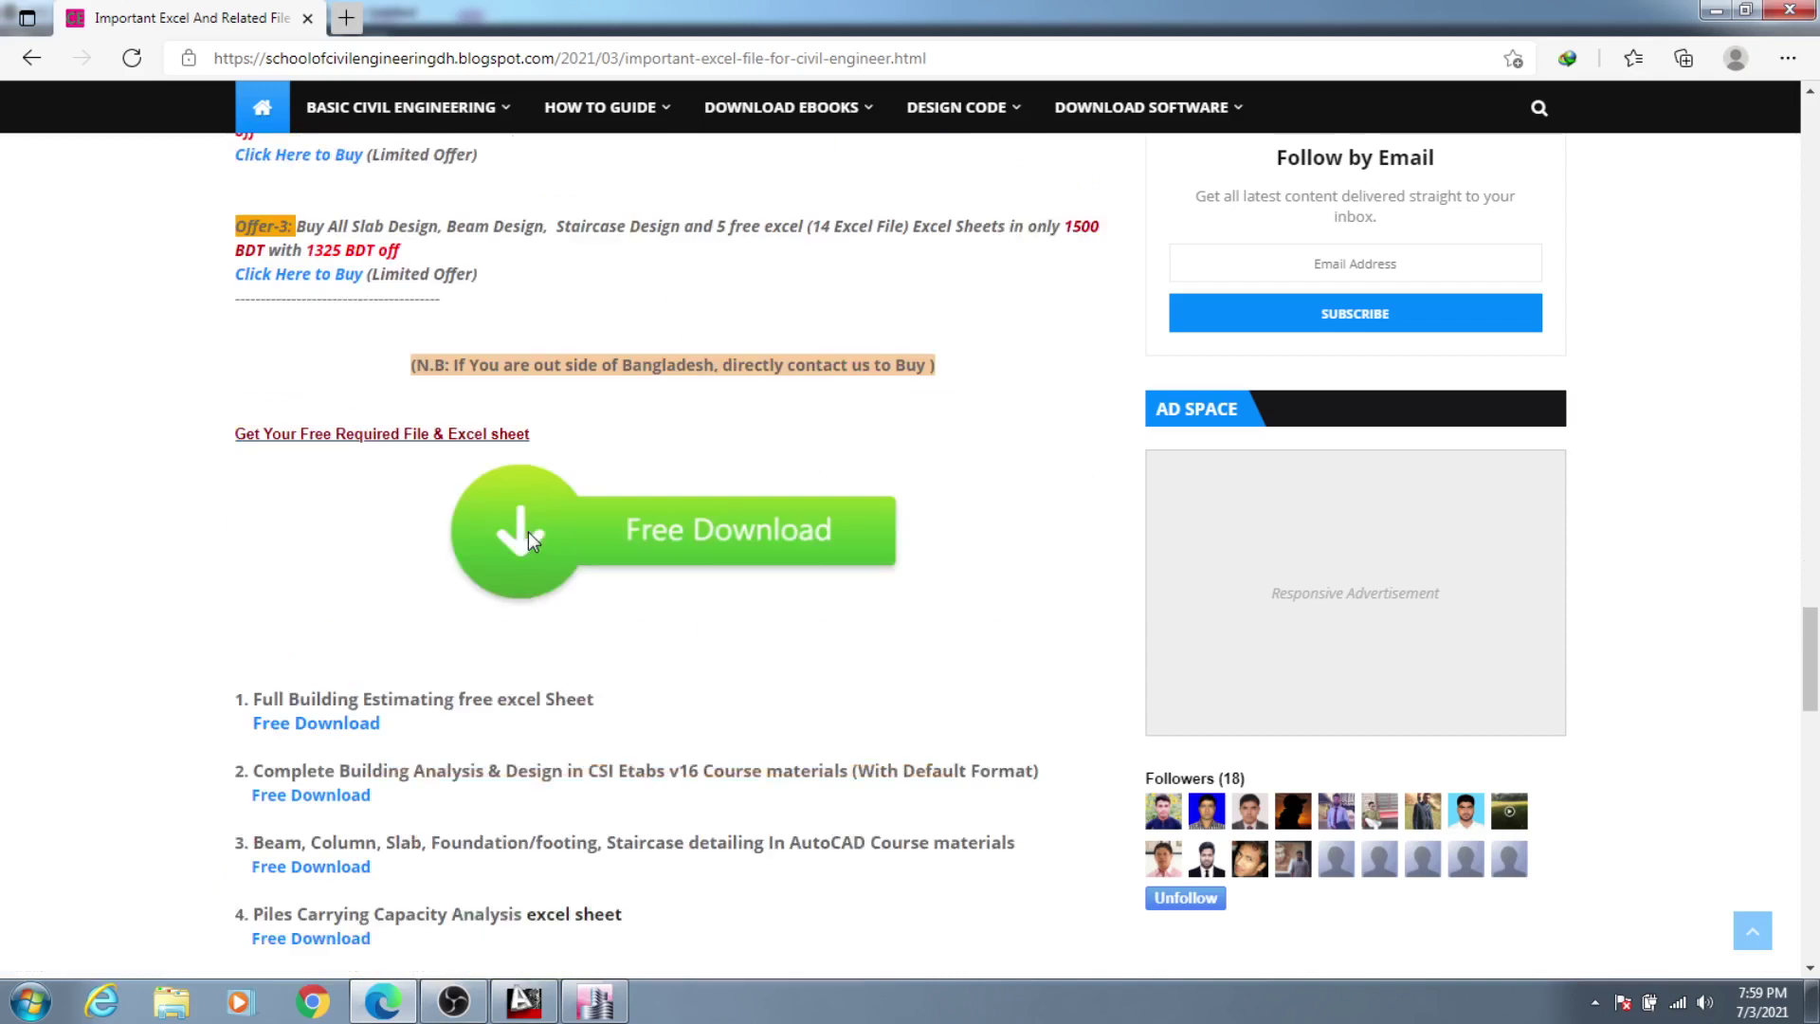
pyautogui.scroll(-3, 529, 539)
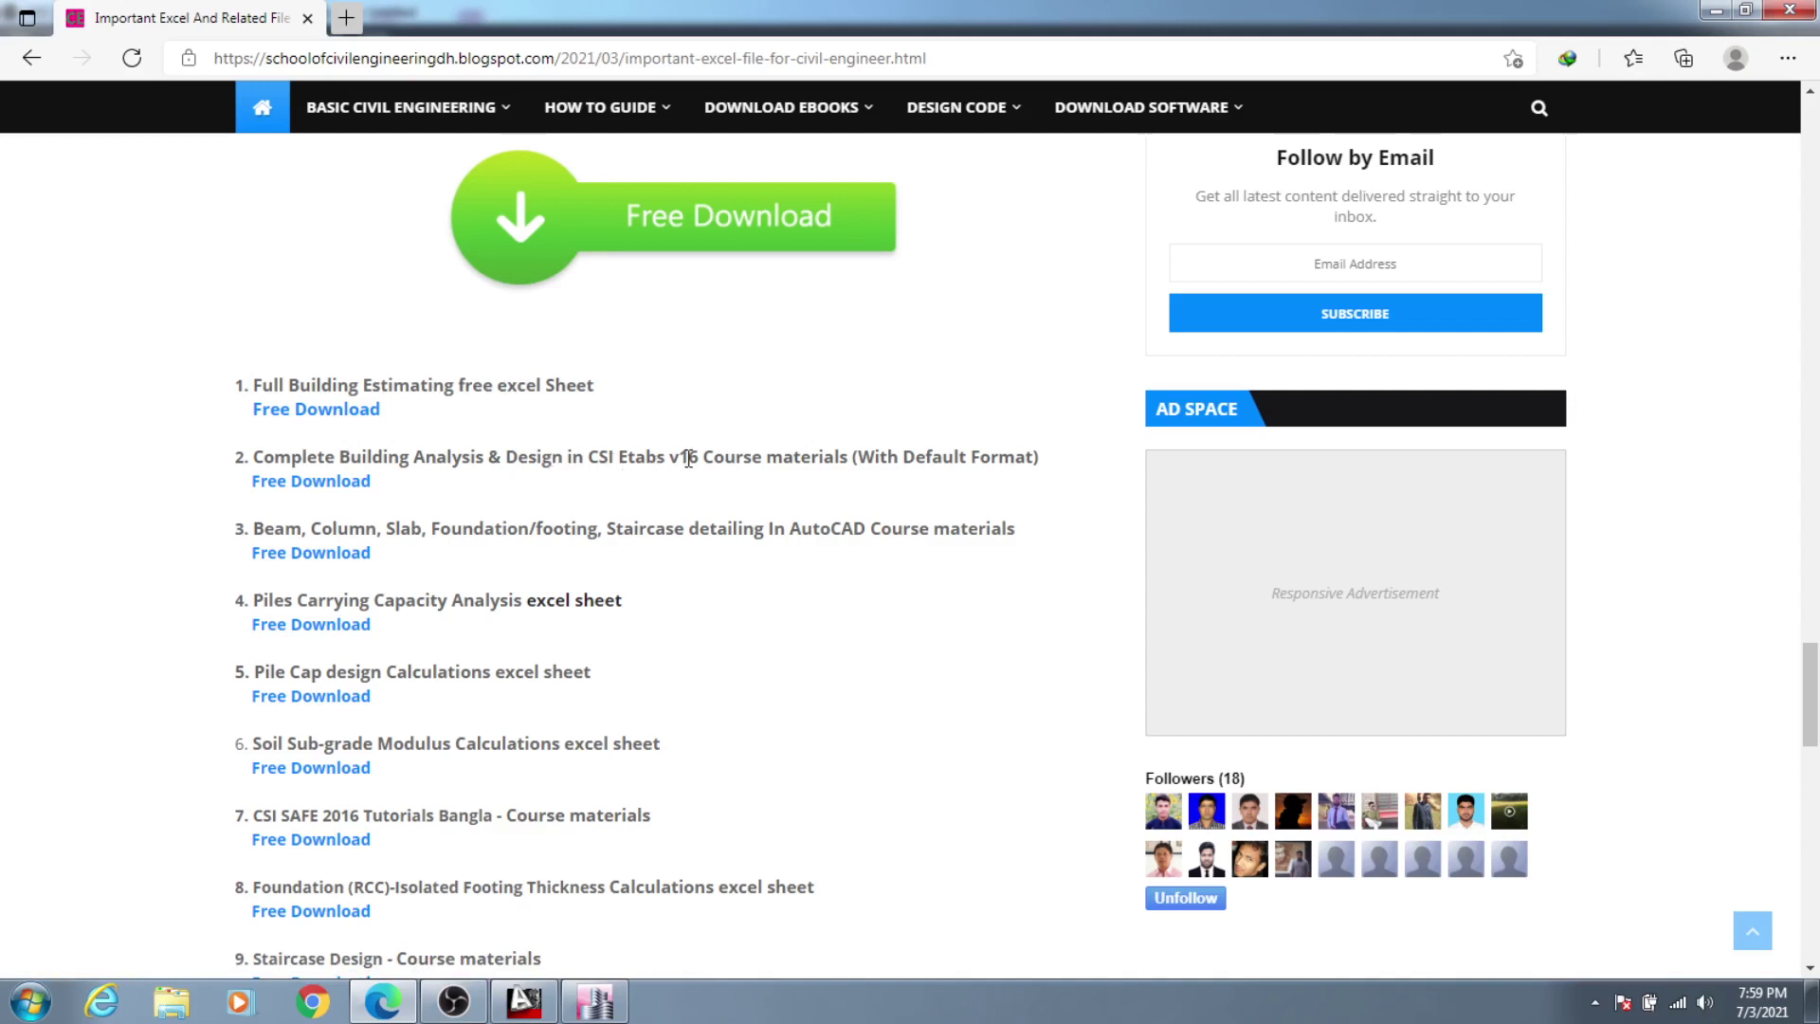
# Step: Examine the blog page's free downloads, from the ETABS v16 course materials to the isolated footing thickness Excel sheet and Autodesk Revit rebar shapes
pyautogui.moveTo(876, 451); pyautogui.dragTo(1035, 453)
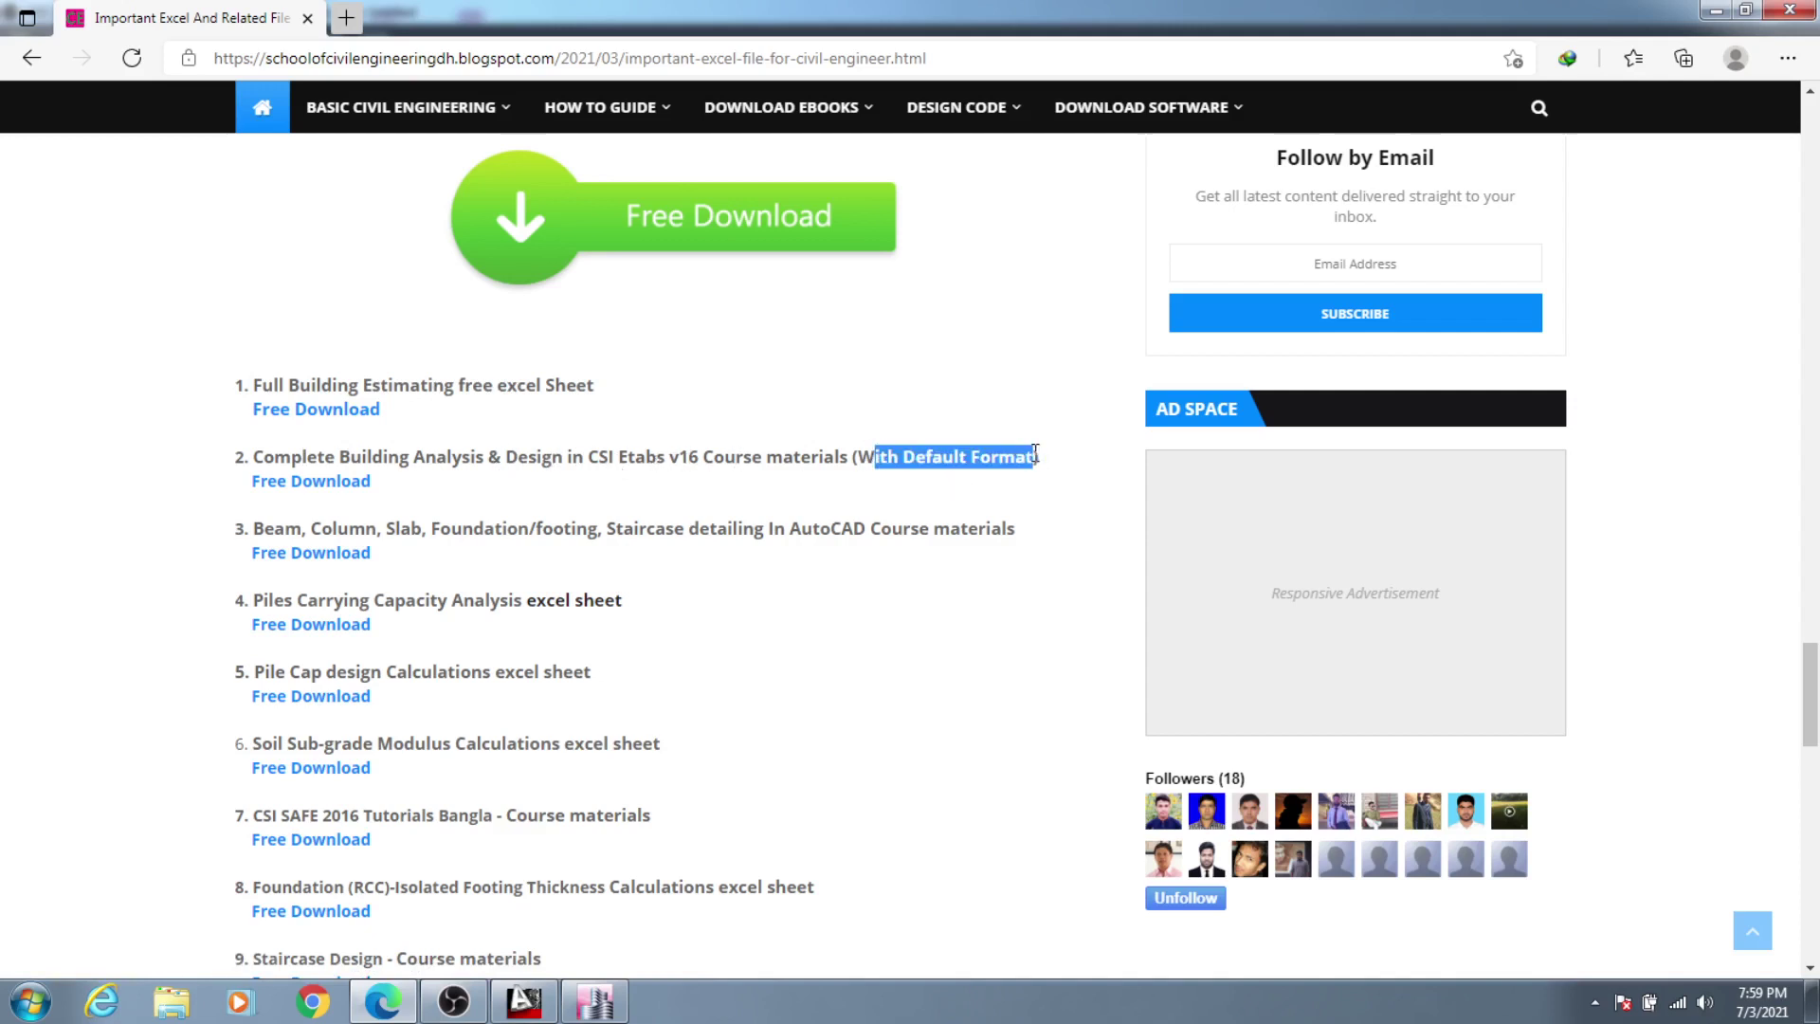
pyautogui.click(1034, 453)
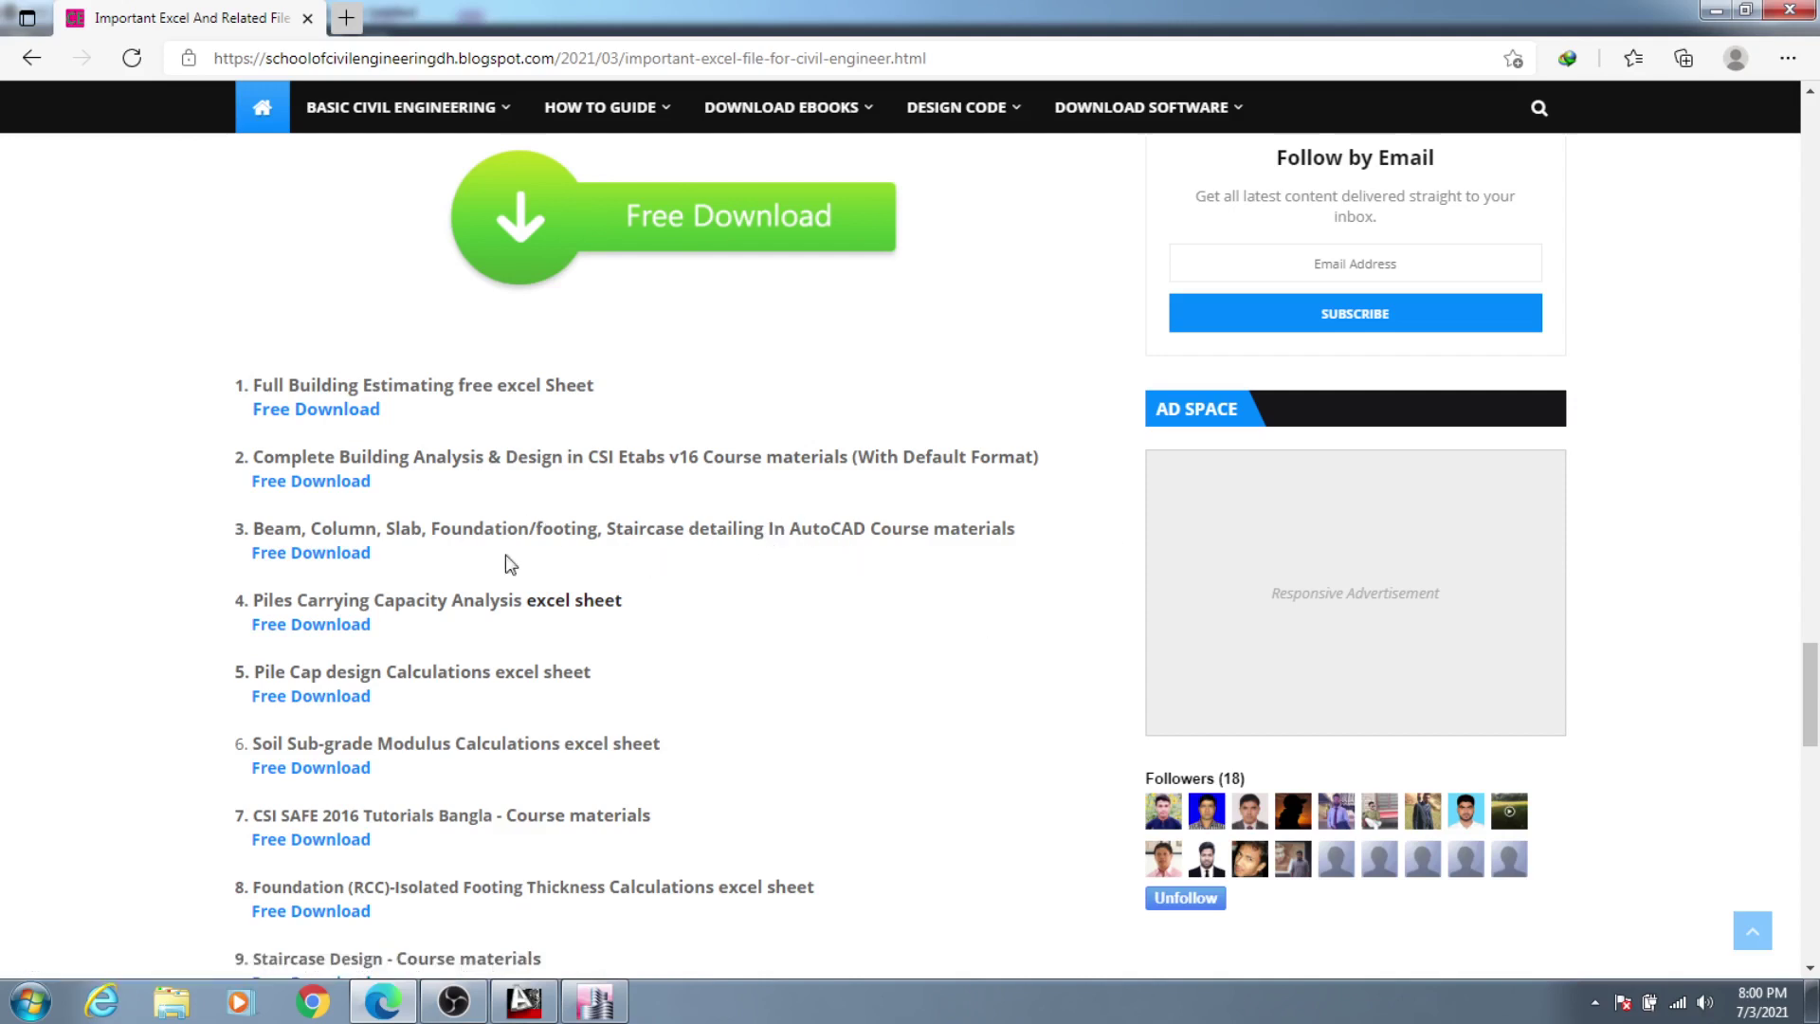
pyautogui.scroll(-1, 603, 567)
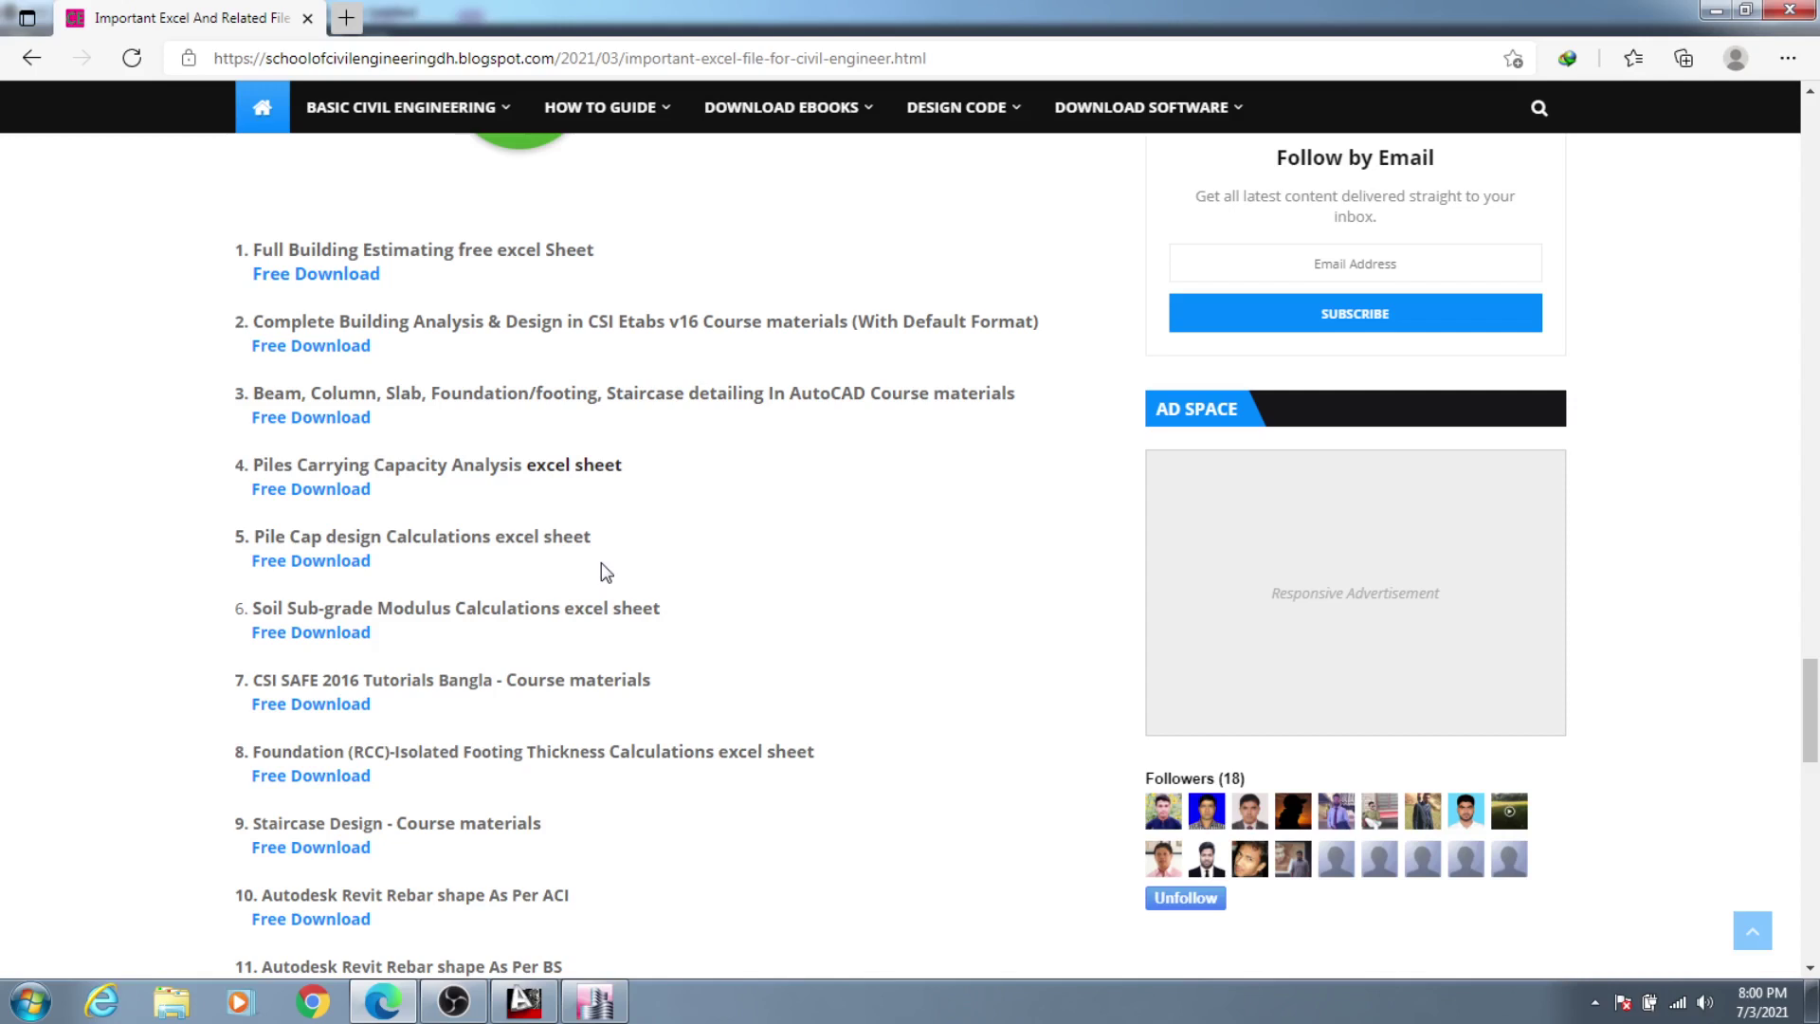
pyautogui.scroll(-2, 601, 563)
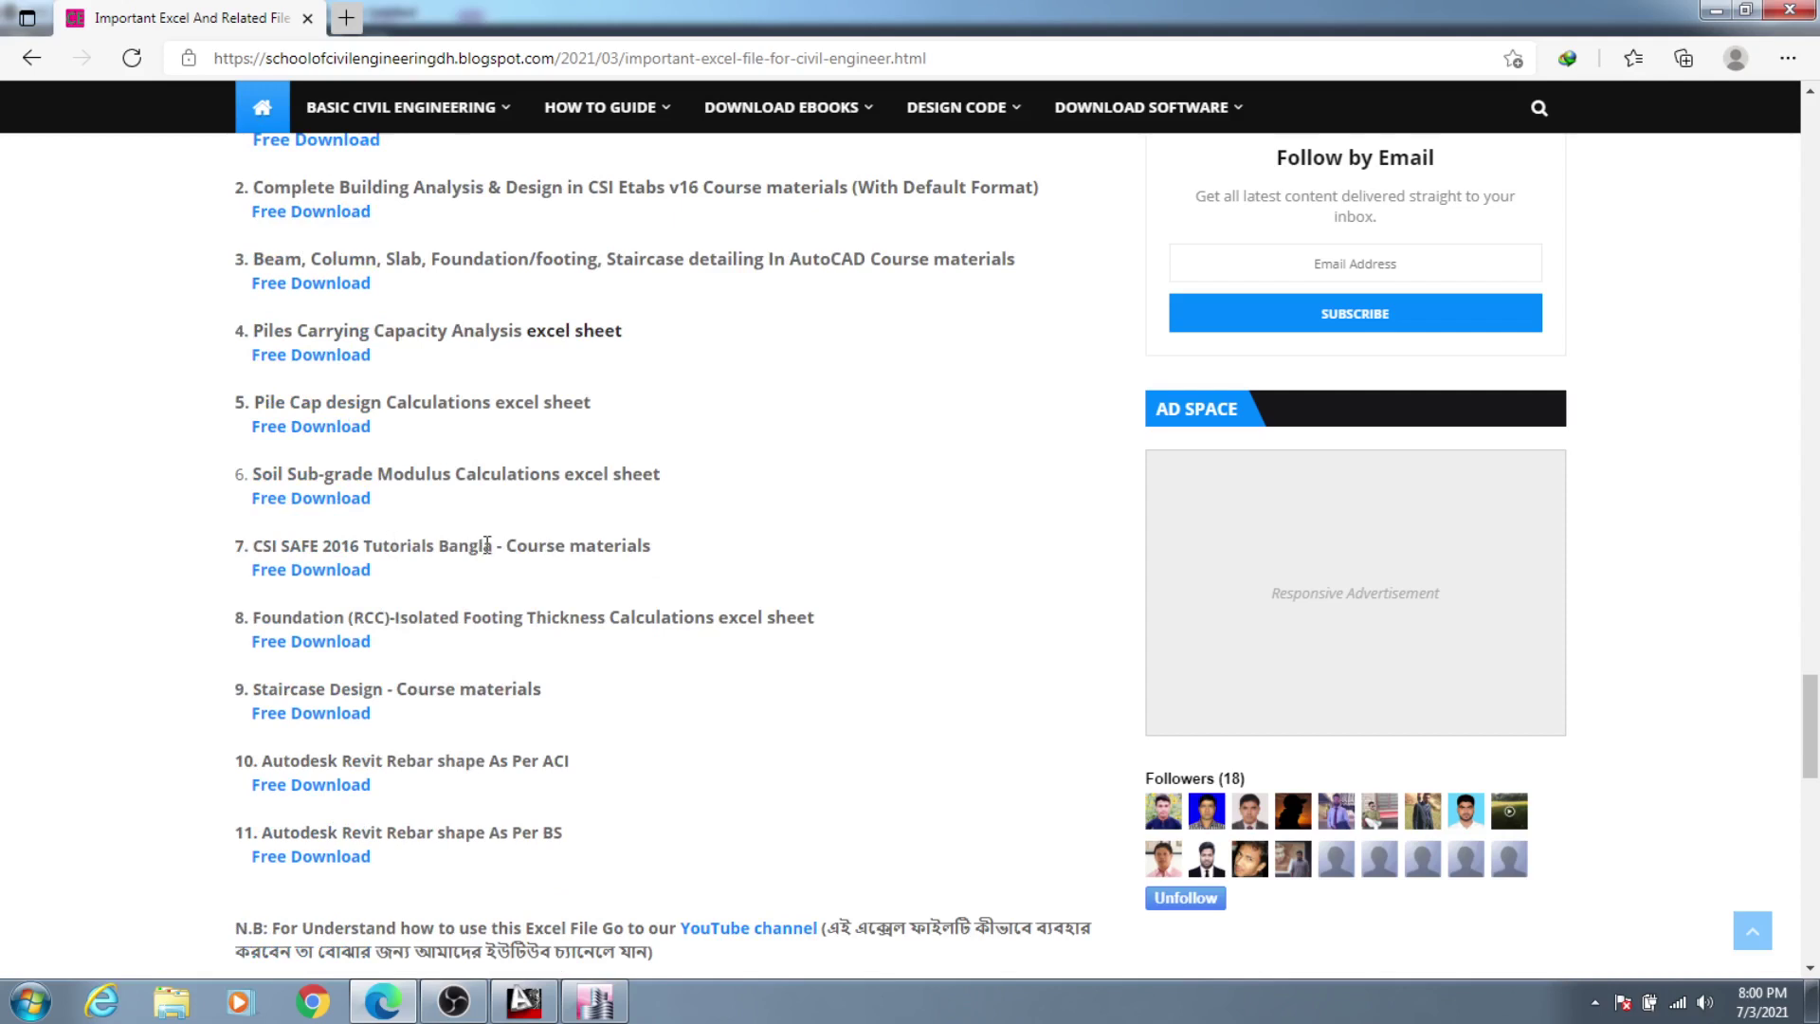
pyautogui.scroll(-2, 508, 593)
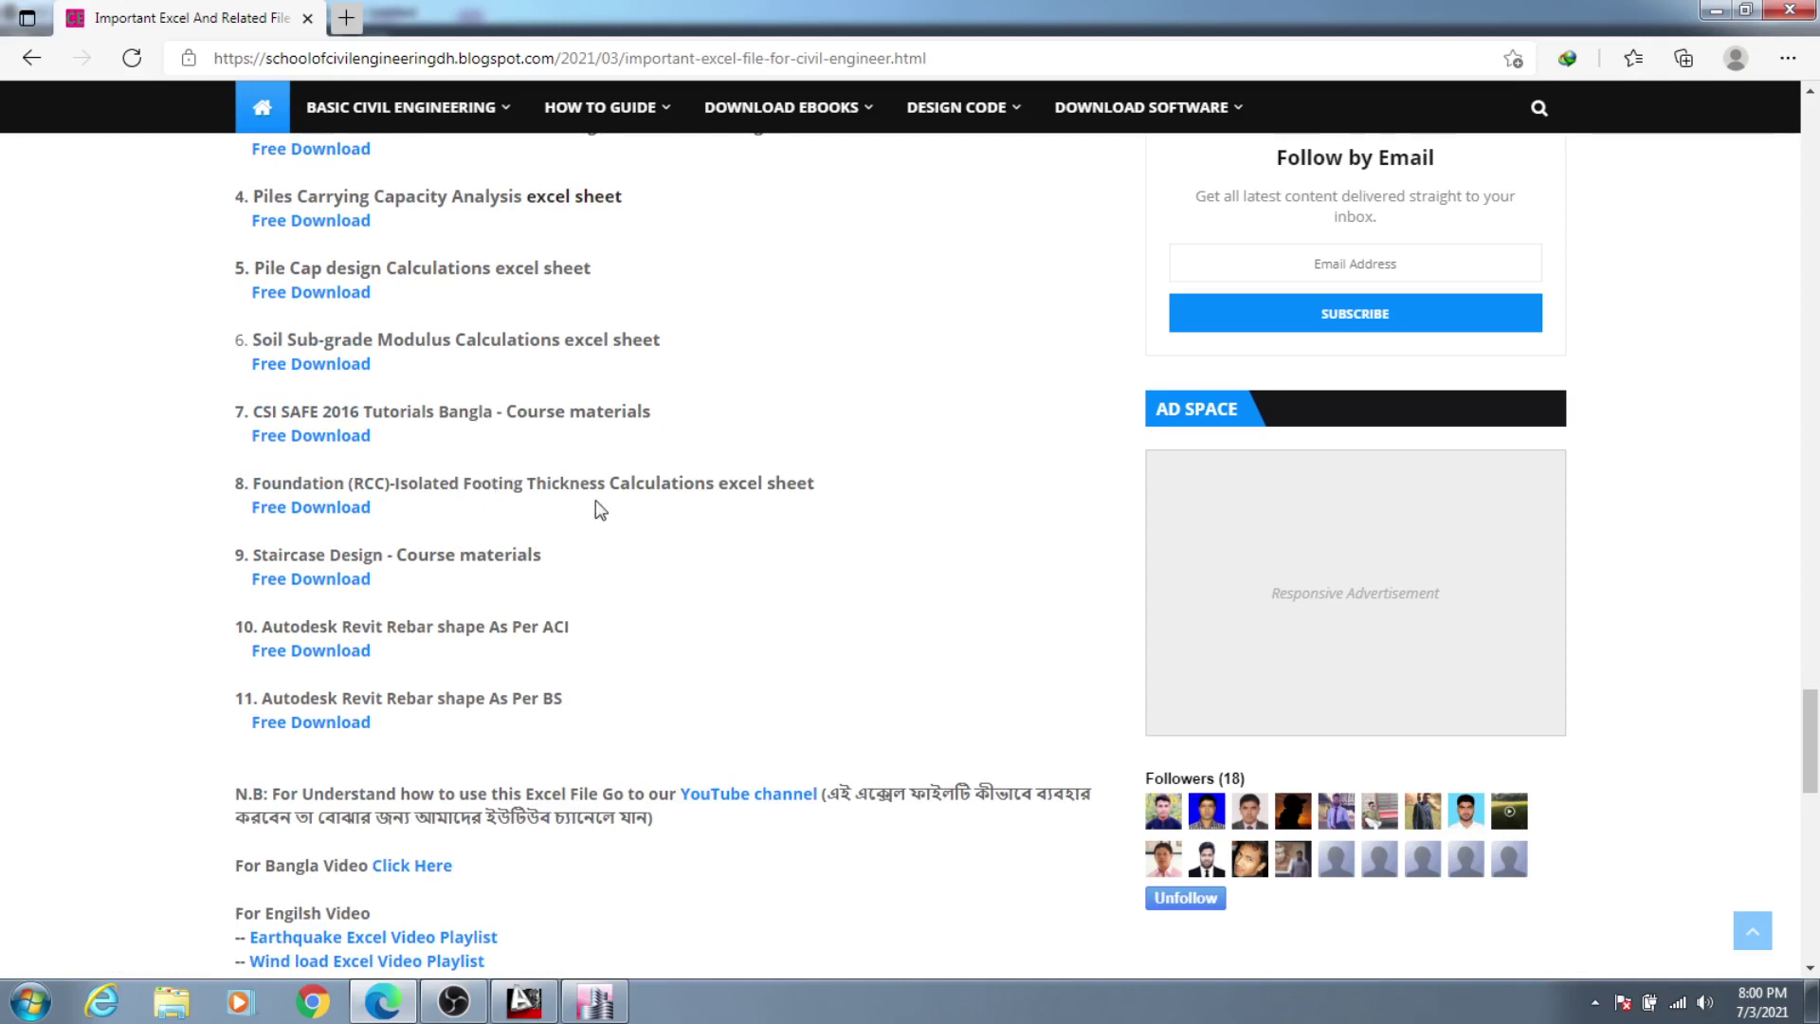
pyautogui.moveTo(817, 487); pyautogui.dragTo(396, 490)
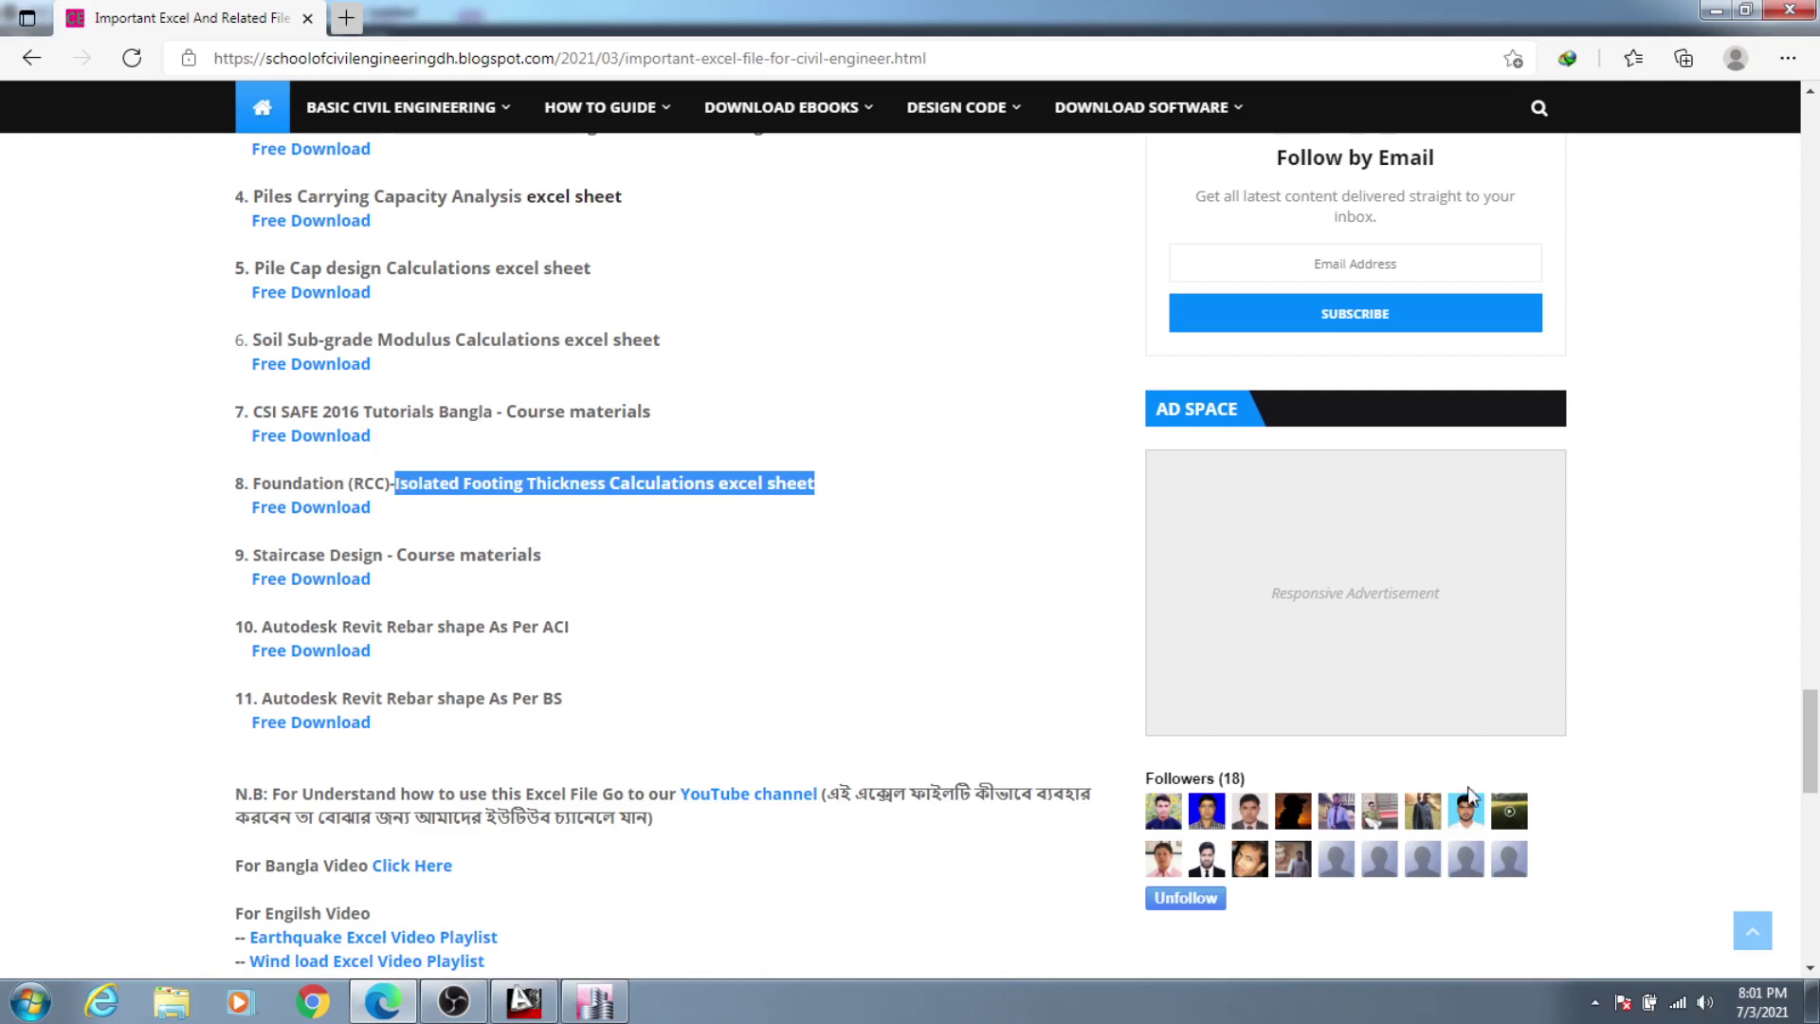
pyautogui.click(1609, 827)
# Step: Skim back through the special offers and the paid building design Excel sheets, ending at the free download list
pyautogui.scroll(3, 1239, 821)
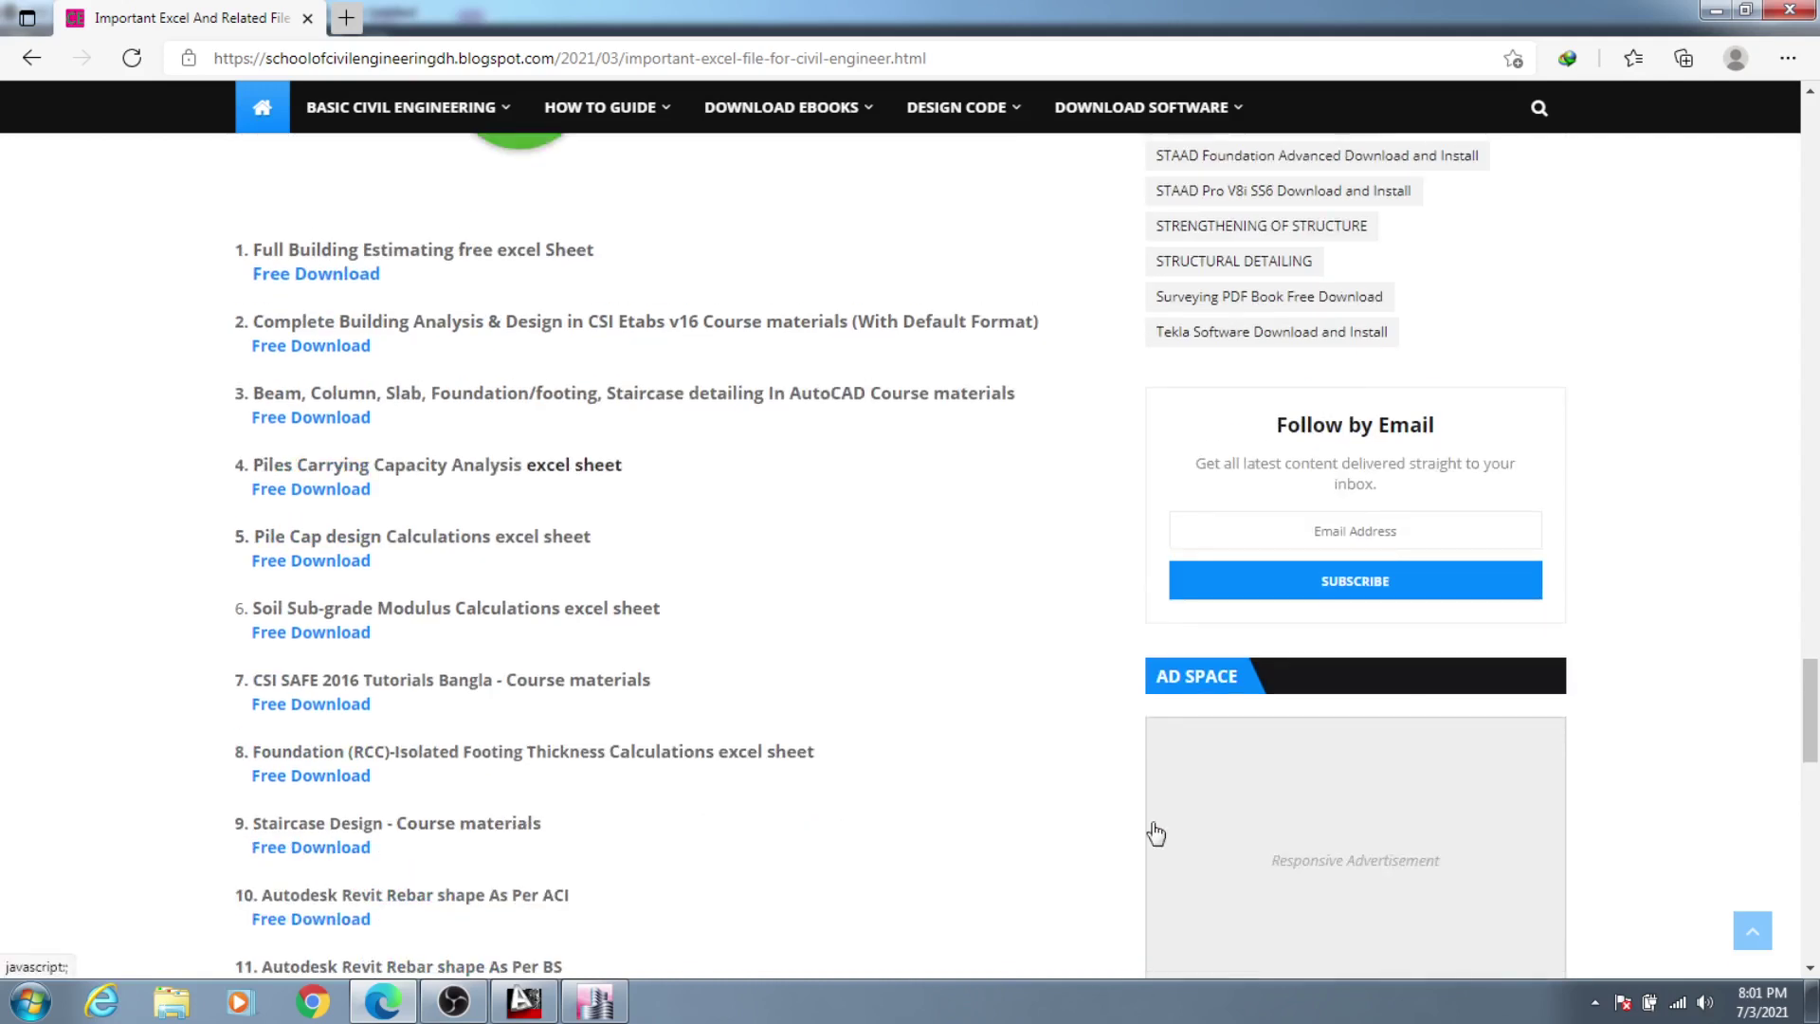
pyautogui.scroll(7, 1066, 768)
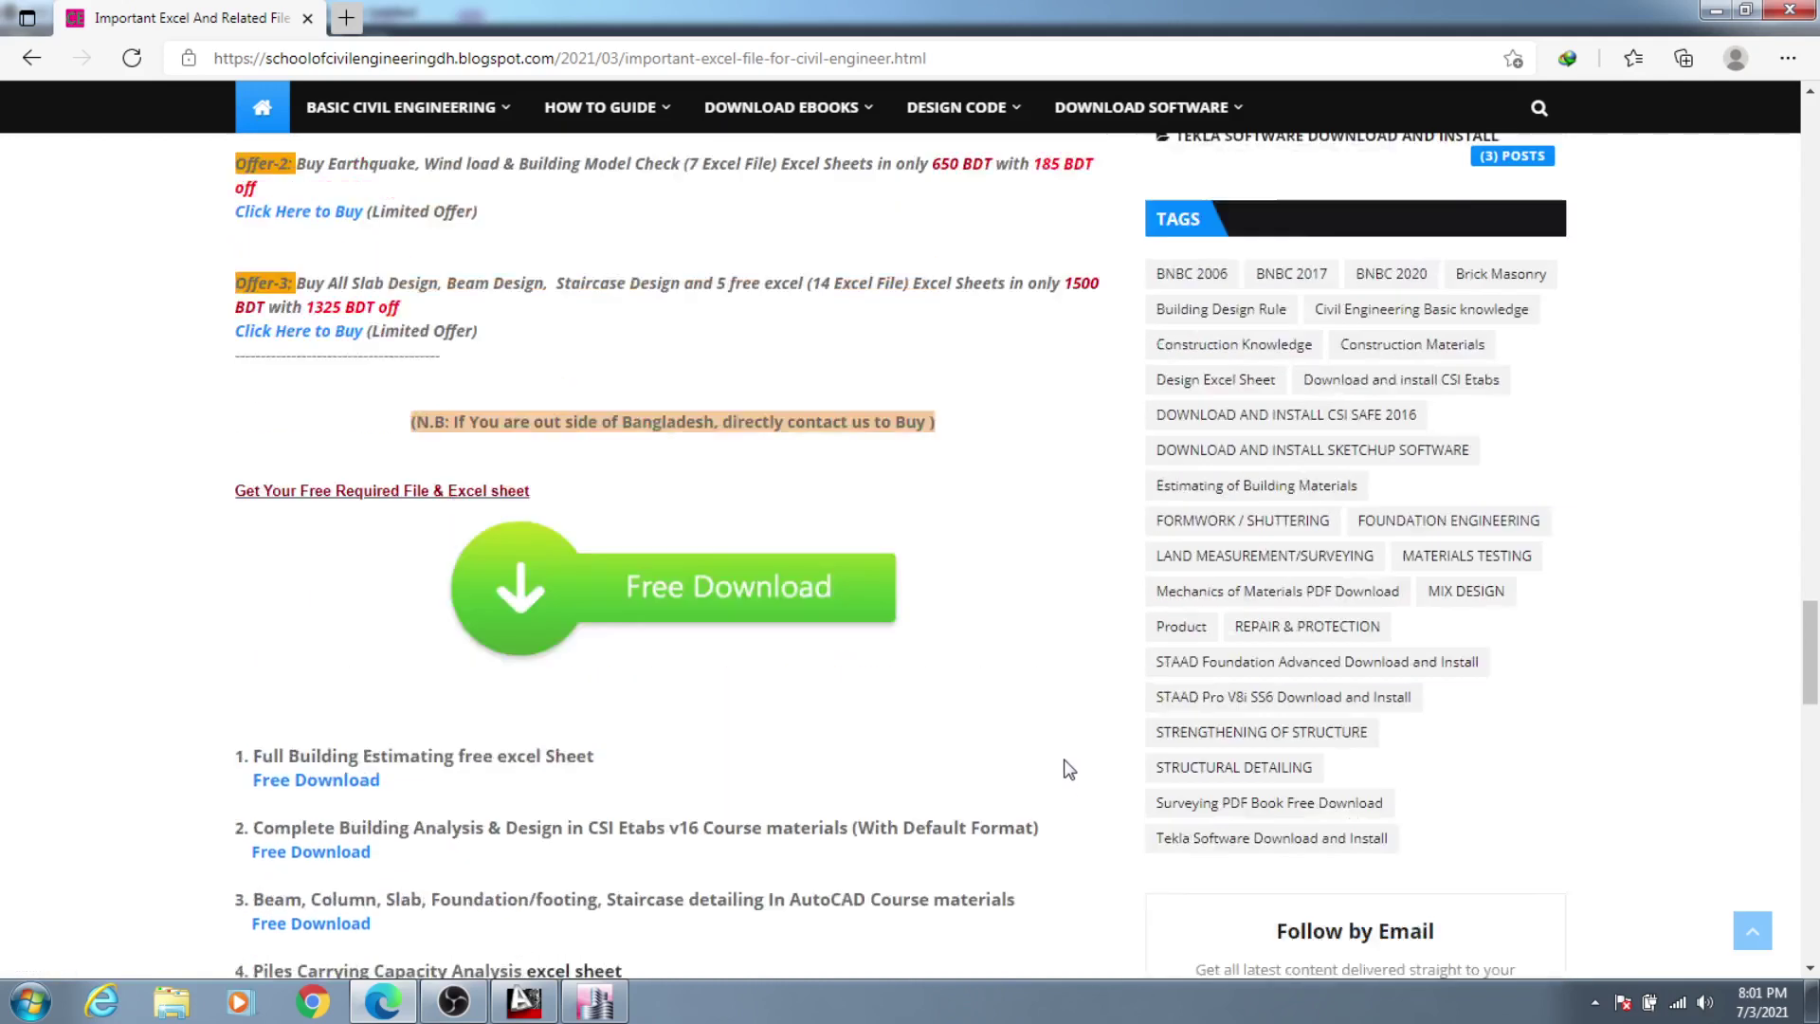
pyautogui.scroll(14, 1071, 770)
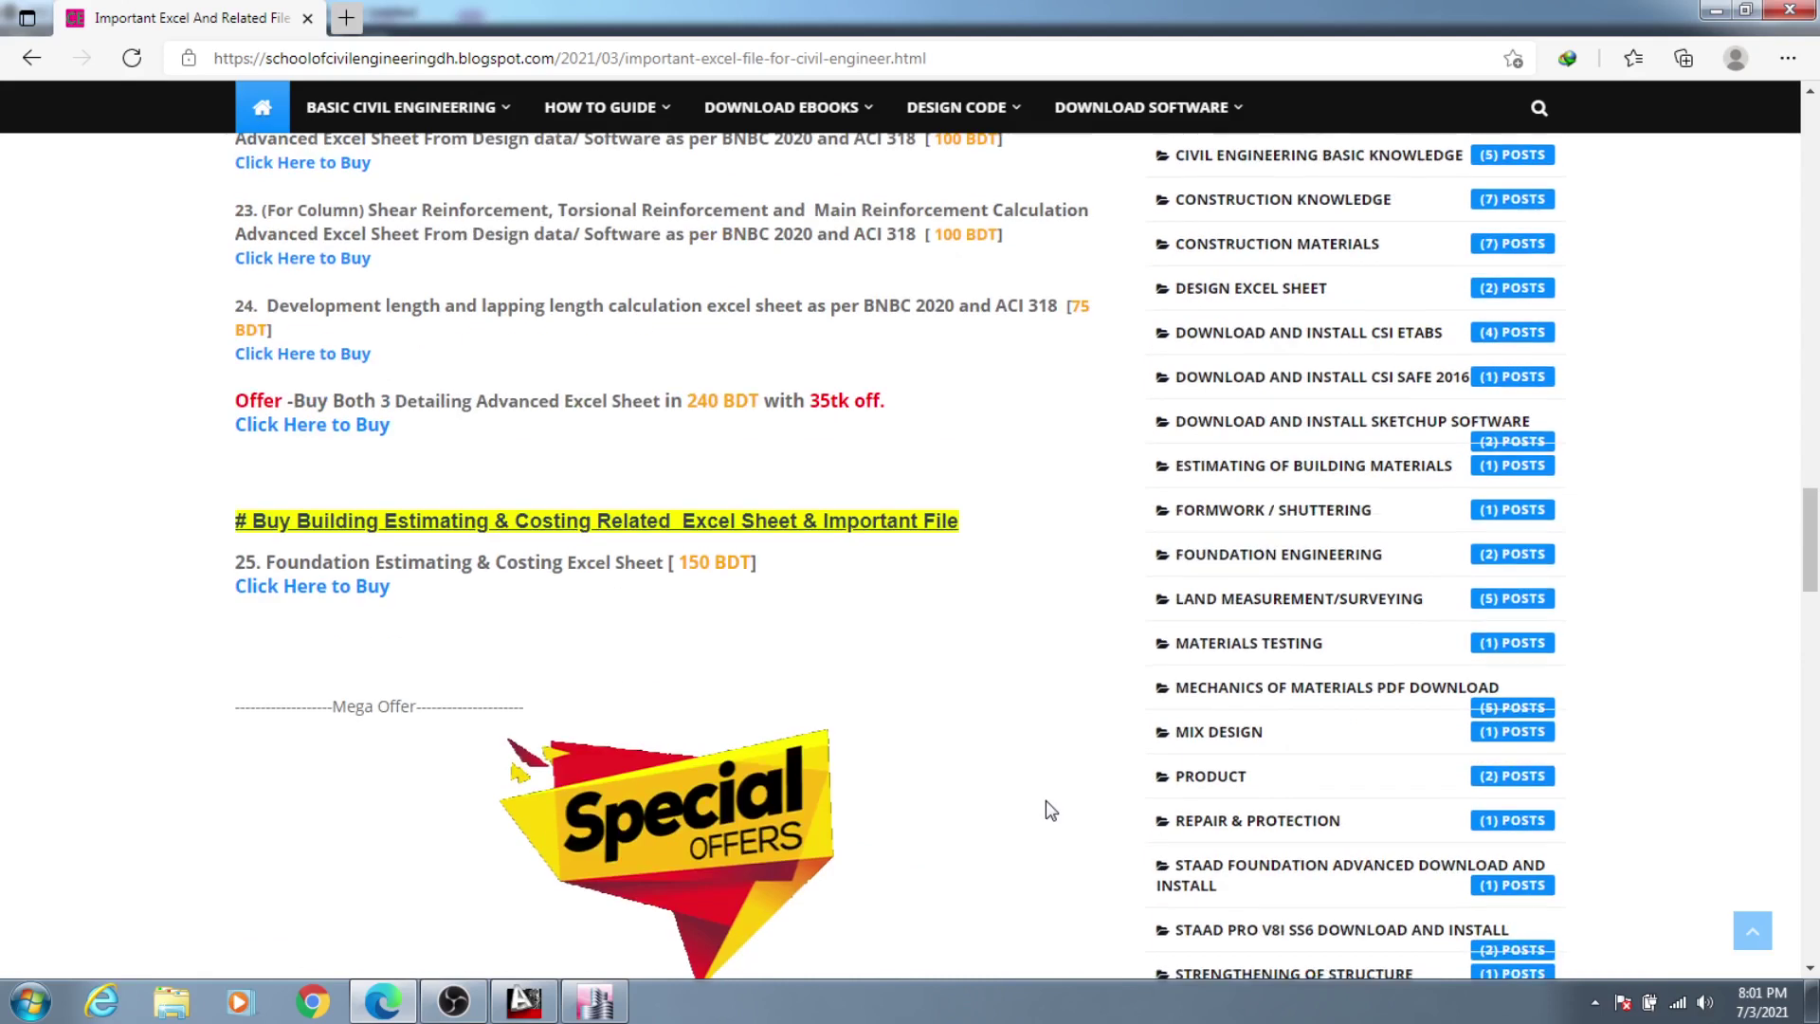
pyautogui.scroll(14, 1058, 839)
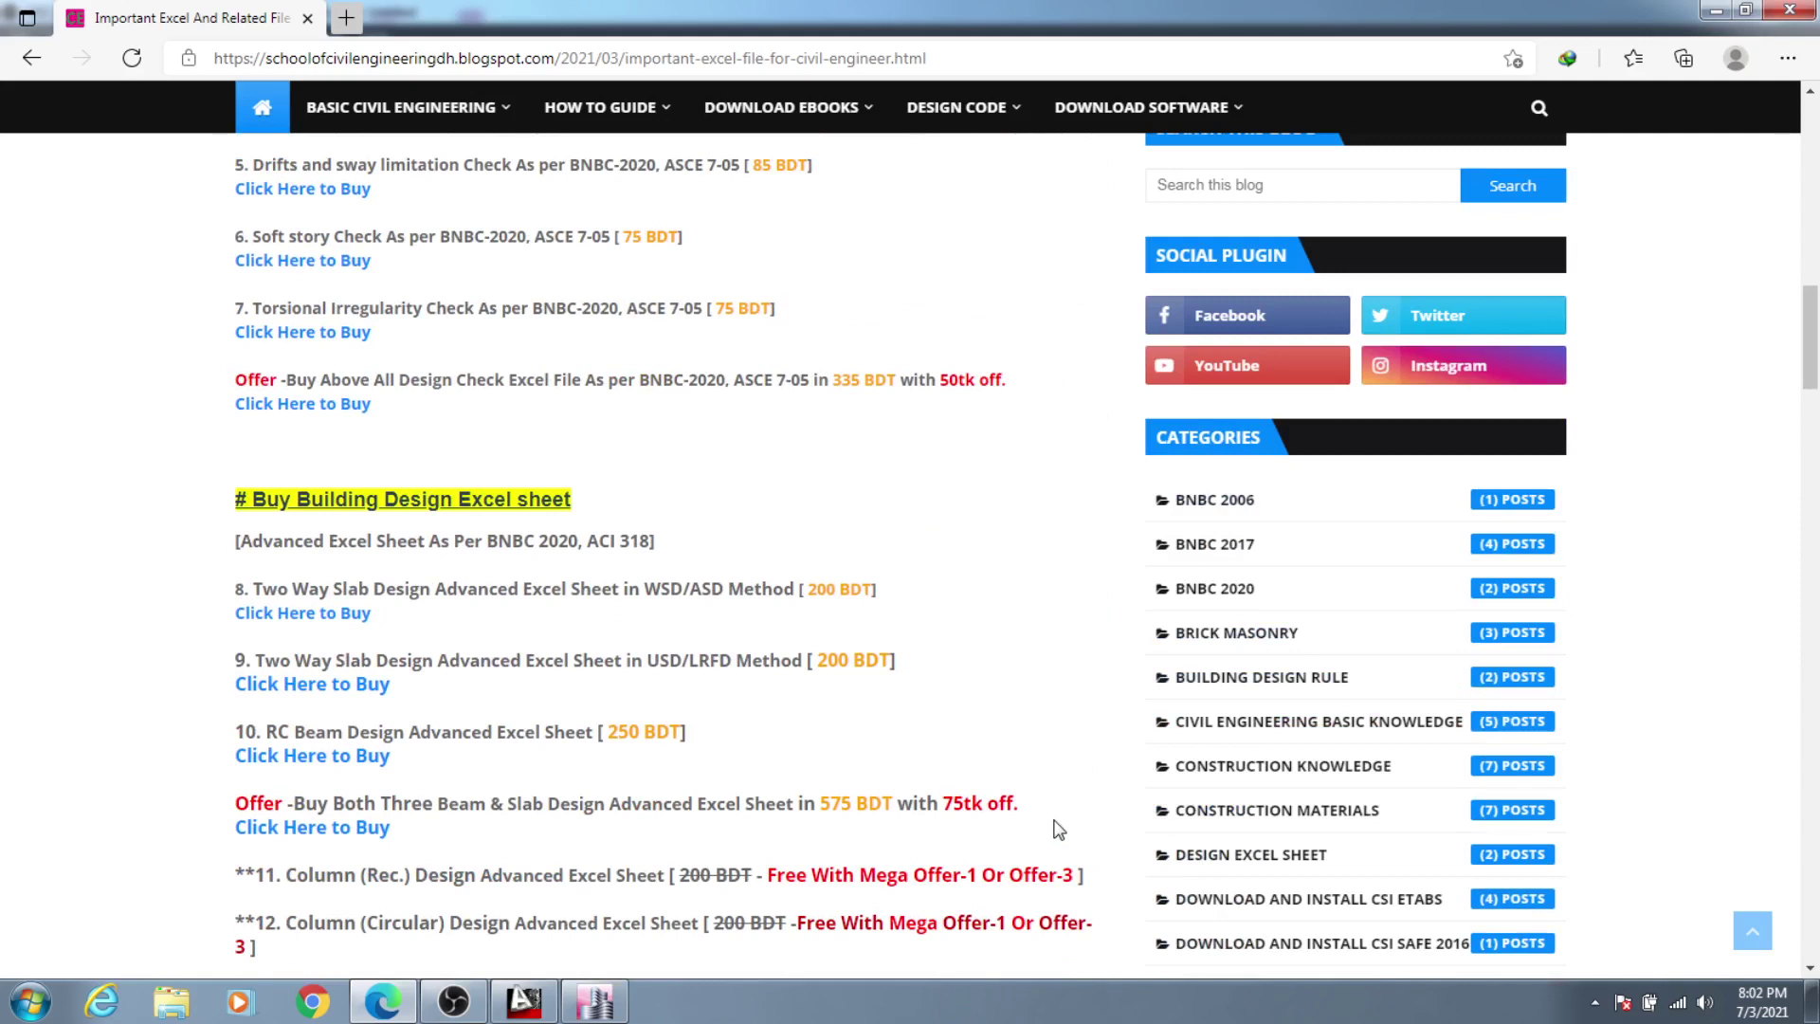
pyautogui.scroll(4, 1059, 829)
pyautogui.scroll(-20, 1067, 817)
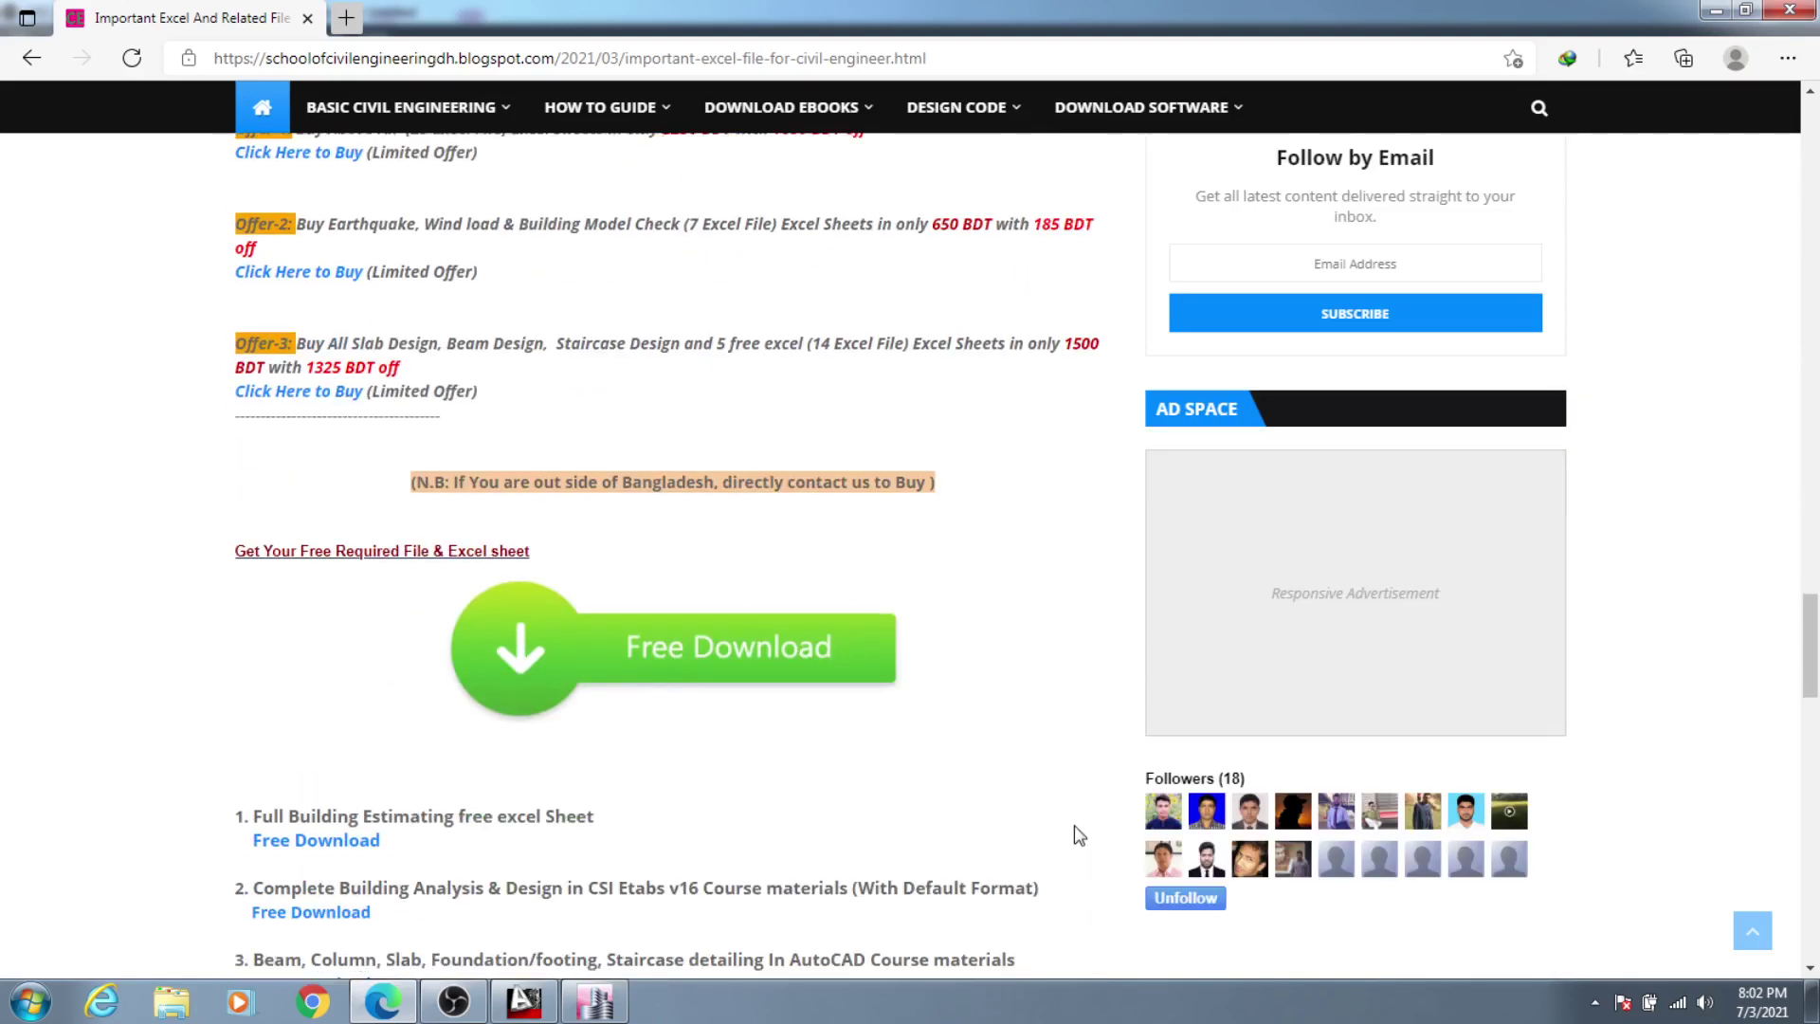
pyautogui.scroll(-6, 1043, 829)
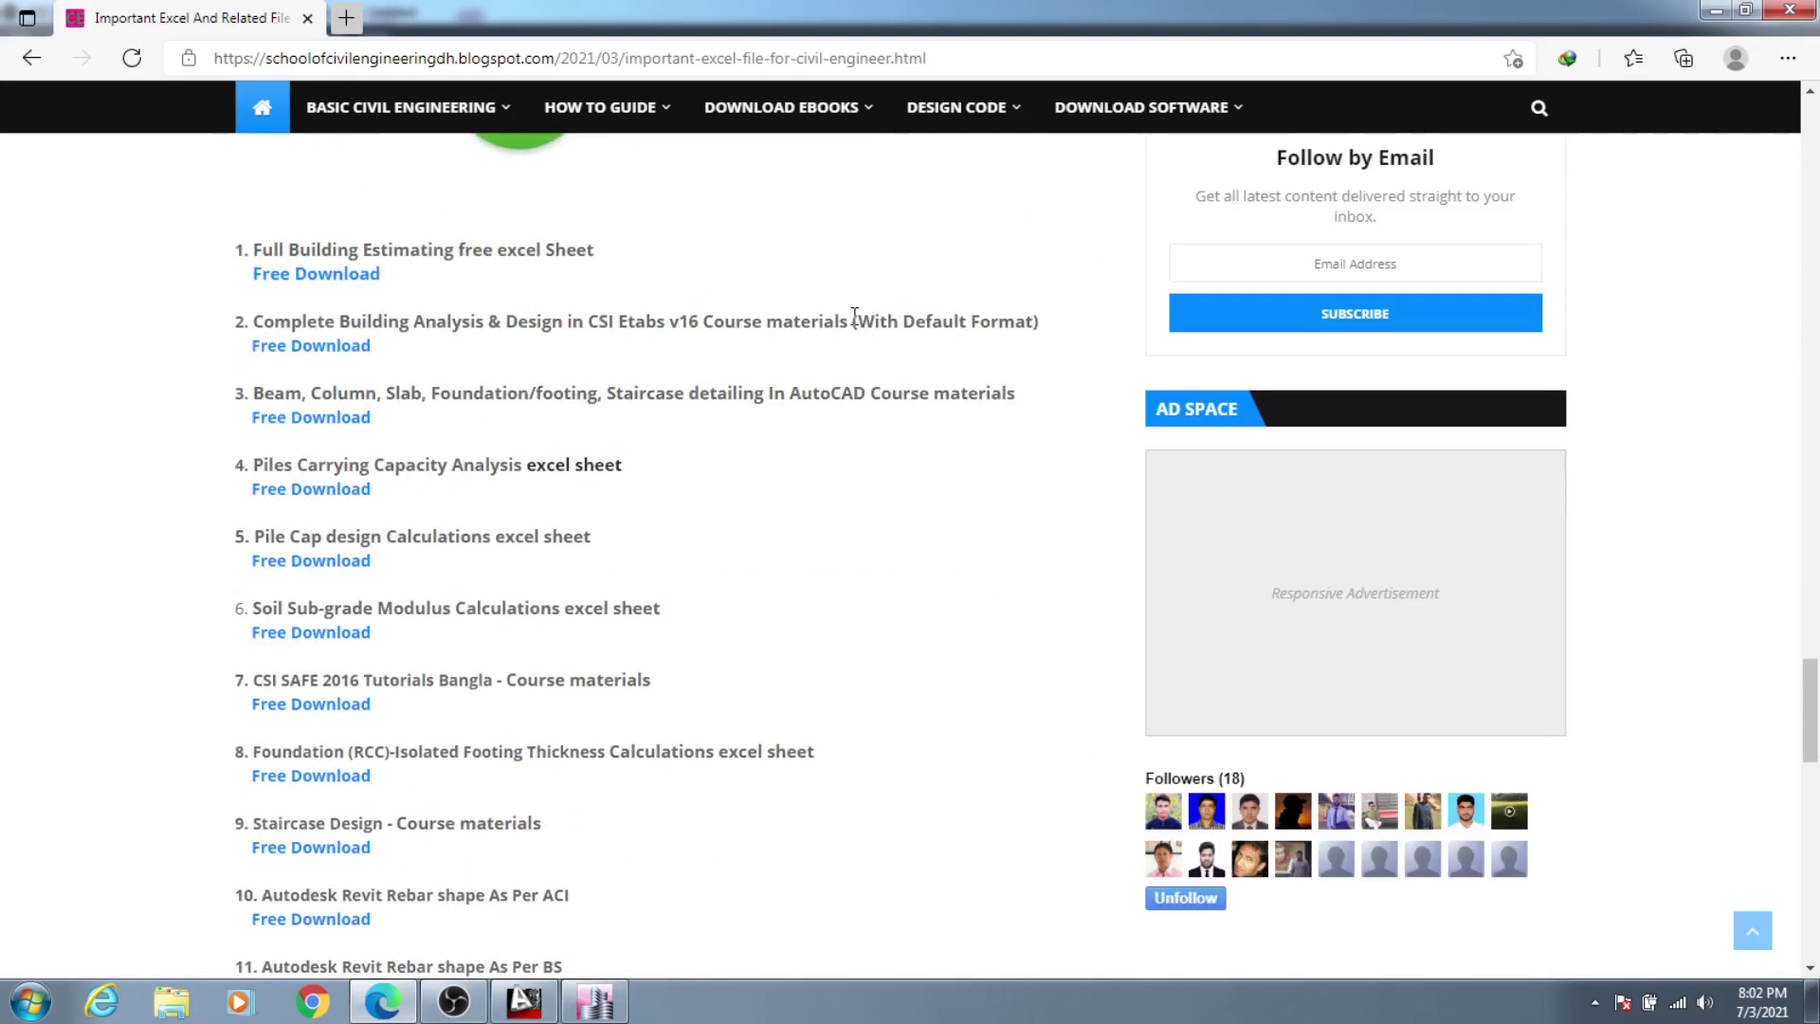
# Step: Open the free download for the Complete Building Analysis & Design in CSI Etabs v16 course materials (With Default Format)
pyautogui.moveTo(856, 321); pyautogui.dragTo(1026, 322)
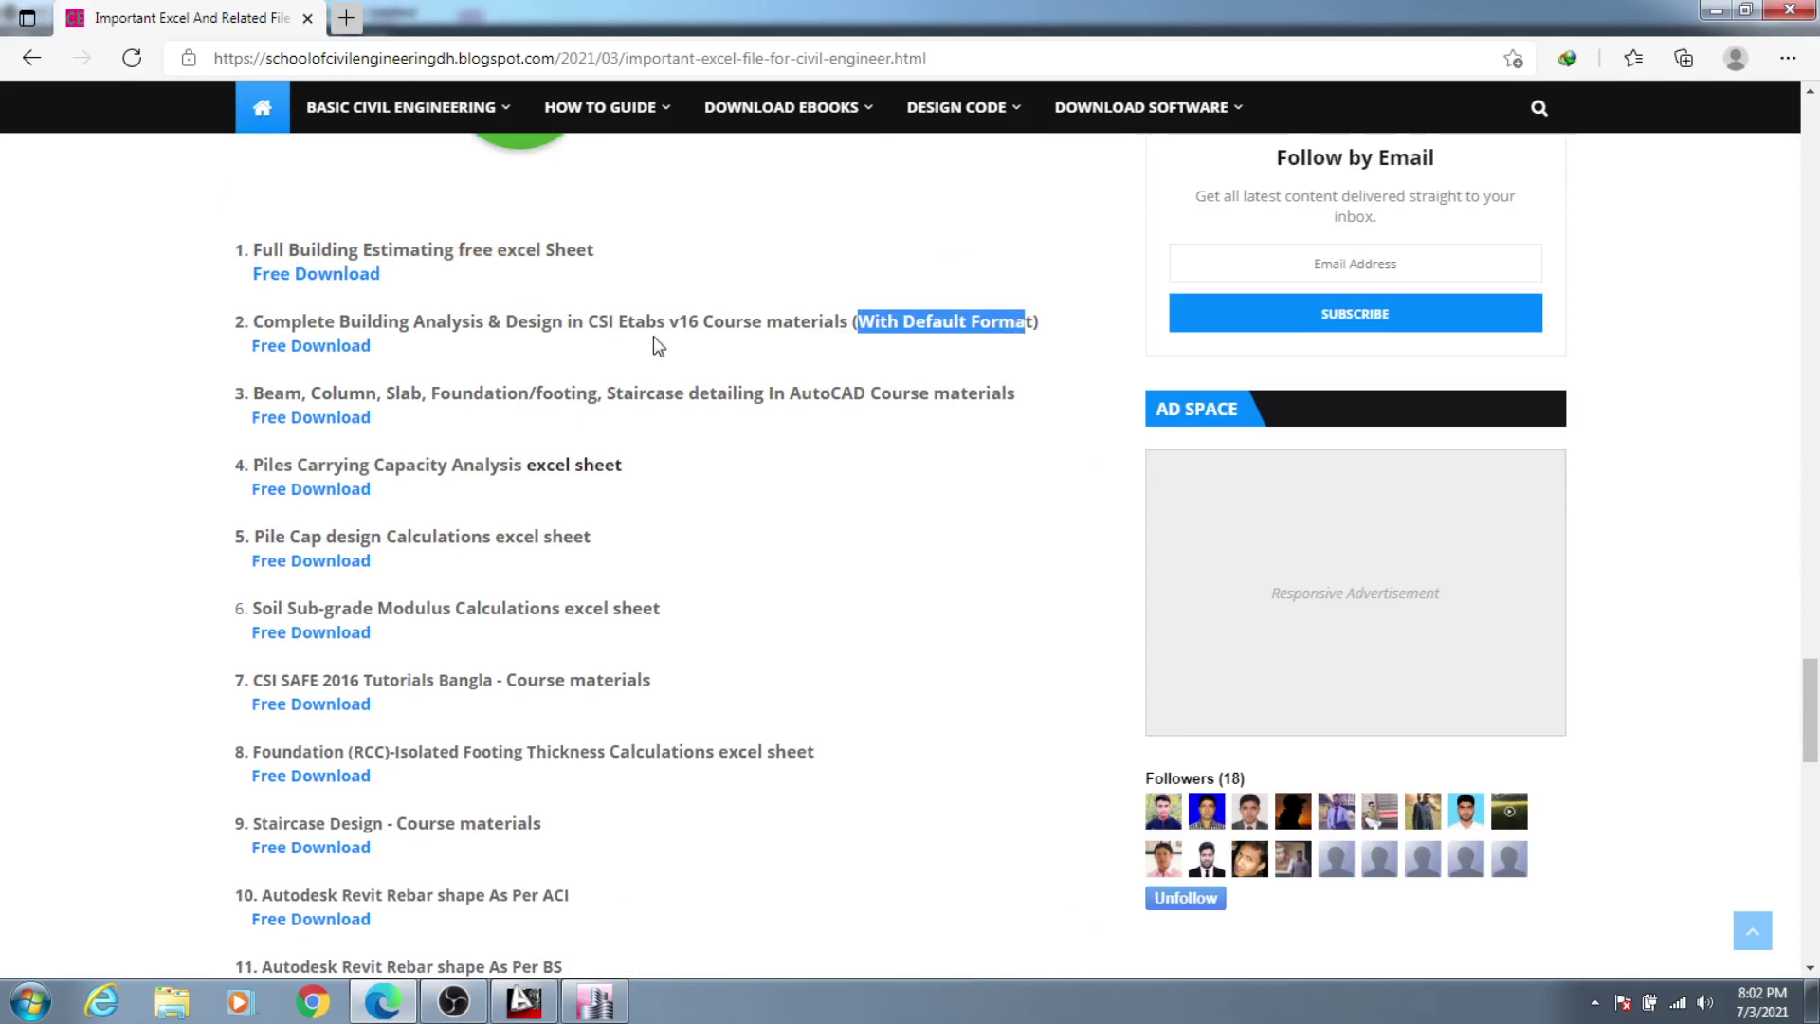
pyautogui.click(747, 339)
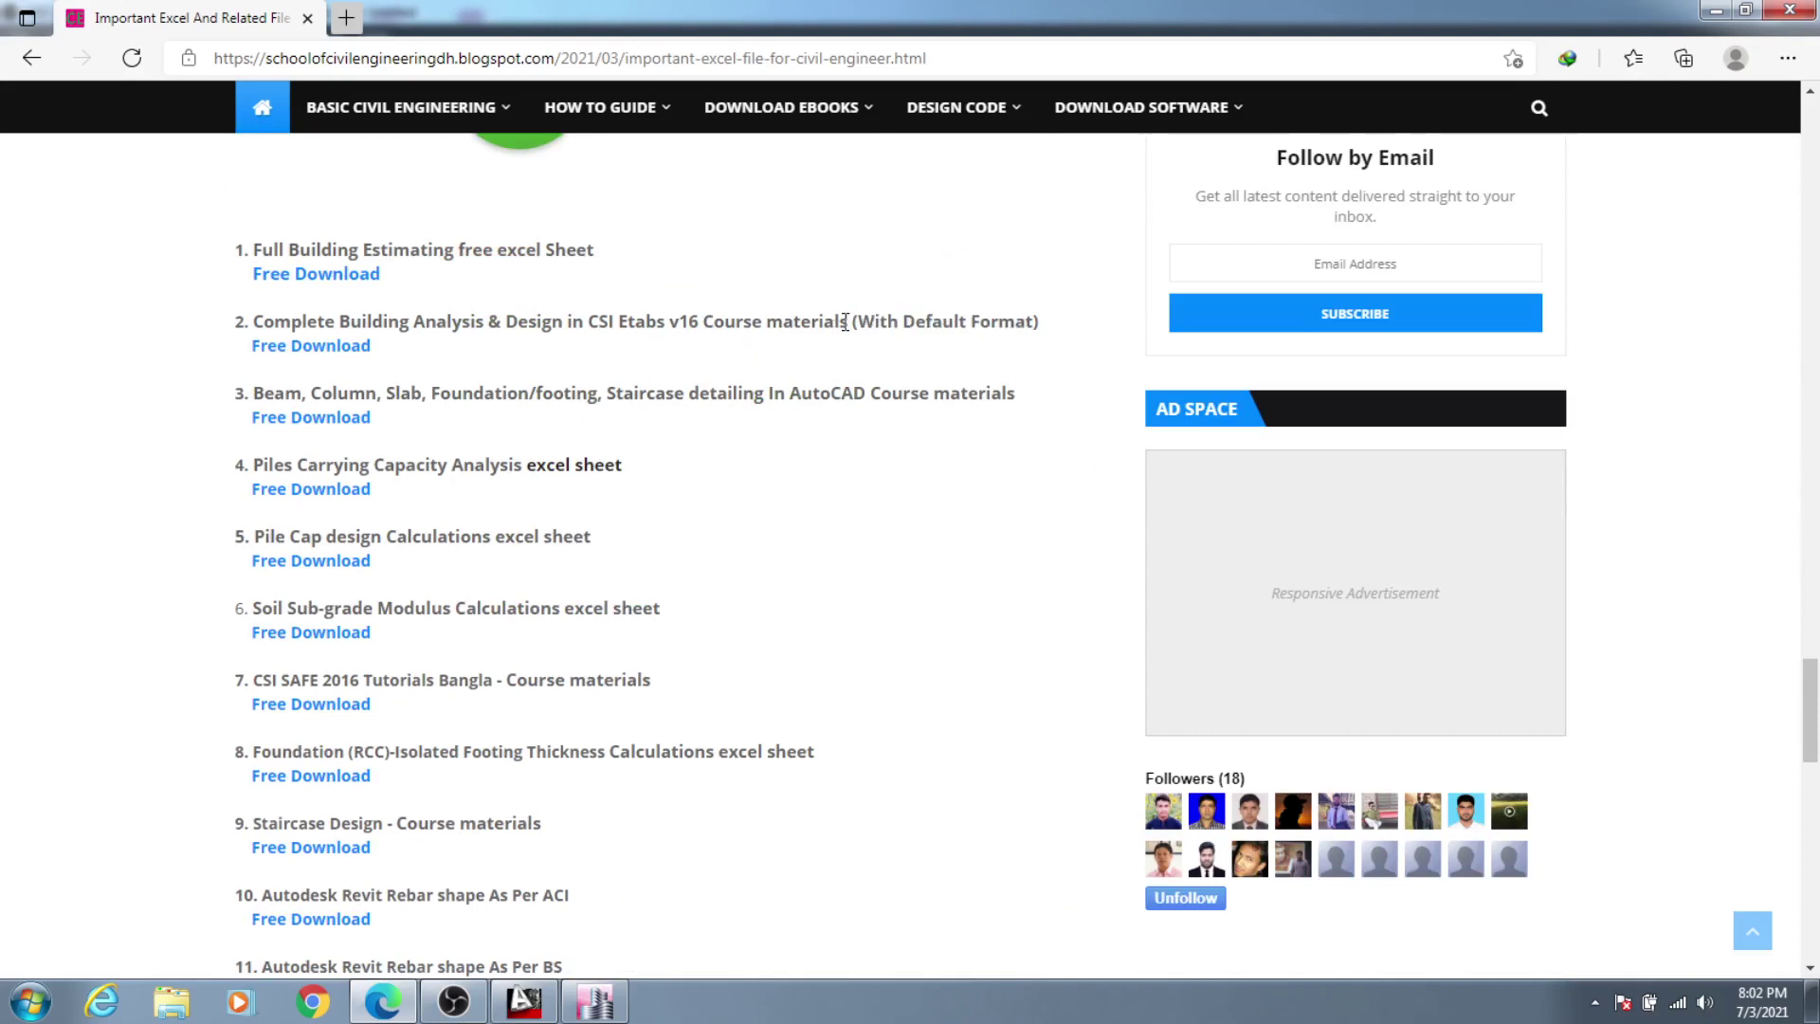
pyautogui.moveTo(858, 322); pyautogui.dragTo(1040, 323)
pyautogui.scroll(3, 690, 396)
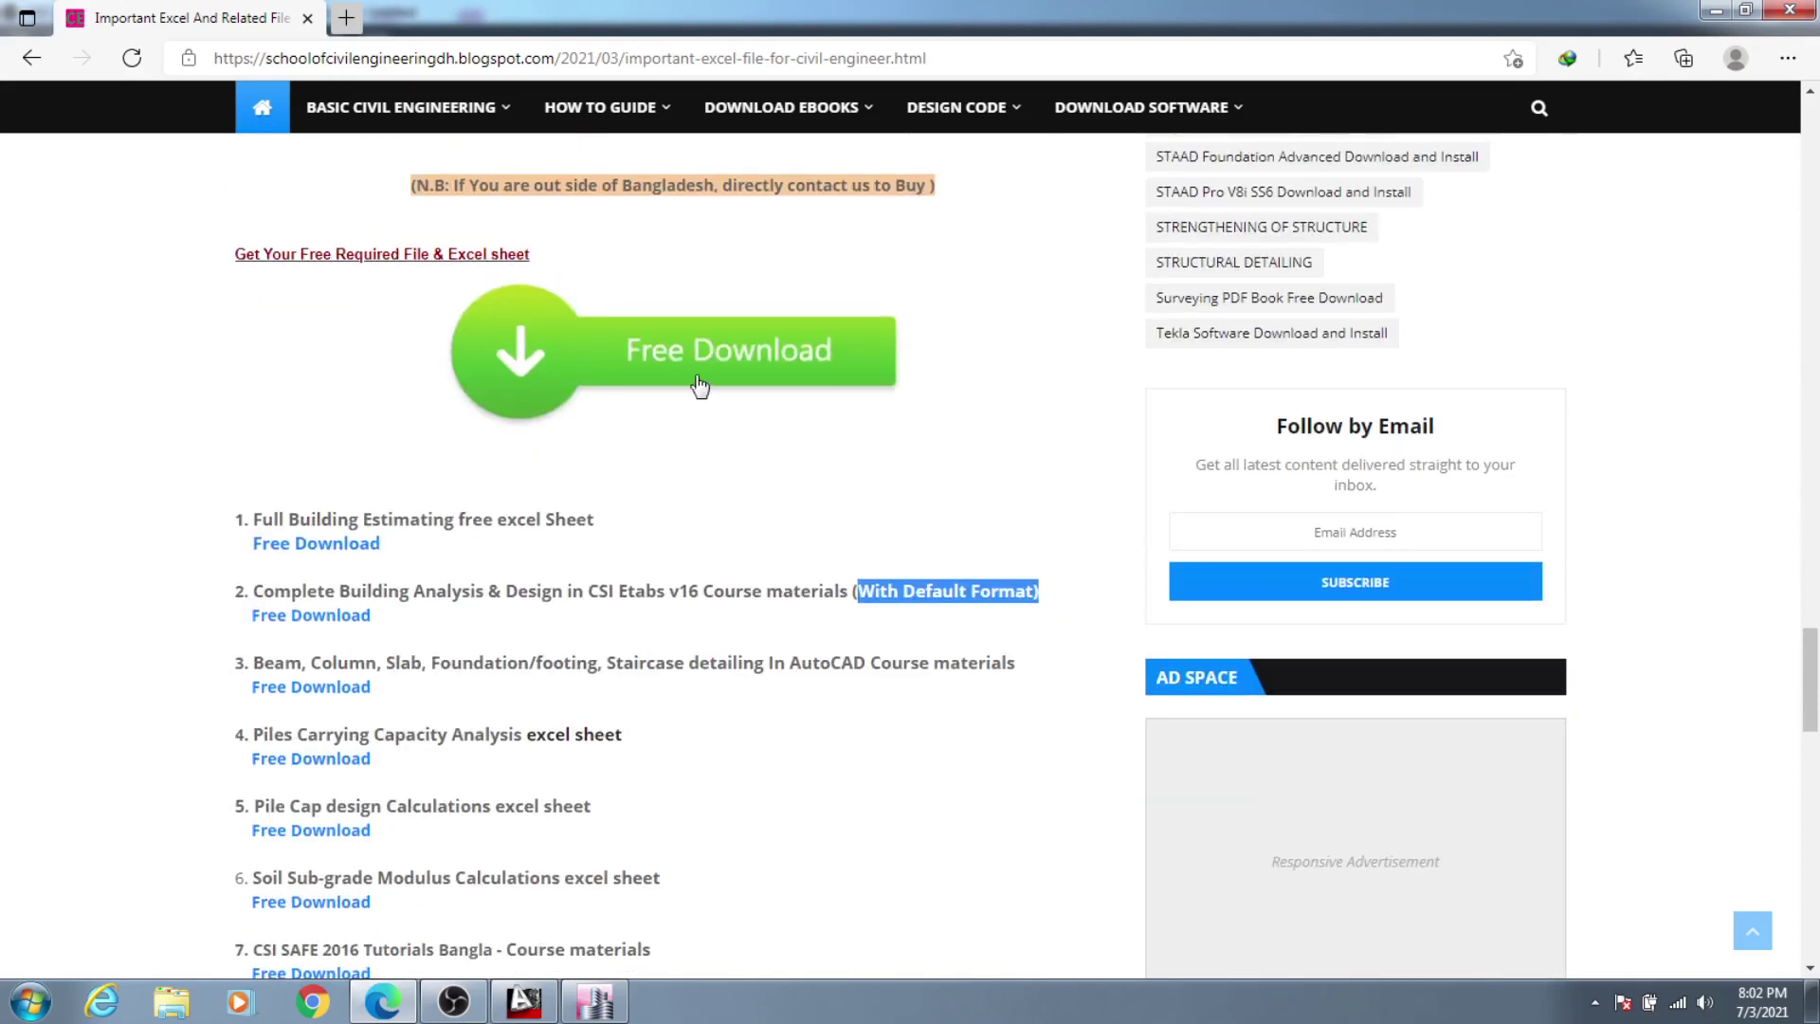
pyautogui.scroll(-3, 689, 396)
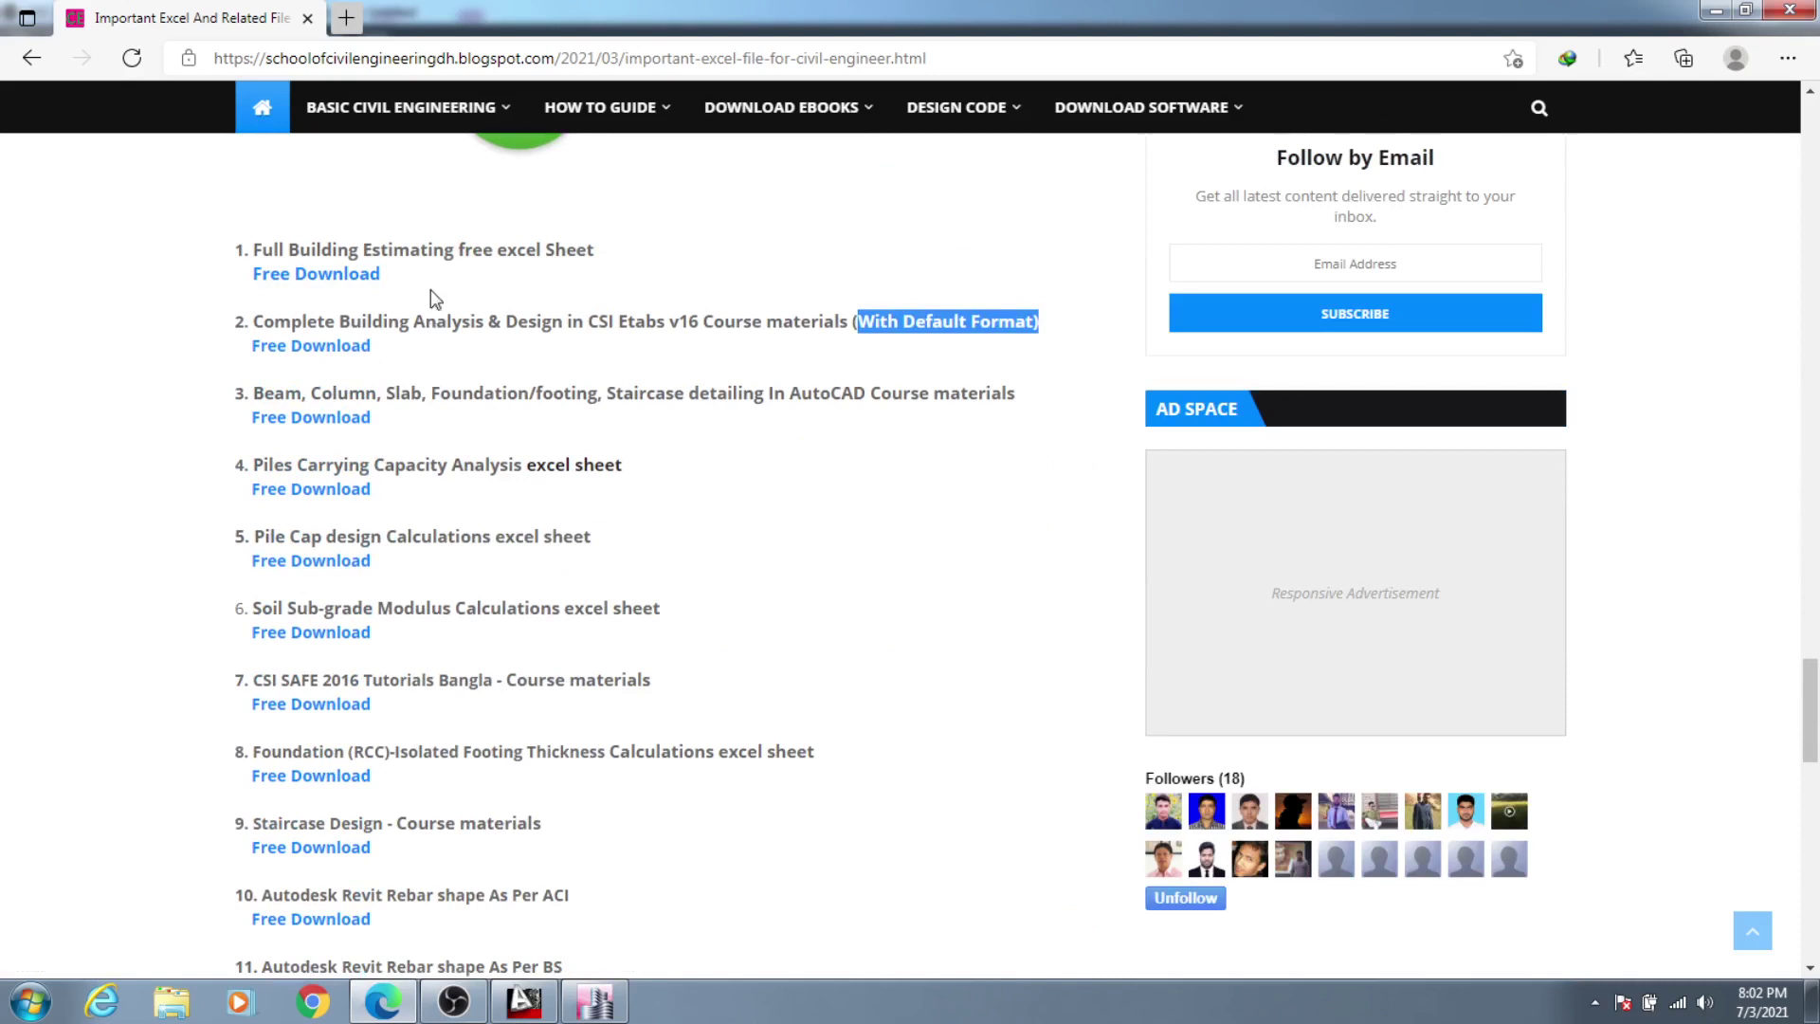
pyautogui.click(304, 347)
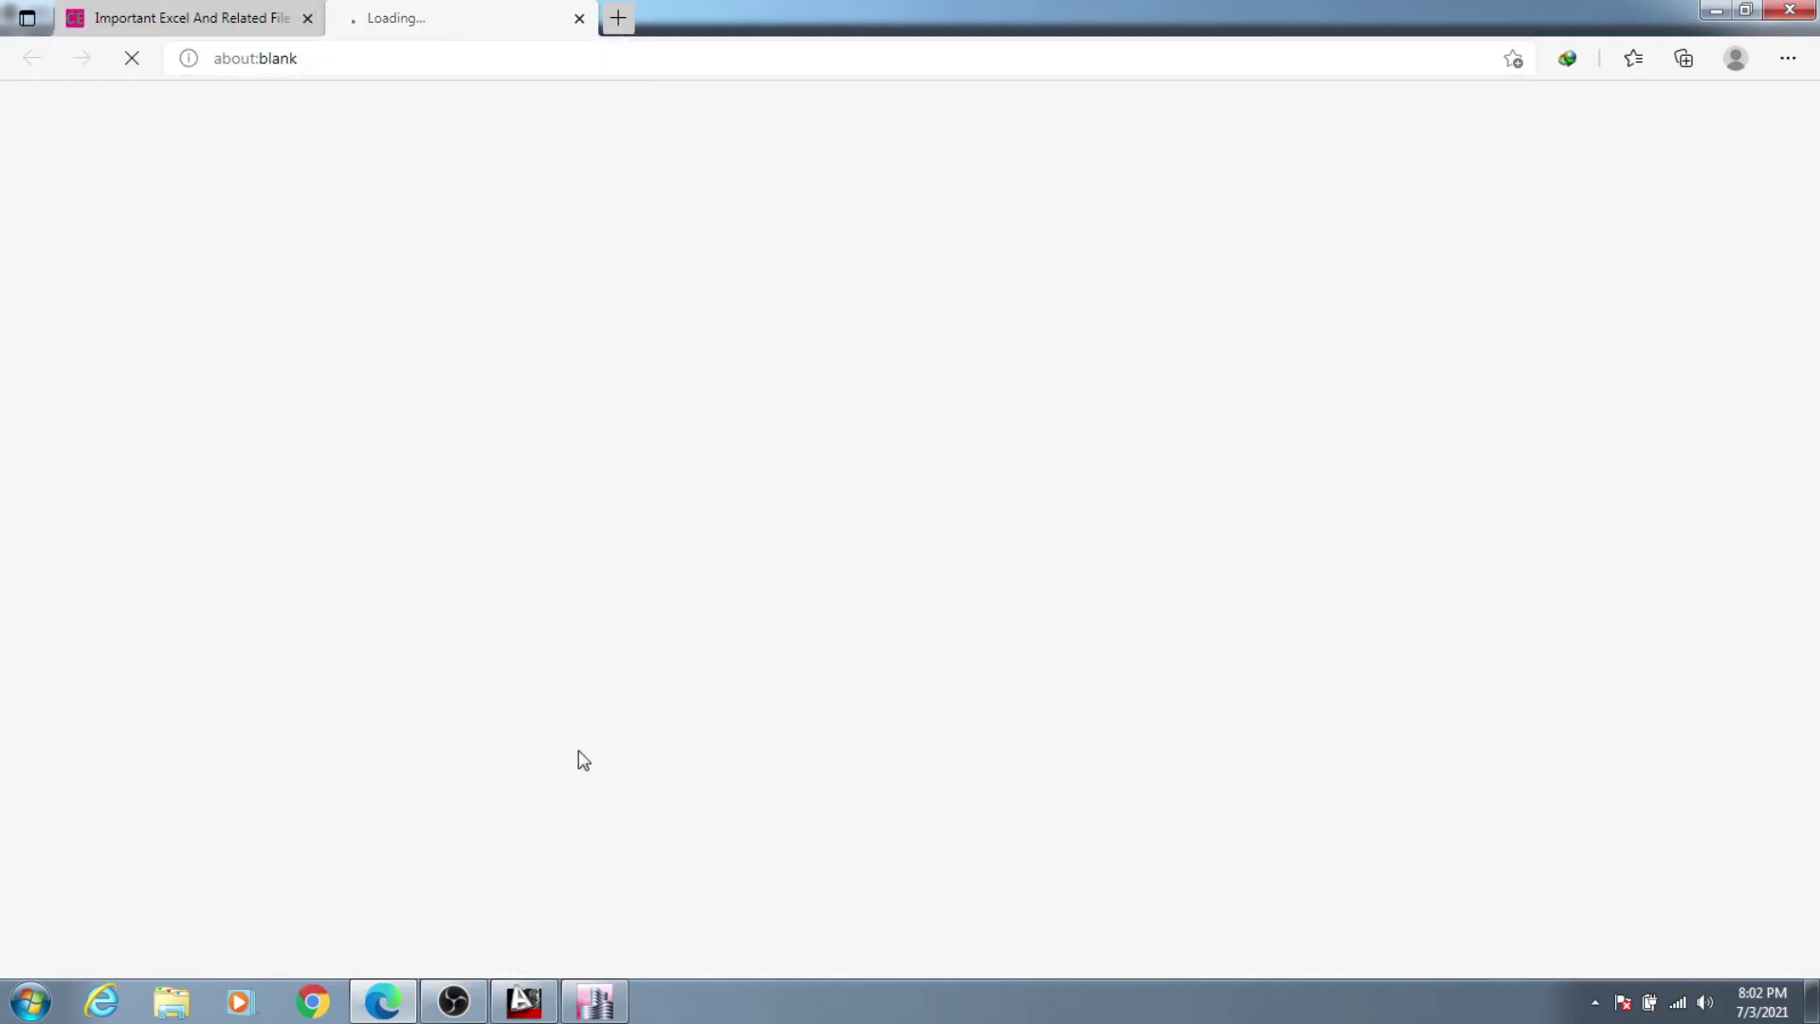
# Step: Switch to ETABS and open the model Project1 from the Default SOCE BD folder on the desktop
pyautogui.click(594, 996)
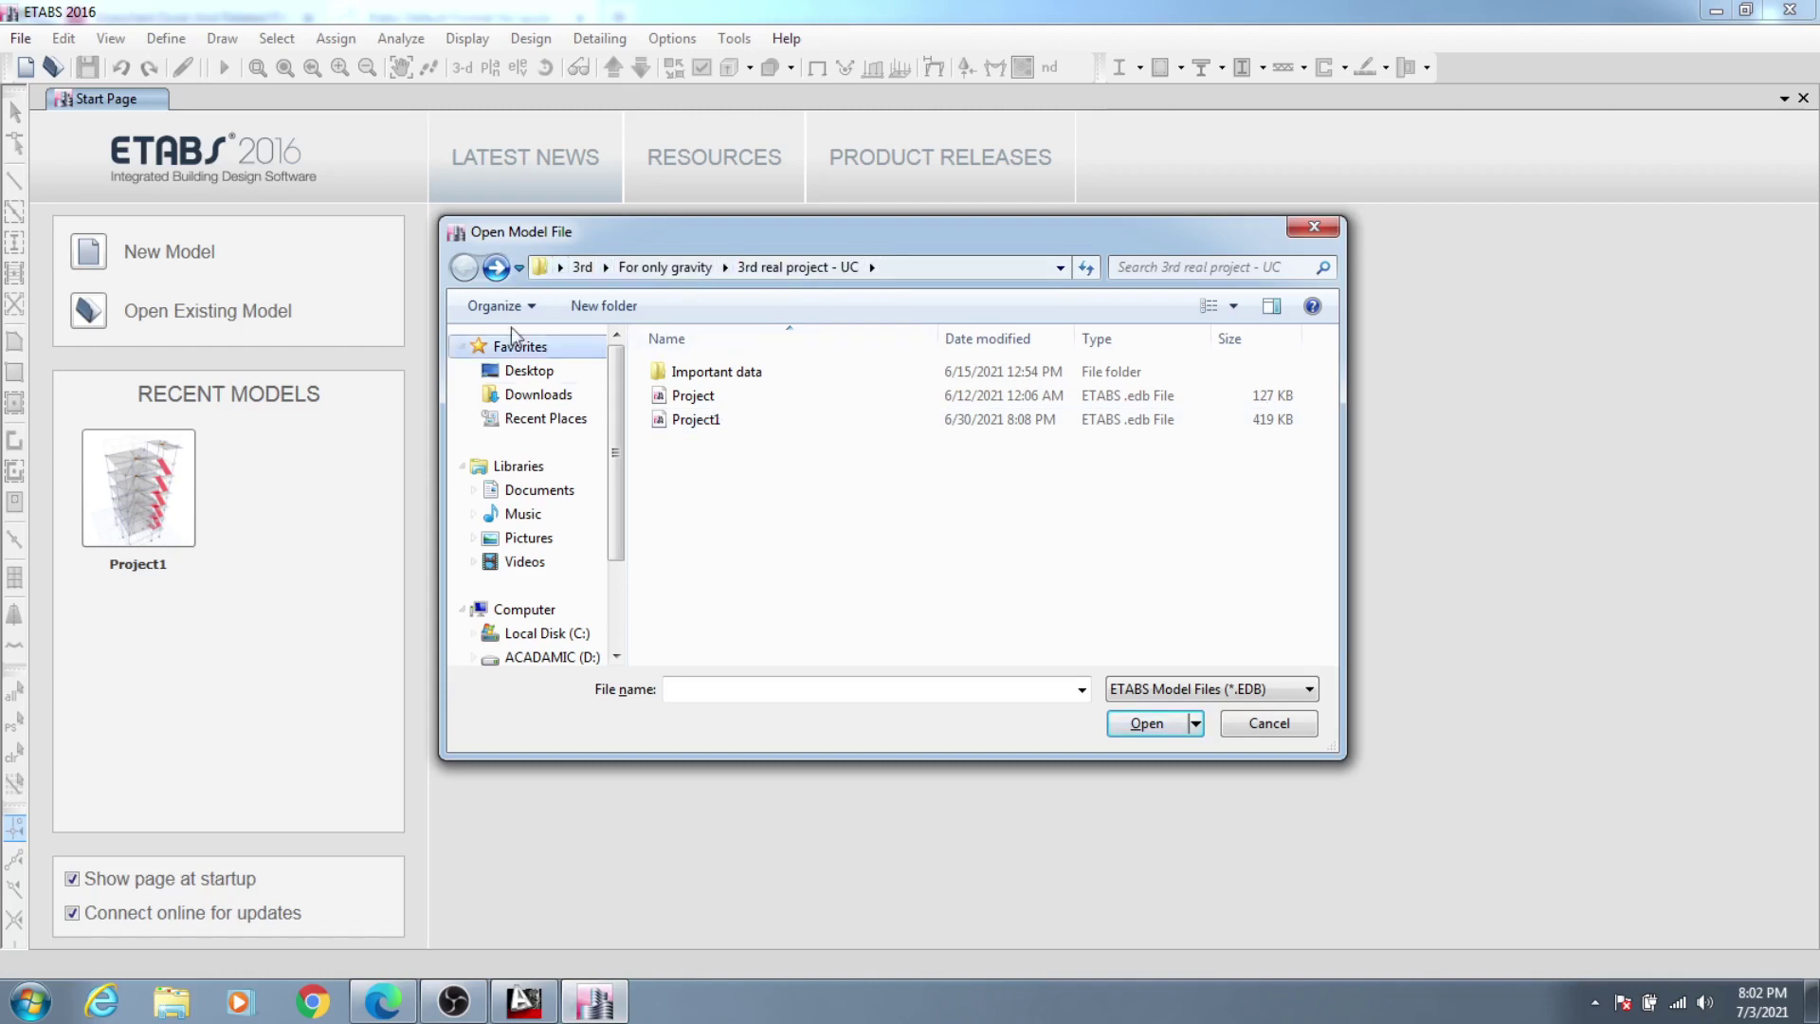
pyautogui.click(533, 369)
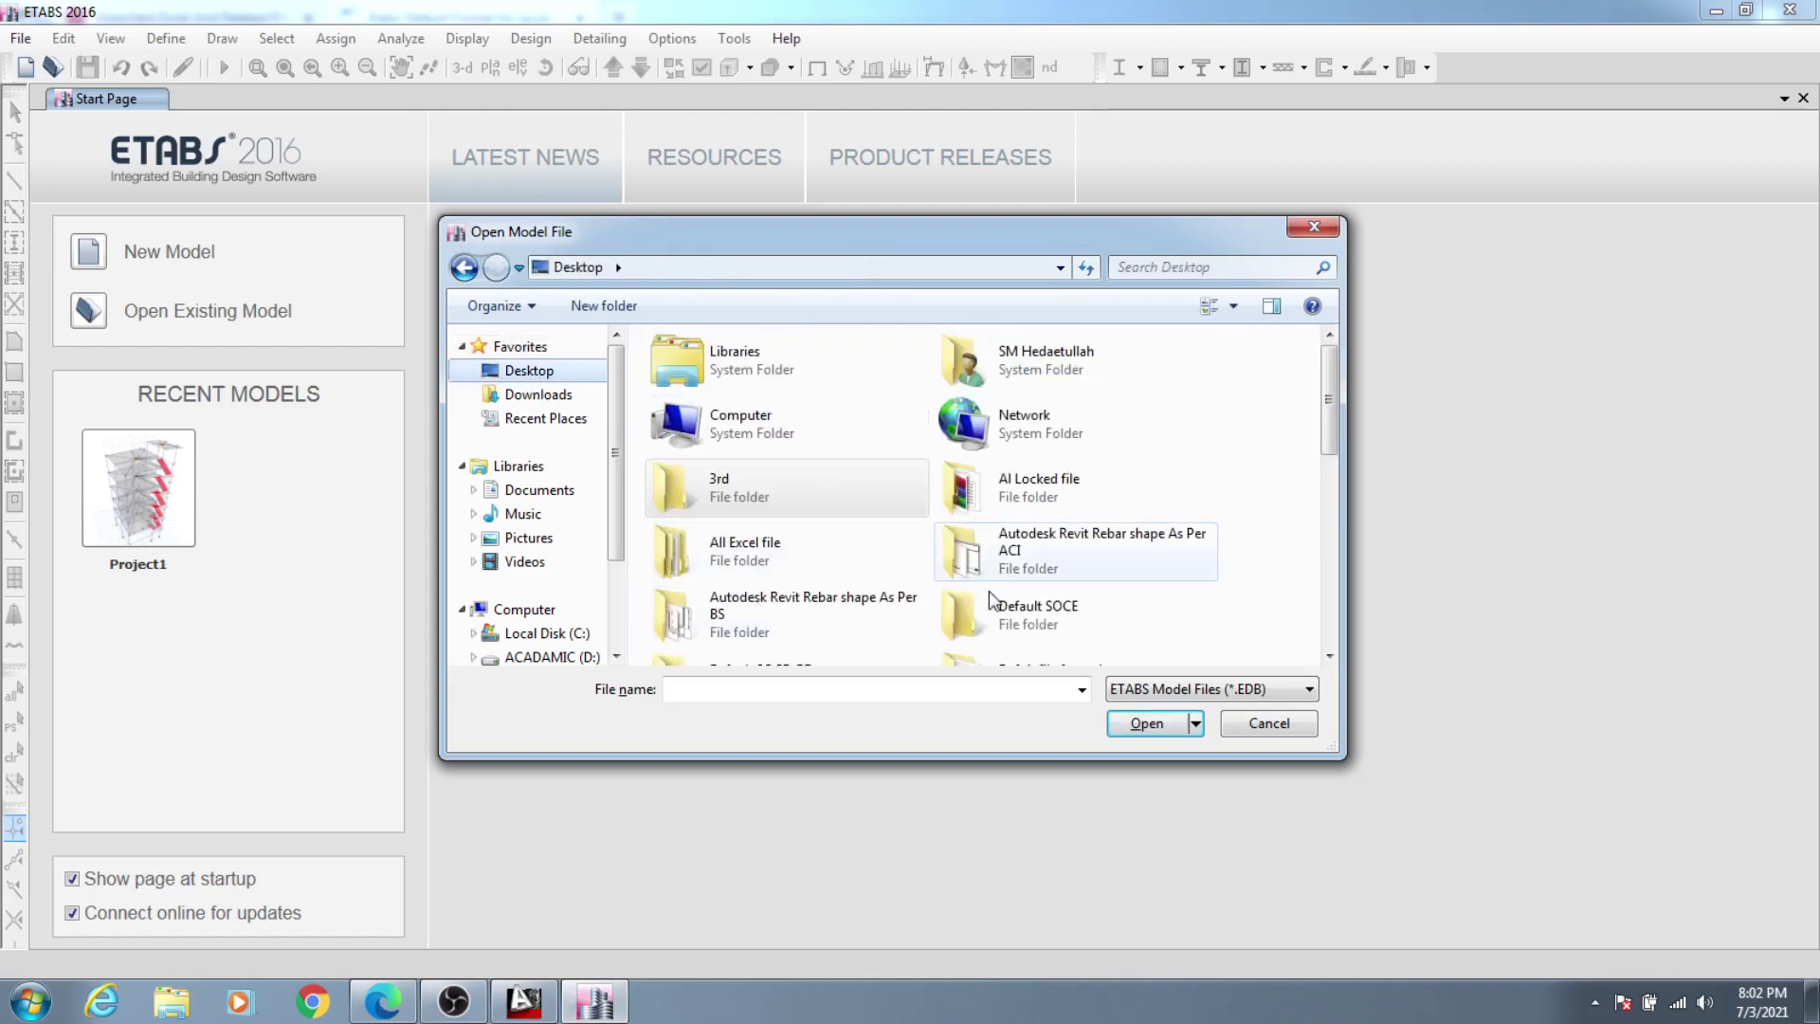
pyautogui.moveTo(1326, 432); pyautogui.dragTo(1313, 469)
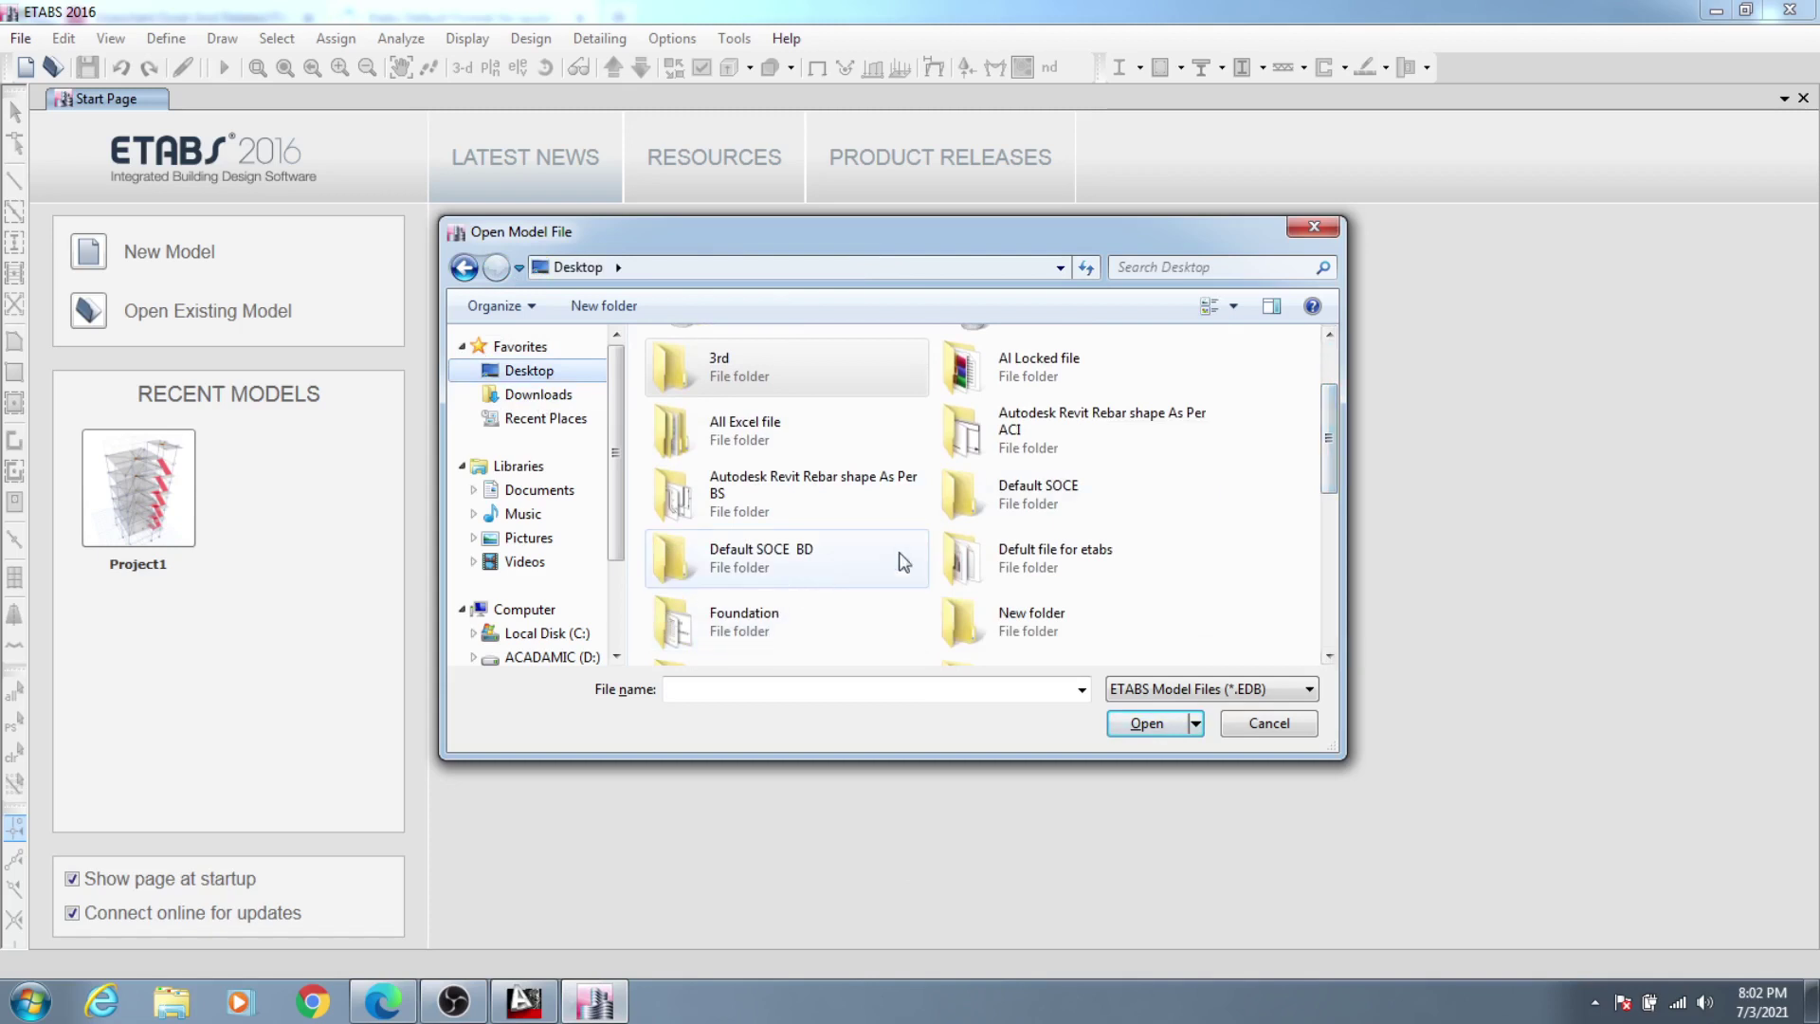
pyautogui.doubleClick(784, 563)
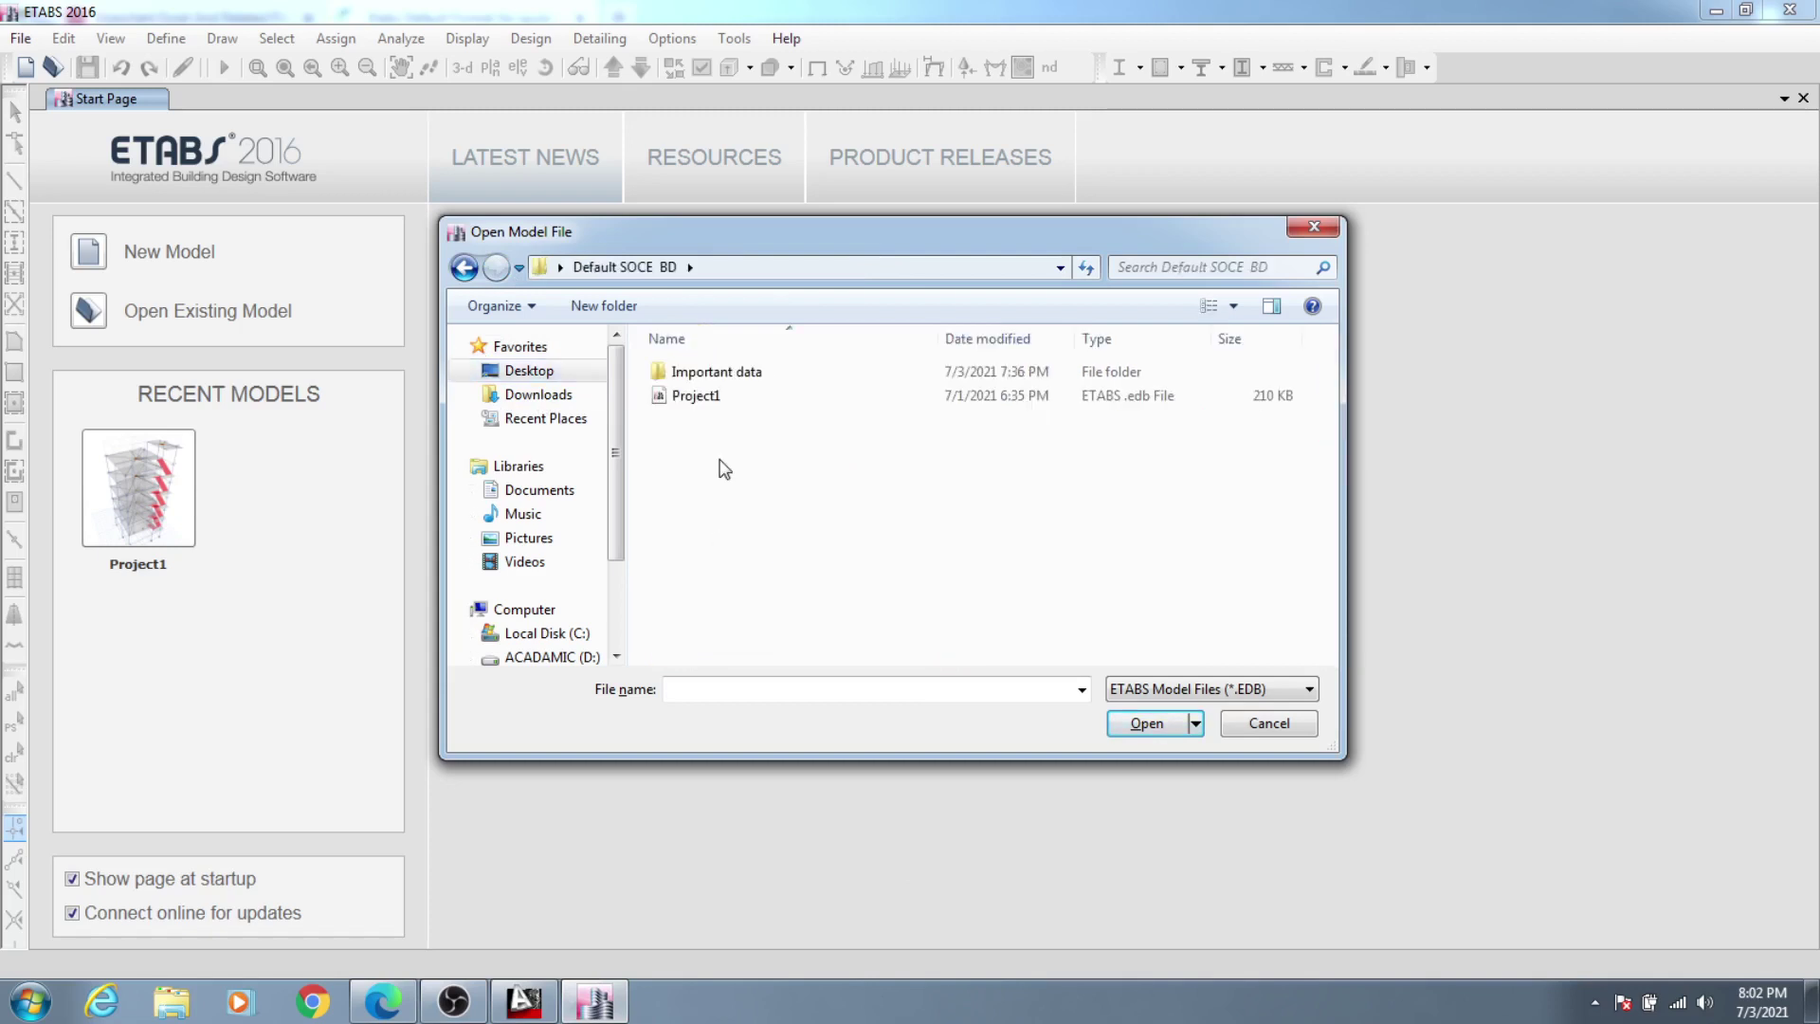
pyautogui.press('p')
pyautogui.click(1147, 723)
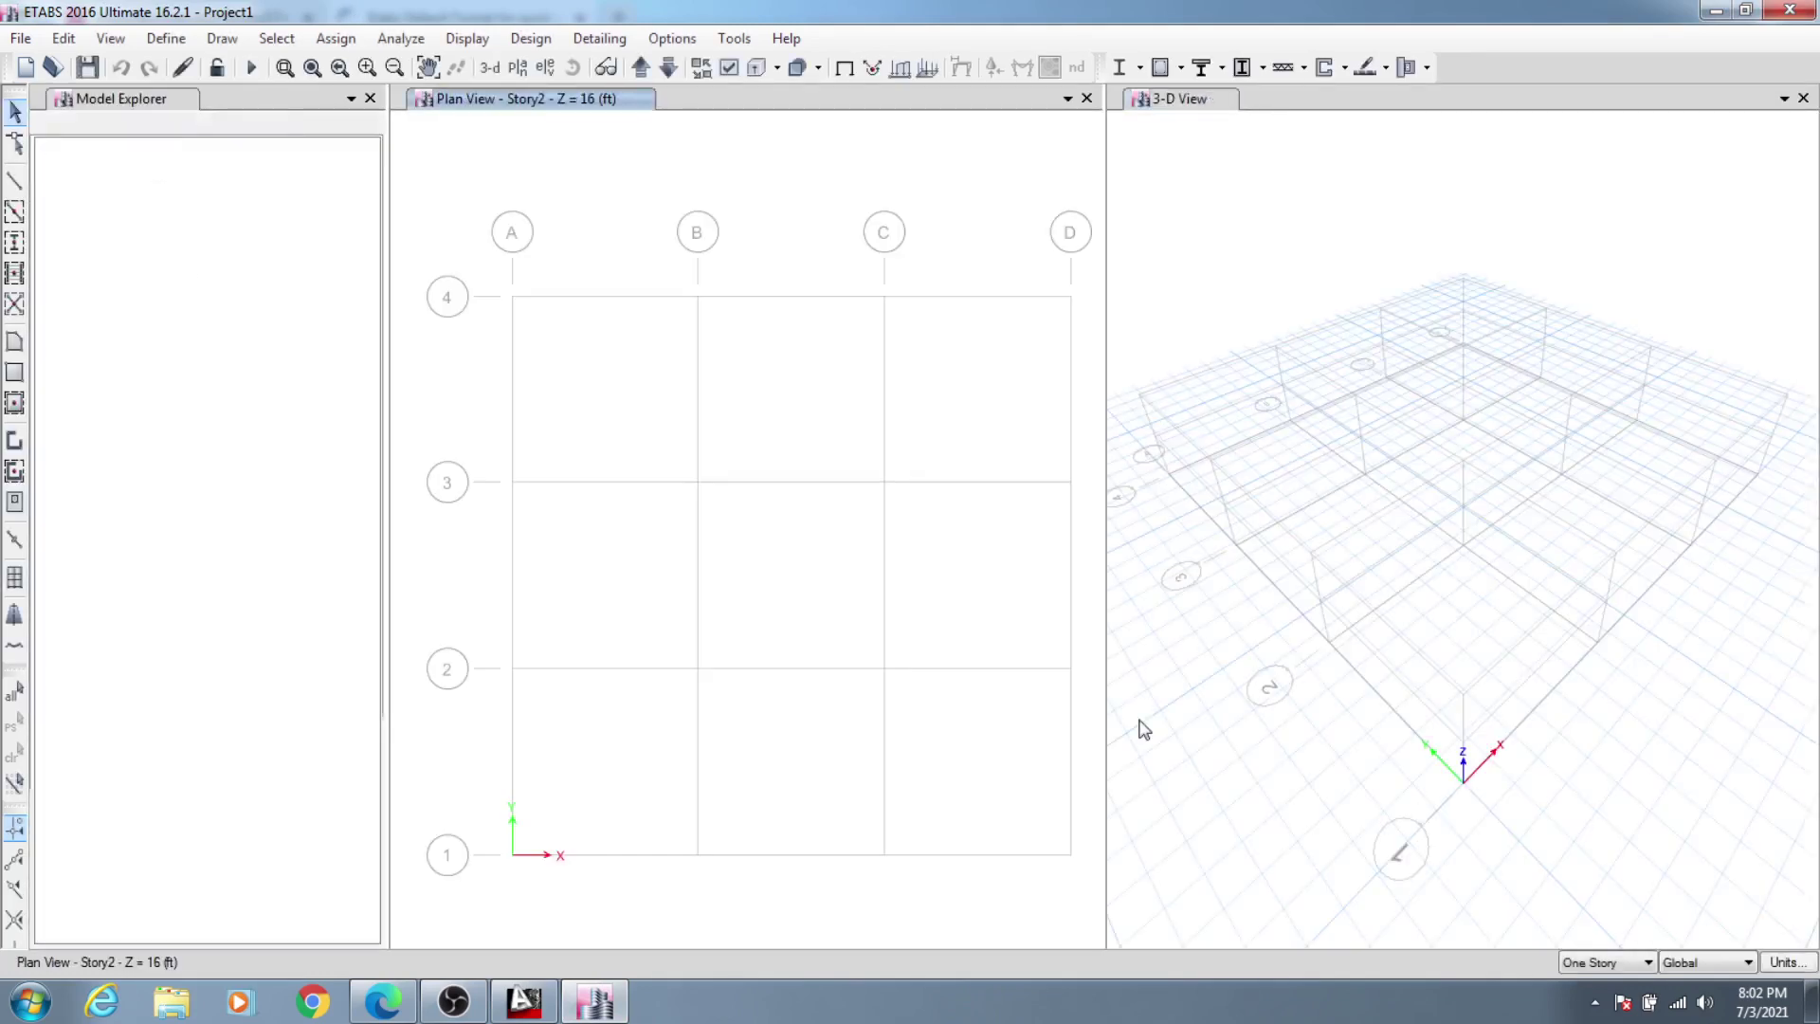
pyautogui.click(962, 759)
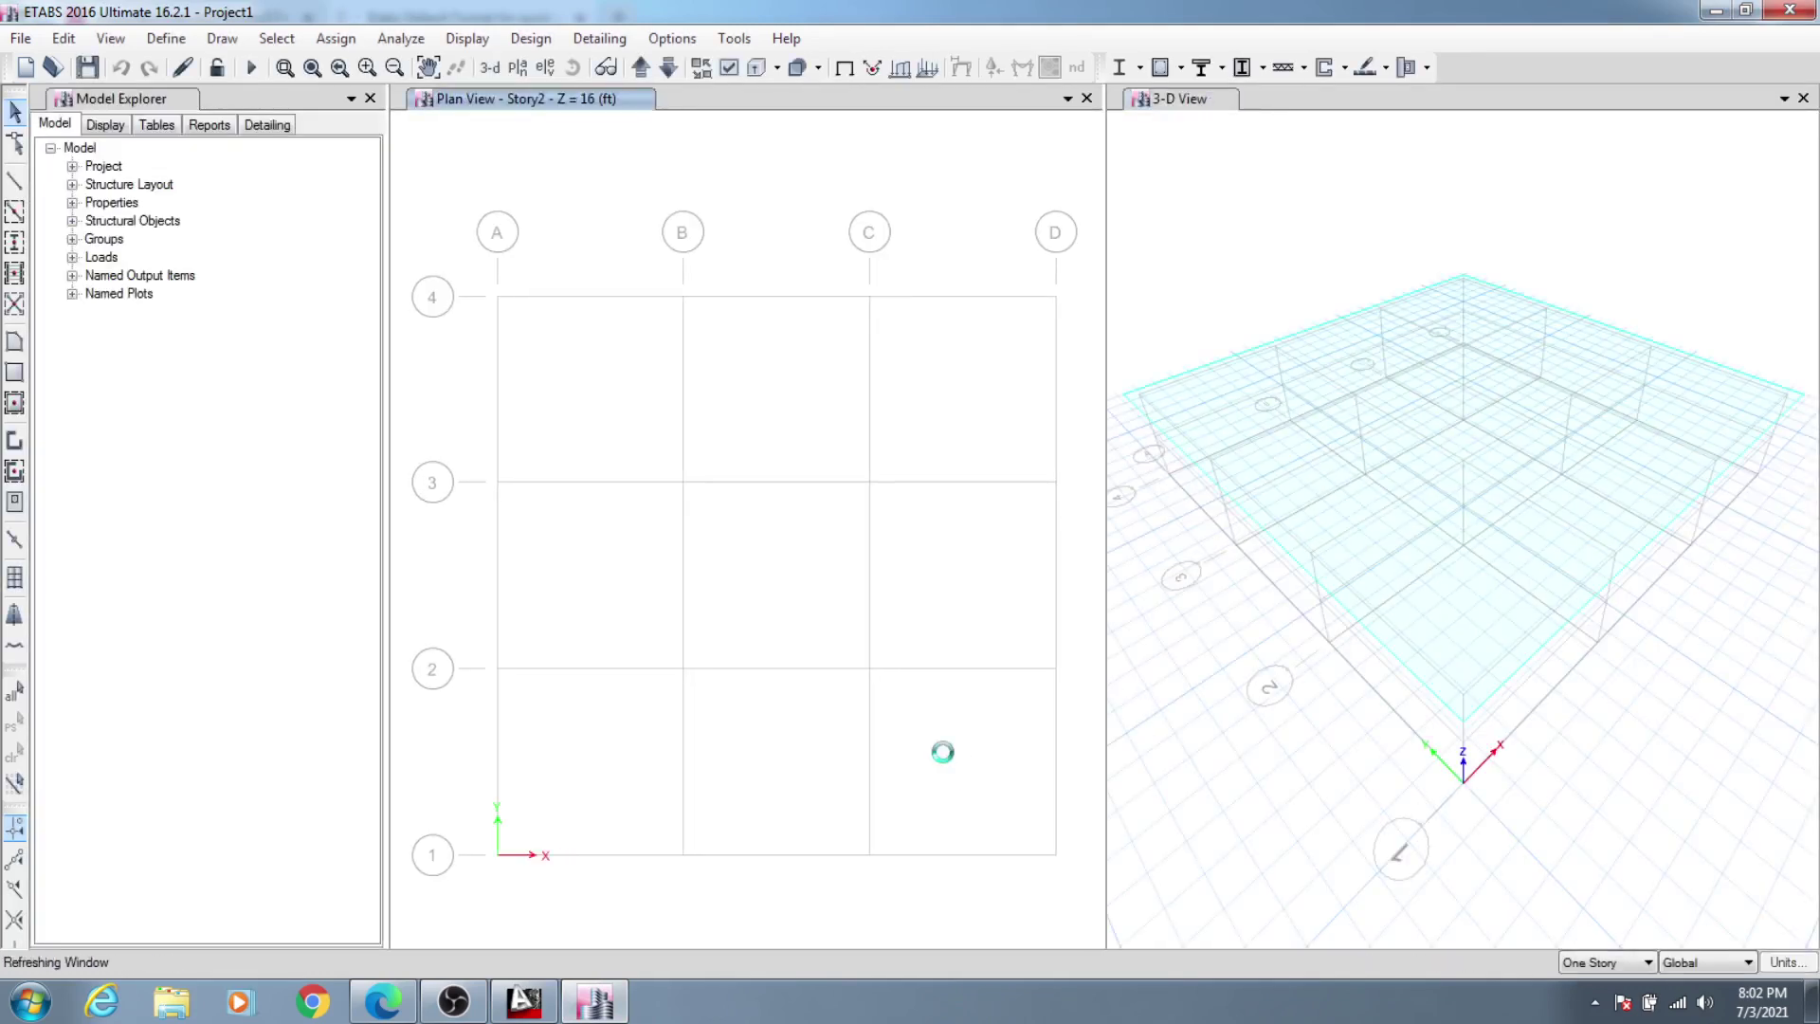
# Step: Look through the predefined frame sections and open the property data of the beam section FB(10x15)
pyautogui.click(168, 40)
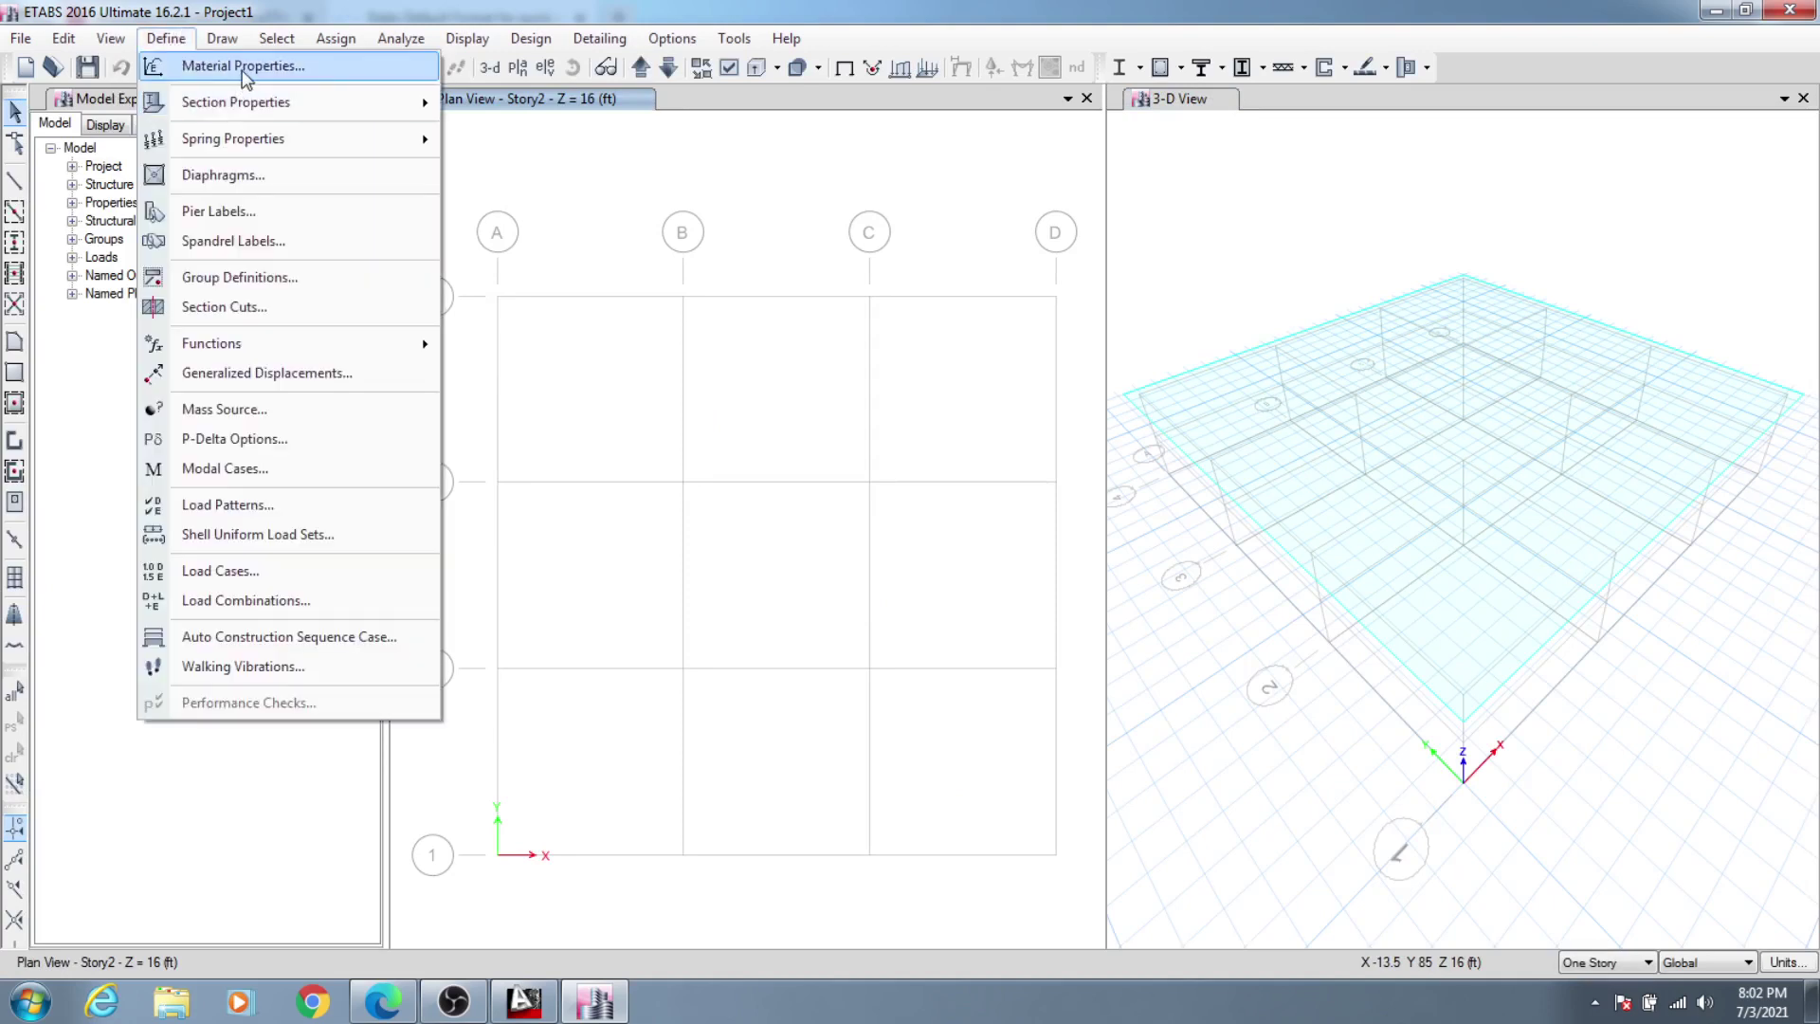
pyautogui.moveTo(256, 102)
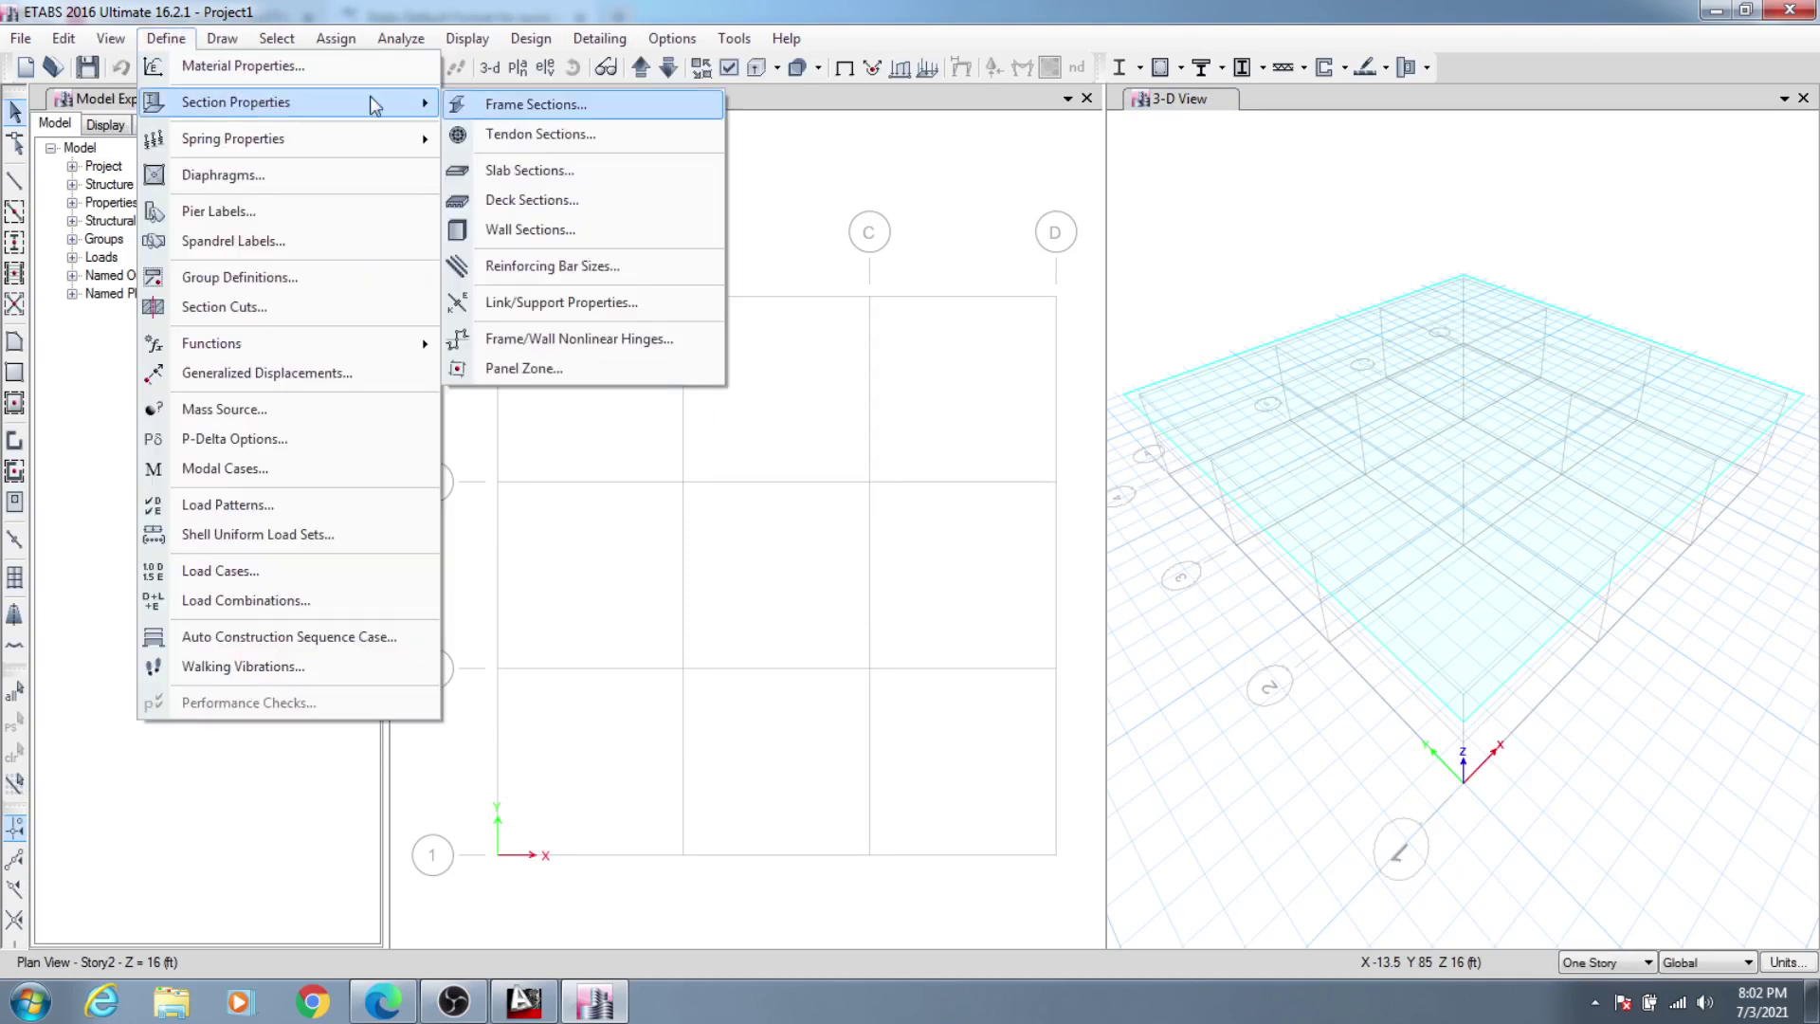
pyautogui.click(550, 112)
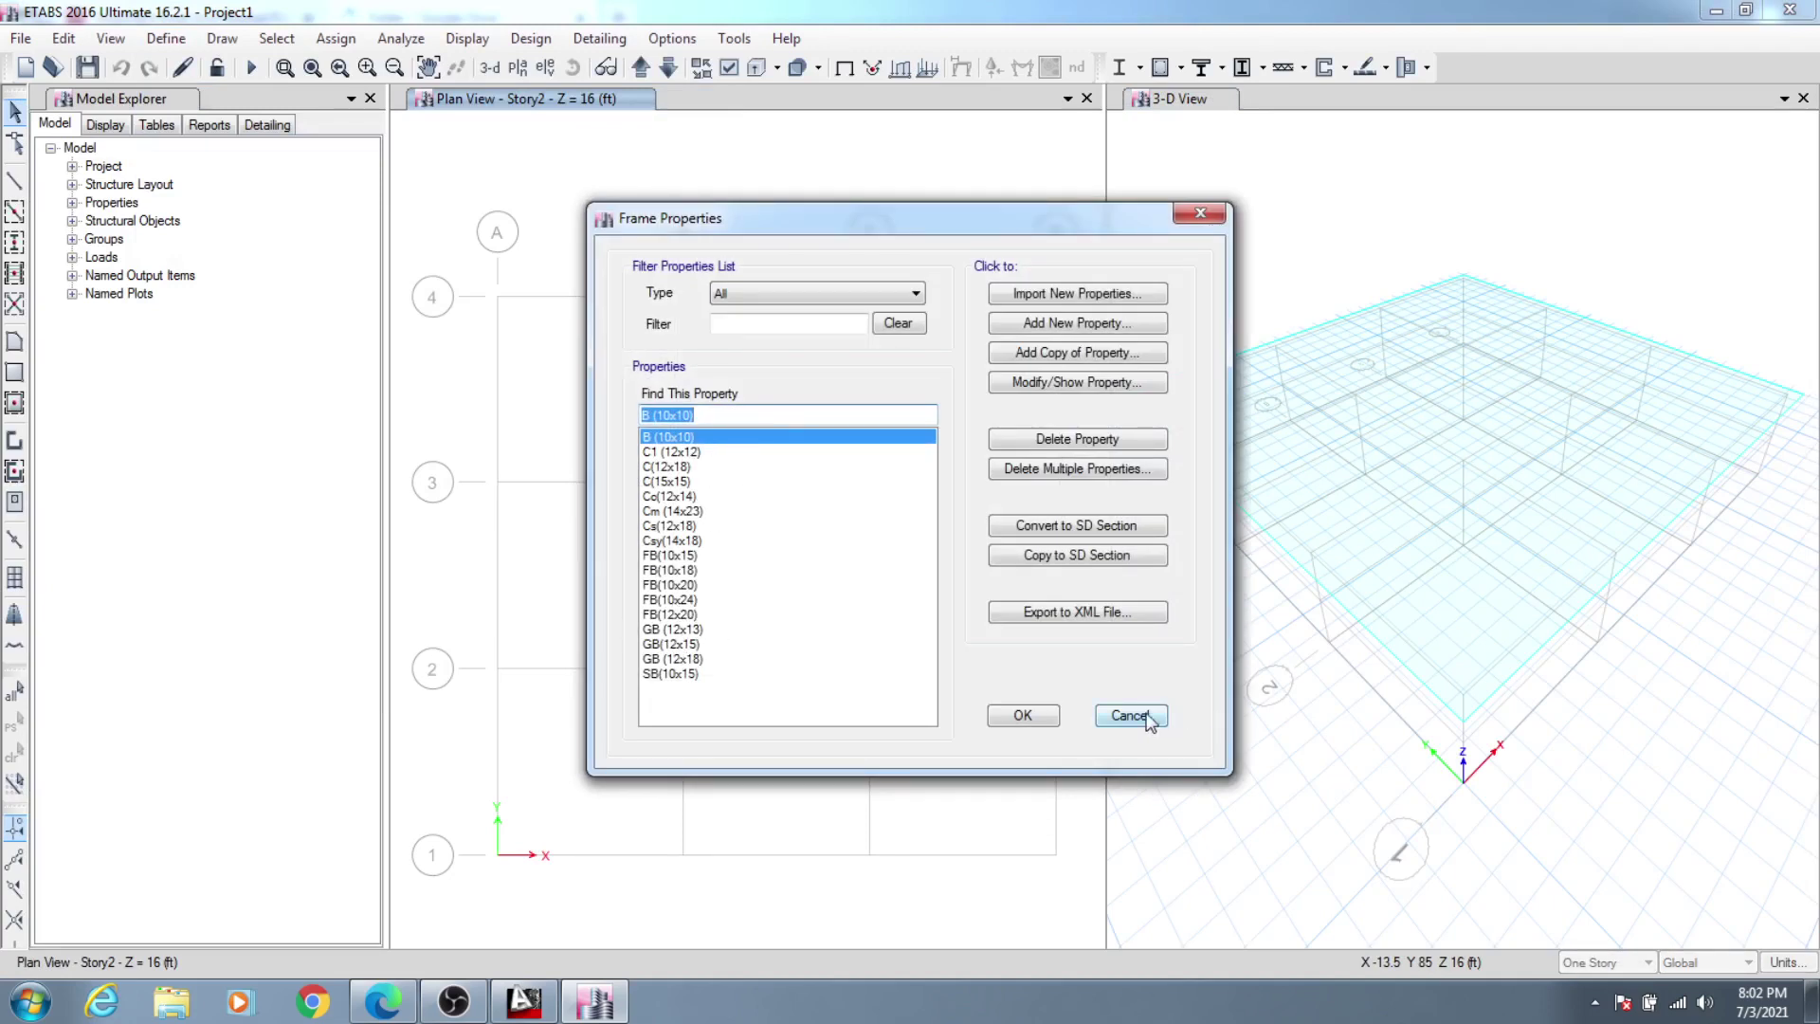
pyautogui.click(675, 569)
pyautogui.click(675, 556)
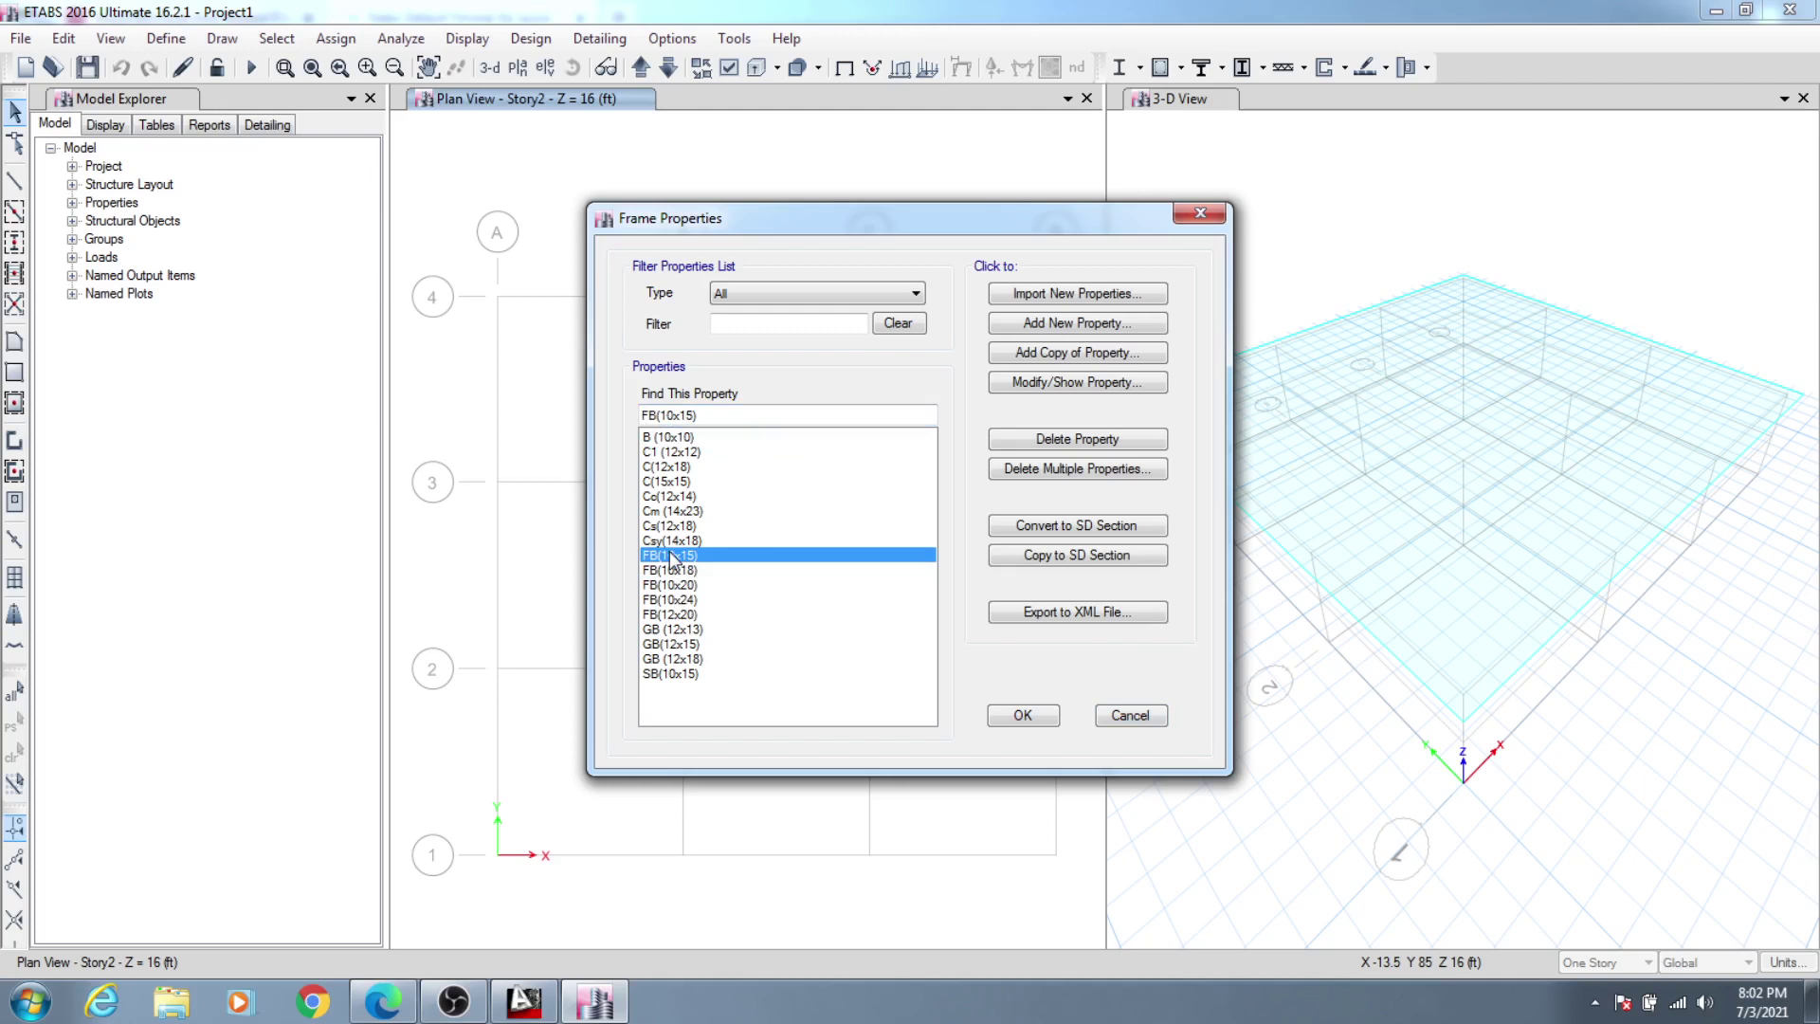
pyautogui.click(681, 572)
pyautogui.click(680, 559)
pyautogui.click(1077, 382)
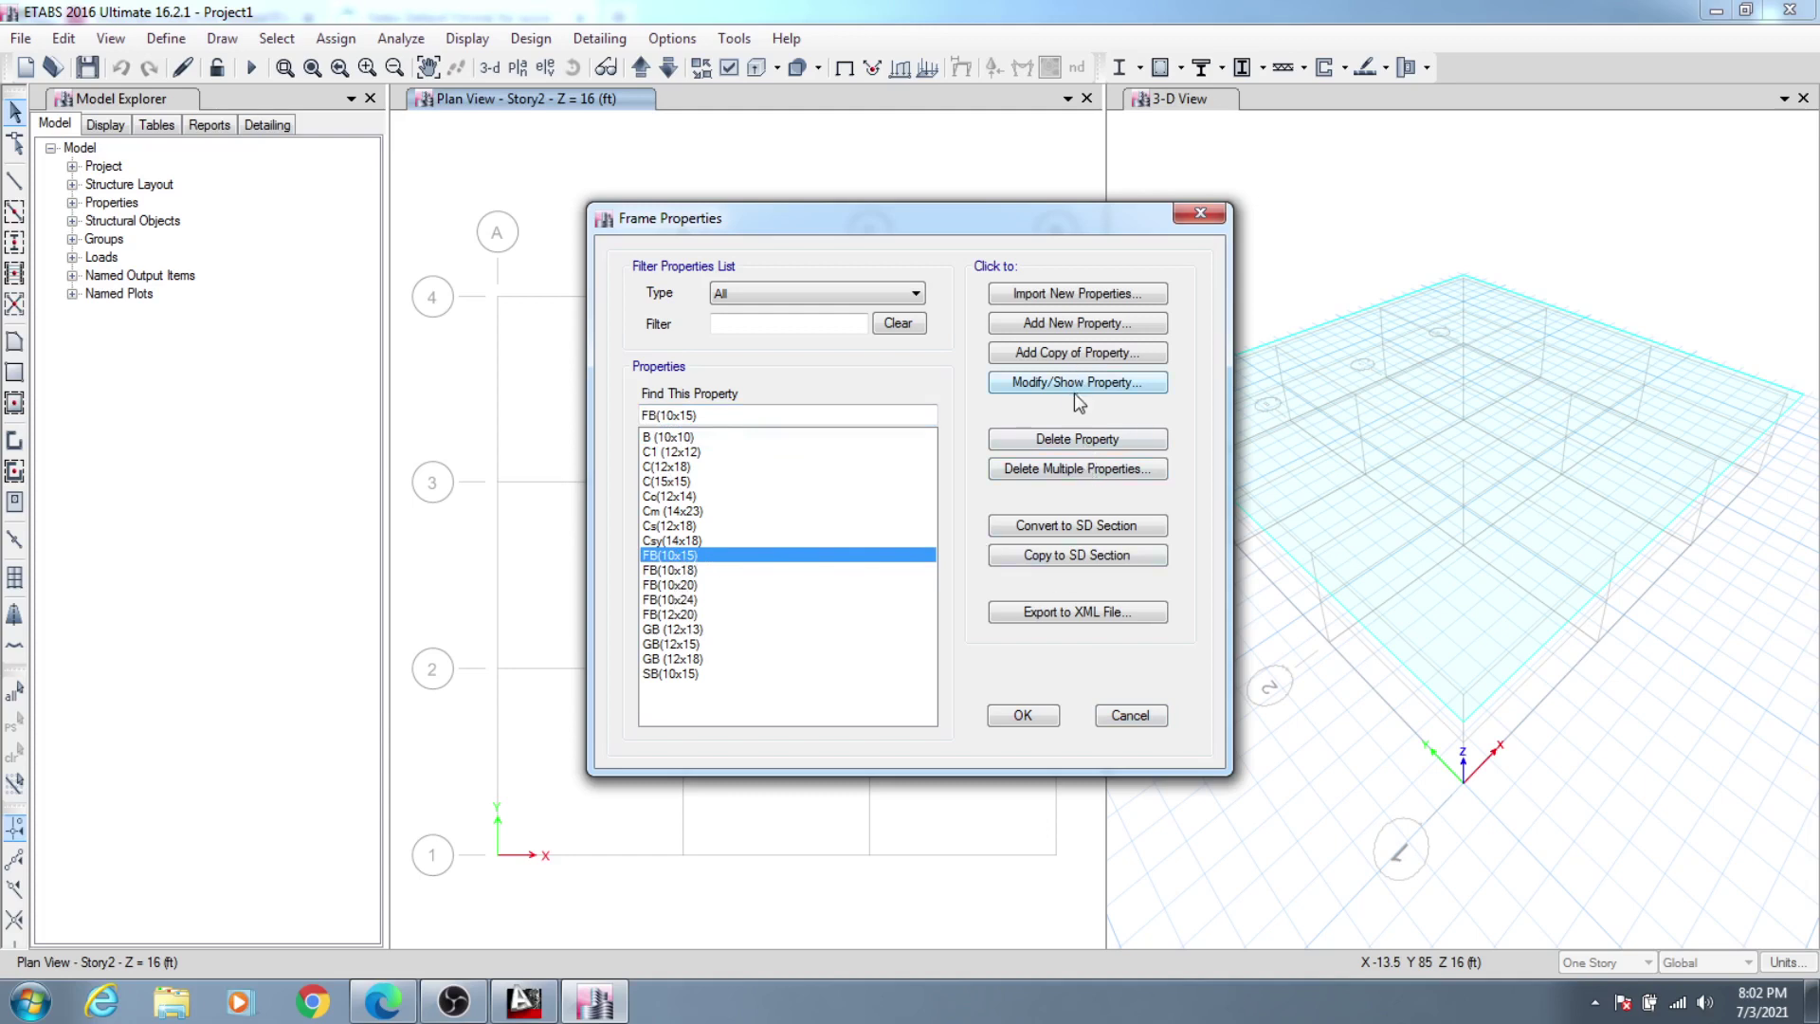
# Step: Check the rebar data and cover values of beam section FB(10x15), and leave the frame properties without changes
pyautogui.click(1106, 603)
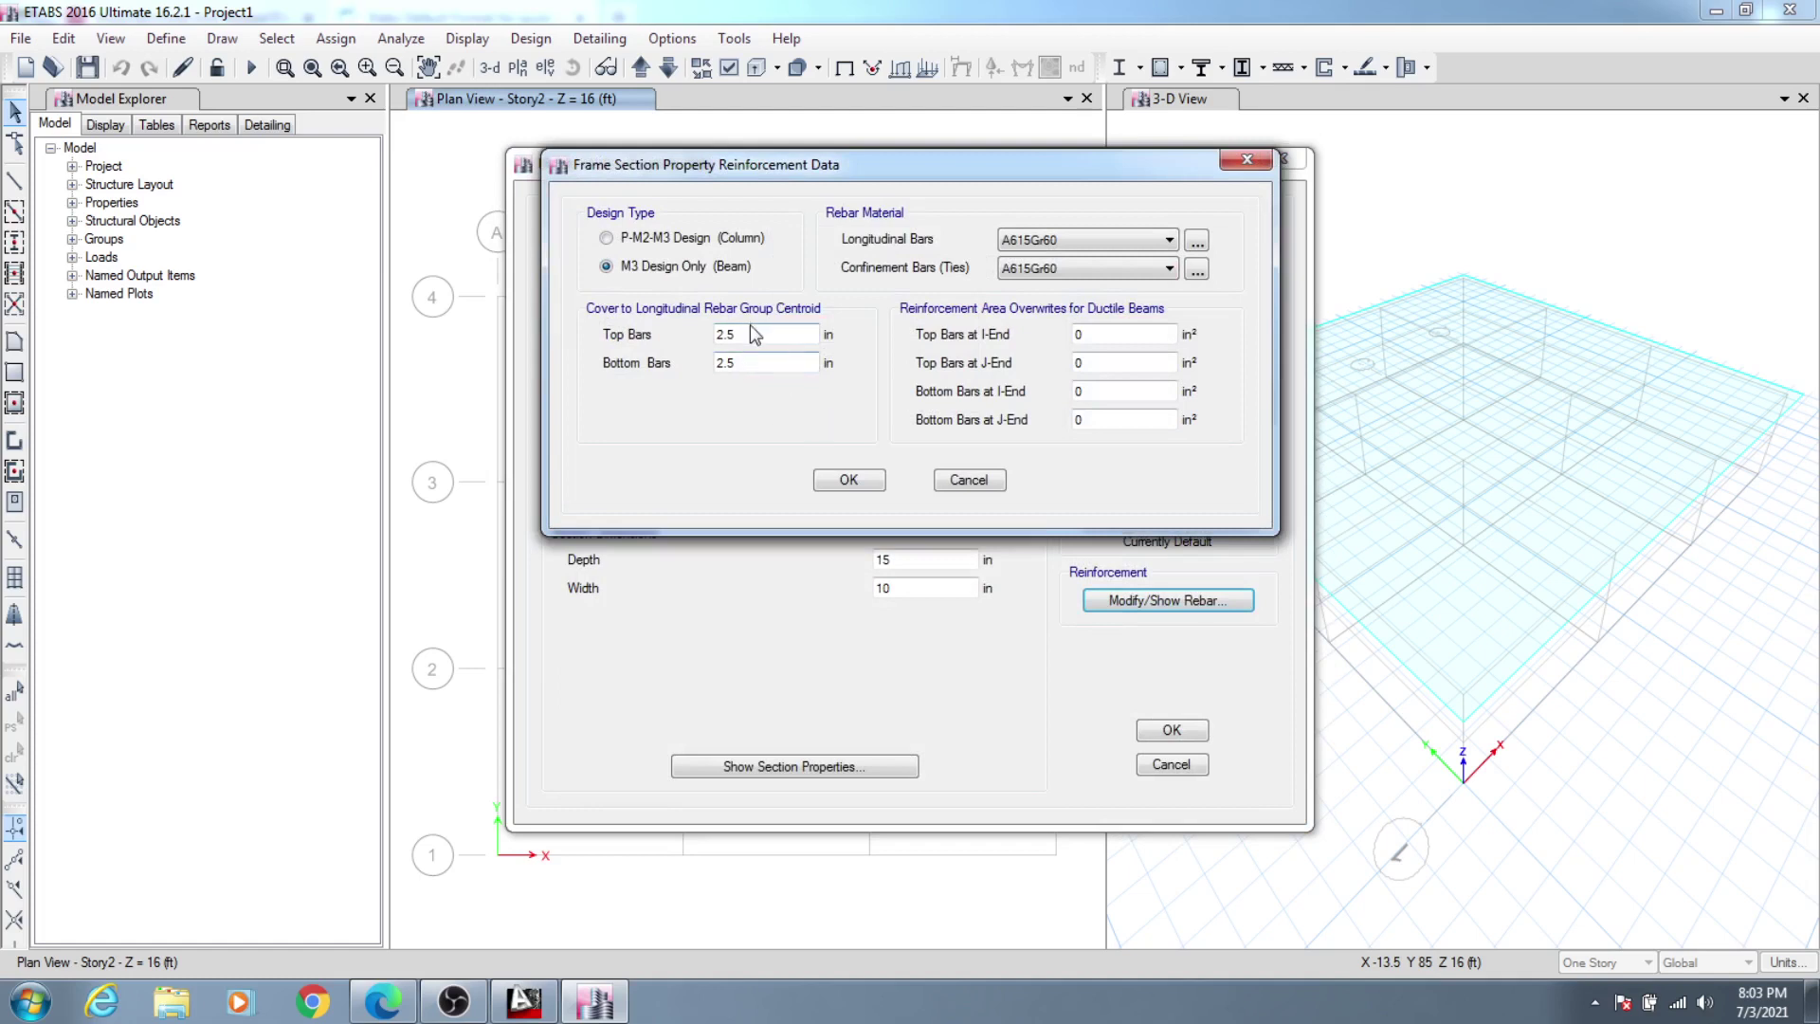
pyautogui.click(758, 363)
pyautogui.click(965, 483)
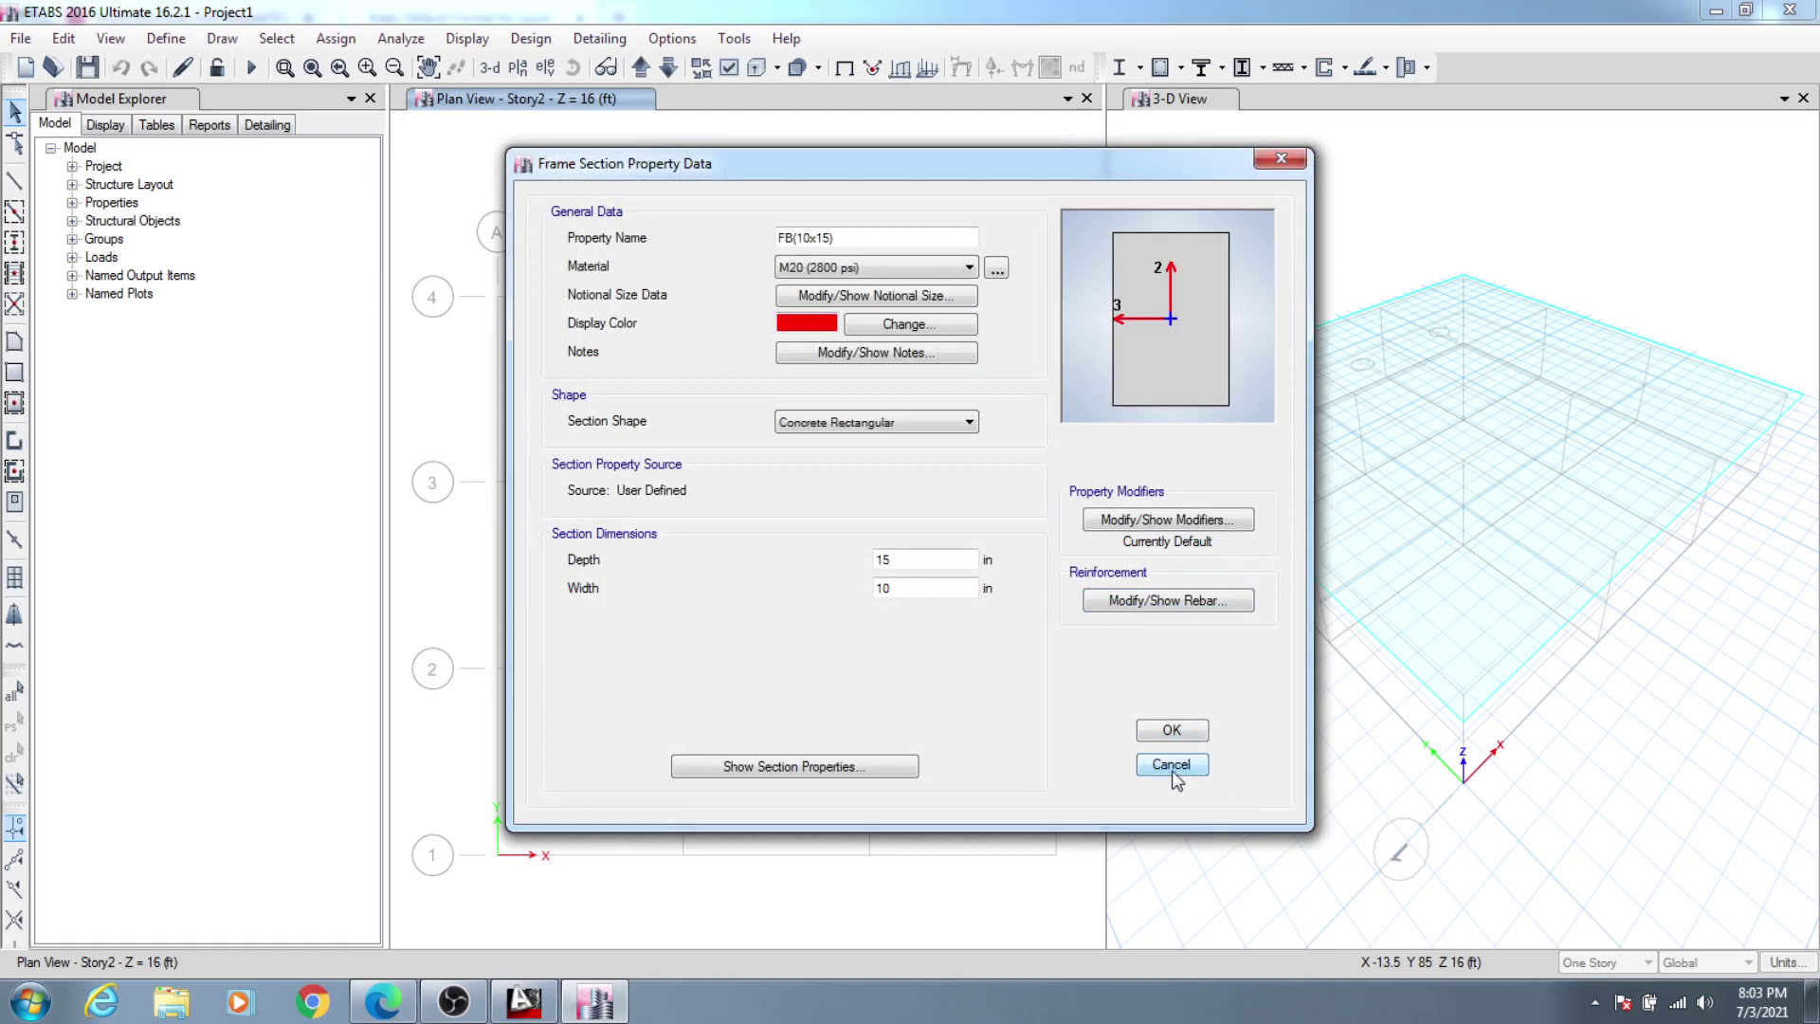
pyautogui.click(1171, 766)
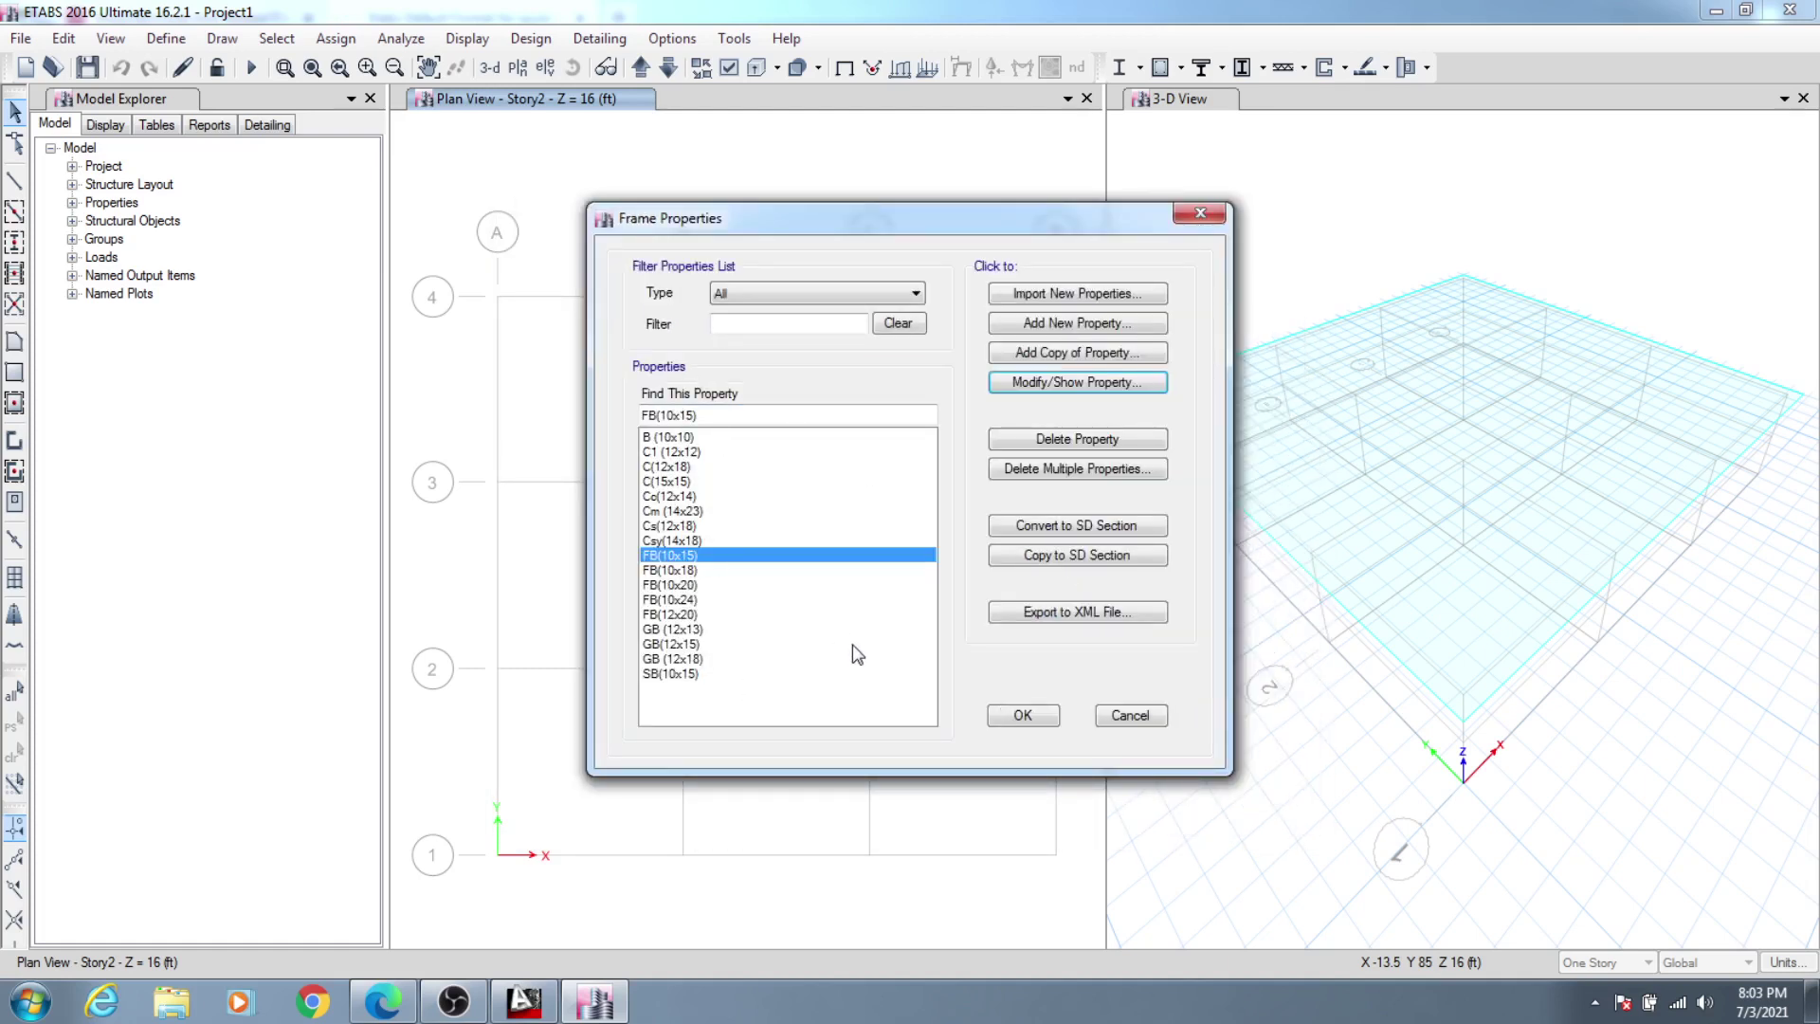
pyautogui.click(1129, 716)
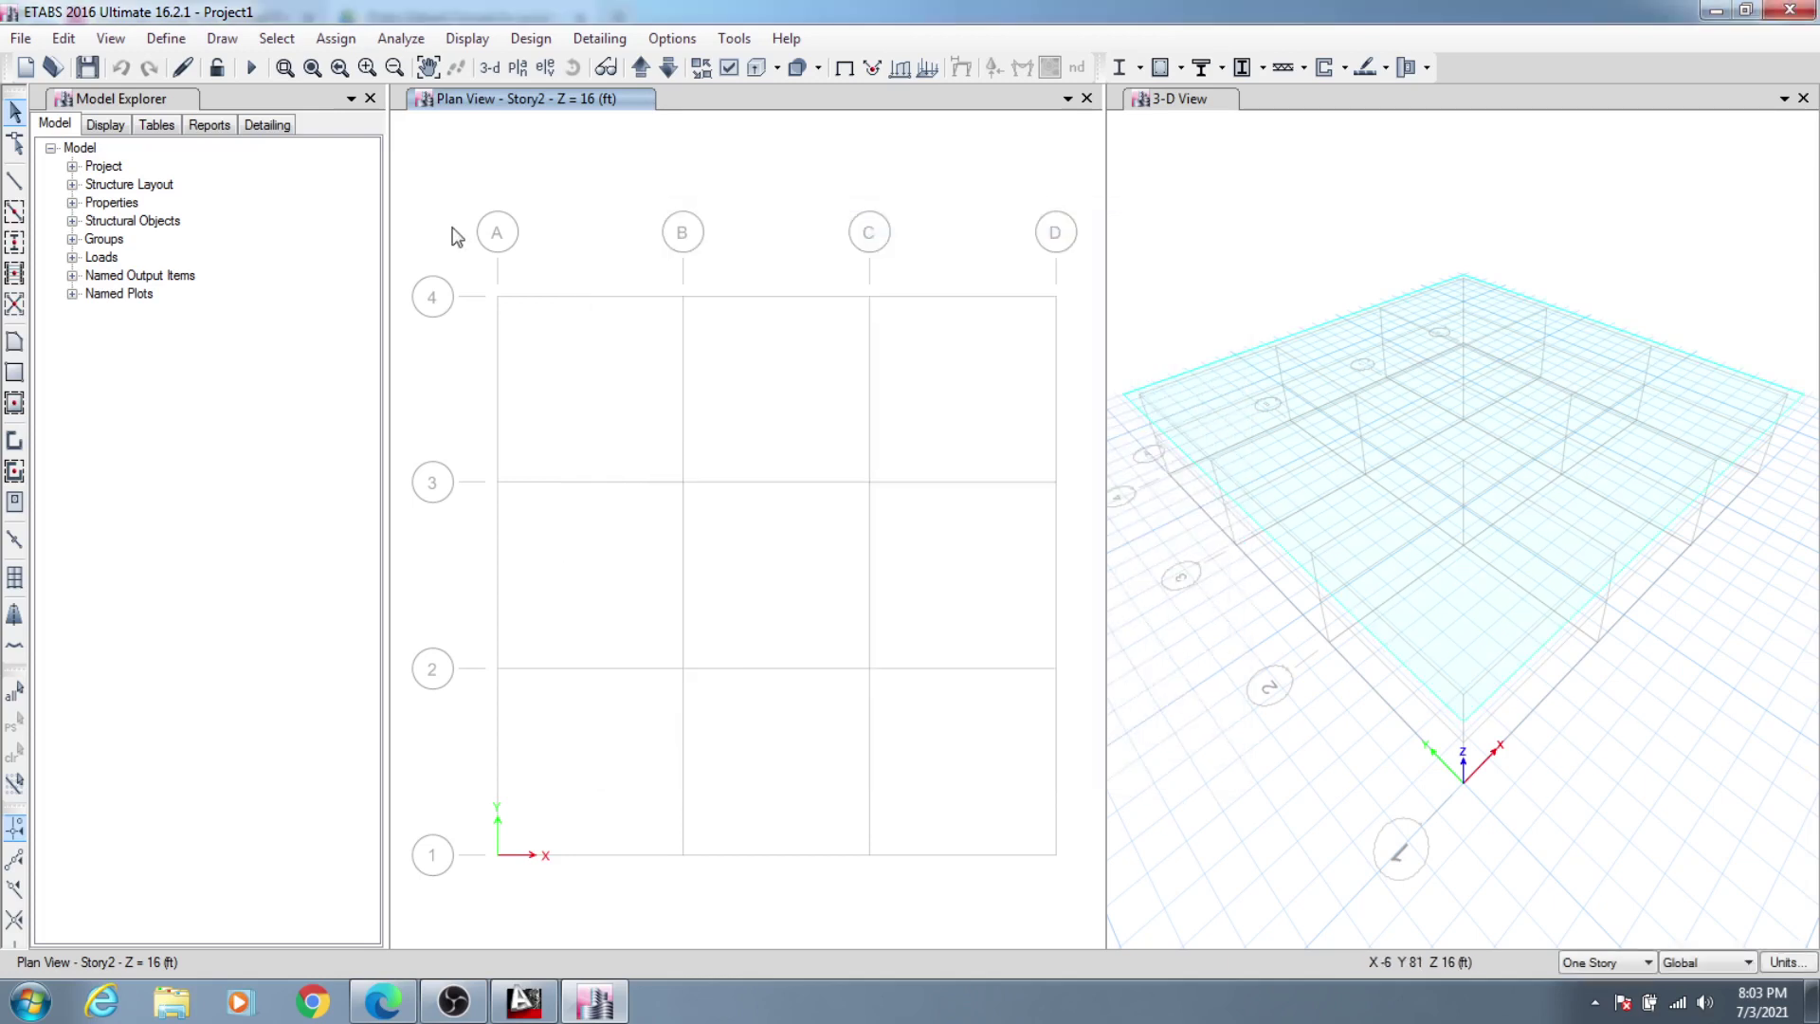
# Step: Look over the defined slab sections and leave them without changes
pyautogui.click(166, 38)
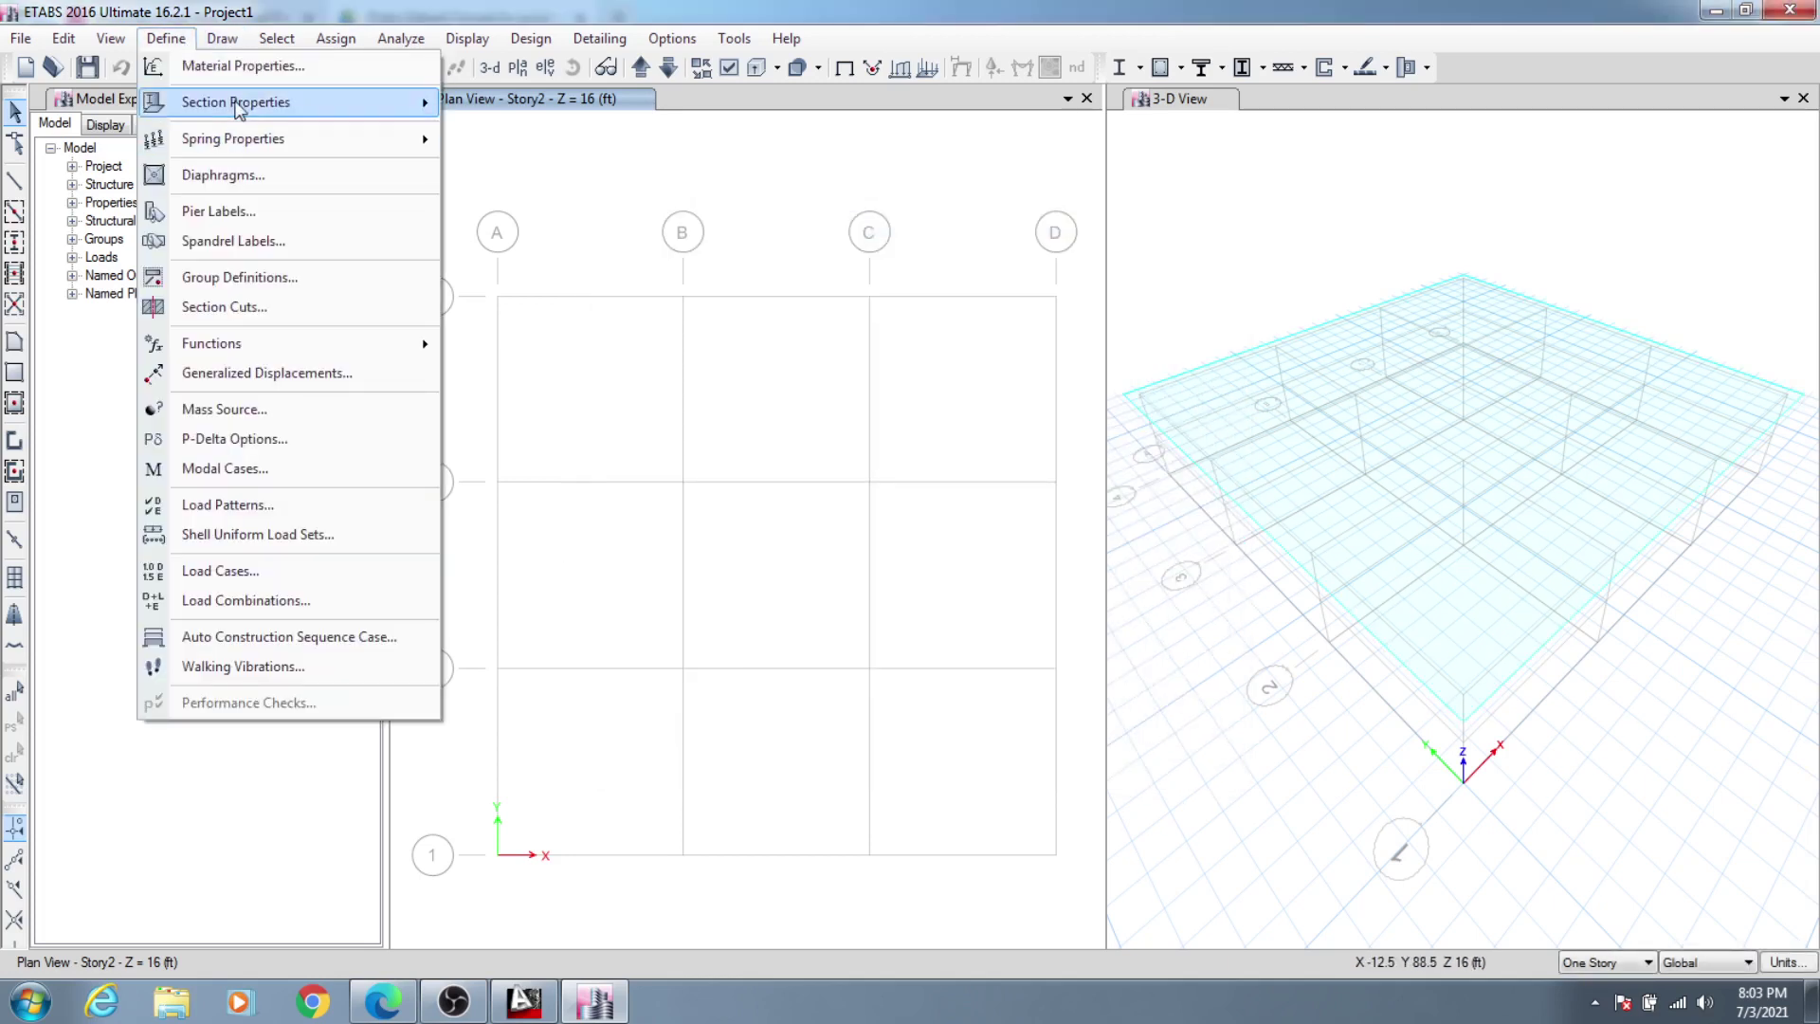
pyautogui.moveTo(240, 110)
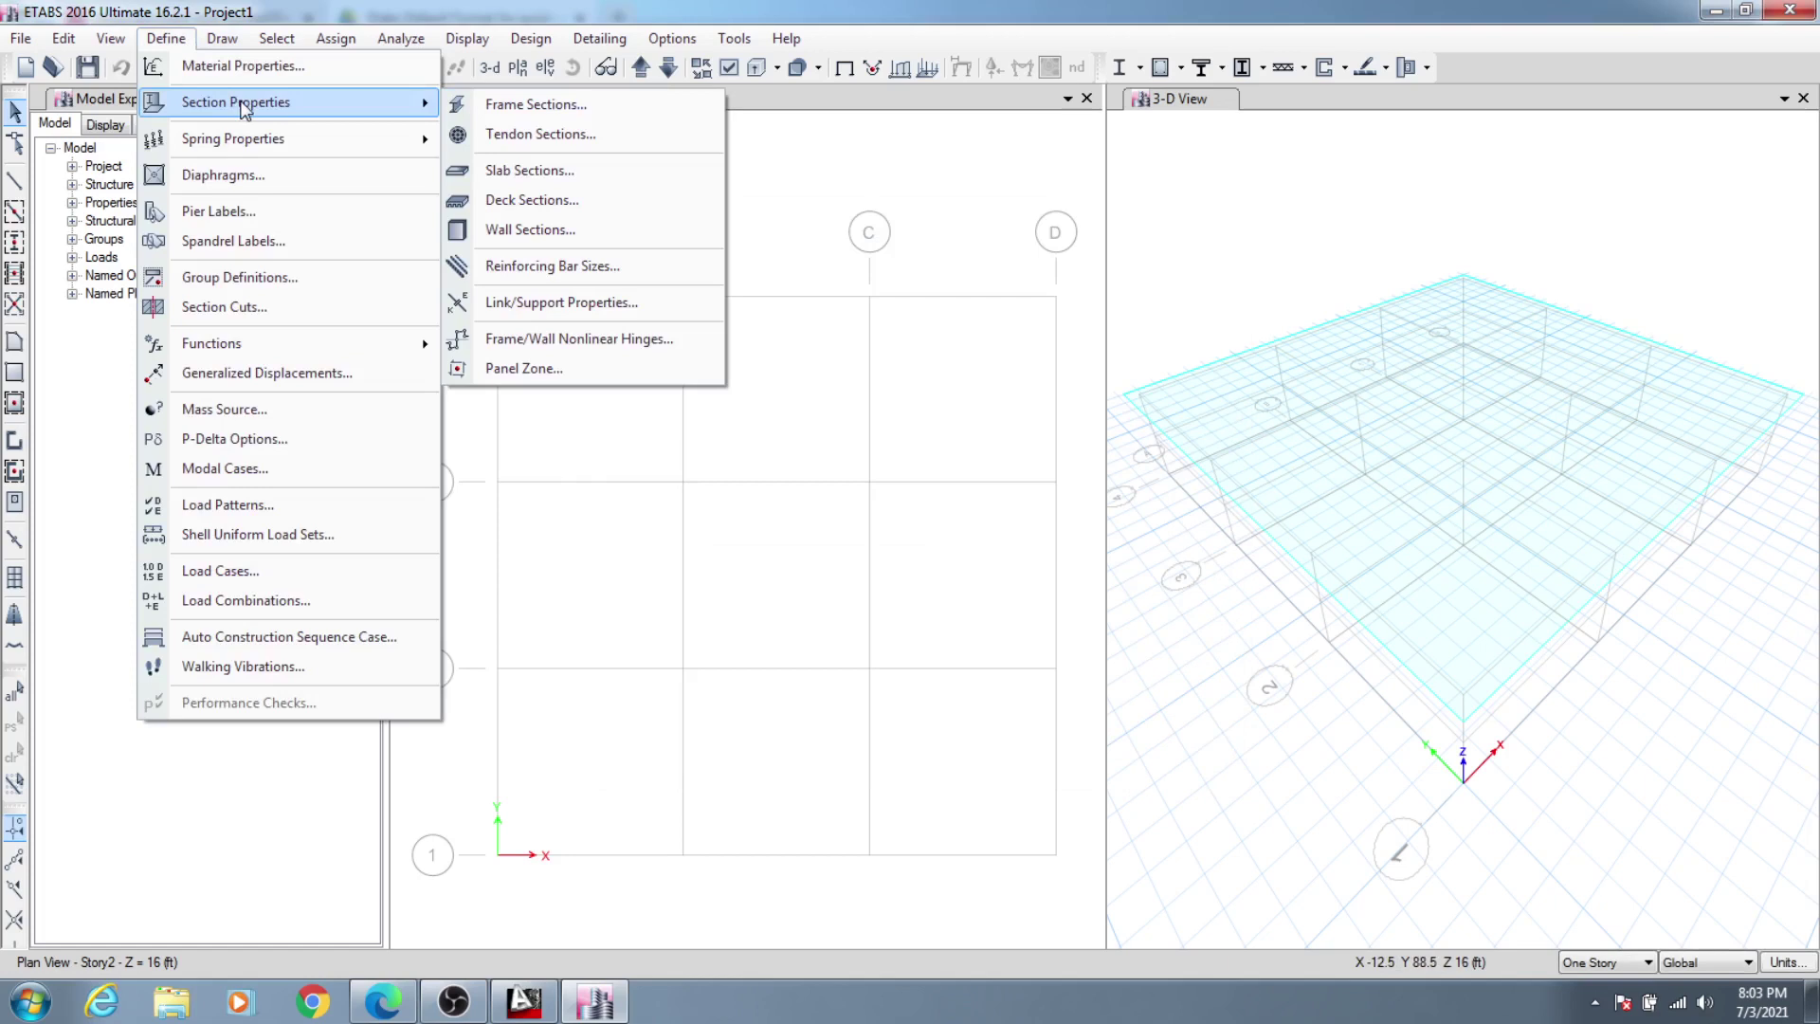
pyautogui.click(524, 171)
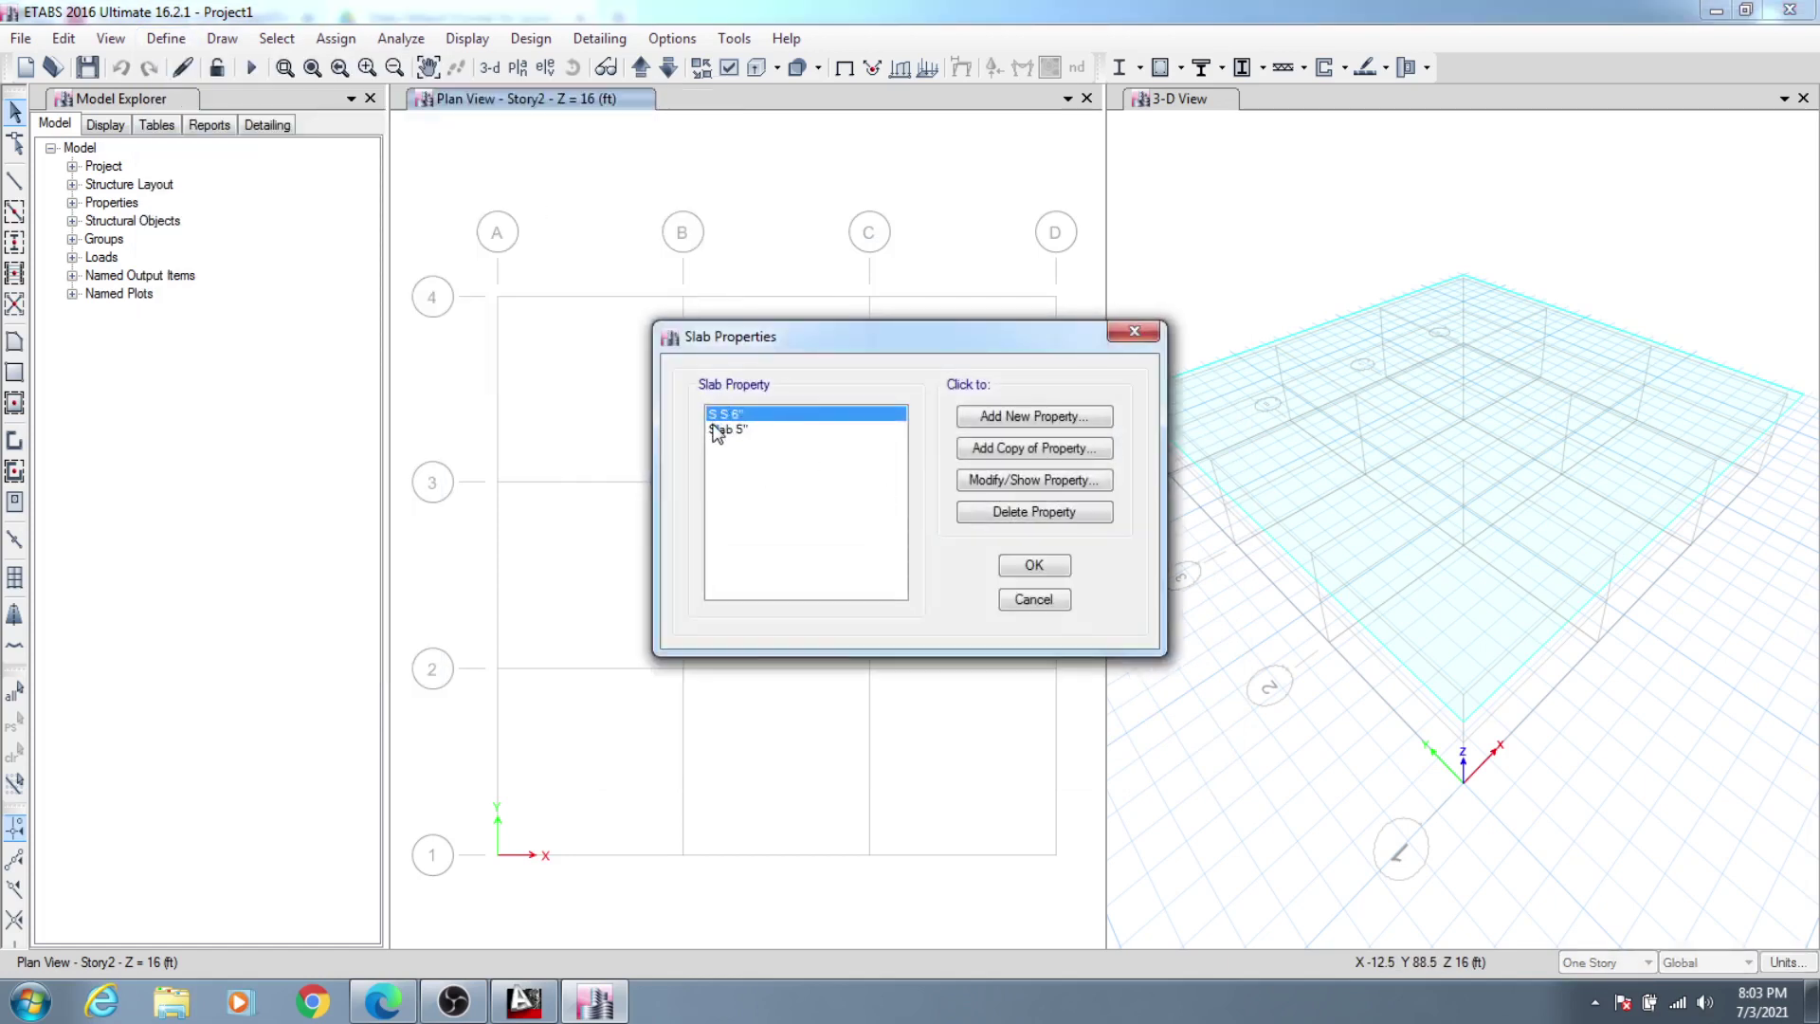
pyautogui.click(1029, 599)
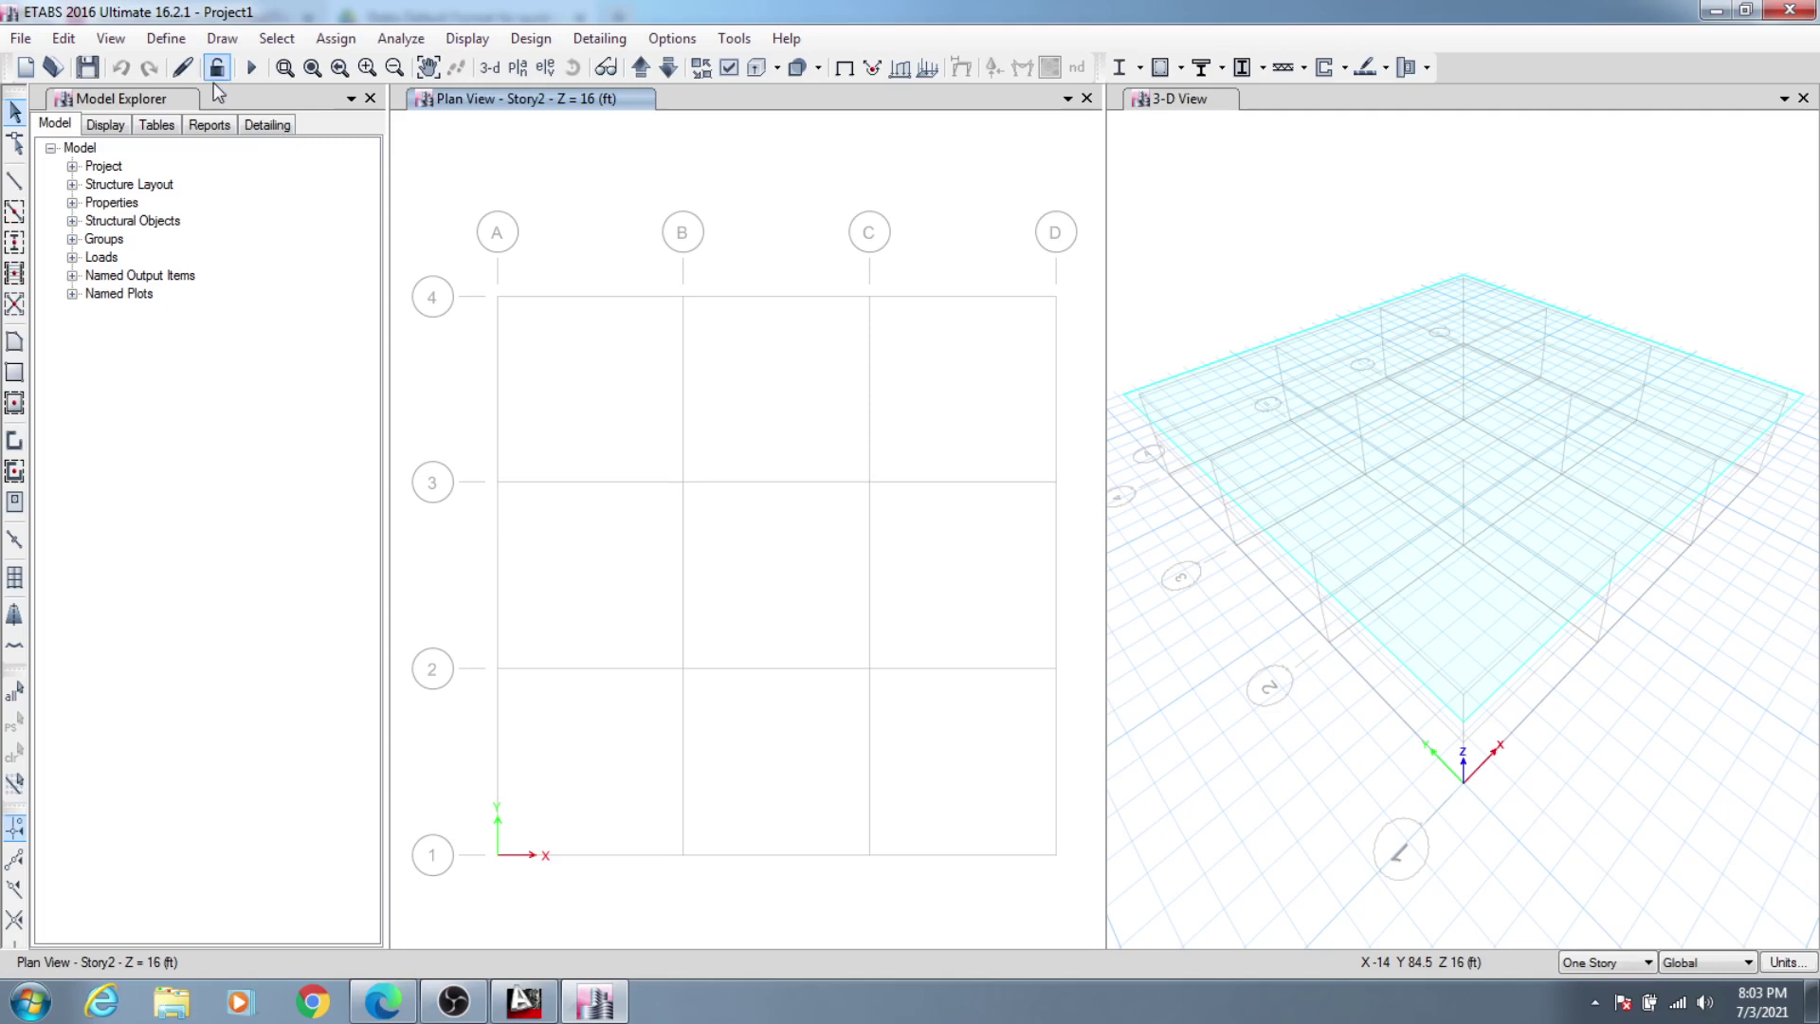
# Step: Check the material, modeling type and thickness of wall section Wall10, and leave its property data without changes
pyautogui.click(167, 39)
pyautogui.moveTo(317, 113)
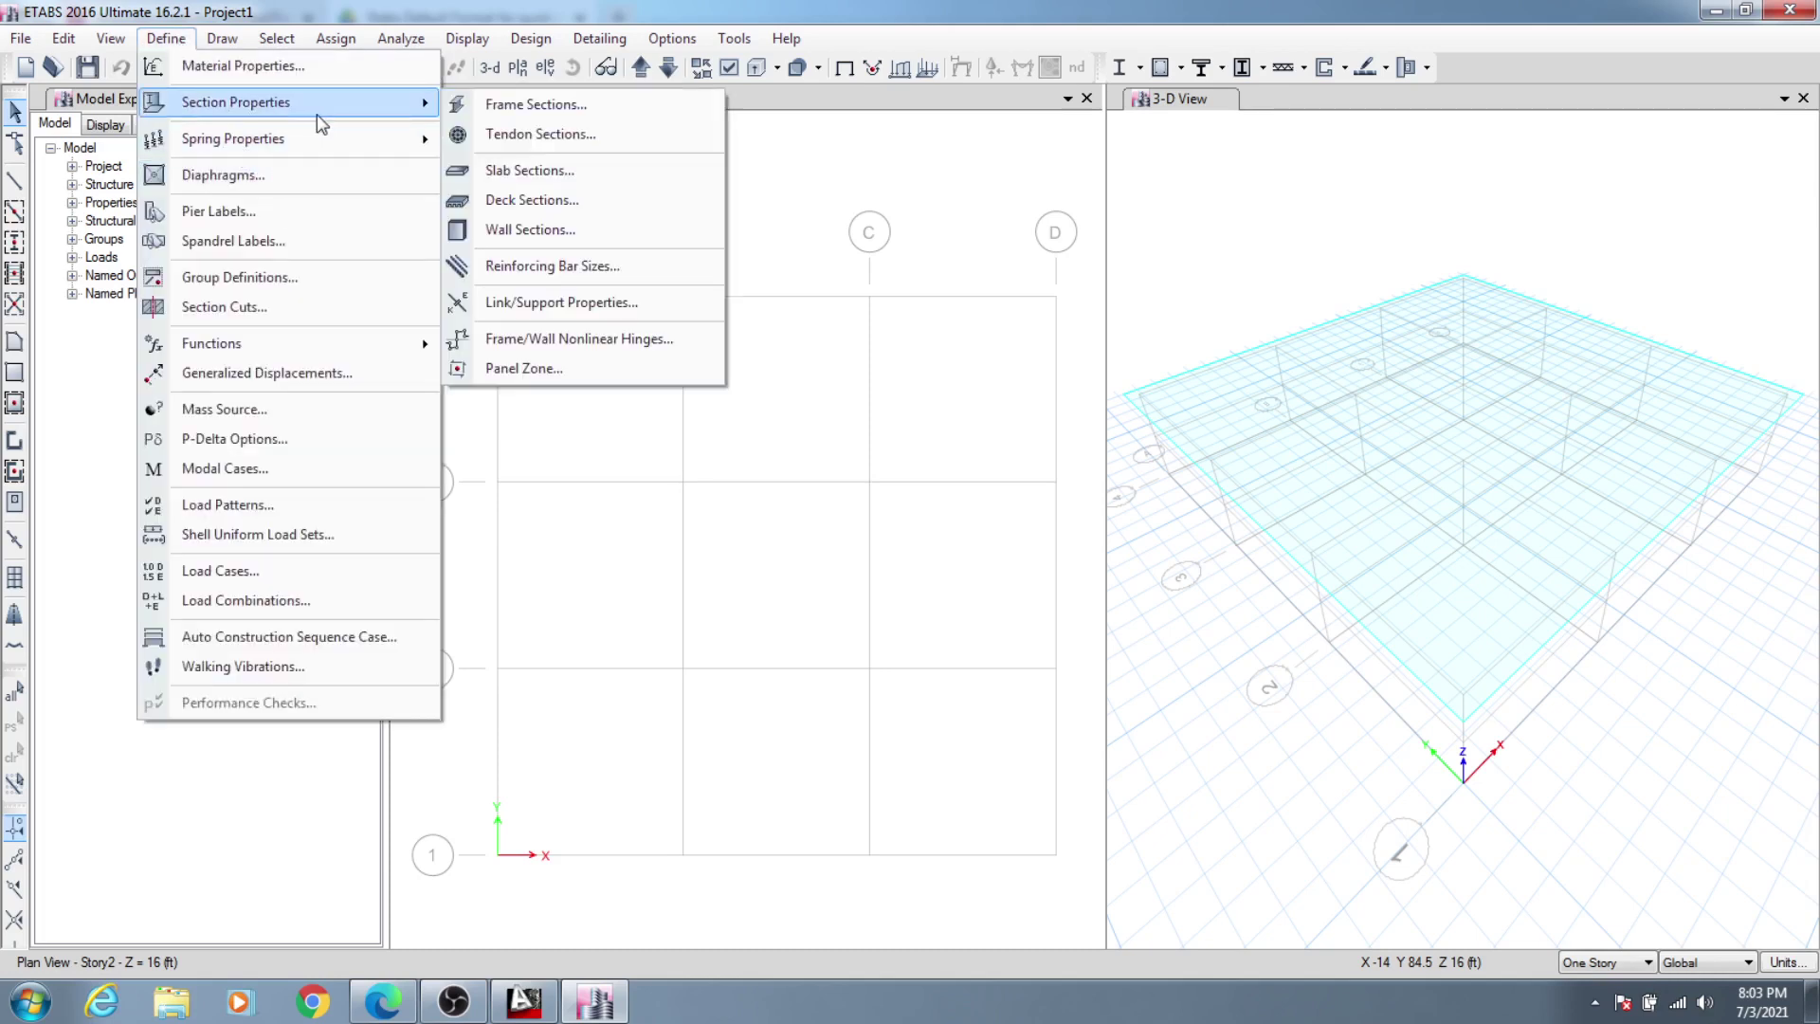
pyautogui.click(523, 220)
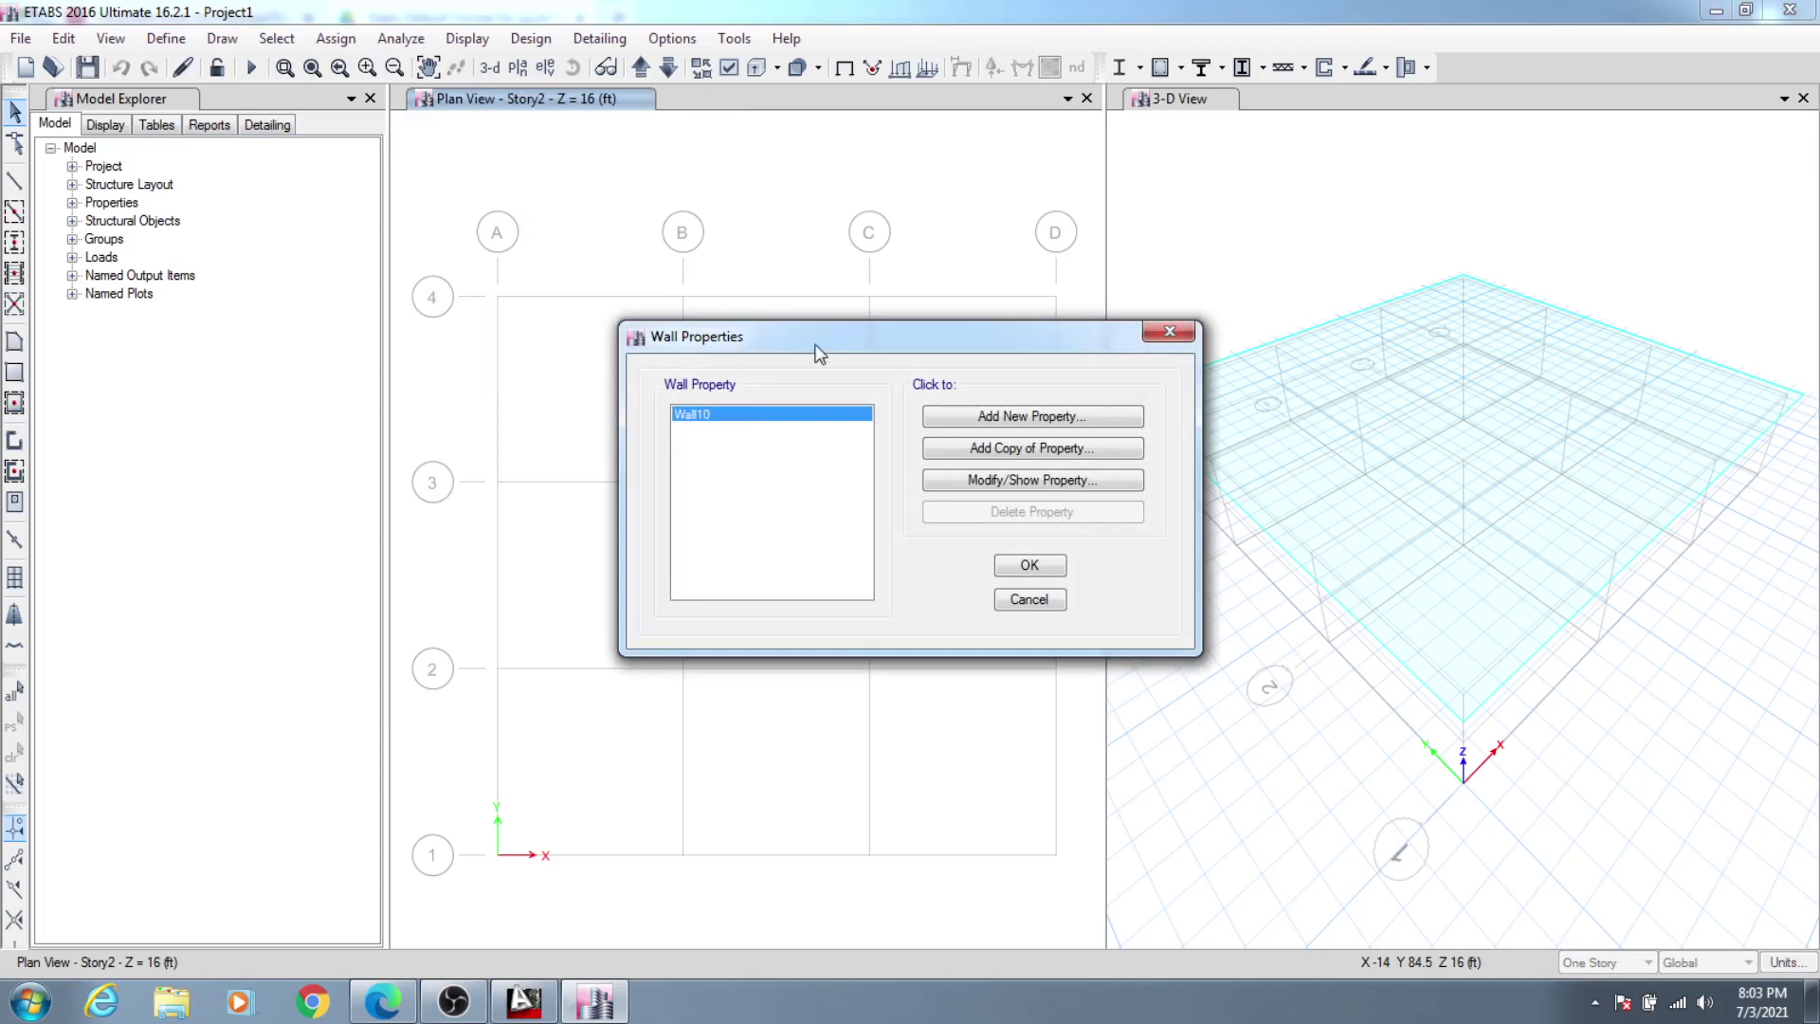
pyautogui.click(1038, 481)
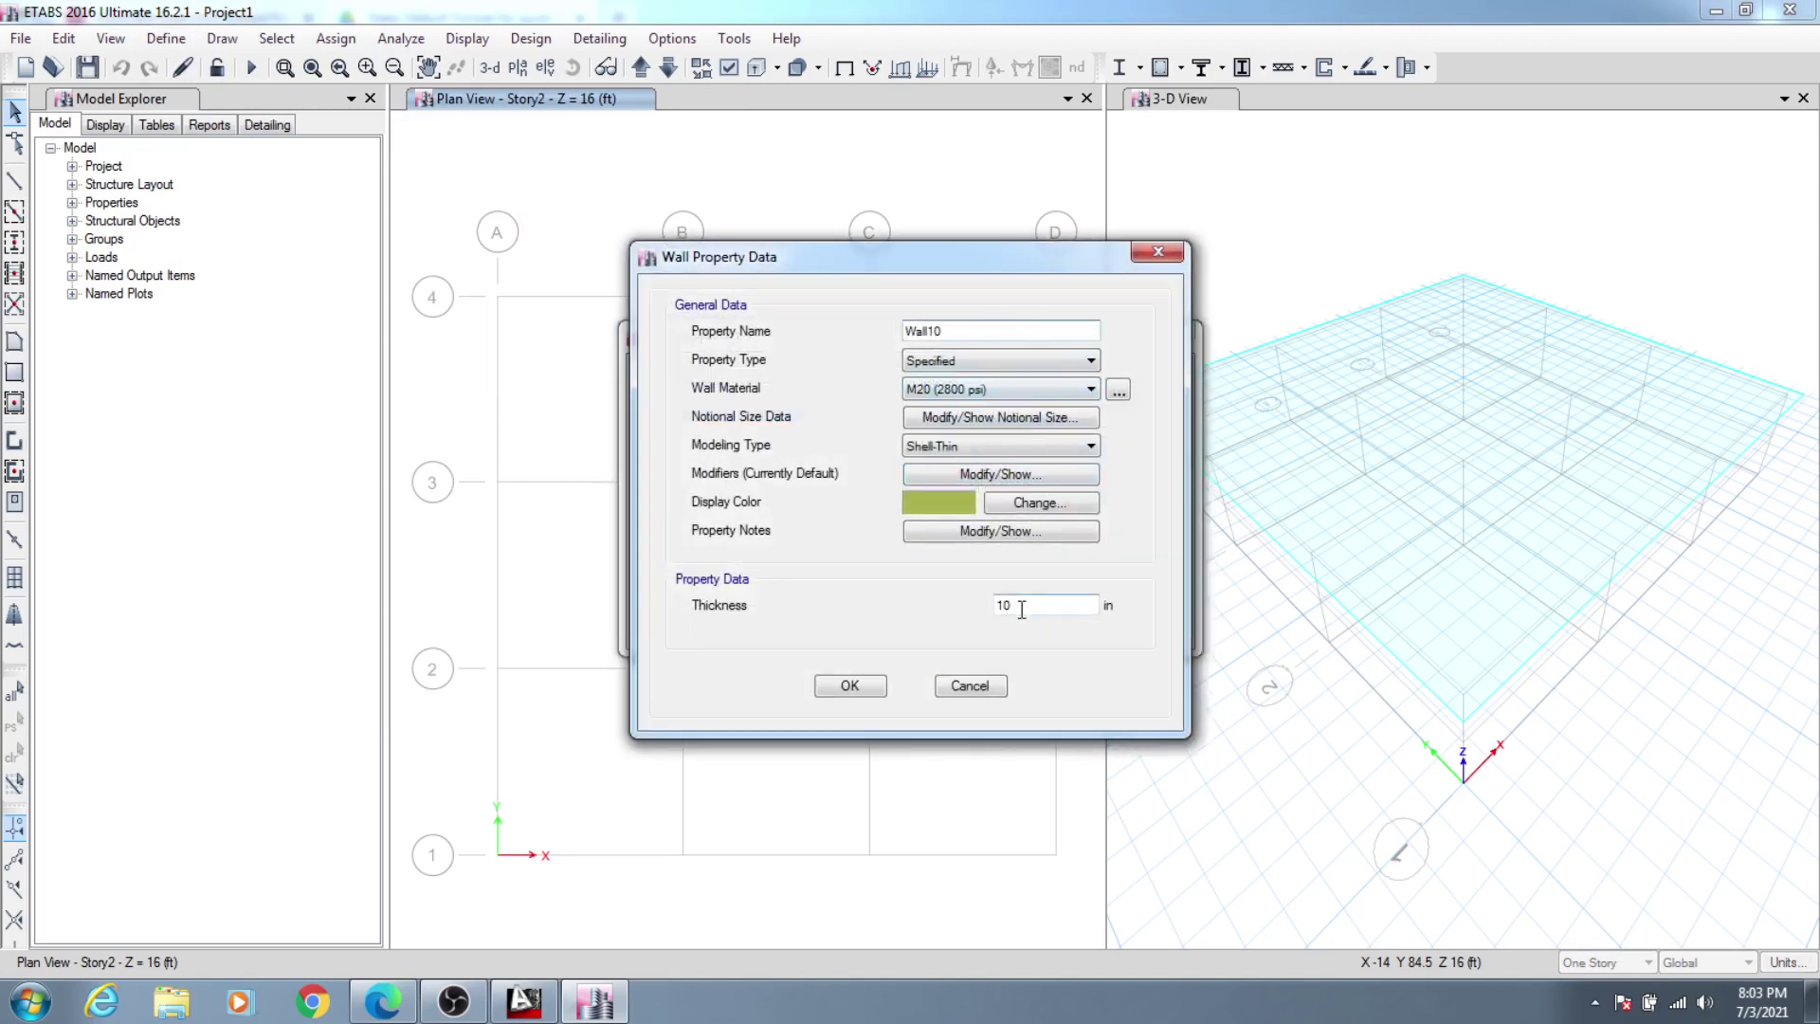
pyautogui.click(971, 689)
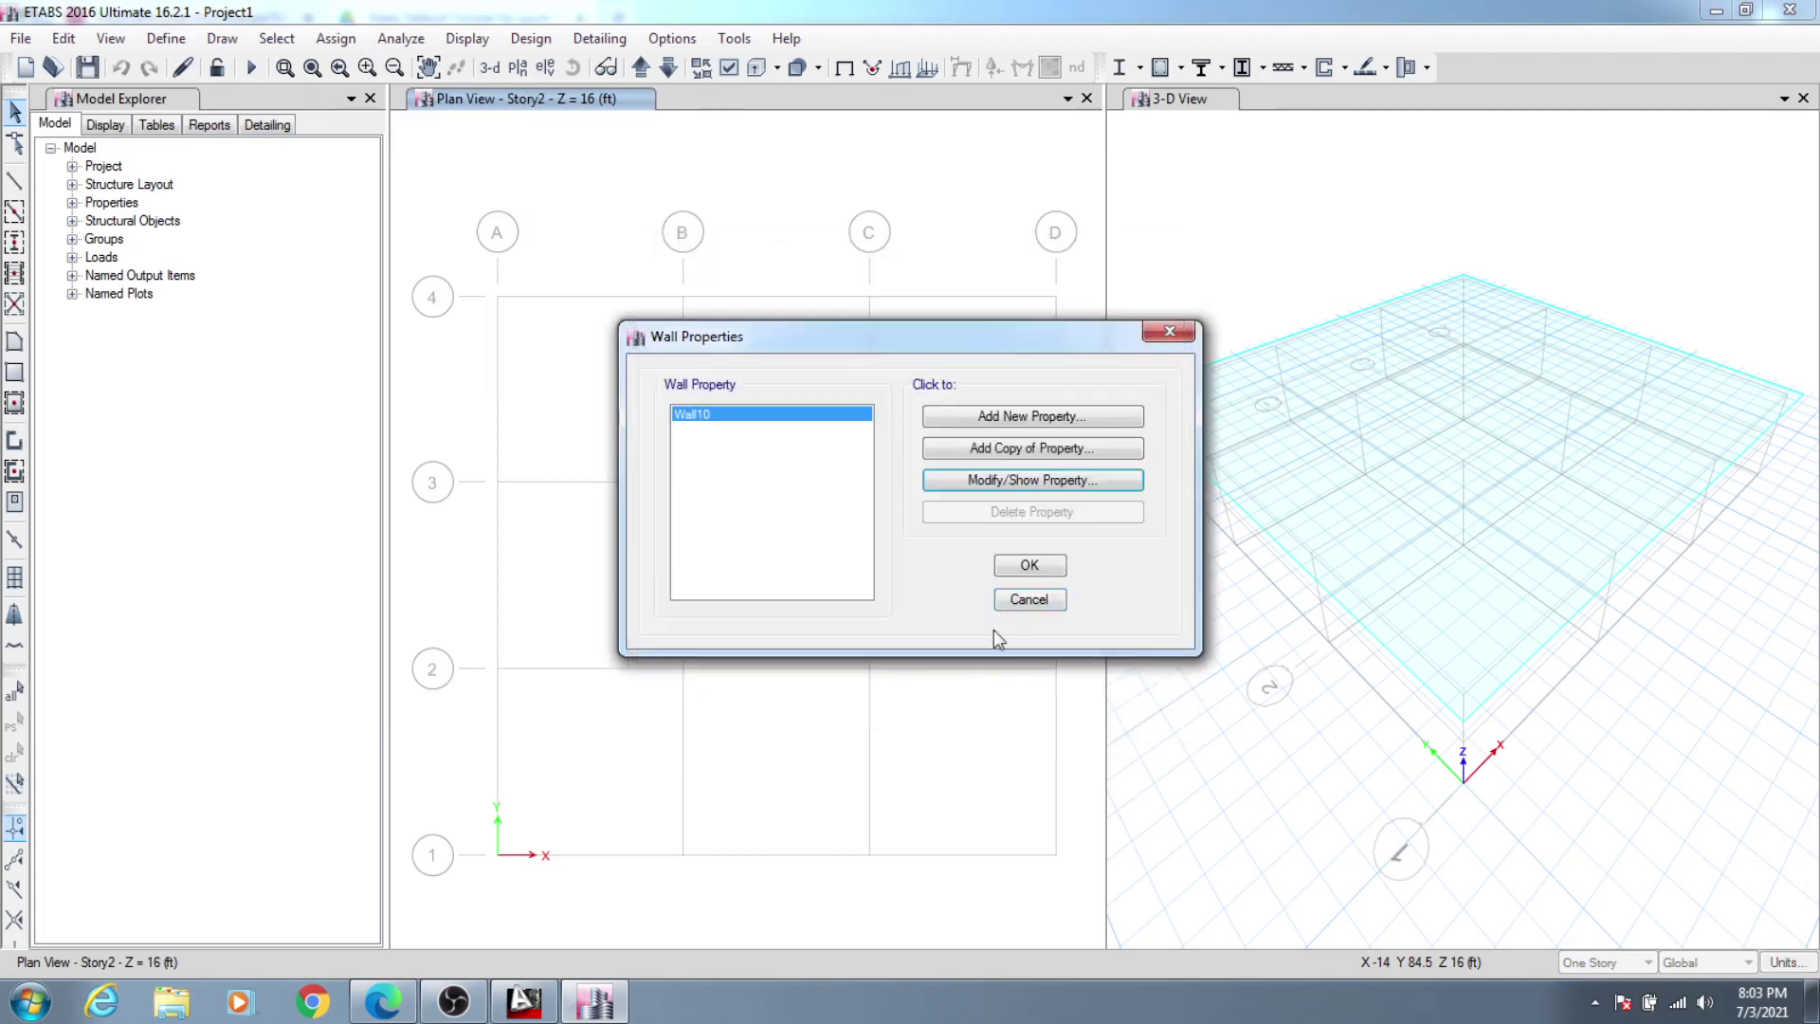
pyautogui.click(1030, 565)
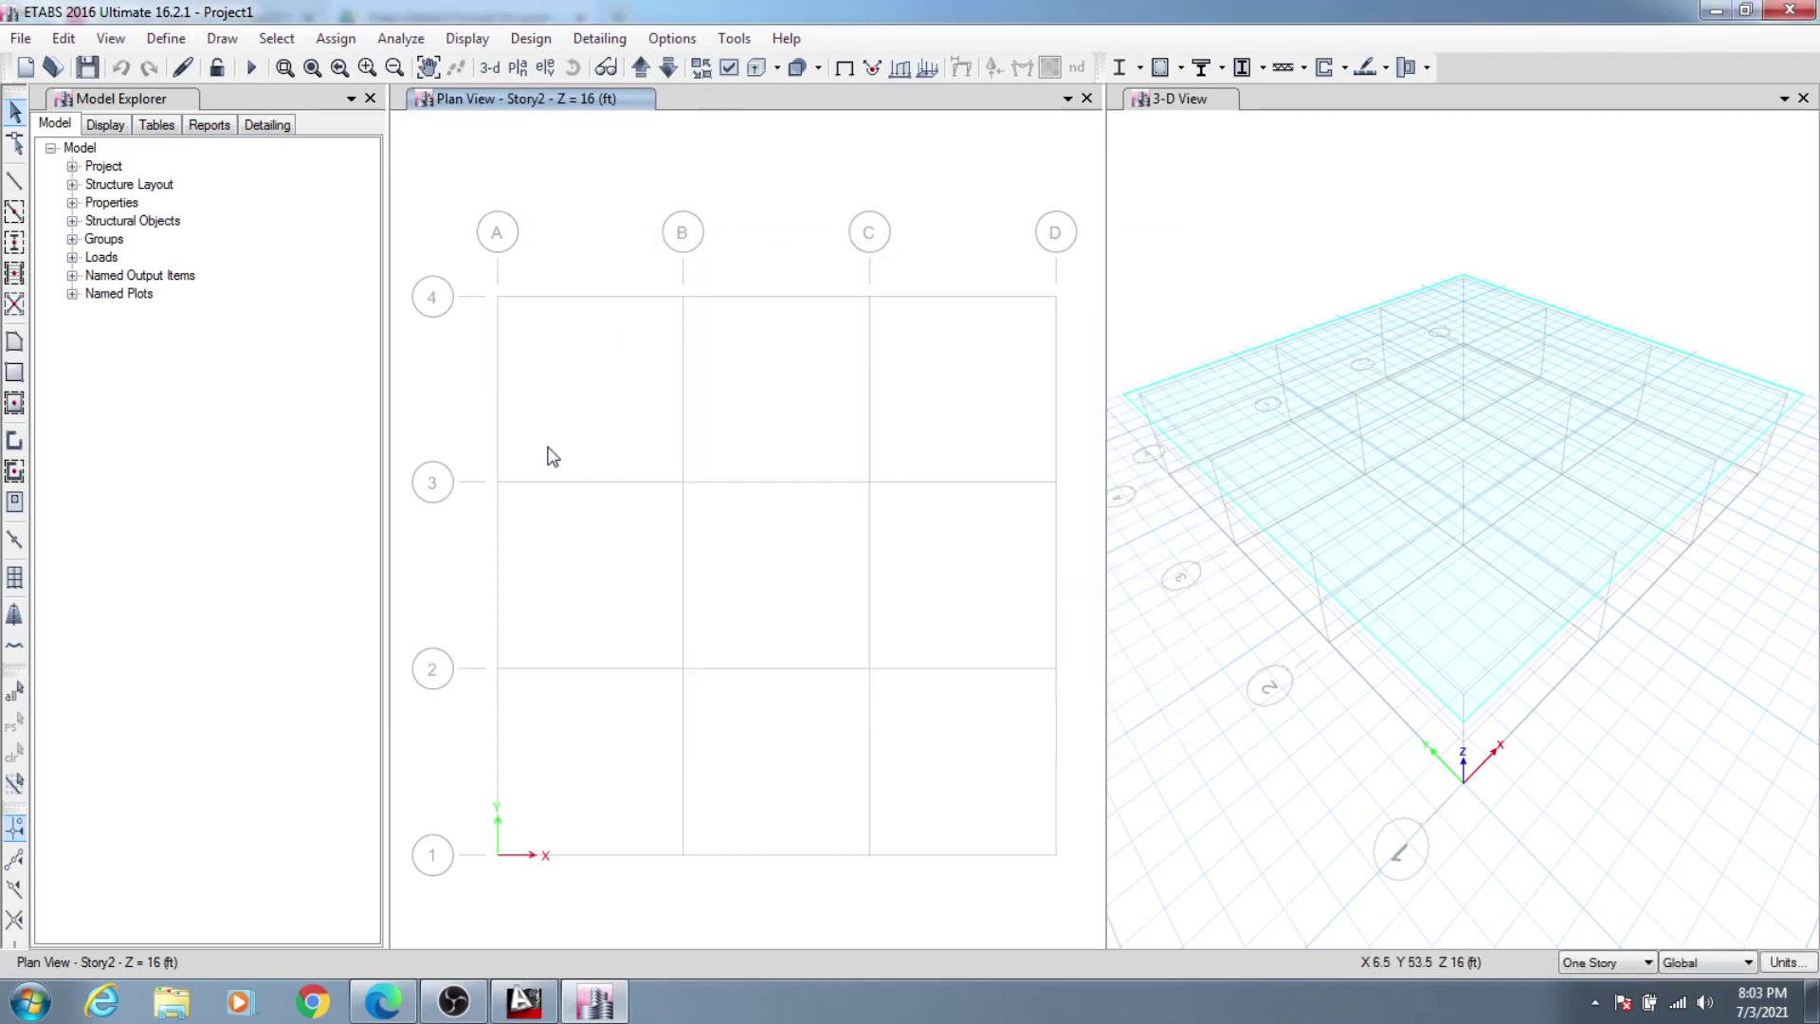
pyautogui.click(455, 1002)
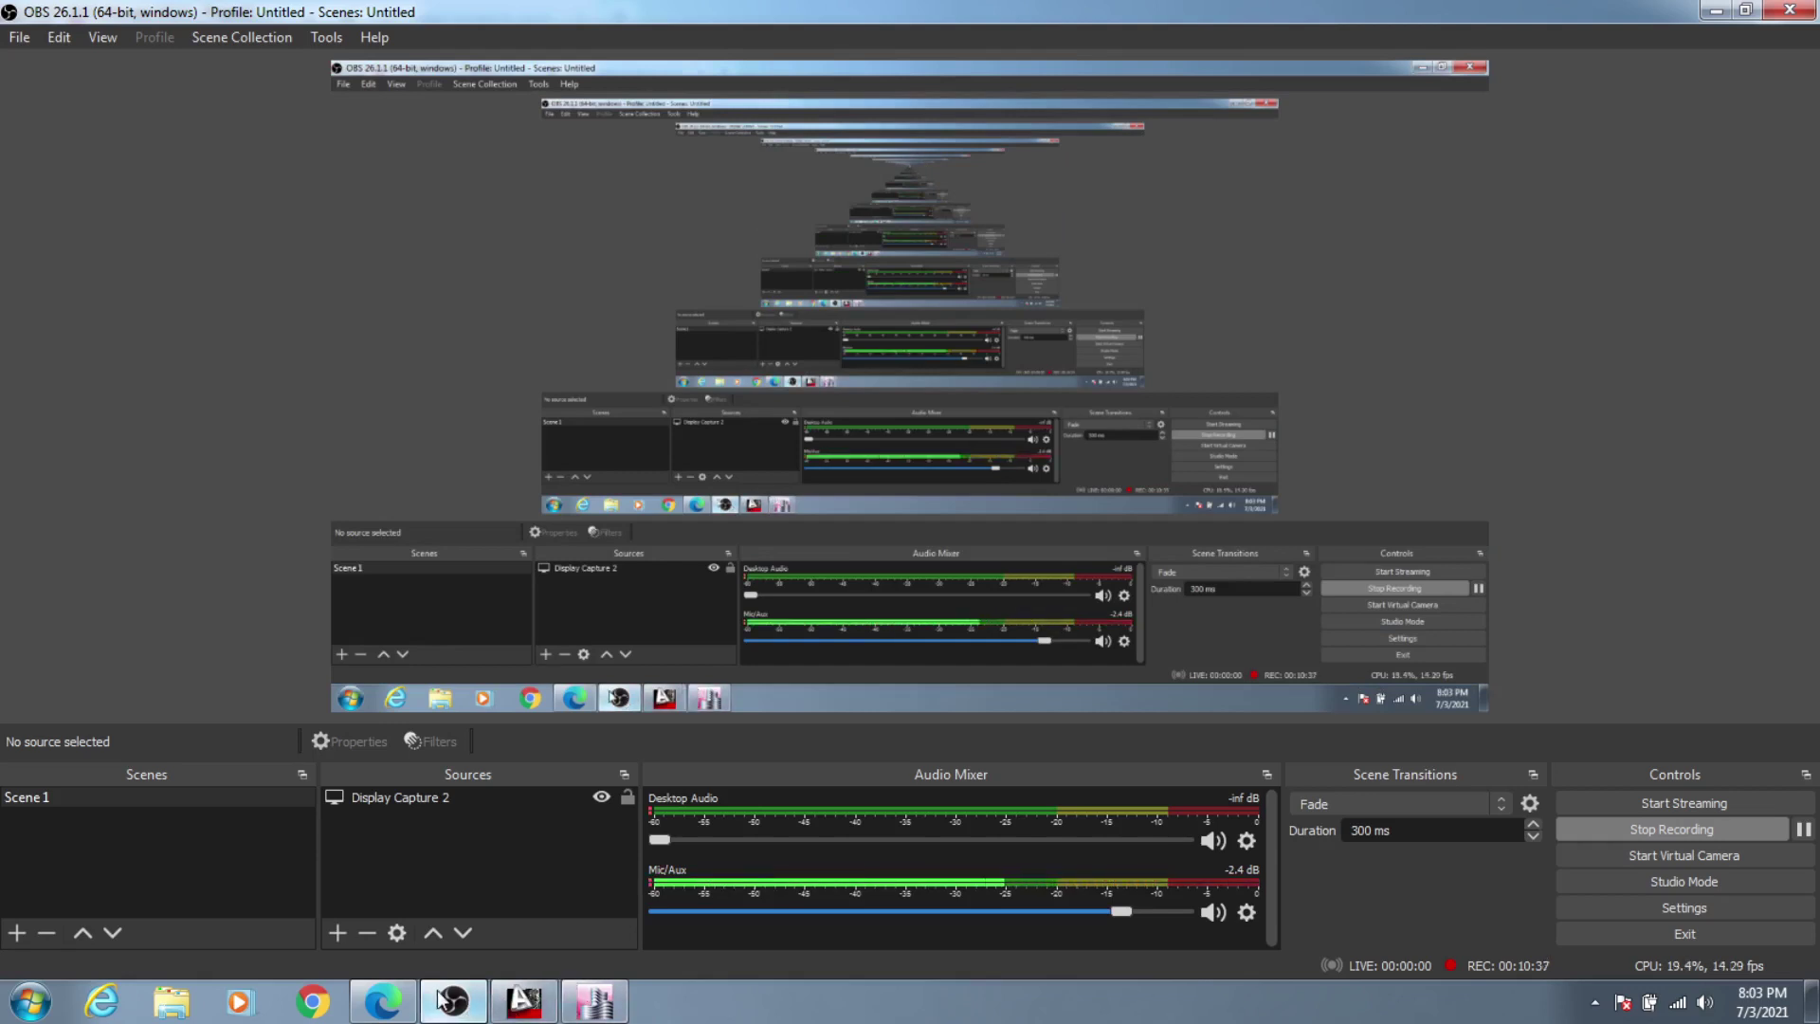
pyautogui.click(595, 1002)
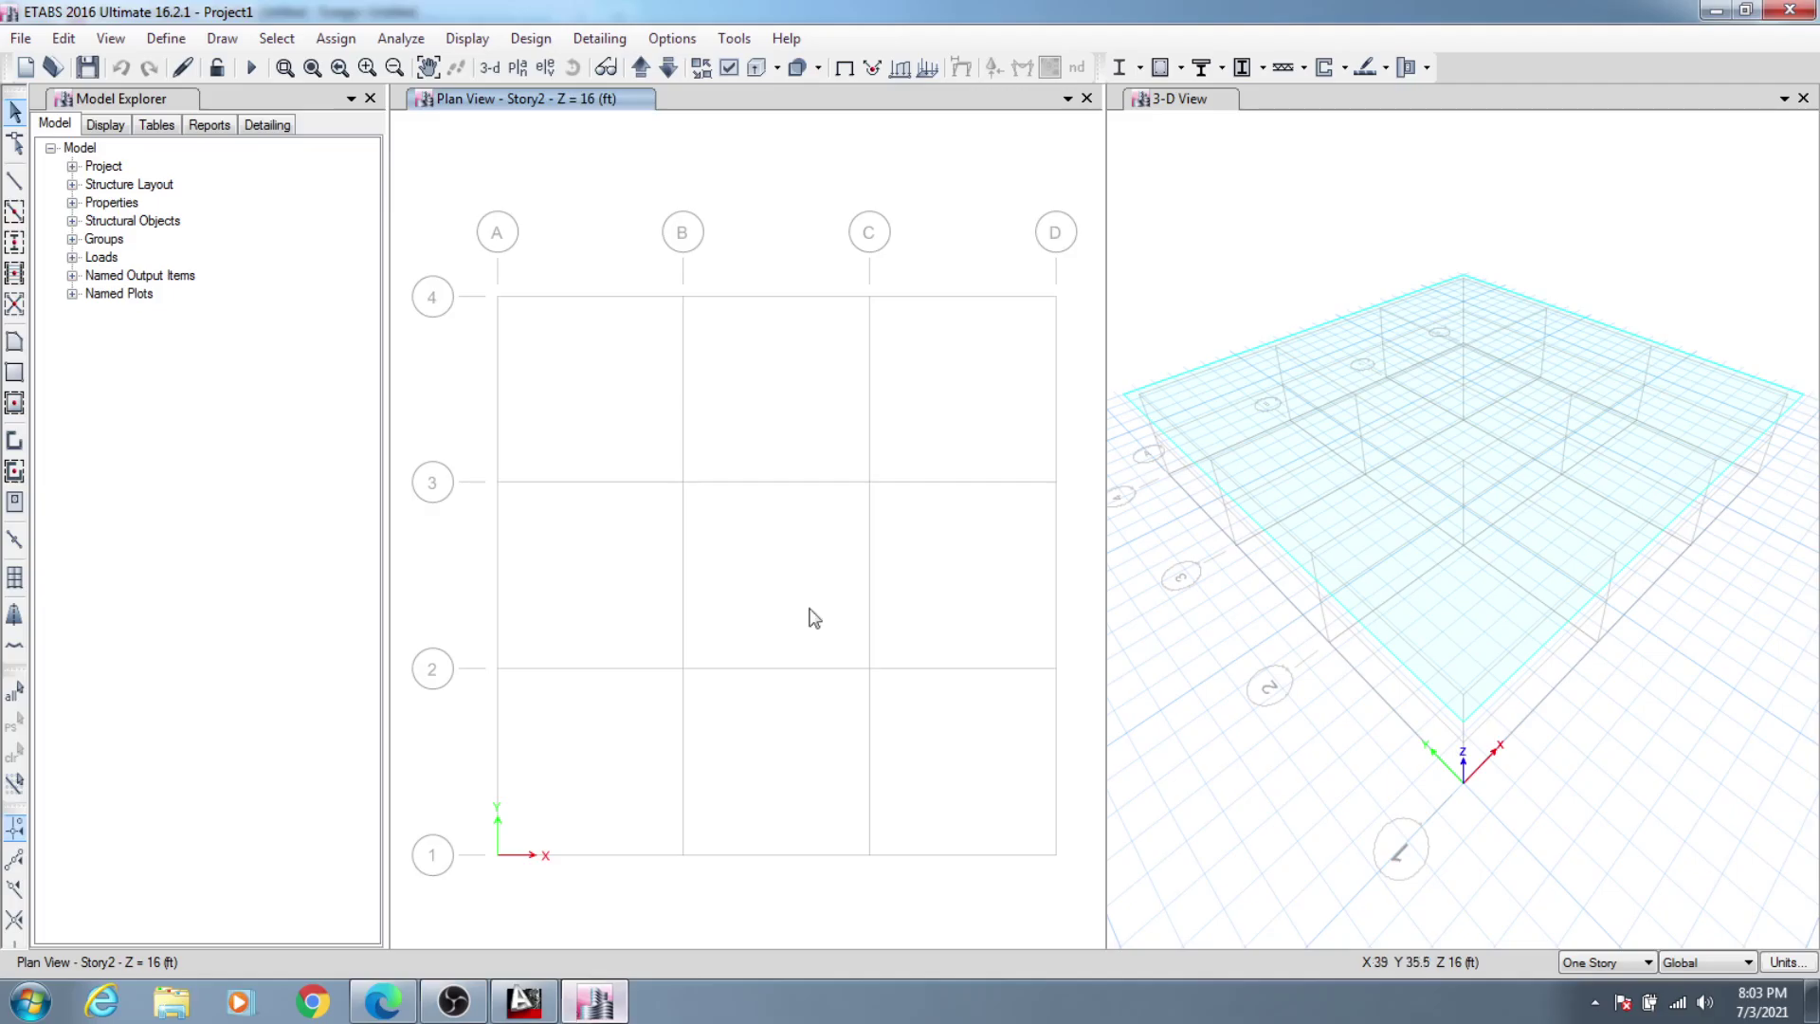
pyautogui.moveTo(813, 618); pyautogui.dragTo(755, 605, button='middle')
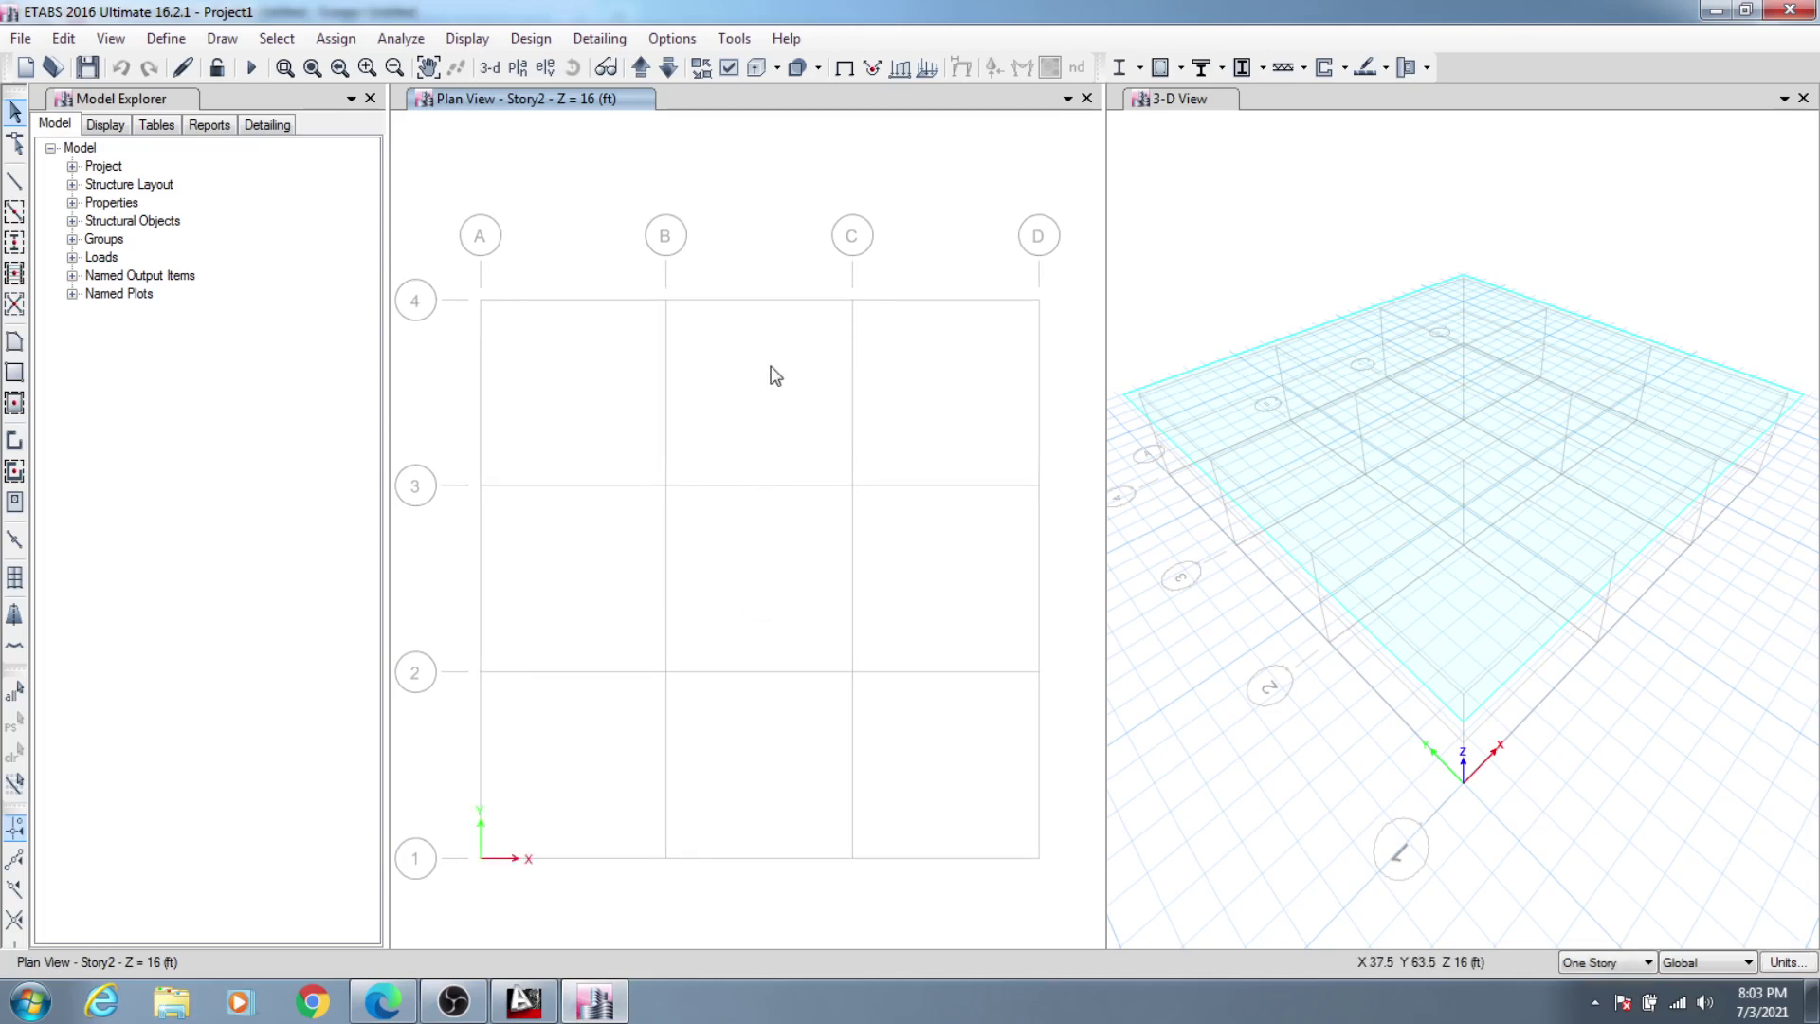
pyautogui.rightClick(709, 318)
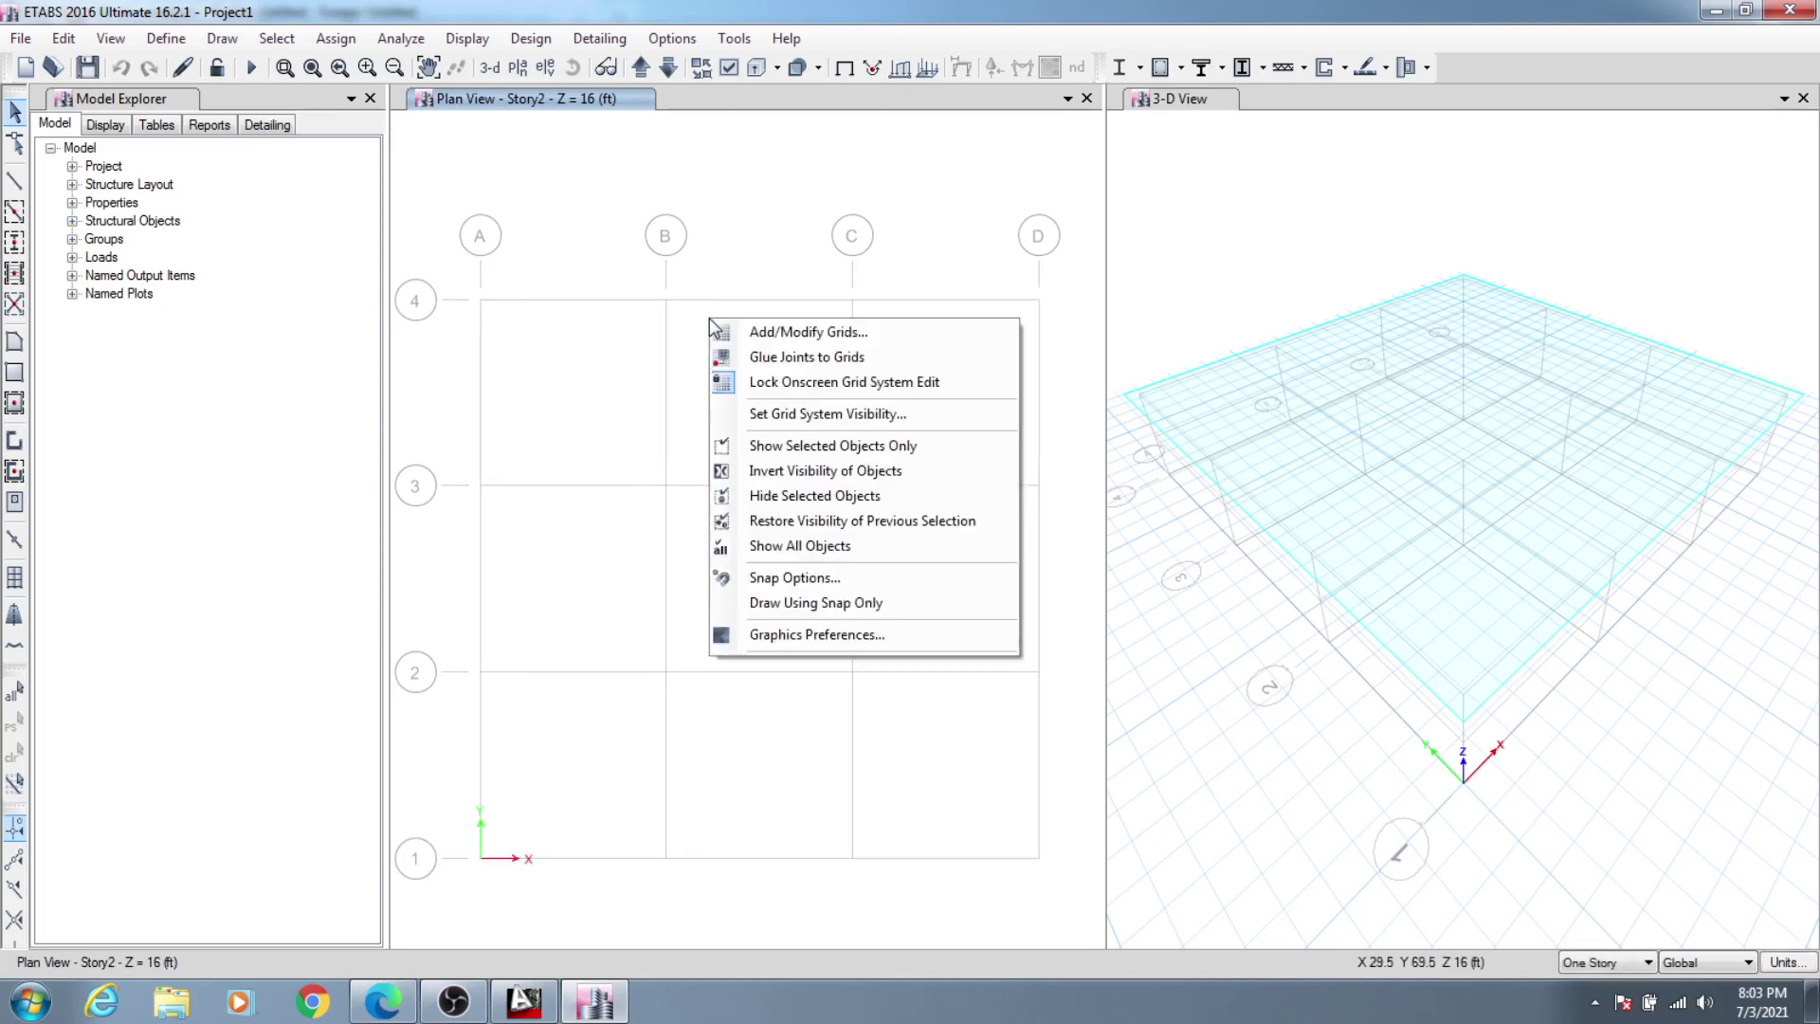
pyautogui.click(775, 248)
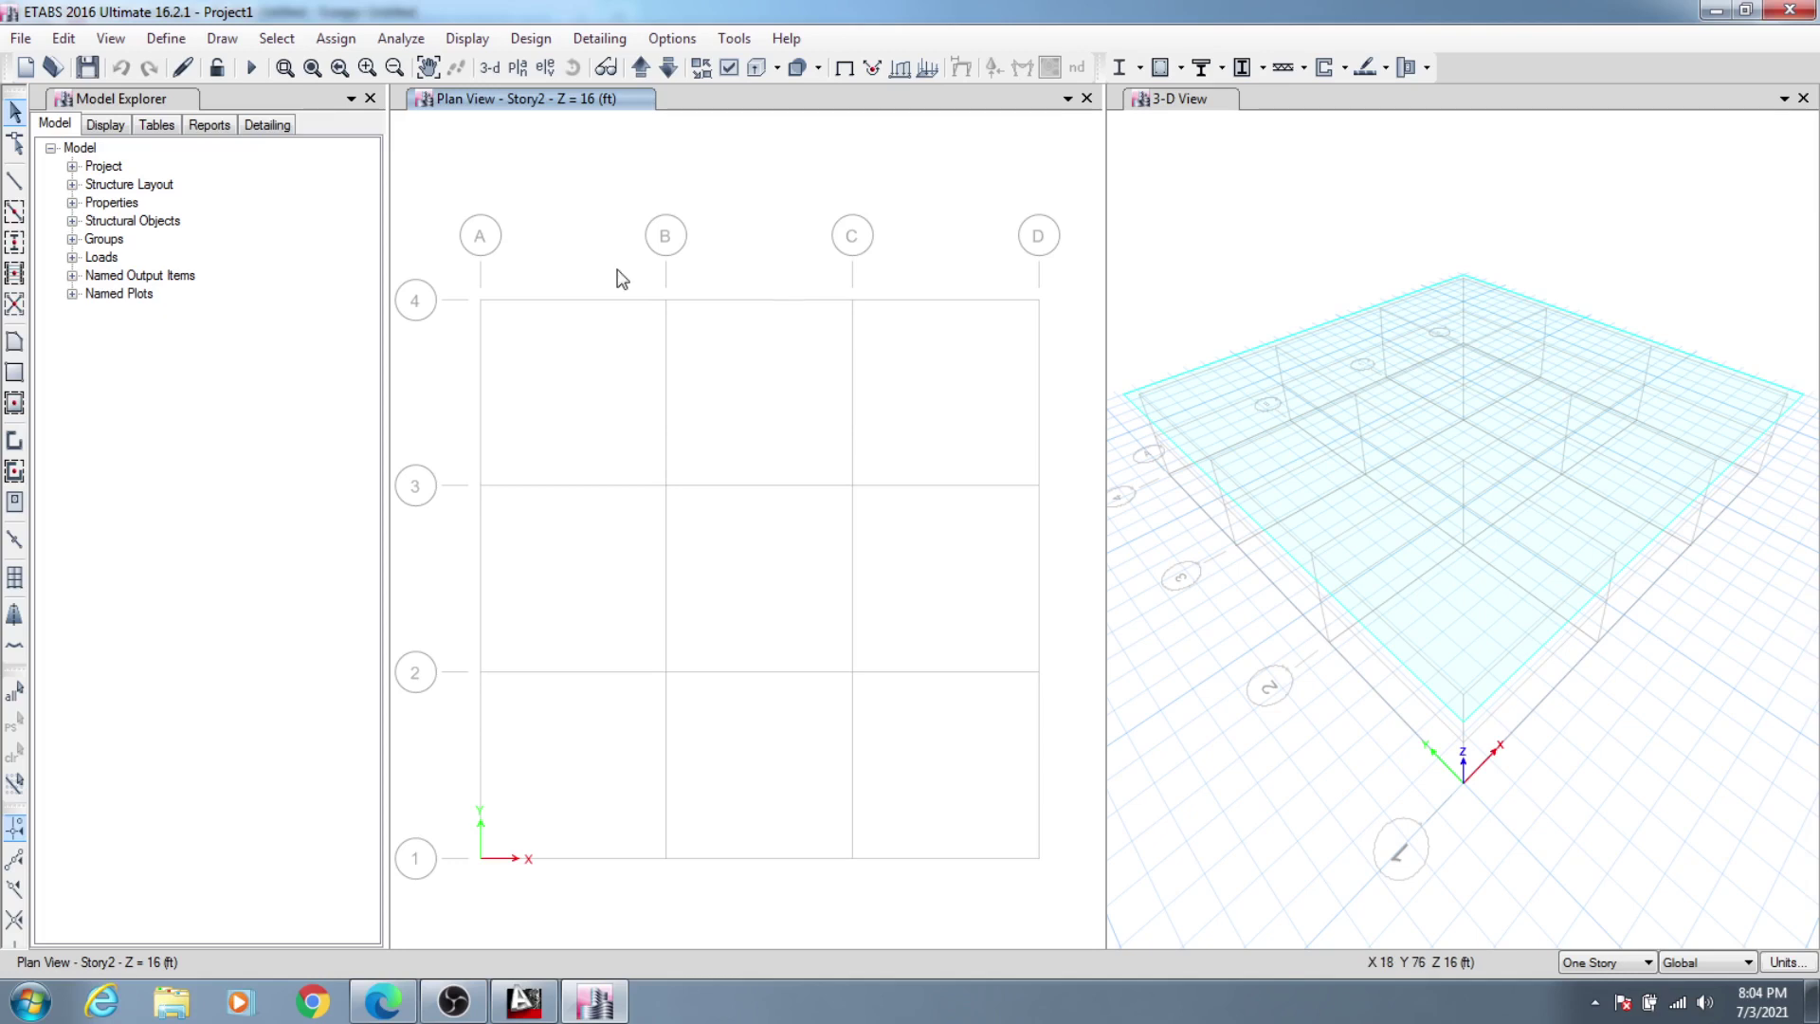
pyautogui.moveTo(774, 606); pyautogui.dragTo(756, 581, button='middle')
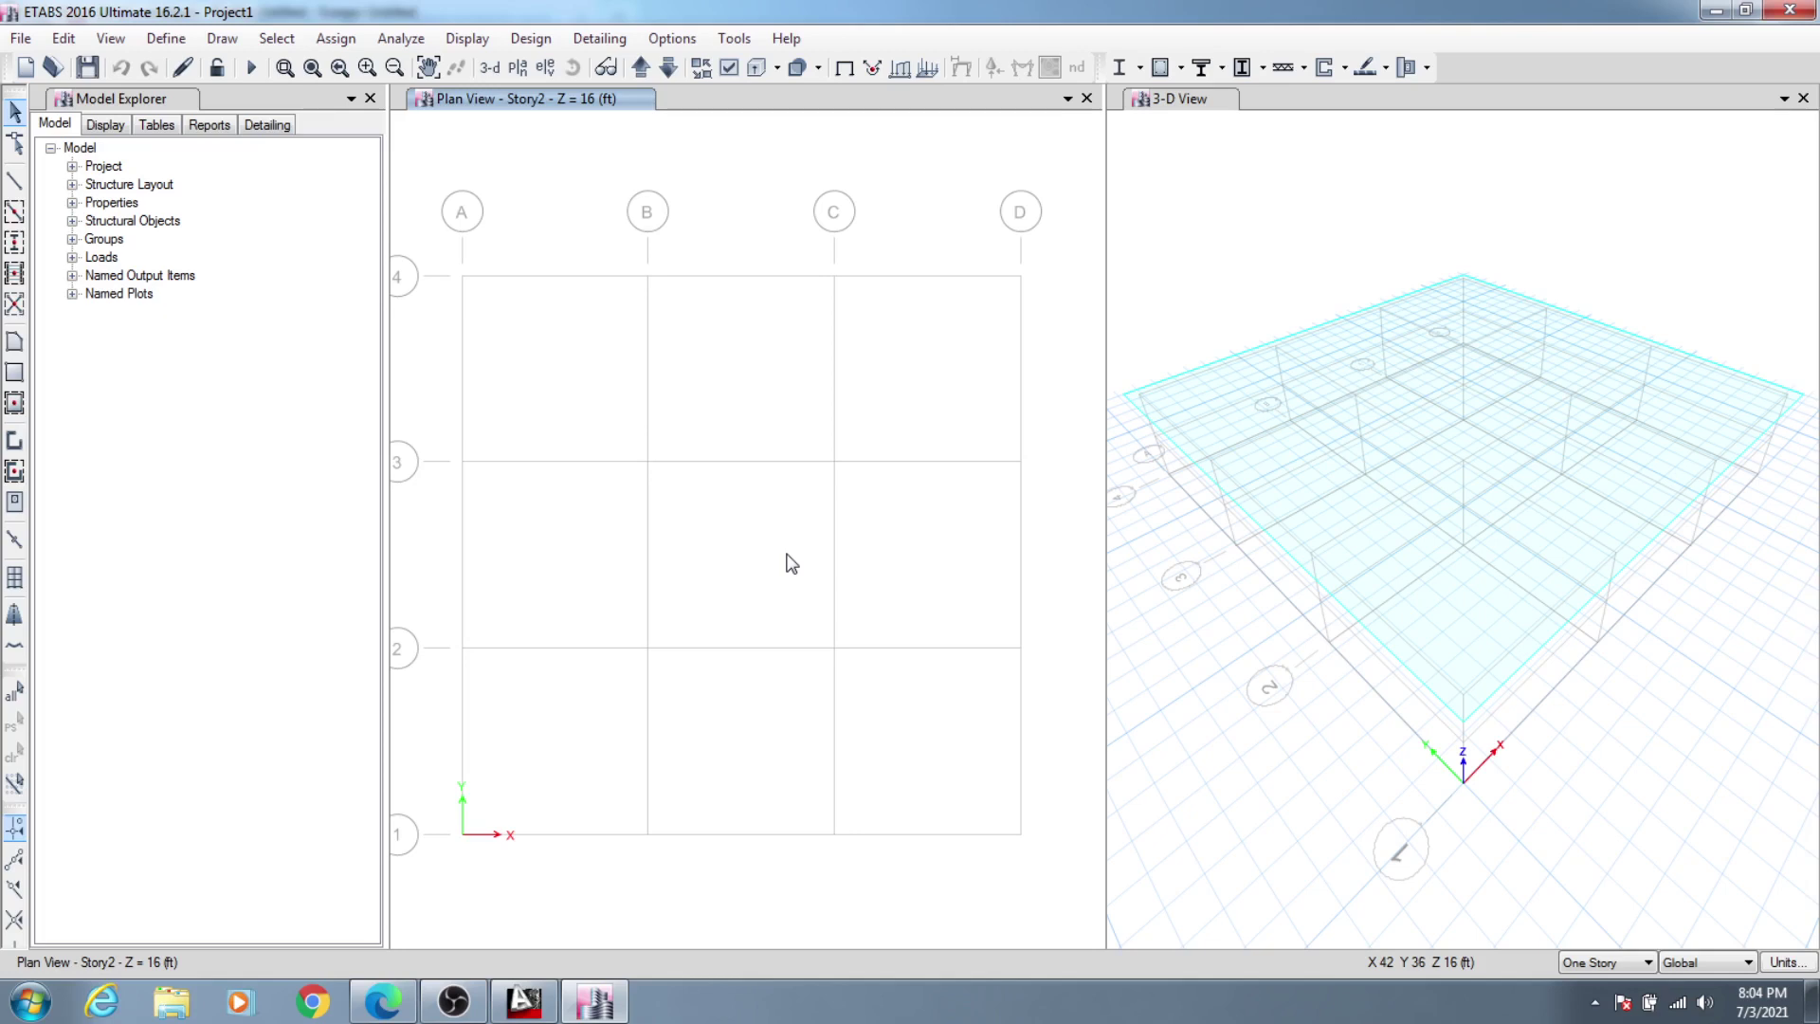
pyautogui.moveTo(790, 646); pyautogui.dragTo(794, 620, button='middle')
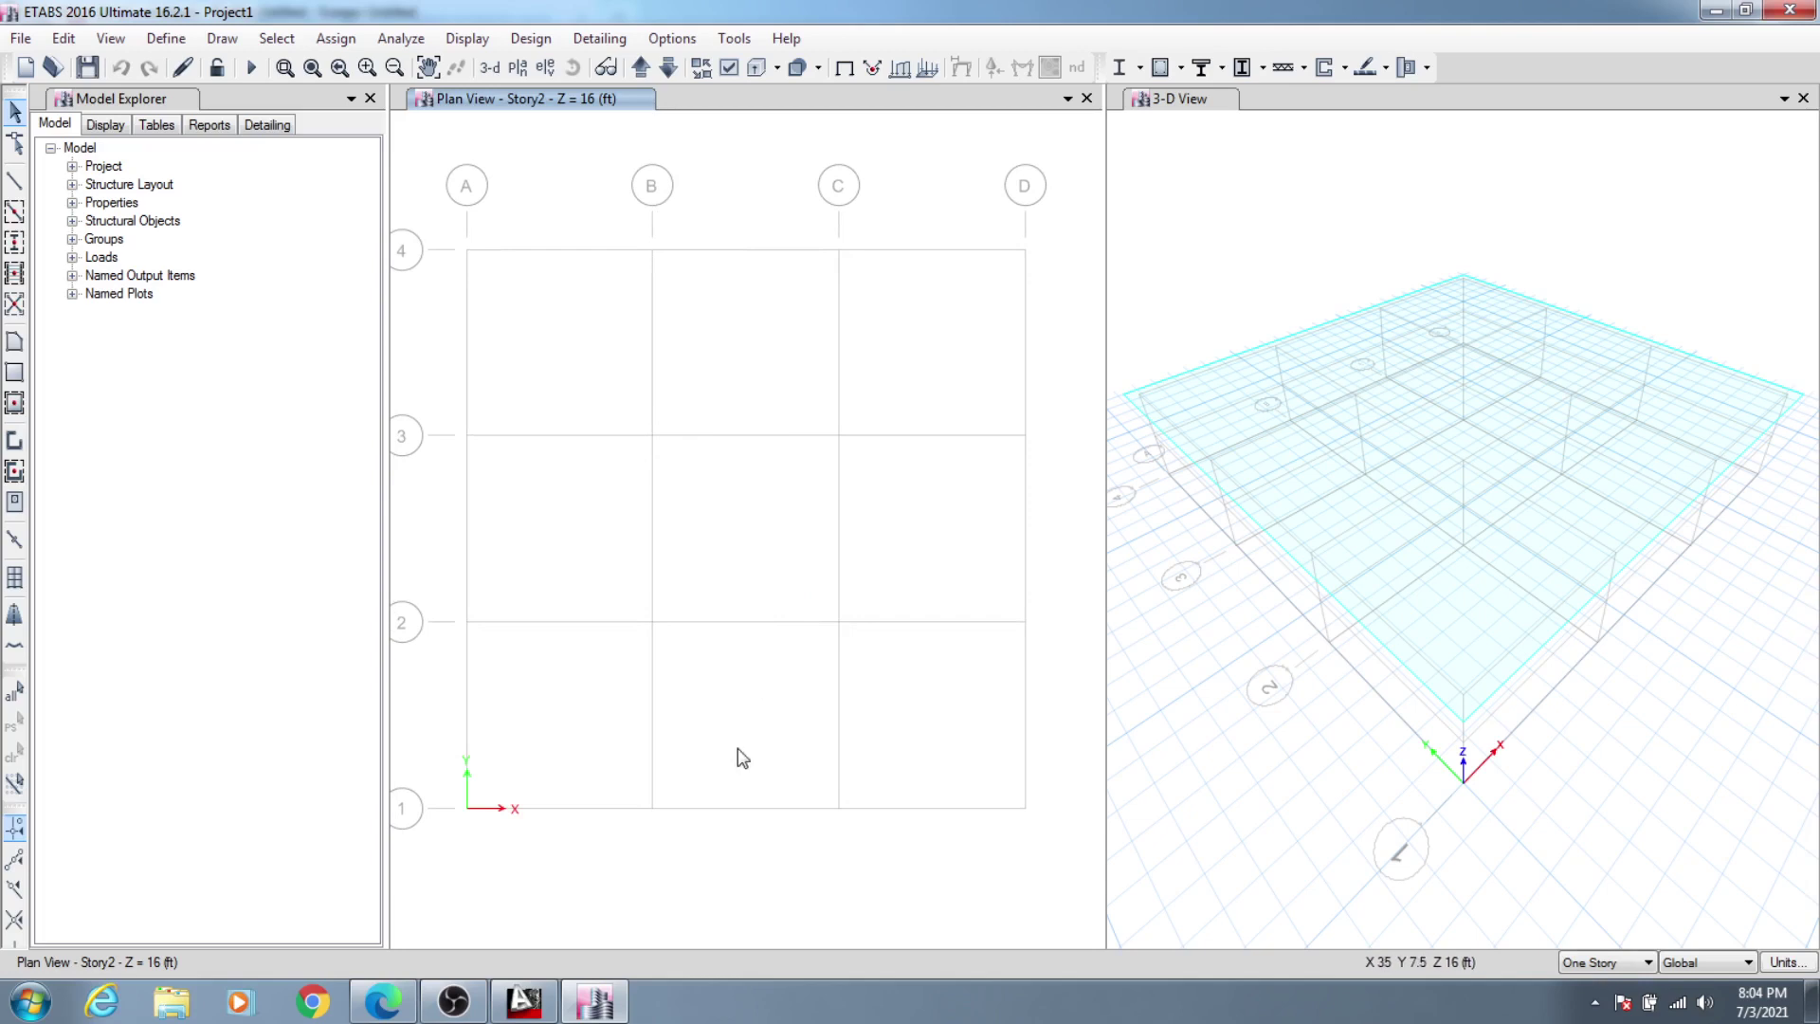
# Step: Switch to the Google Drive folder in the browser, dismiss its notices and show the files as a list
pyautogui.click(383, 1002)
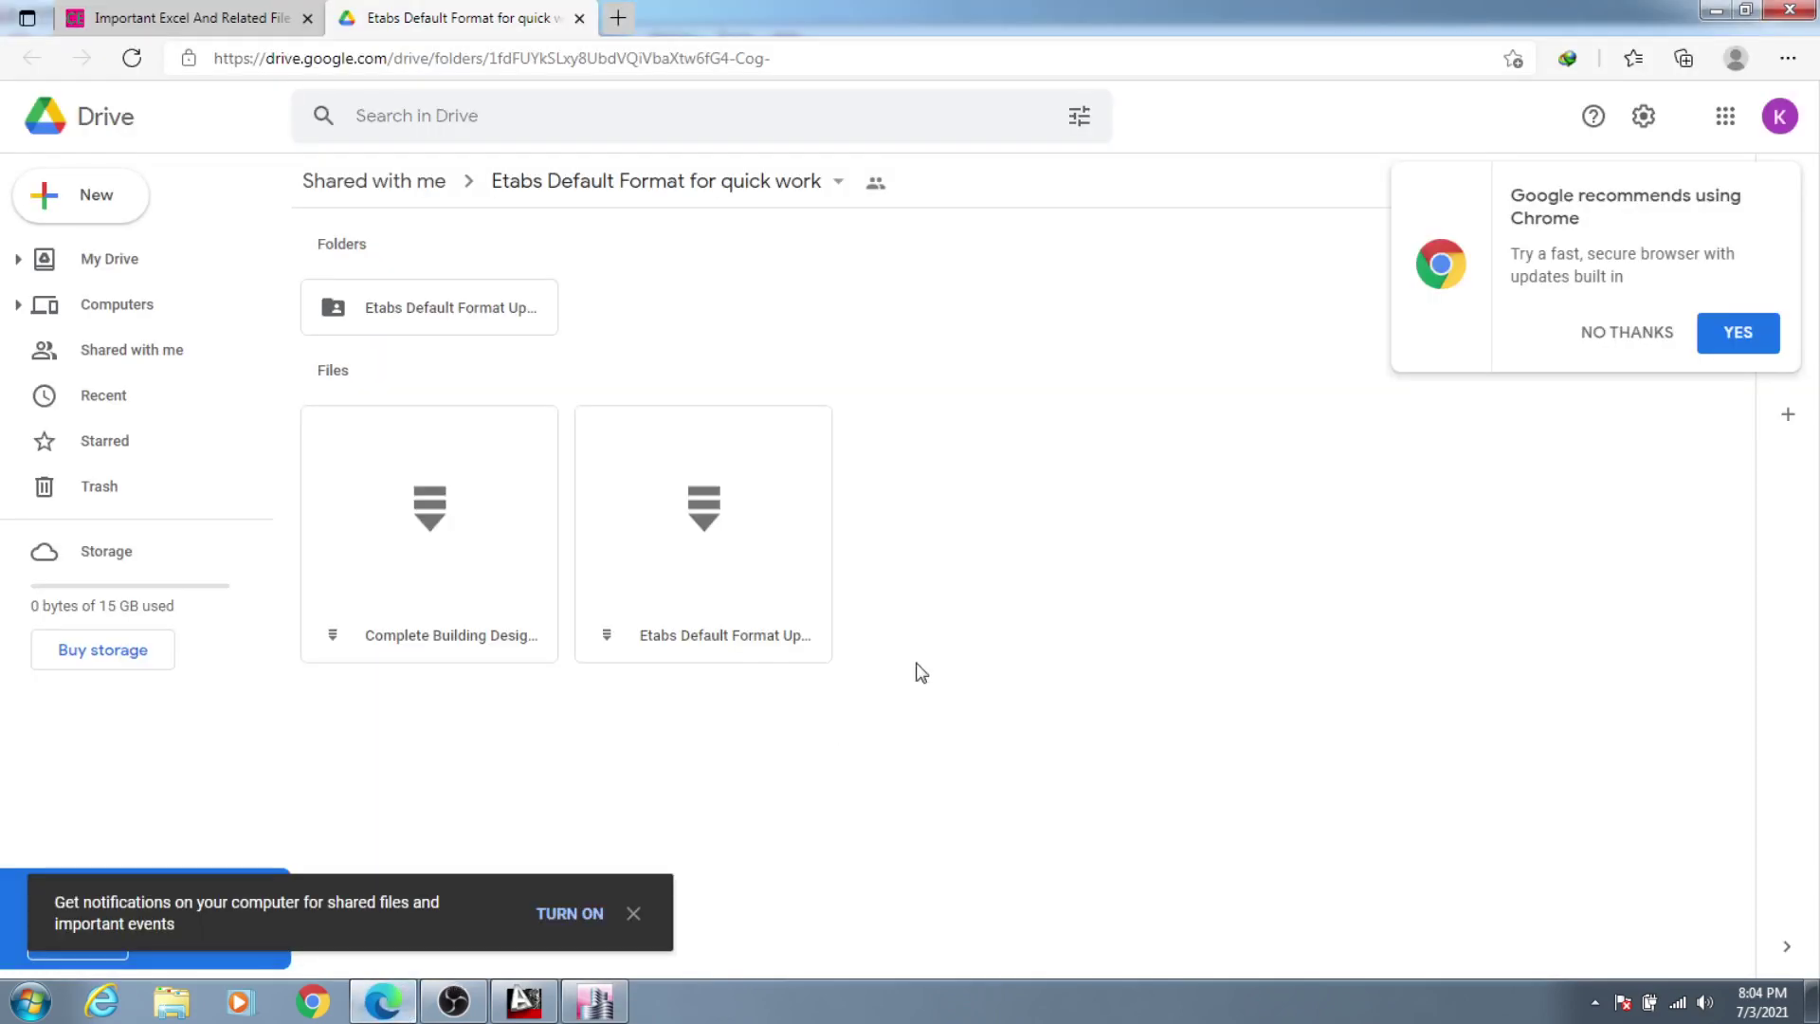
pyautogui.click(636, 915)
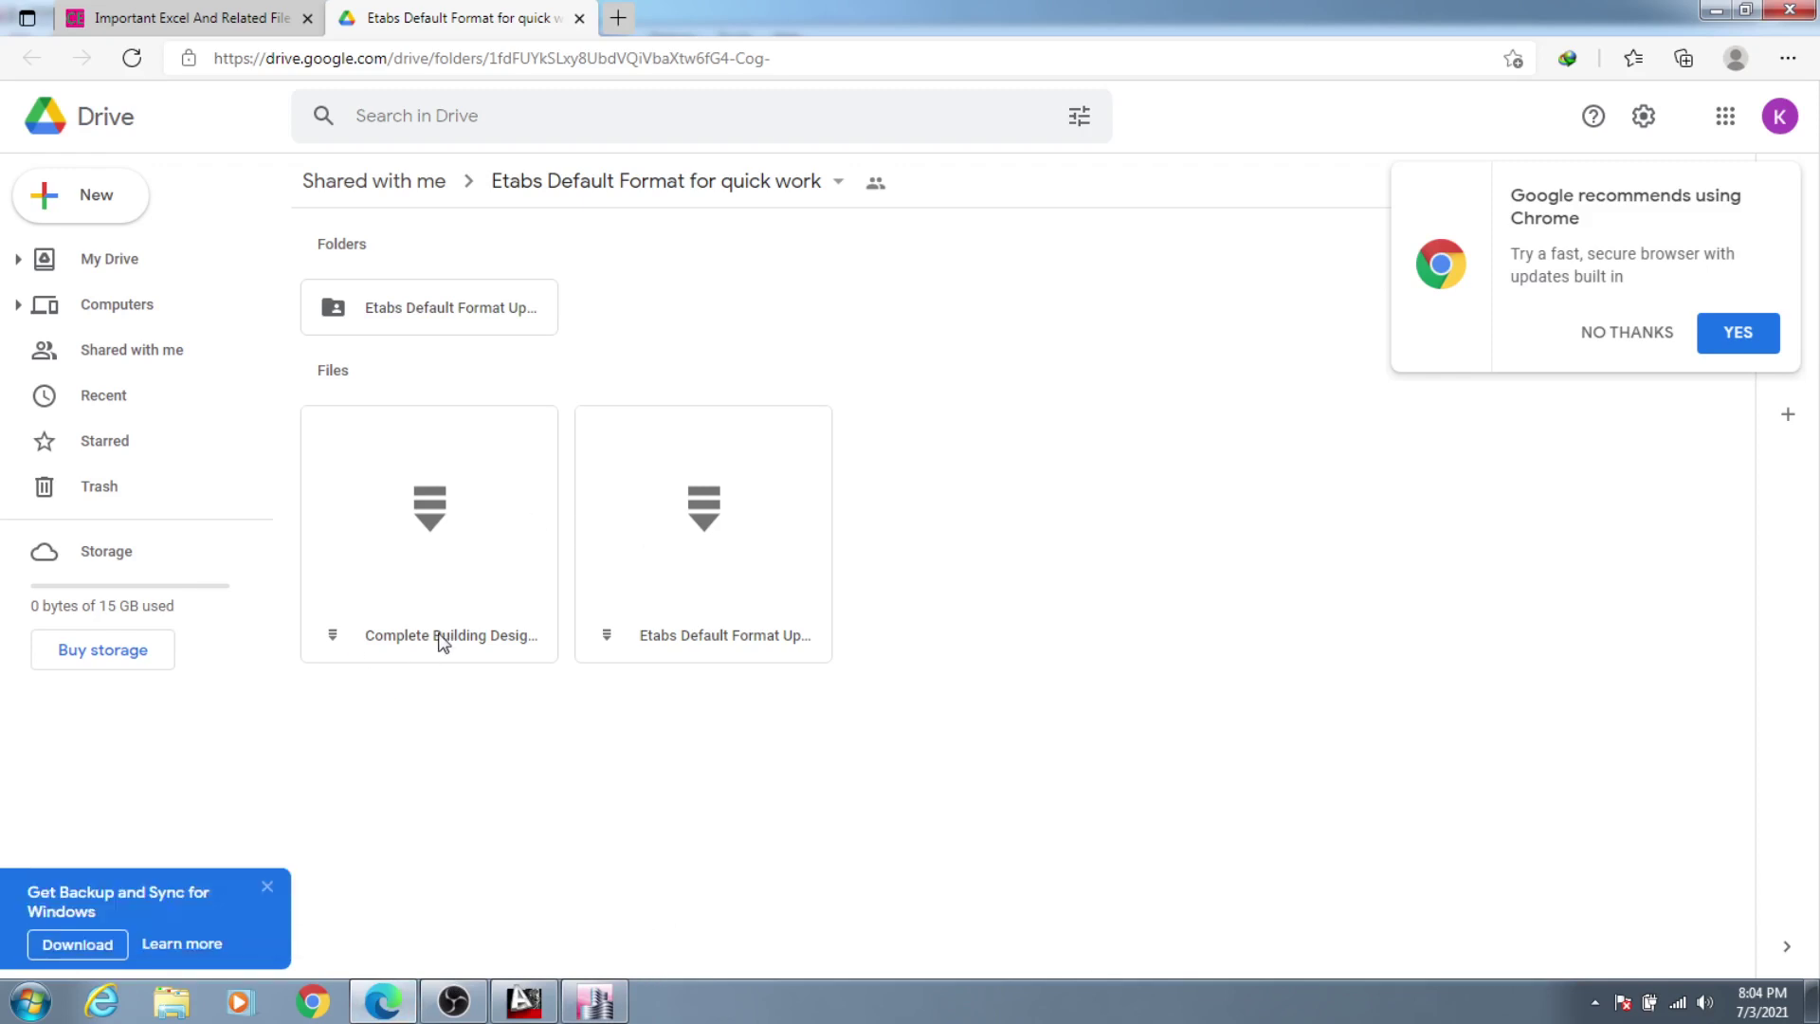
pyautogui.click(267, 887)
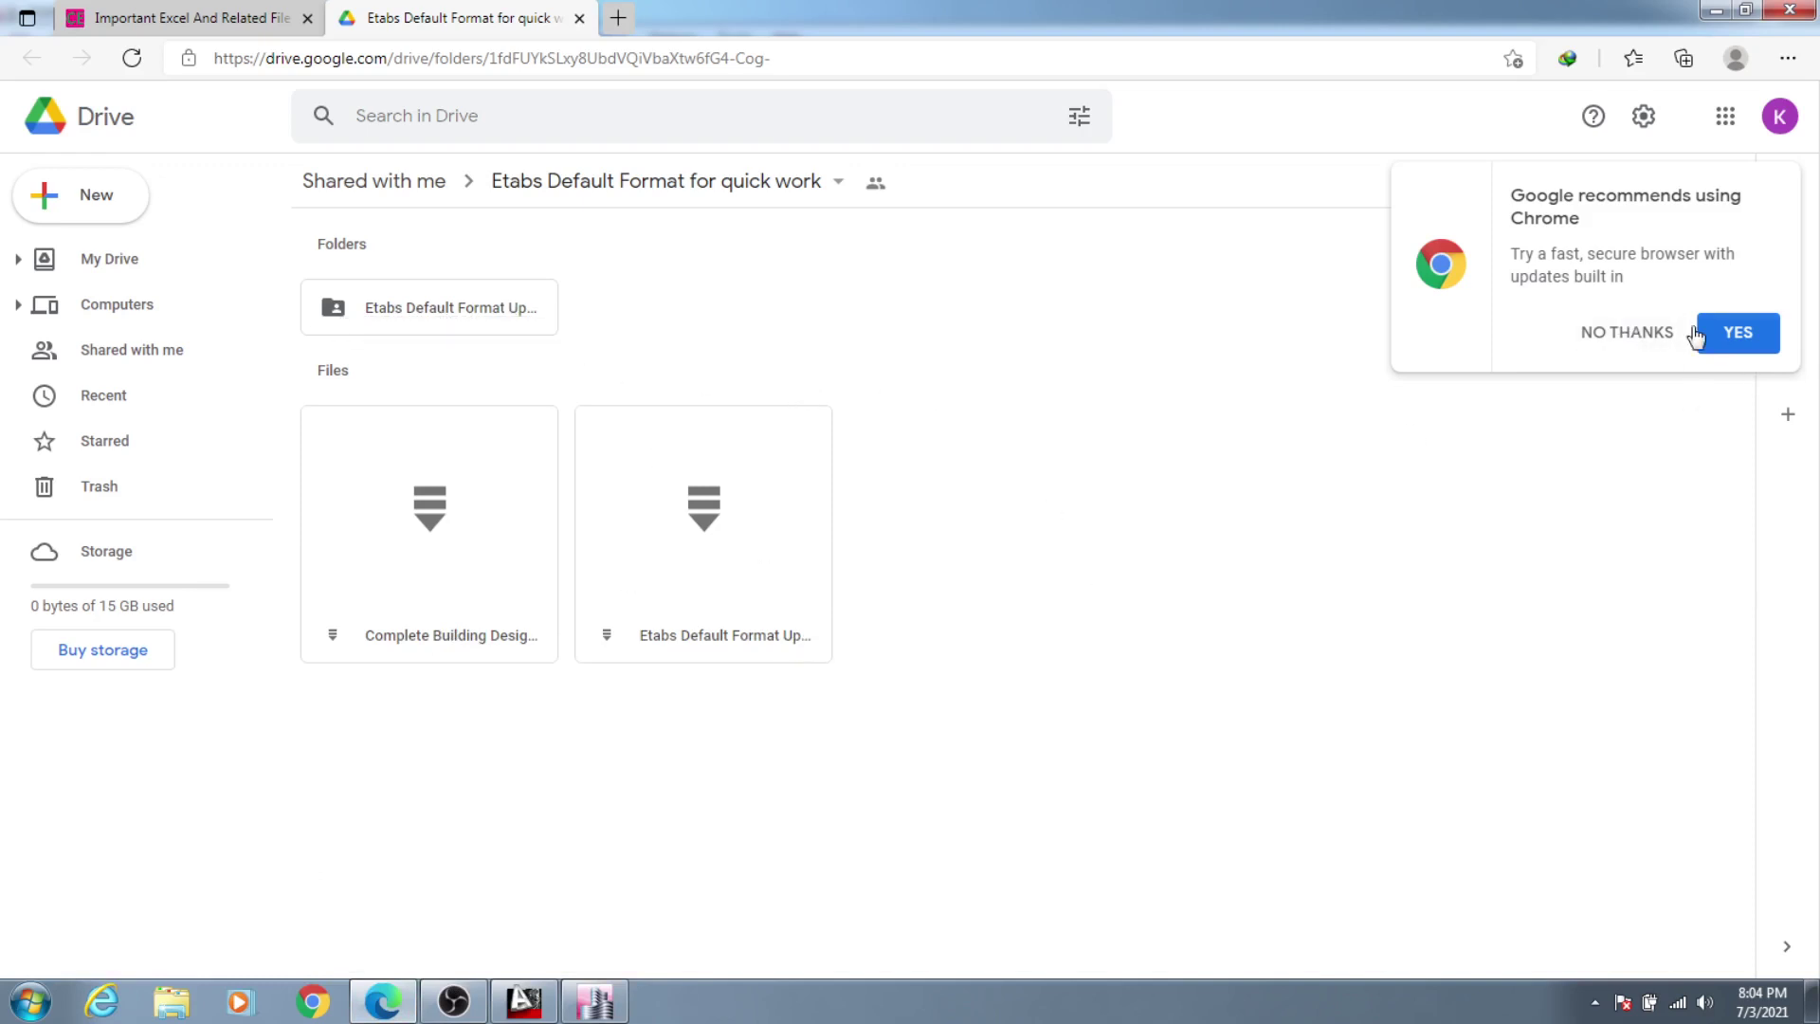
pyautogui.click(1630, 333)
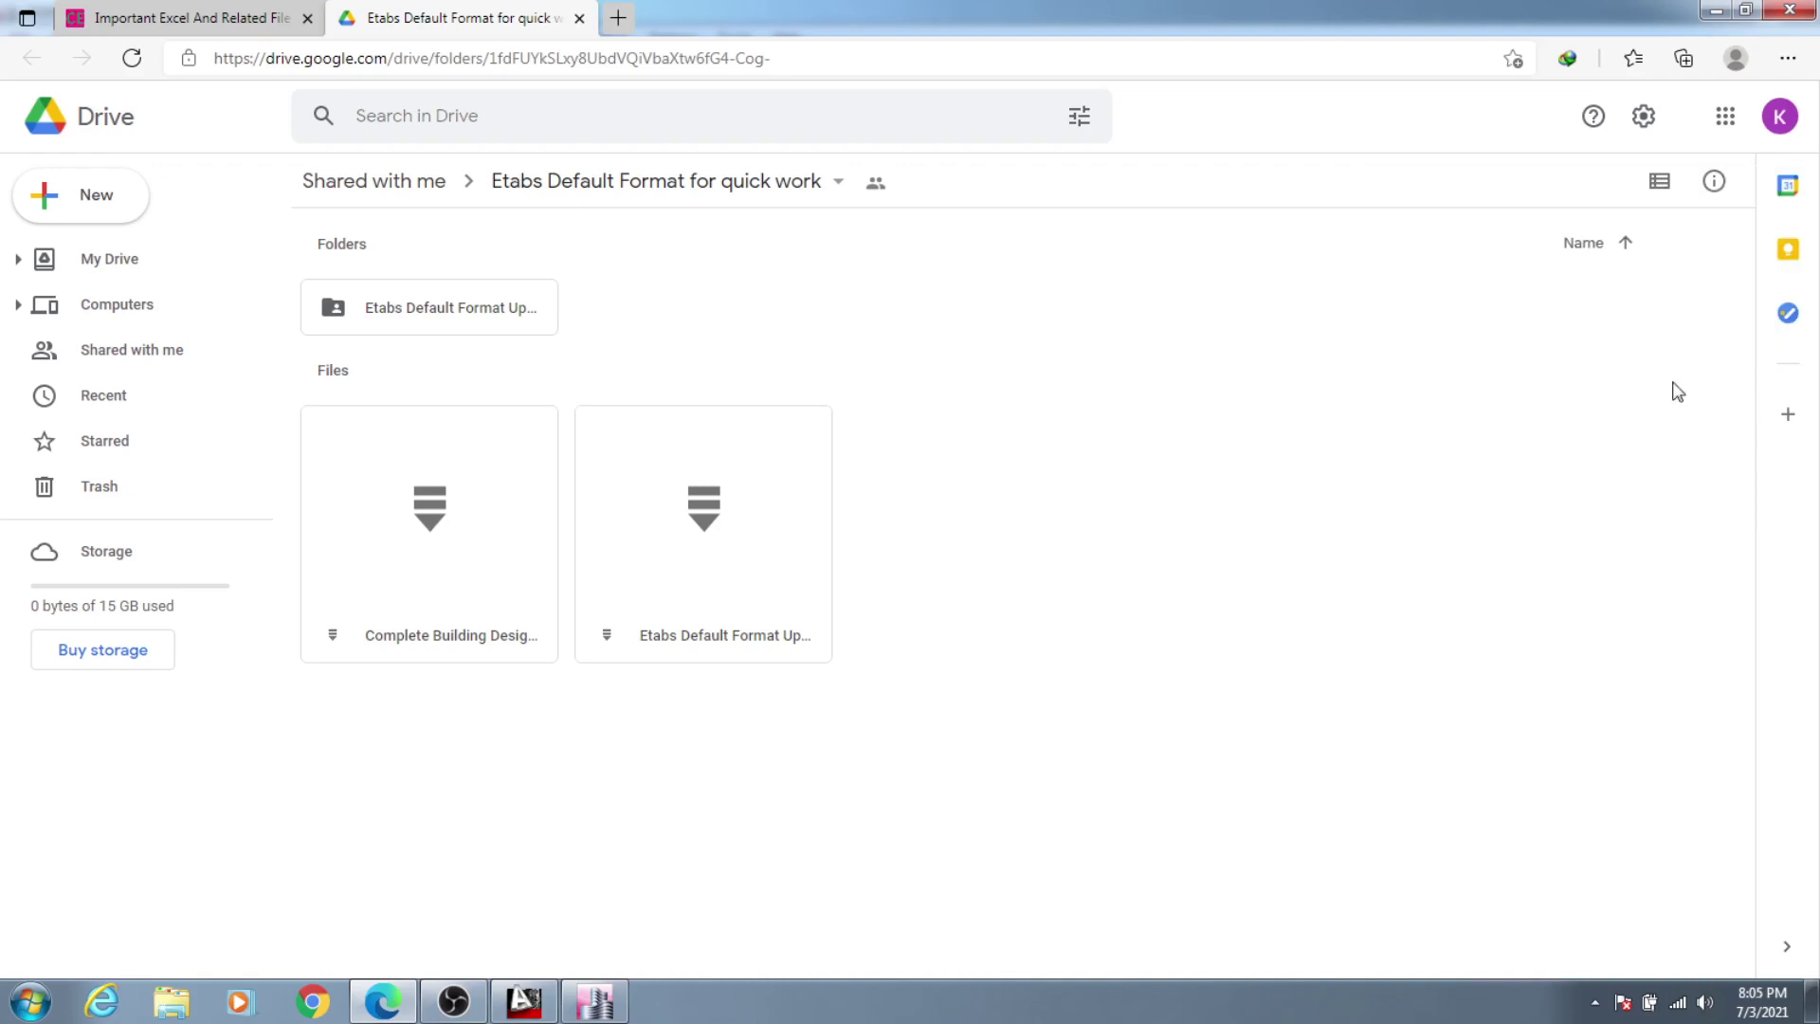
pyautogui.click(1651, 195)
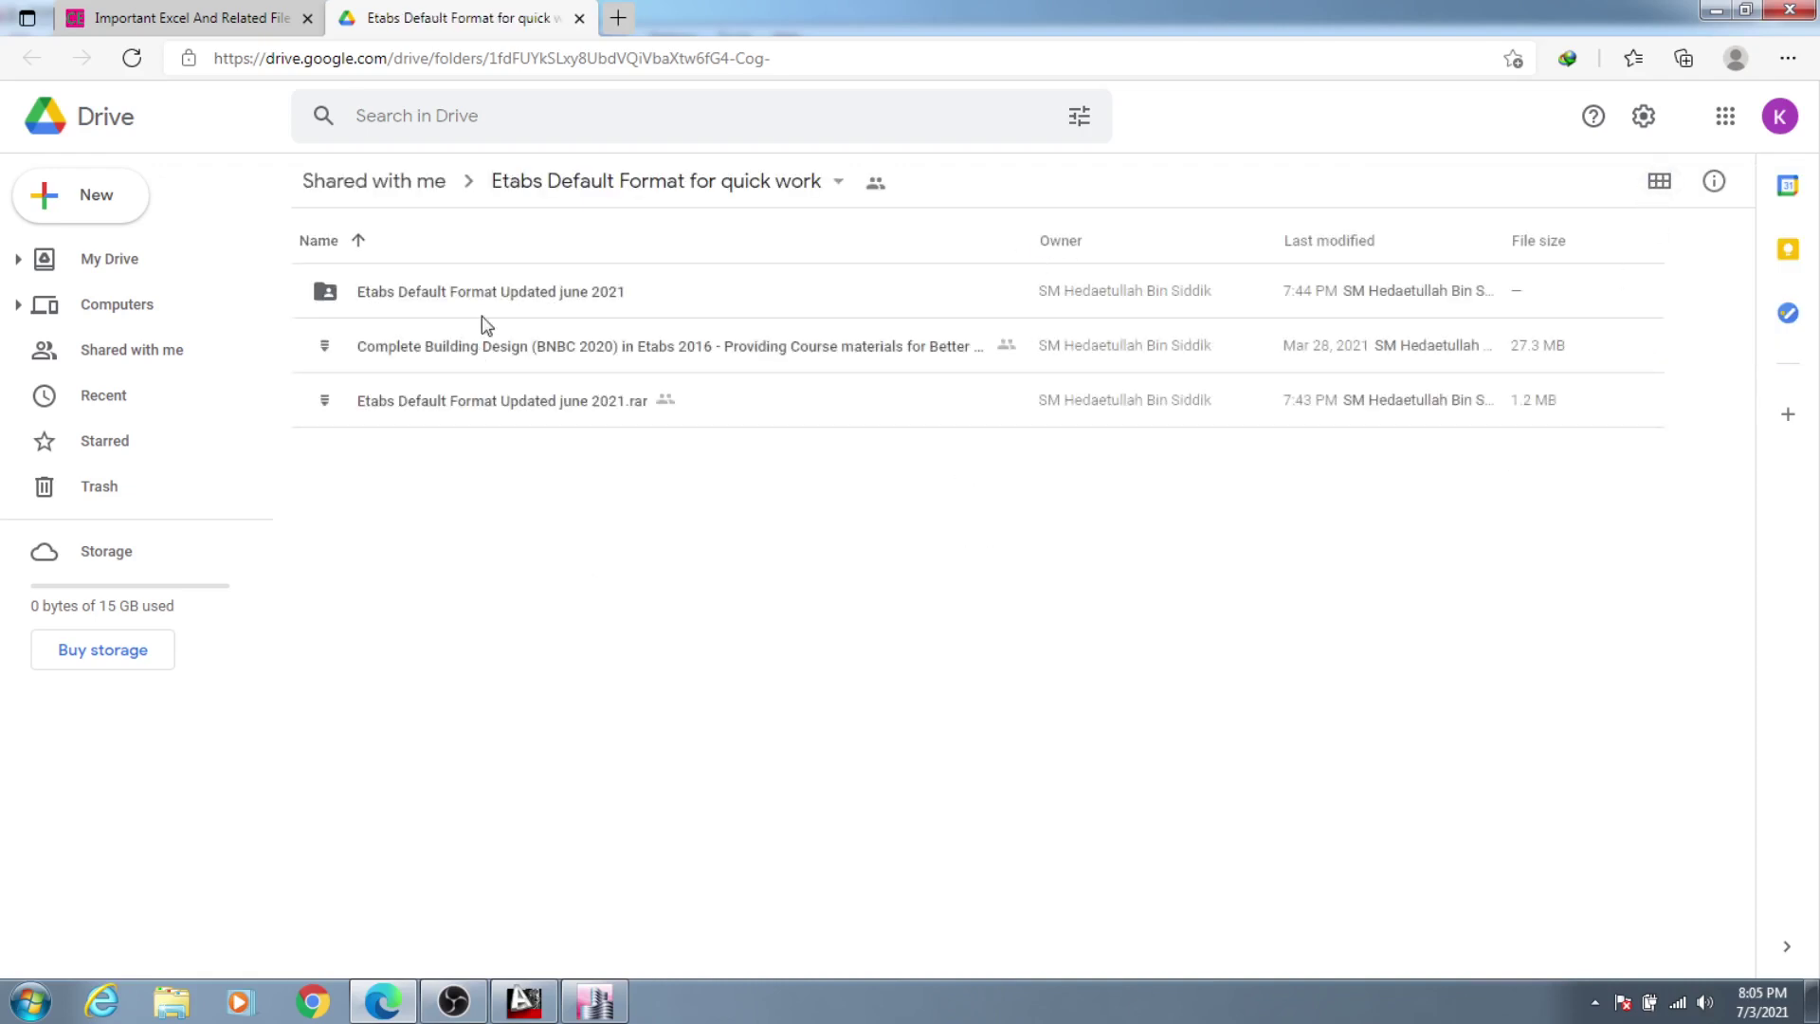
# Step: Look through the project files in the Etabs Default Format Updated june 2021 folder and return to its parent folder
pyautogui.click(521, 298)
pyautogui.doubleClick(520, 300)
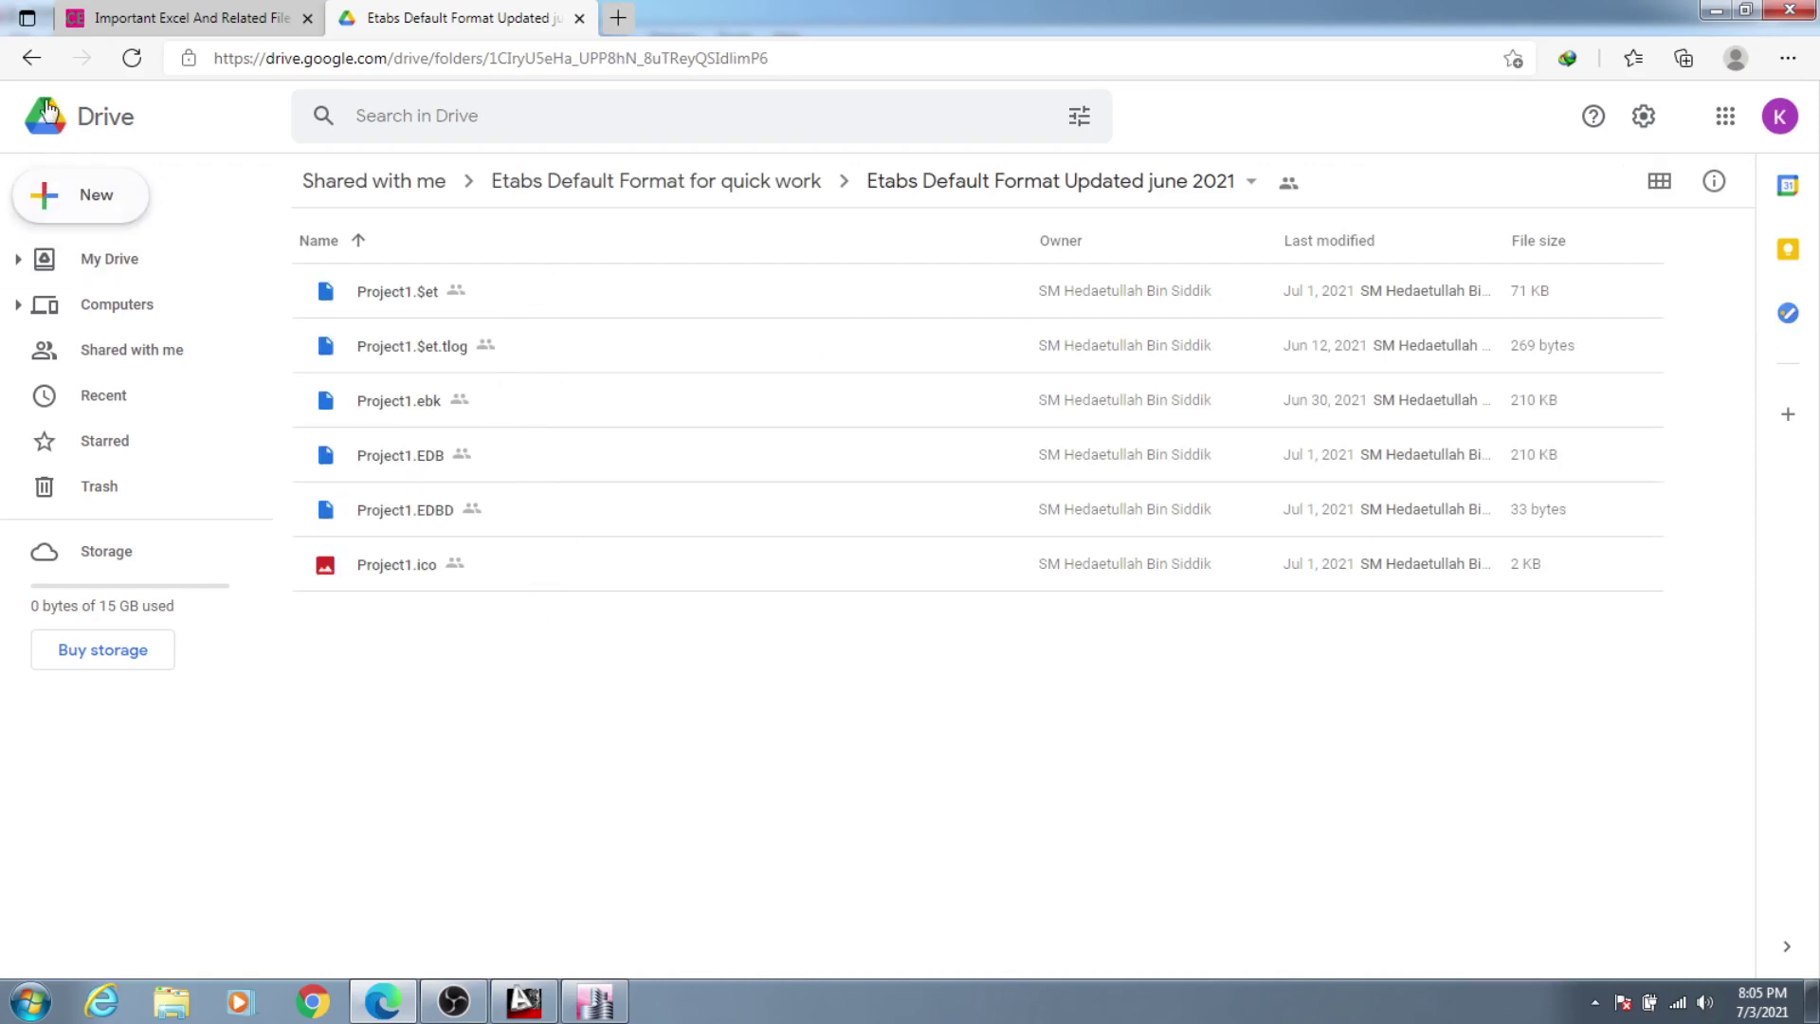
pyautogui.click(31, 58)
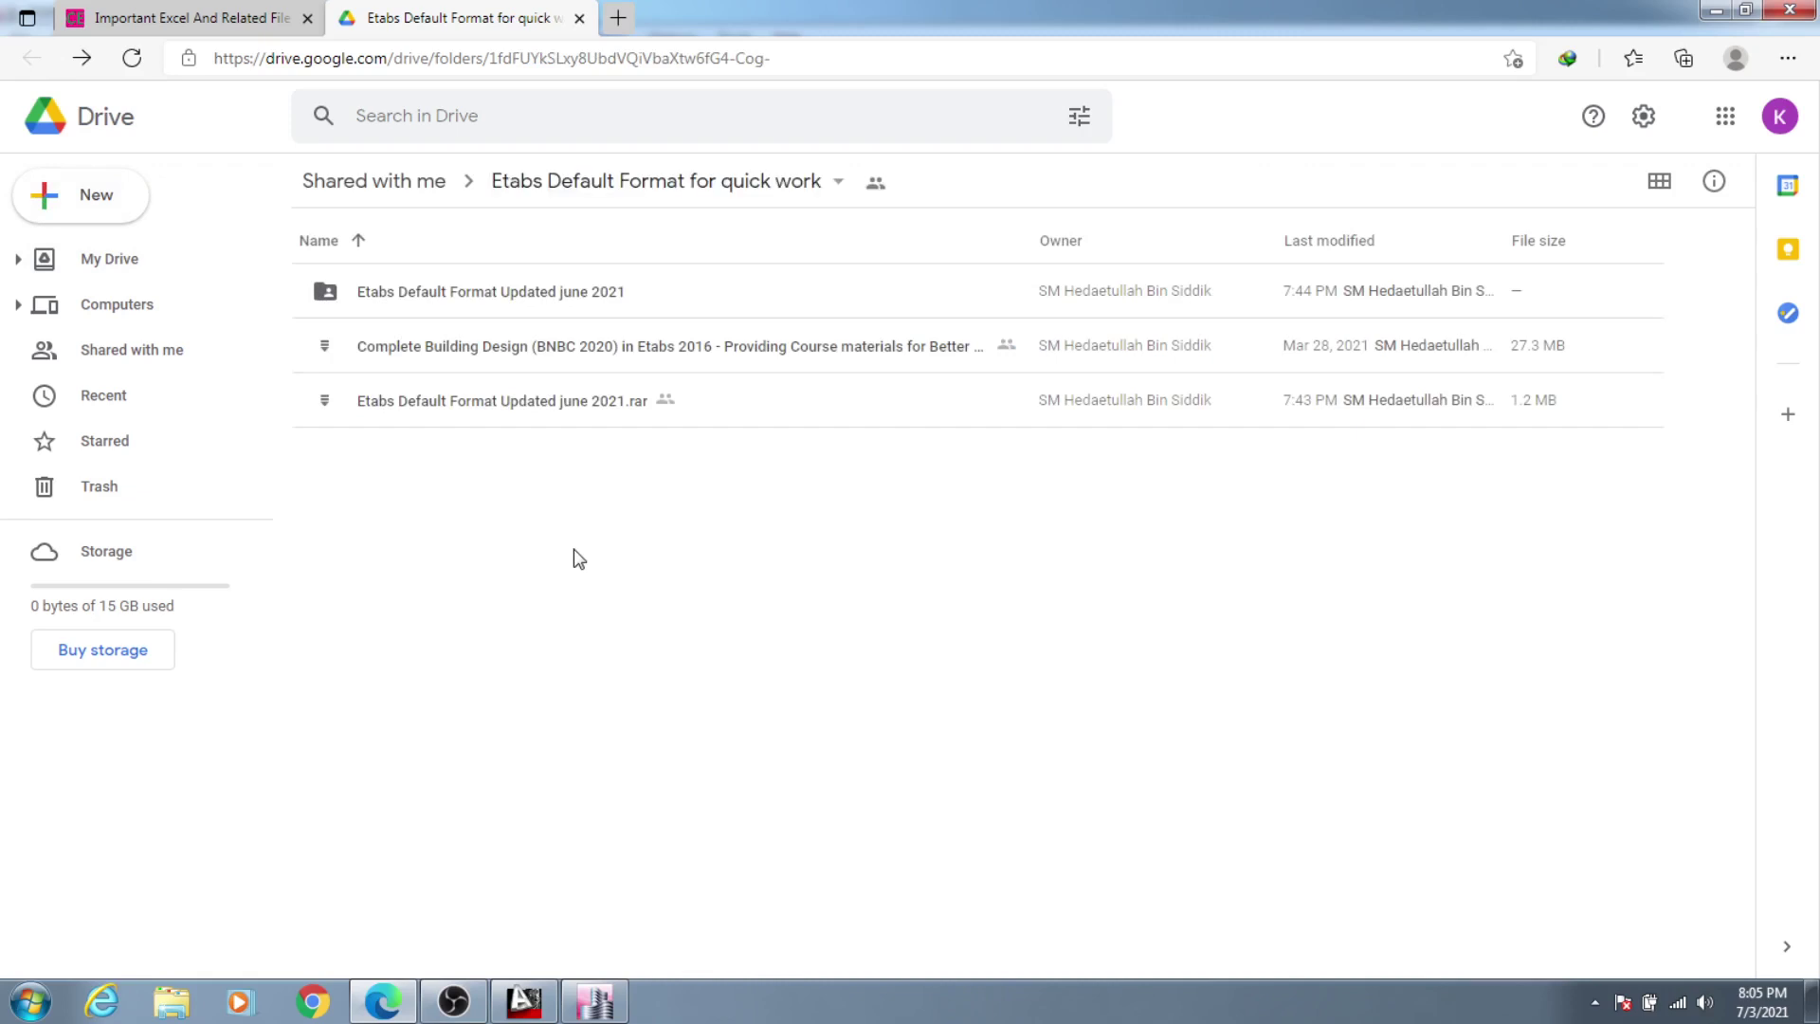
# Step: Review the Complete Building Design and Etabs Default Format Updated june 2021 downloads in the shared folder, and return to ETABS
pyautogui.click(849, 353)
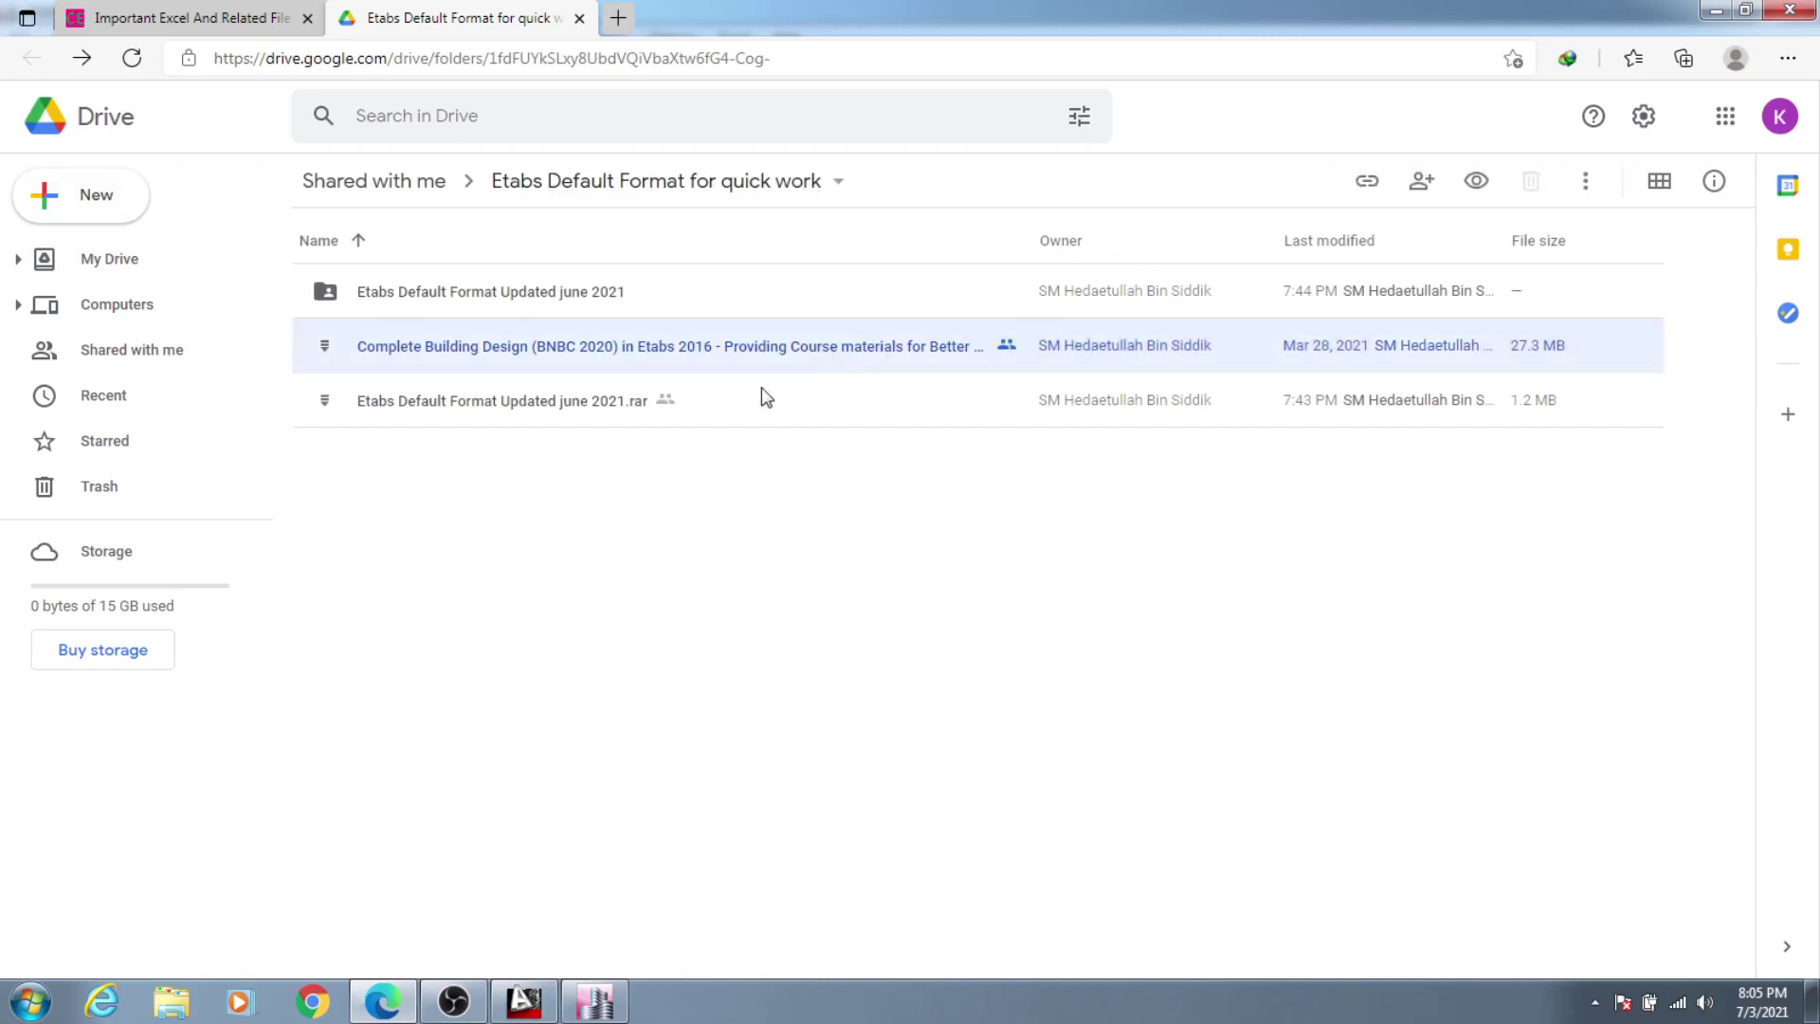
pyautogui.click(531, 418)
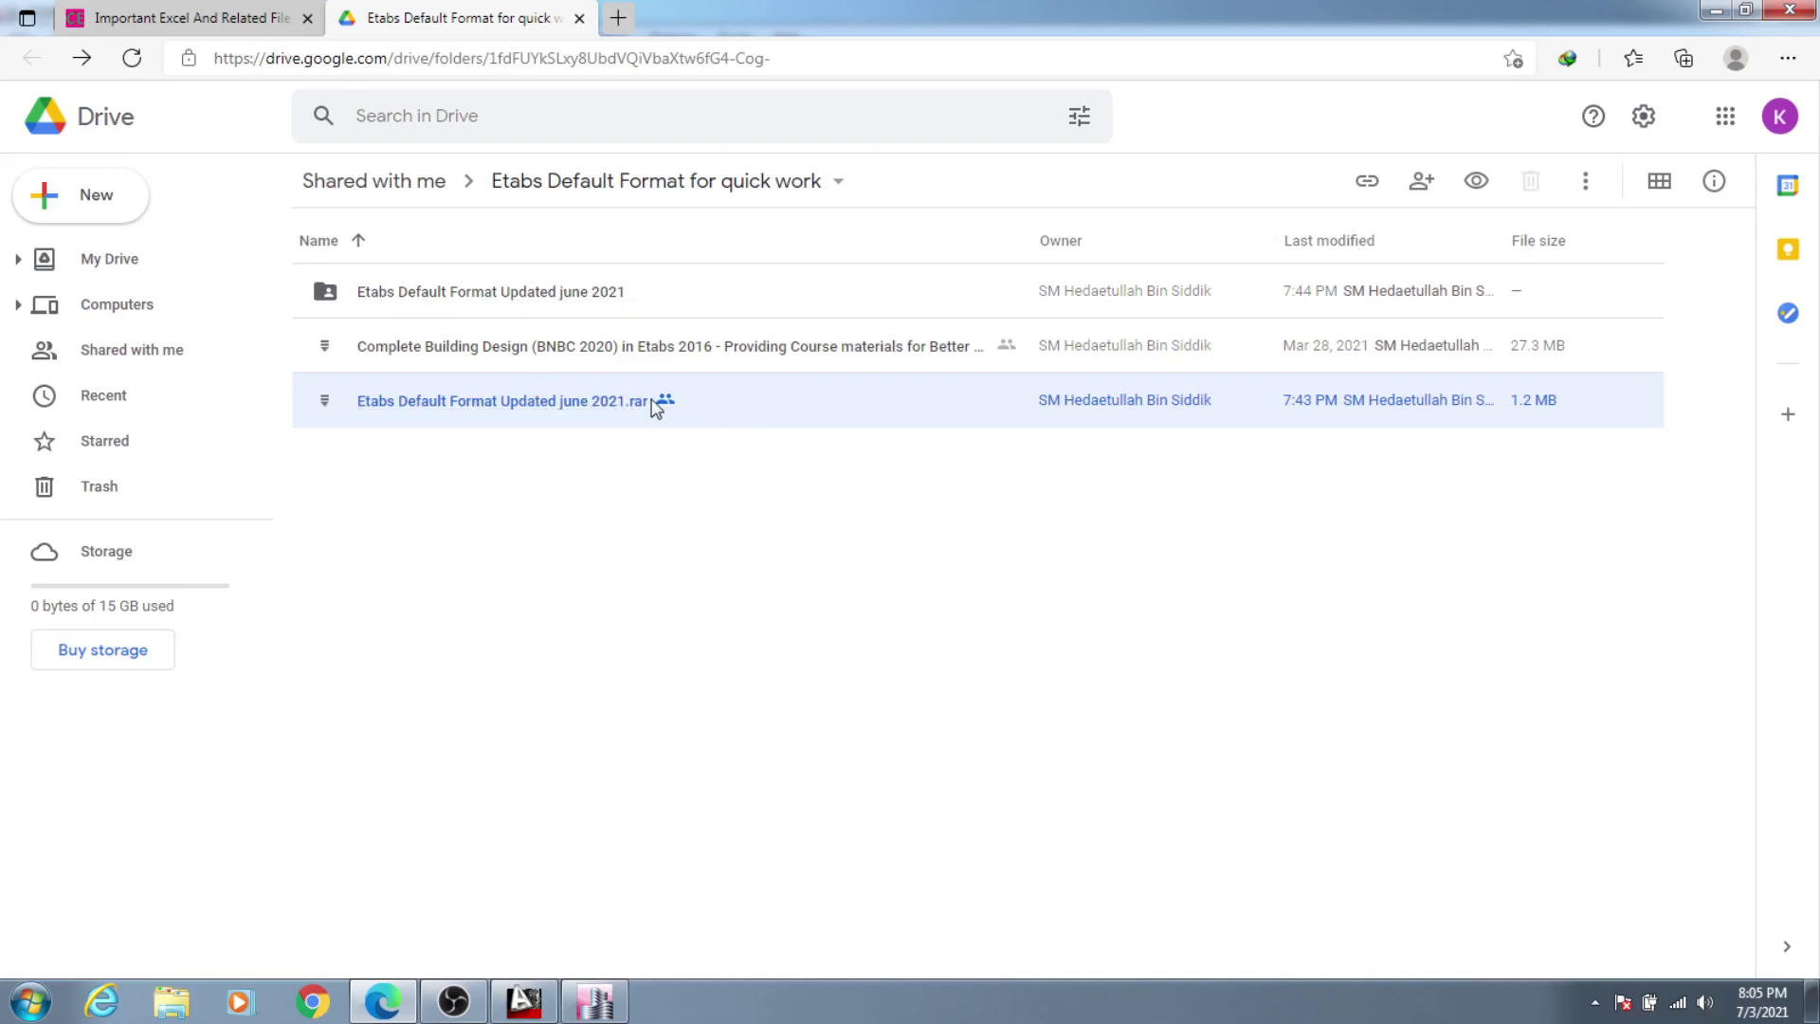
pyautogui.click(548, 295)
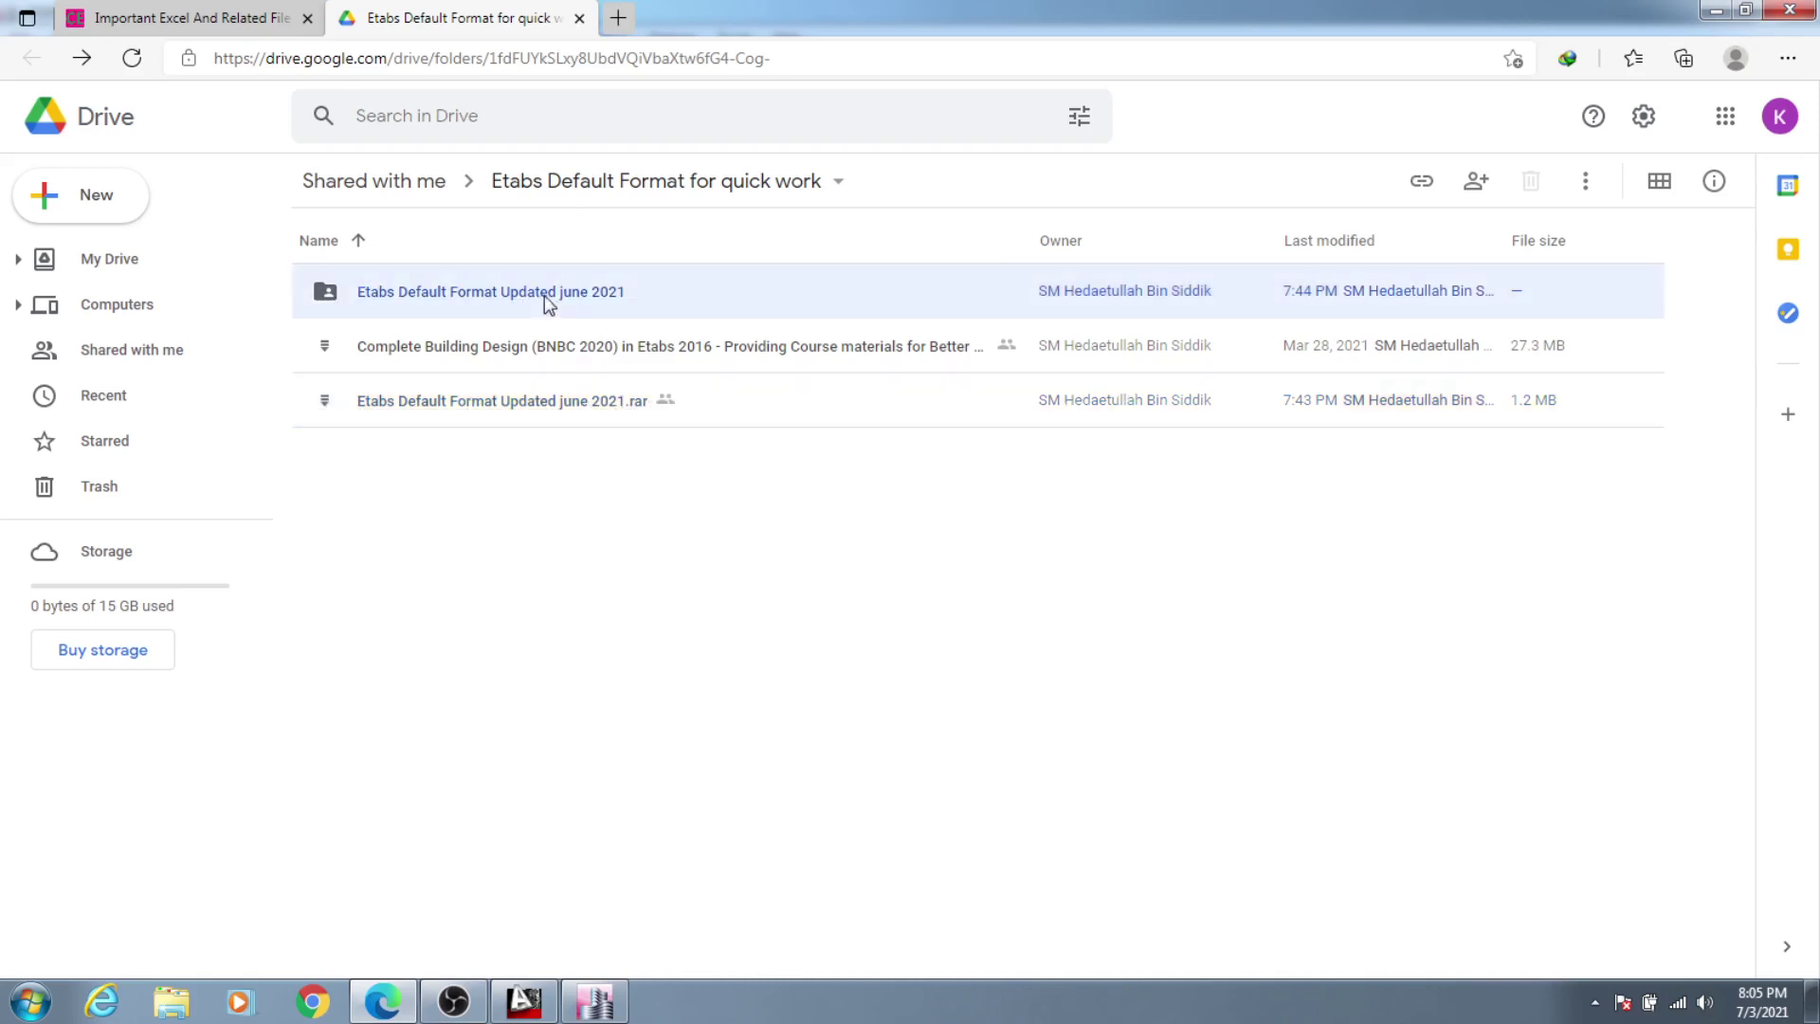
pyautogui.click(601, 350)
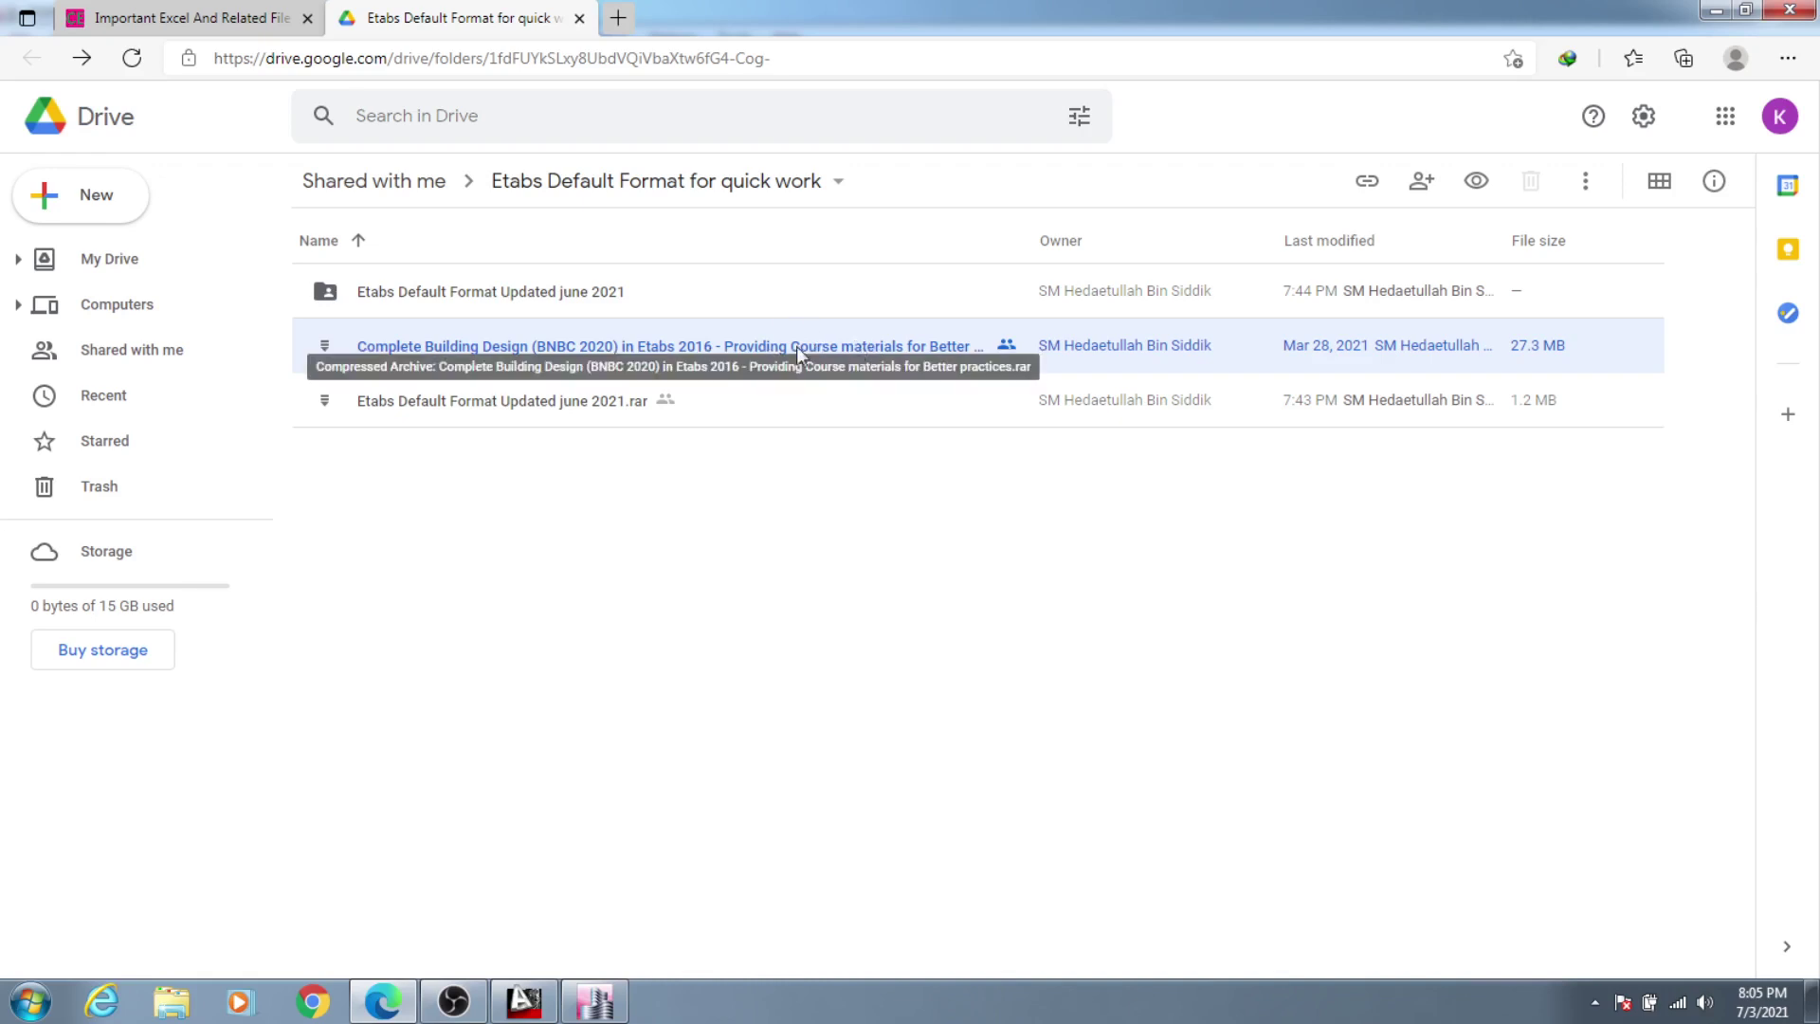
pyautogui.click(561, 404)
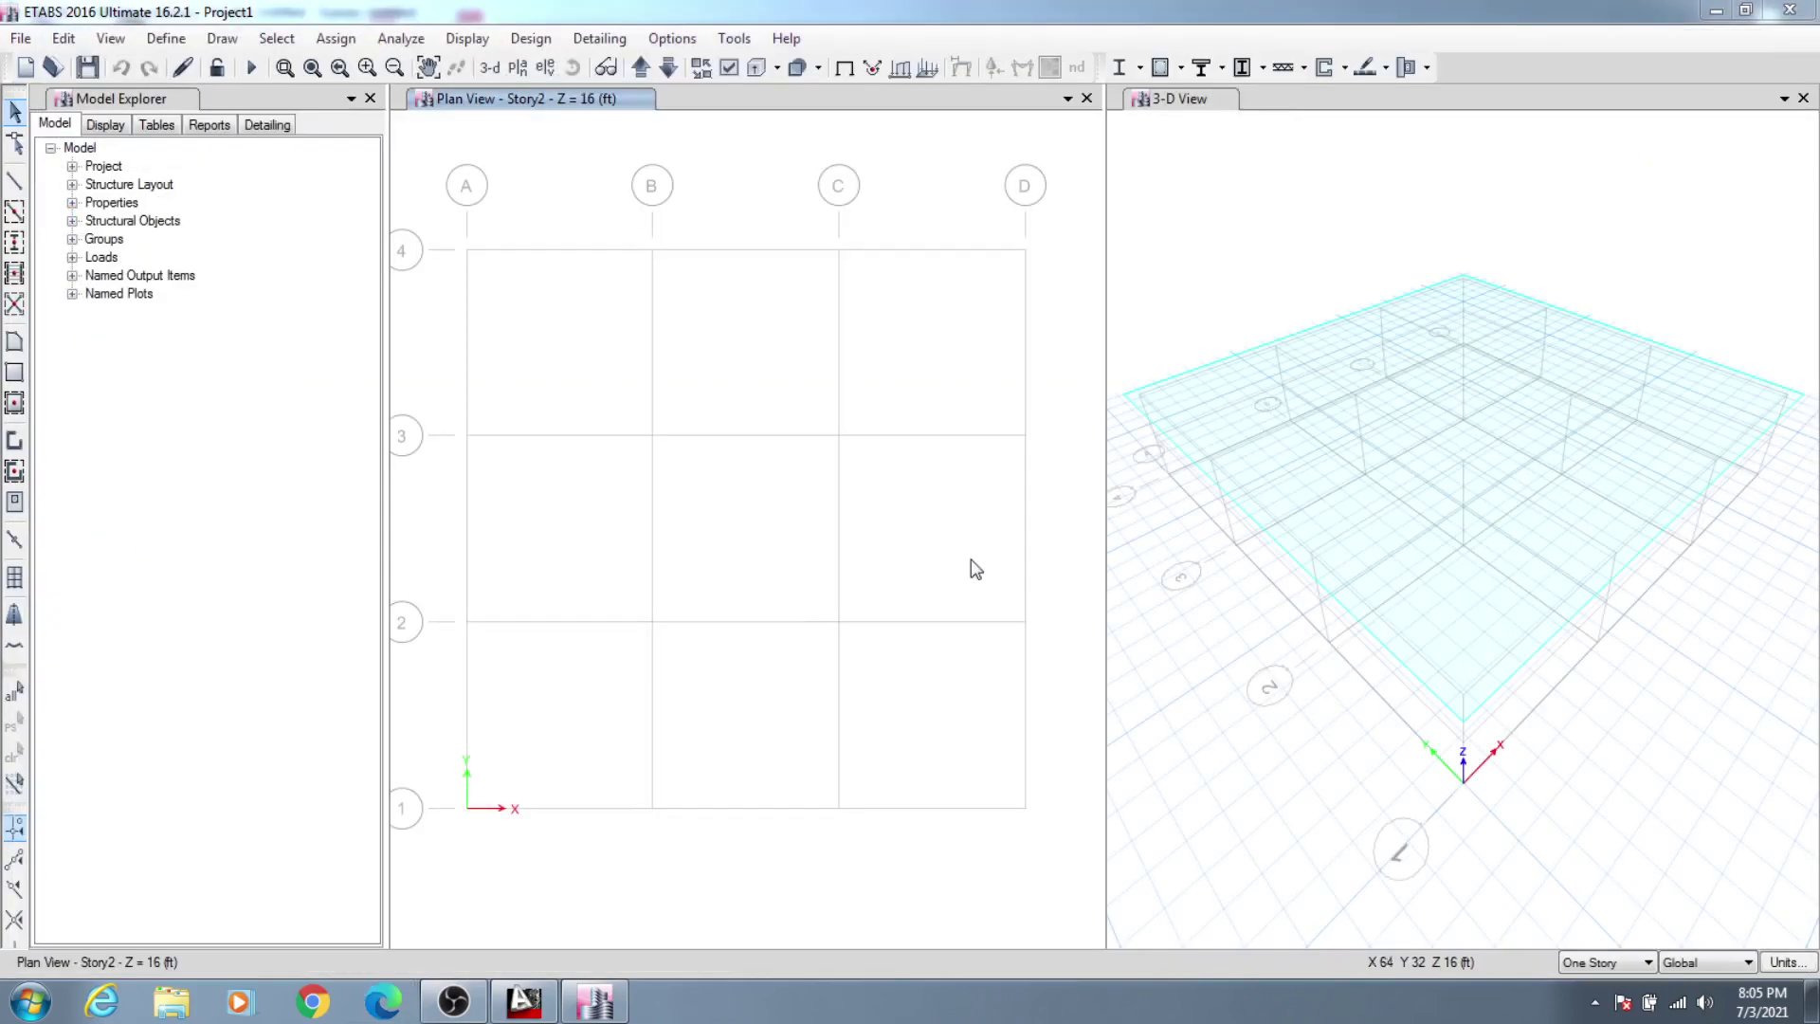
# Step: Check the load pattern multipliers of mass source MsSrc1 and leave the mass source without changes
pyautogui.click(166, 39)
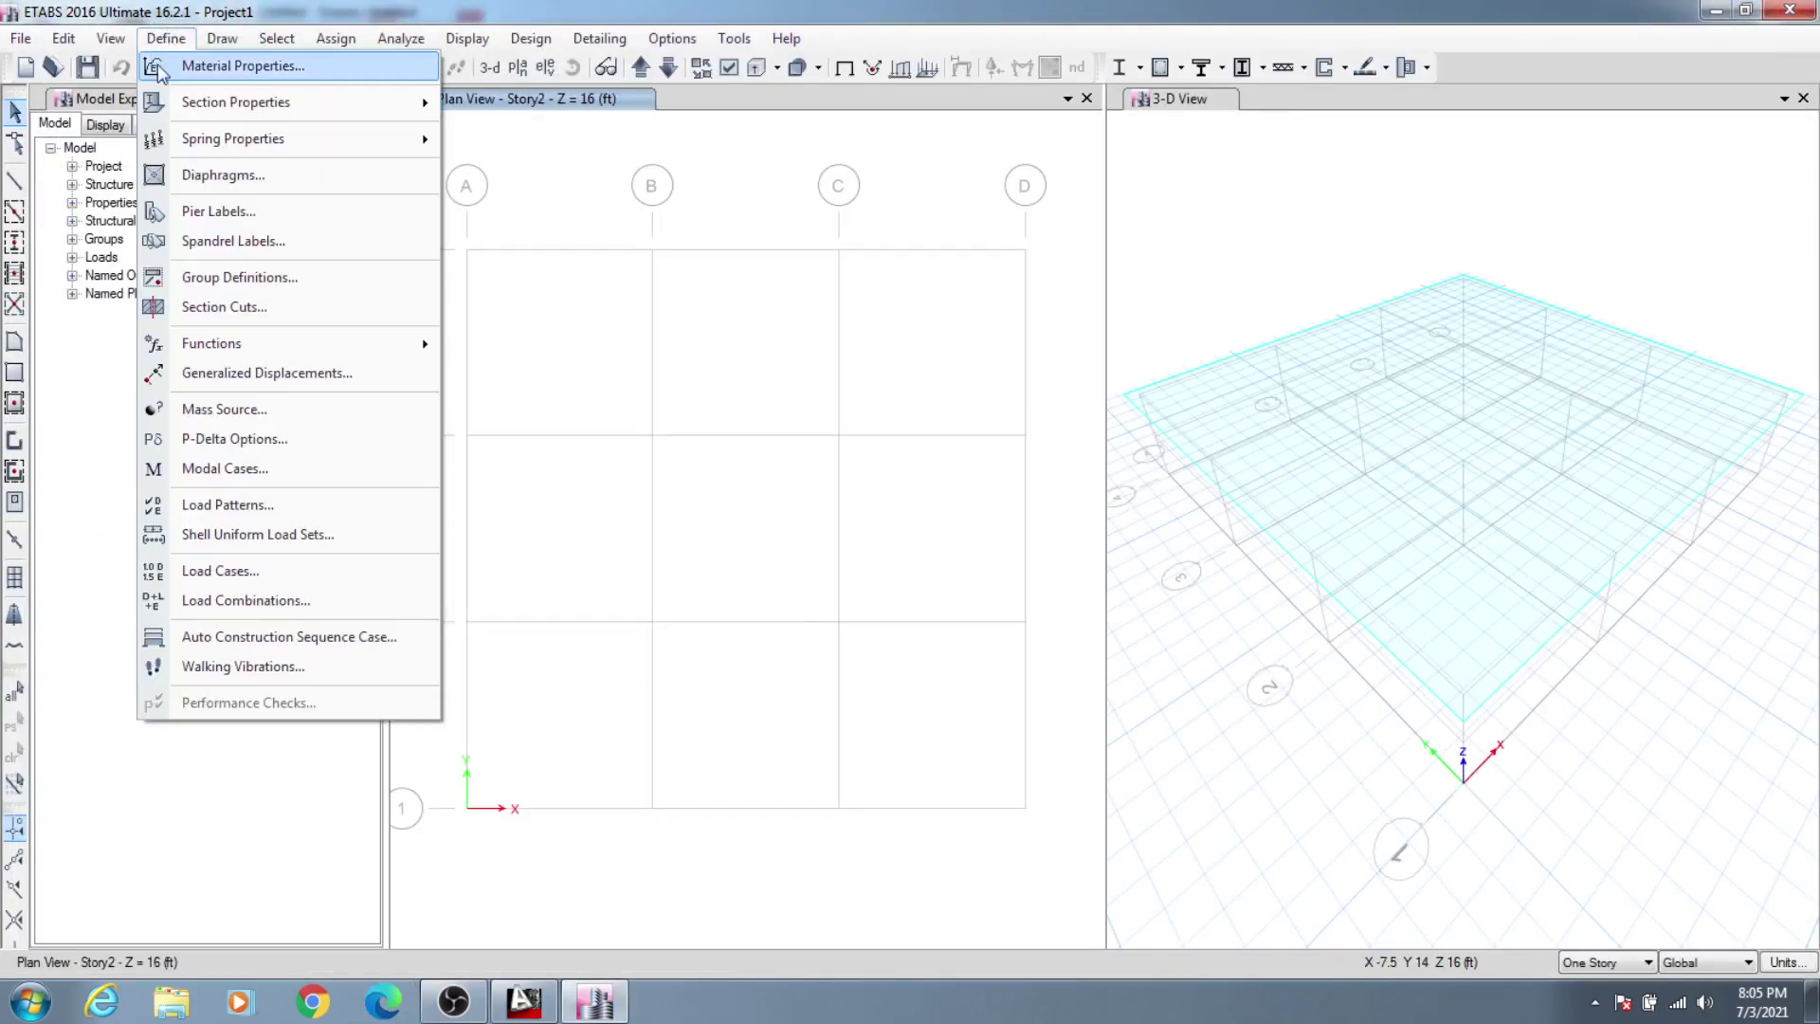
pyautogui.click(228, 409)
pyautogui.click(1009, 461)
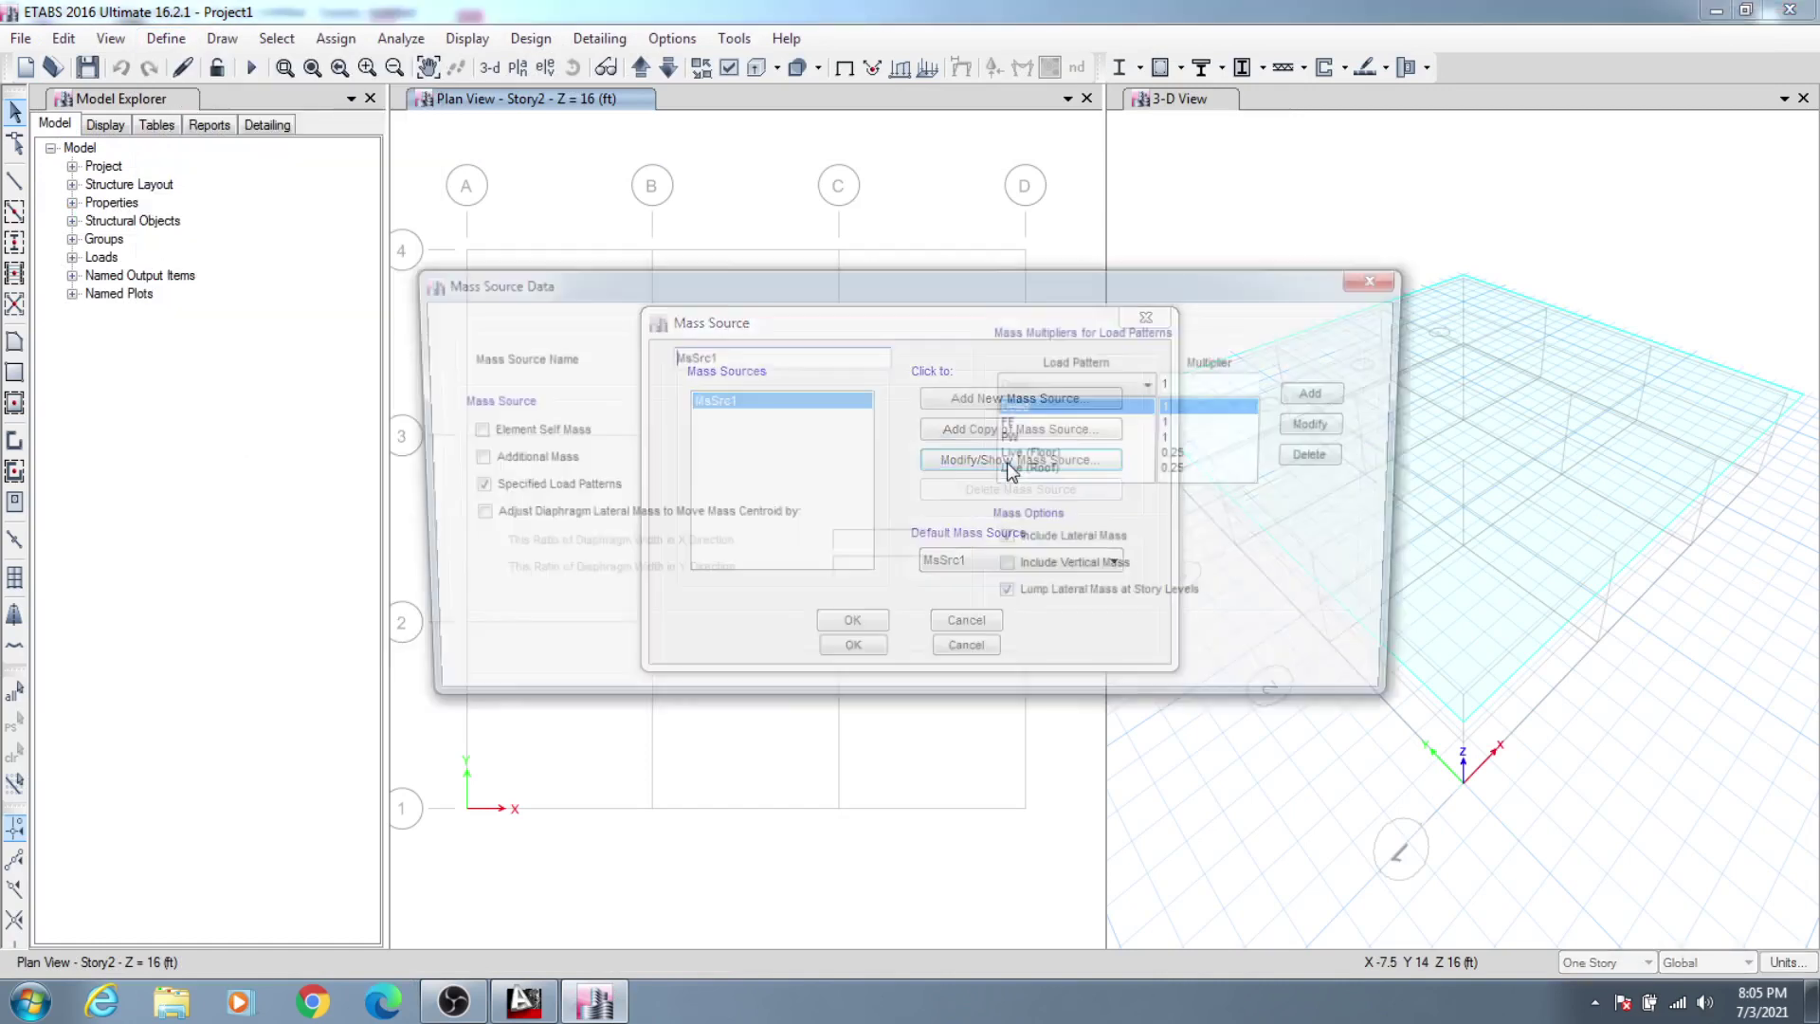
pyautogui.click(995, 661)
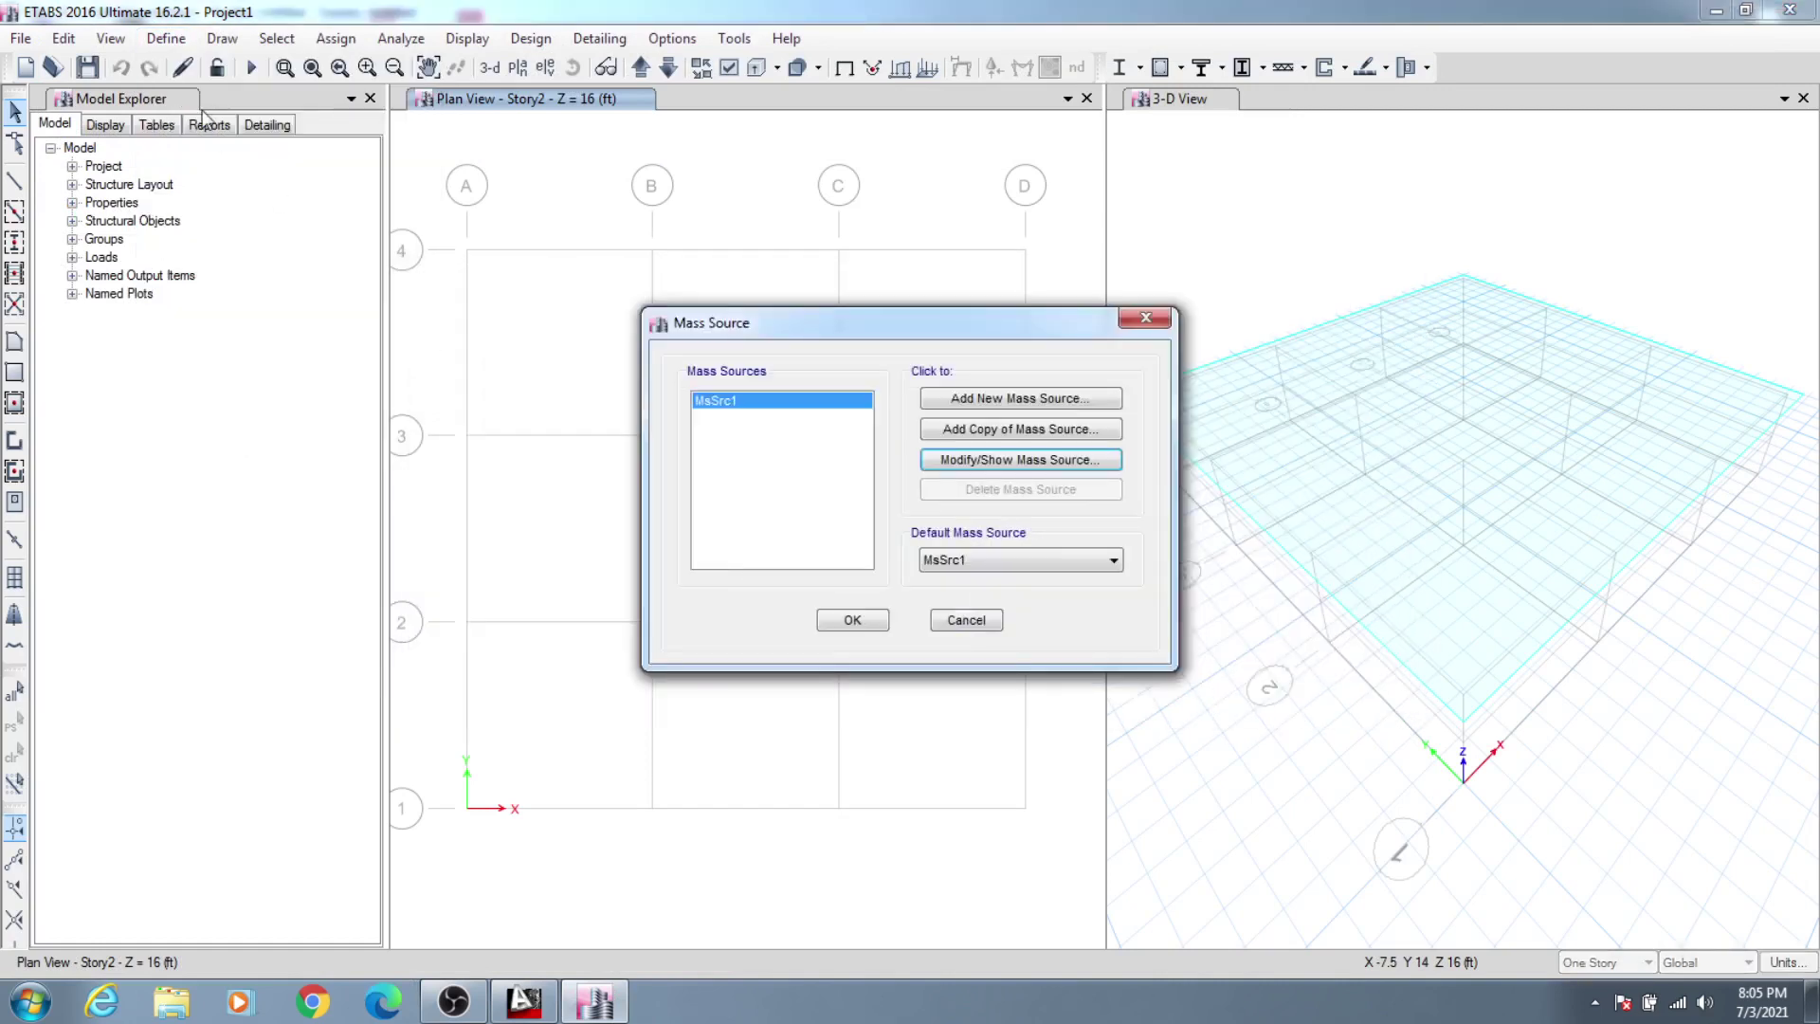
pyautogui.click(959, 620)
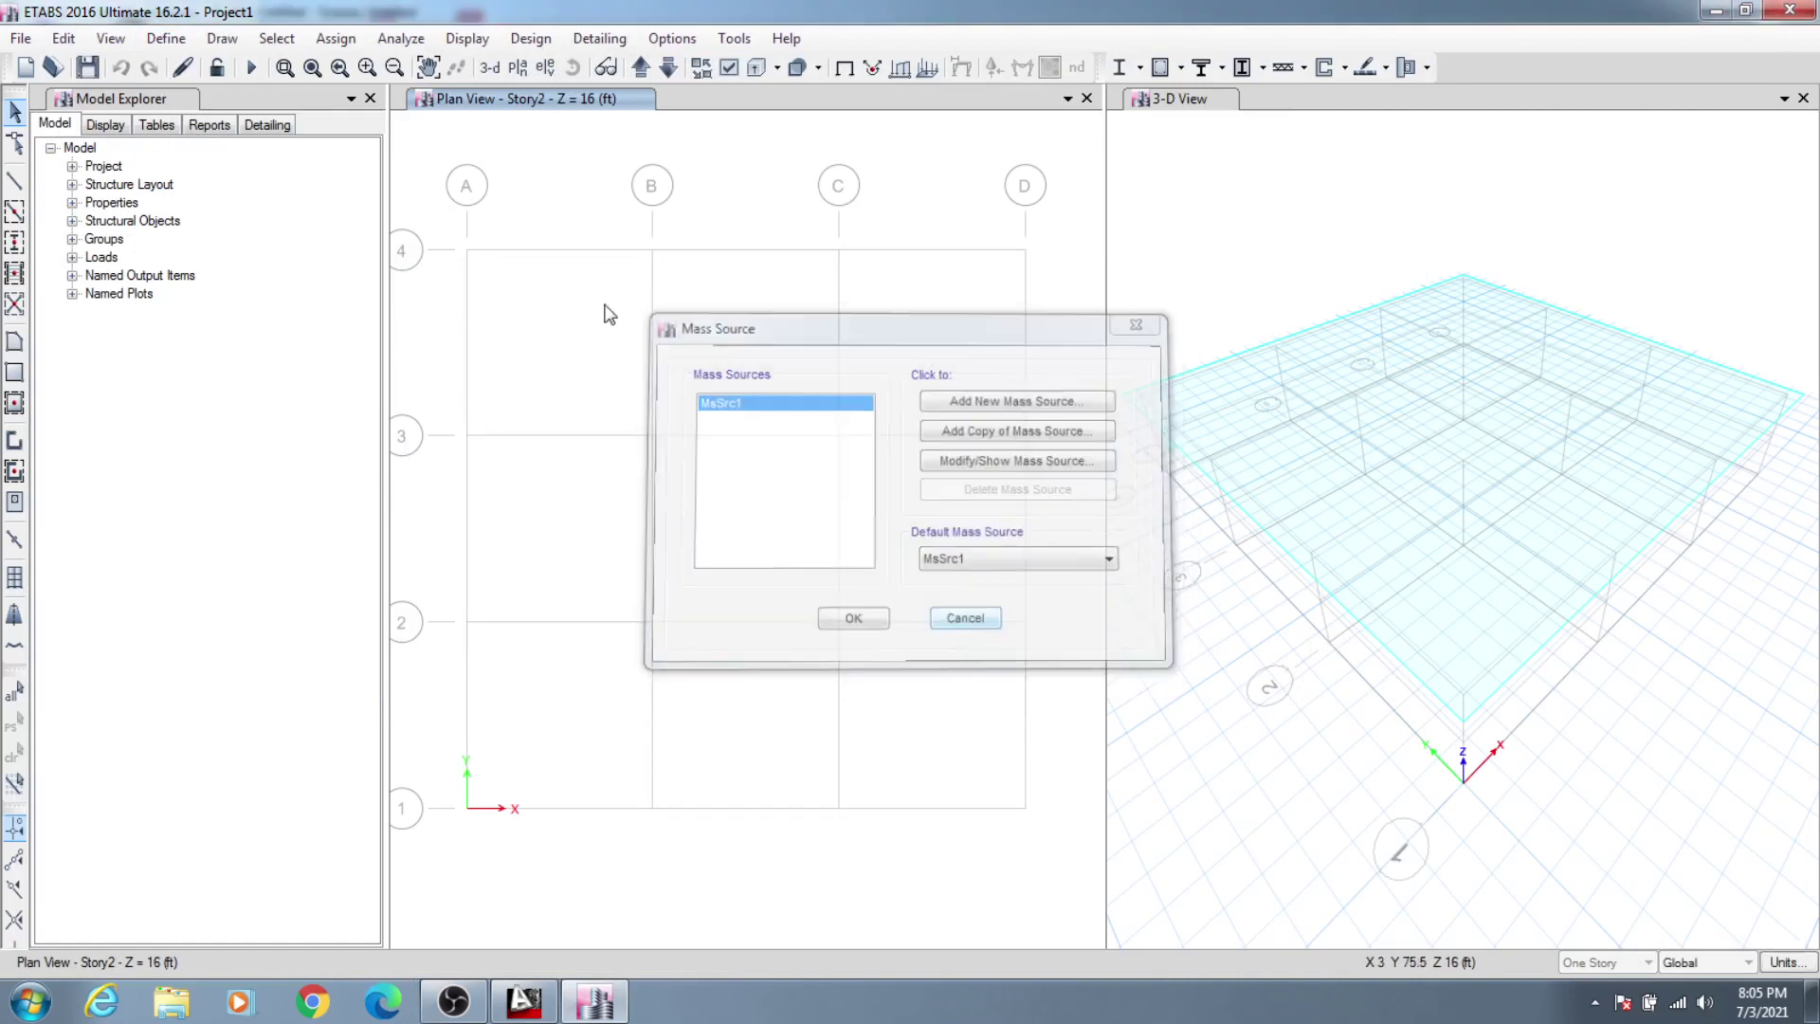
# Step: Check the Iterative - Based on Loads settings of the preset P-Delta options and leave the options without changes
pyautogui.click(166, 38)
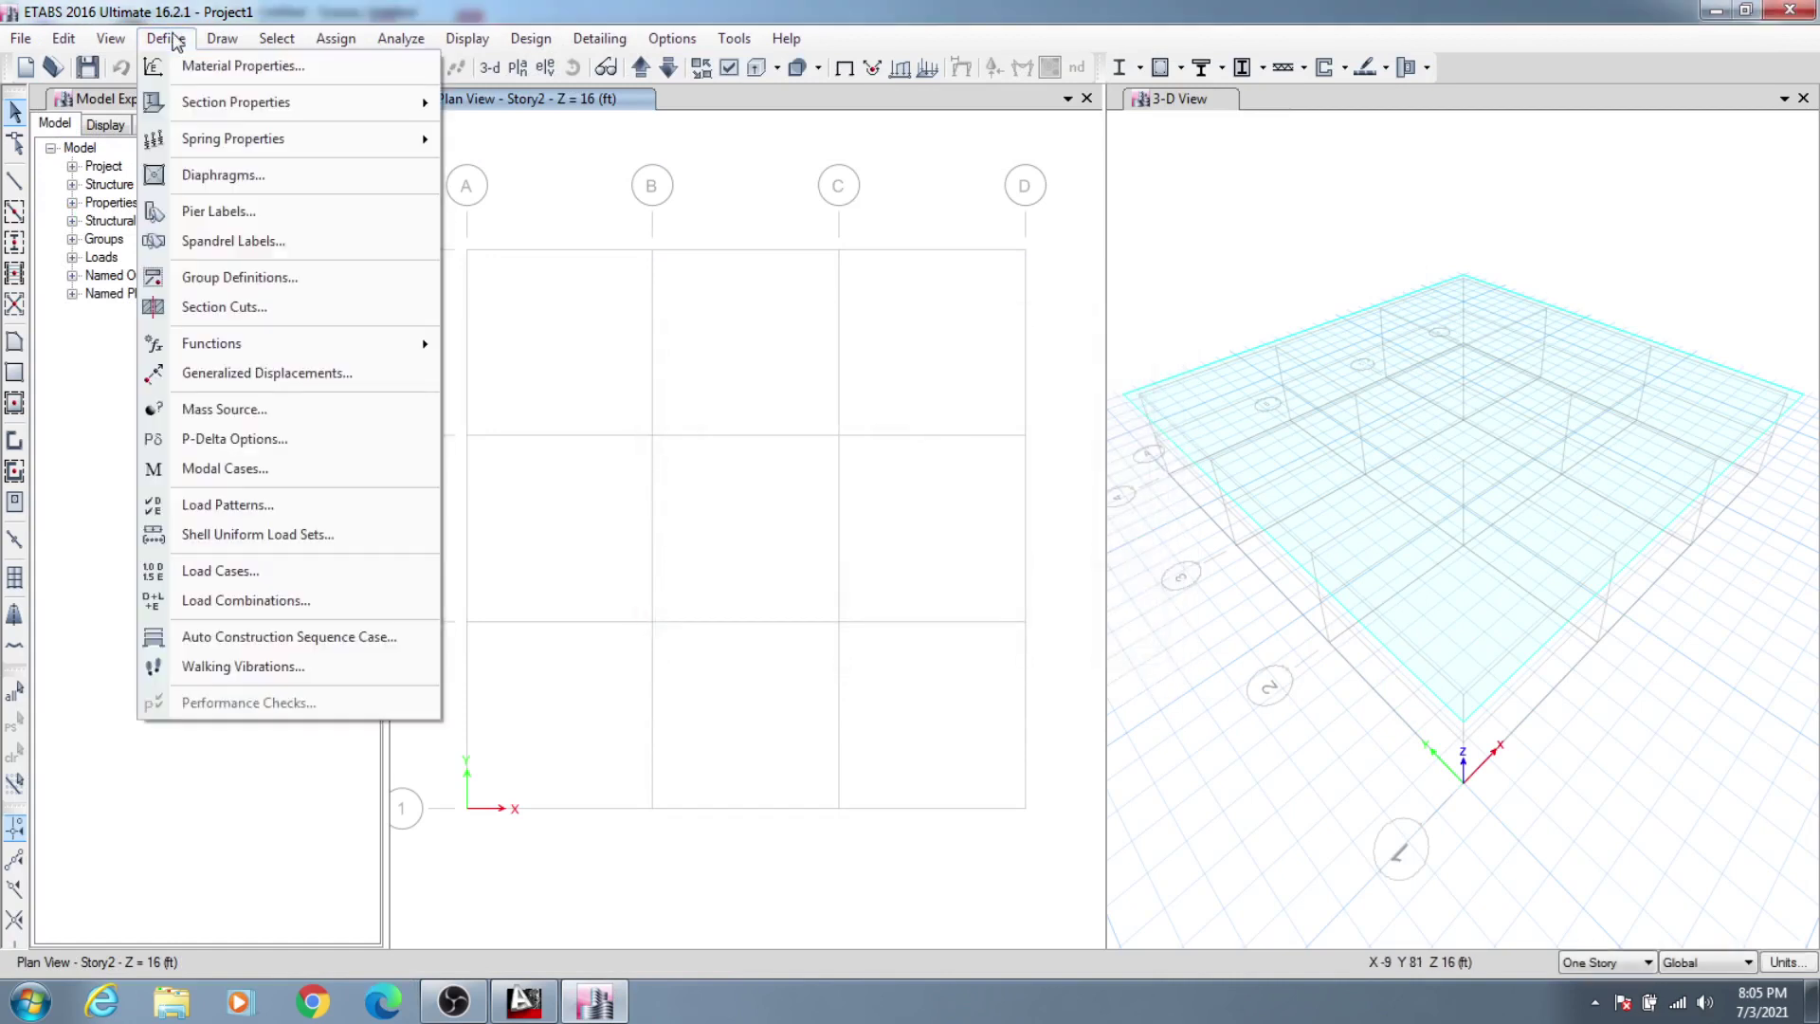
pyautogui.click(254, 447)
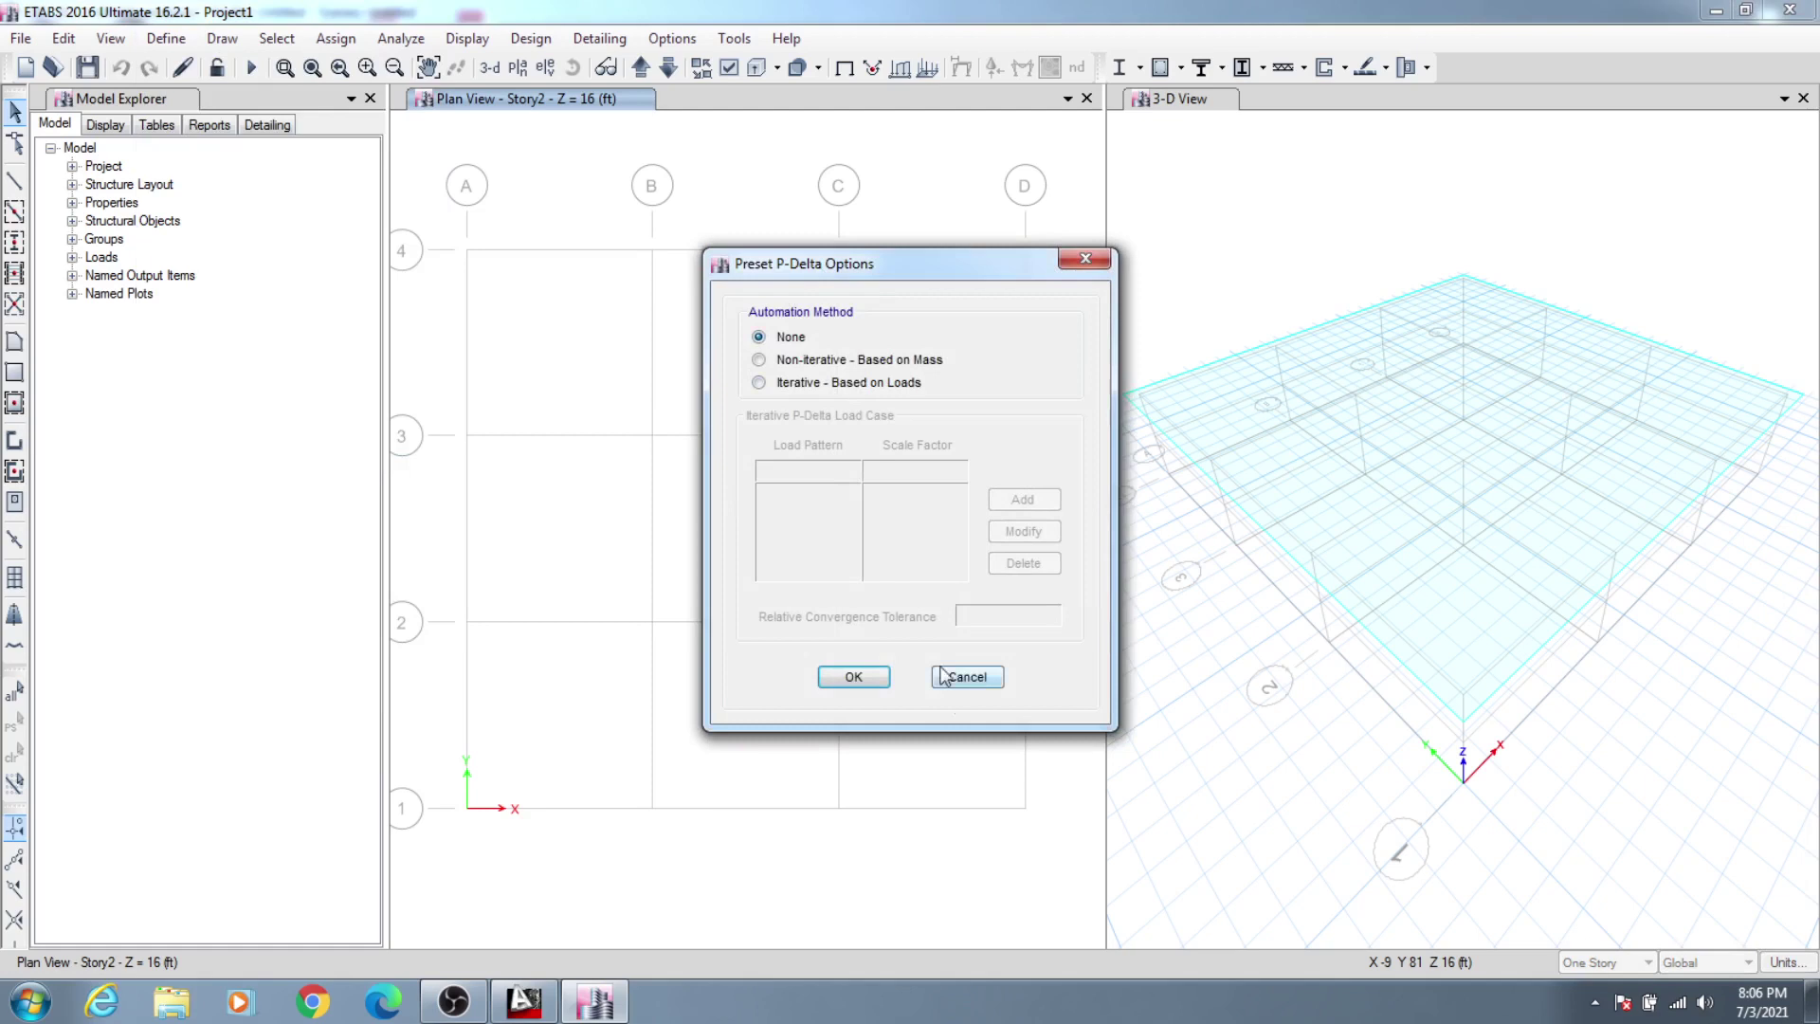
pyautogui.click(829, 388)
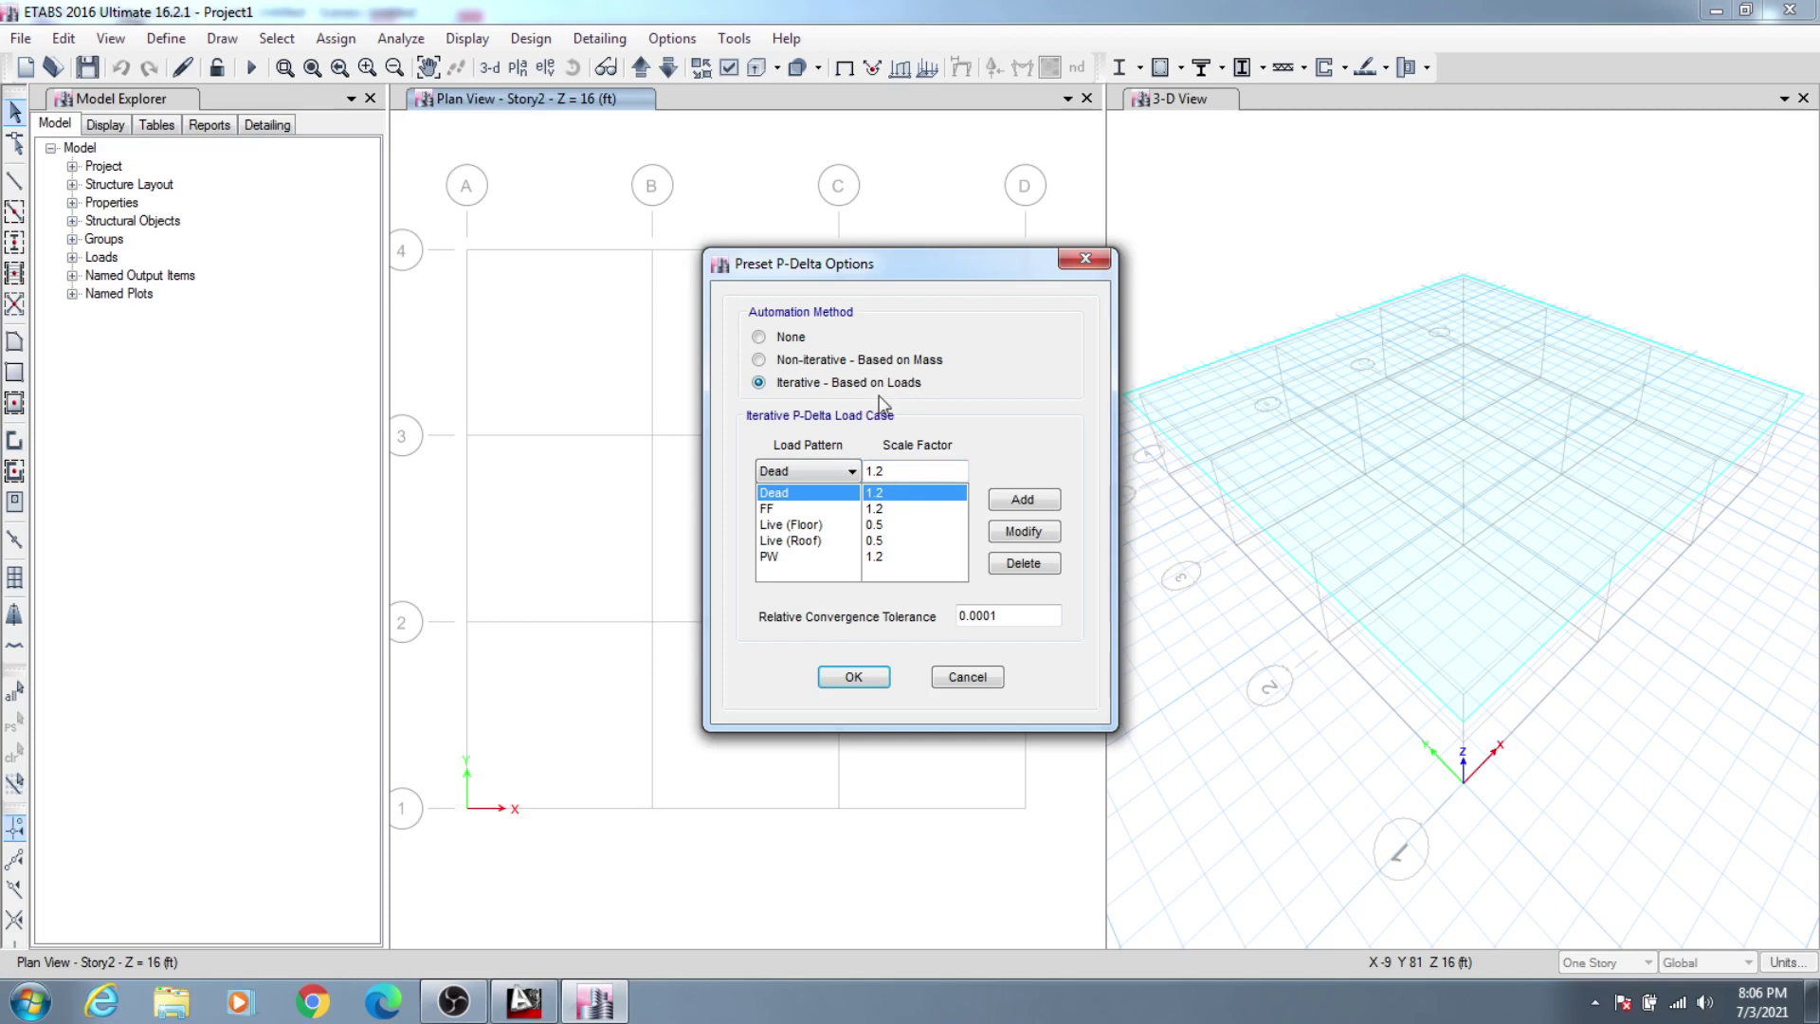
pyautogui.click(783, 338)
pyautogui.click(964, 681)
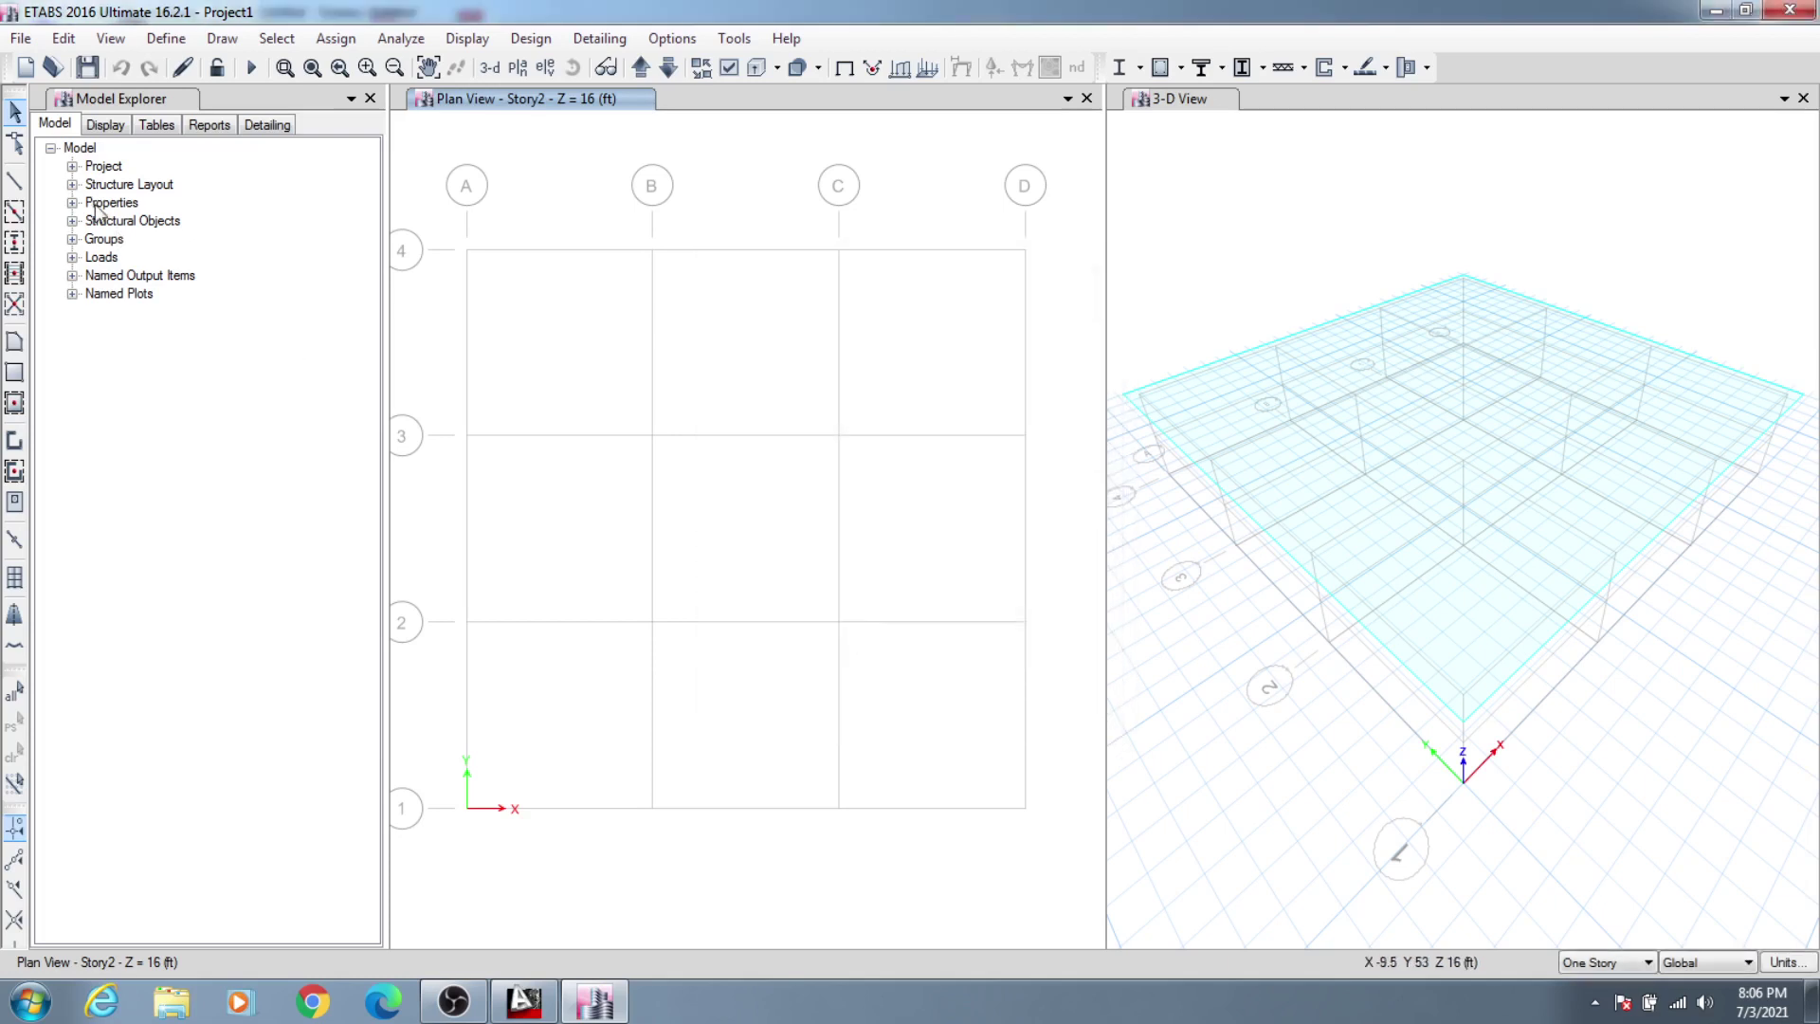
# Step: Check the list of defined modal cases and leave it without changes
pyautogui.click(166, 38)
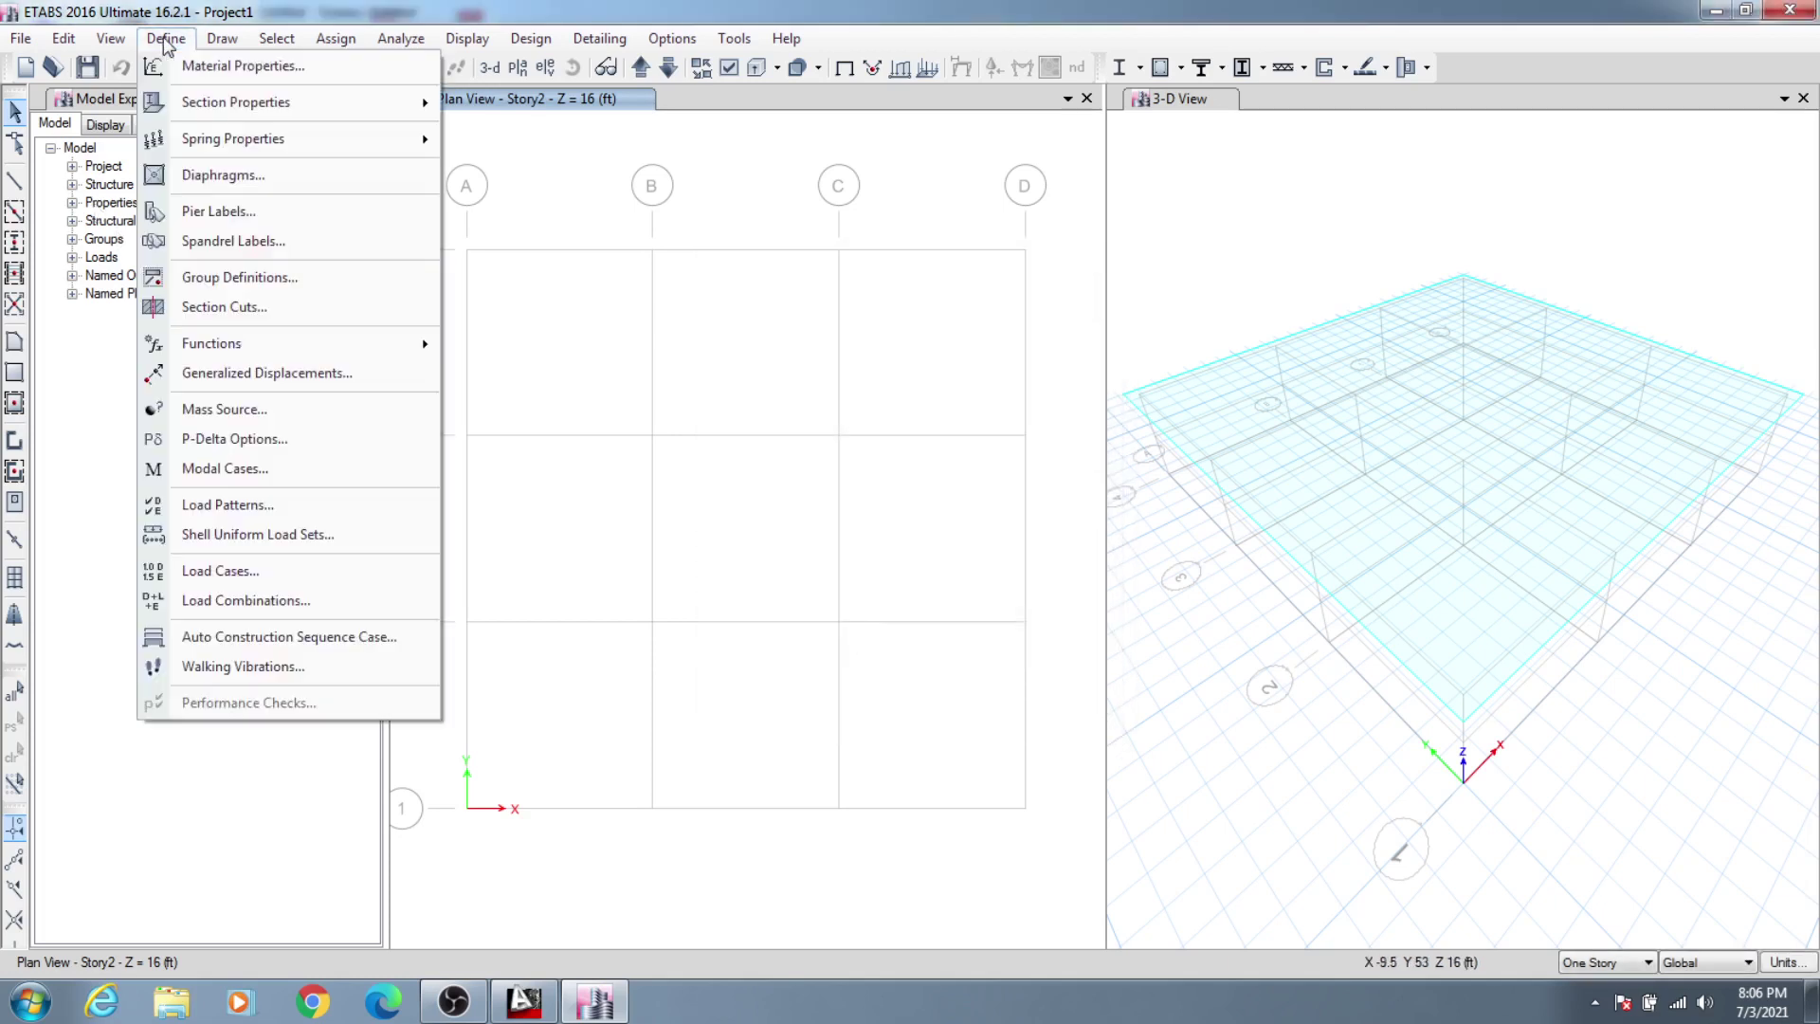
pyautogui.click(228, 474)
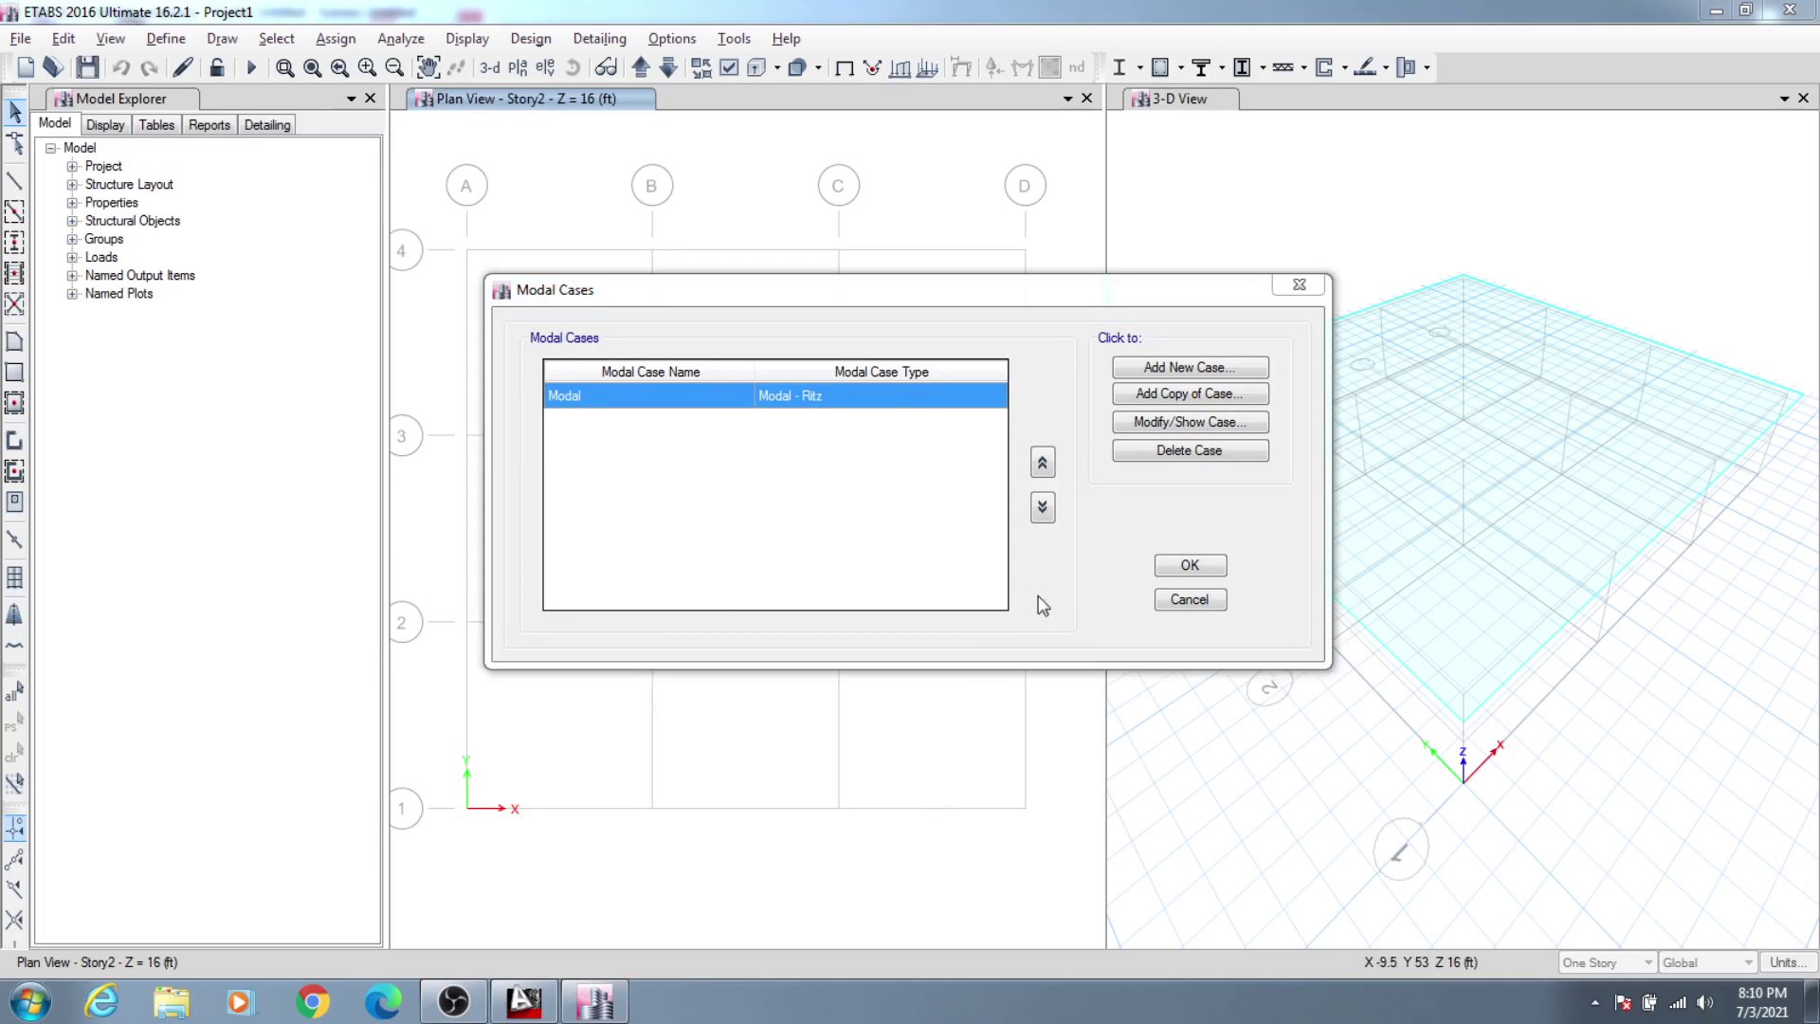
pyautogui.click(1085, 583)
pyautogui.moveTo(868, 274); pyautogui.dragTo(856, 276)
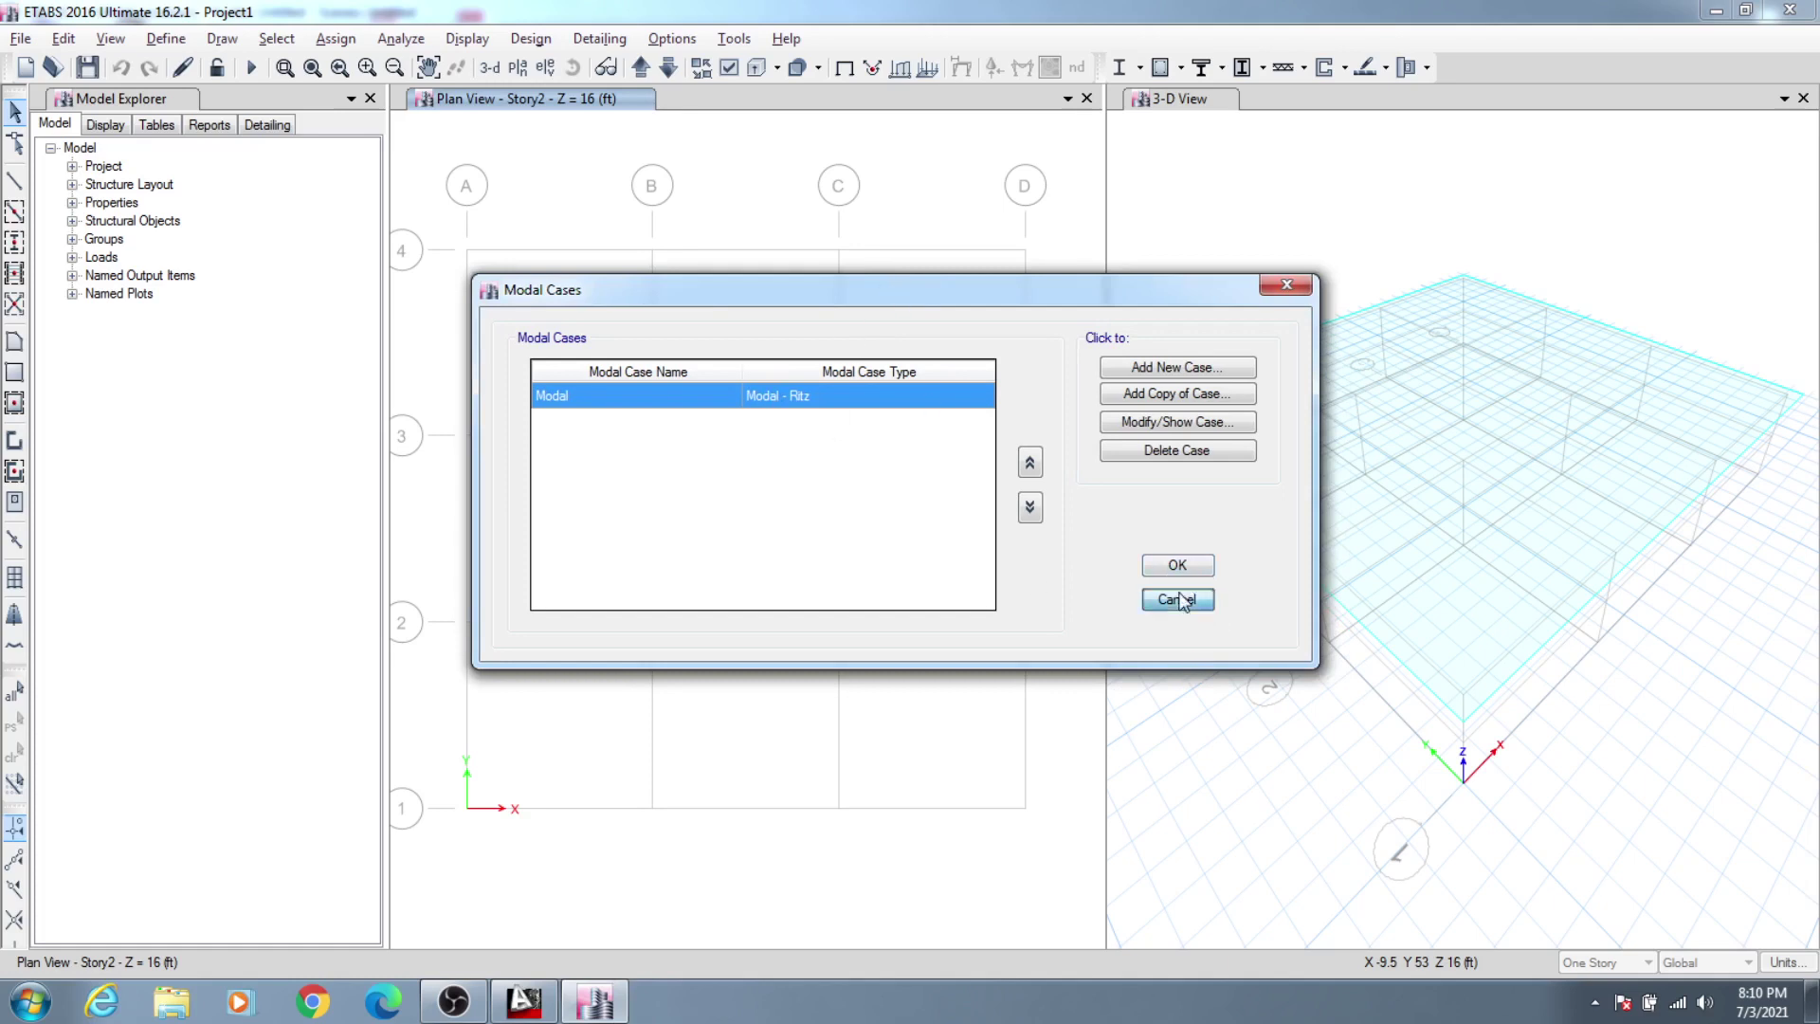
pyautogui.click(1185, 600)
# Step: Review the defined load patterns and the load cases, leaving both lists without changes
pyautogui.click(163, 39)
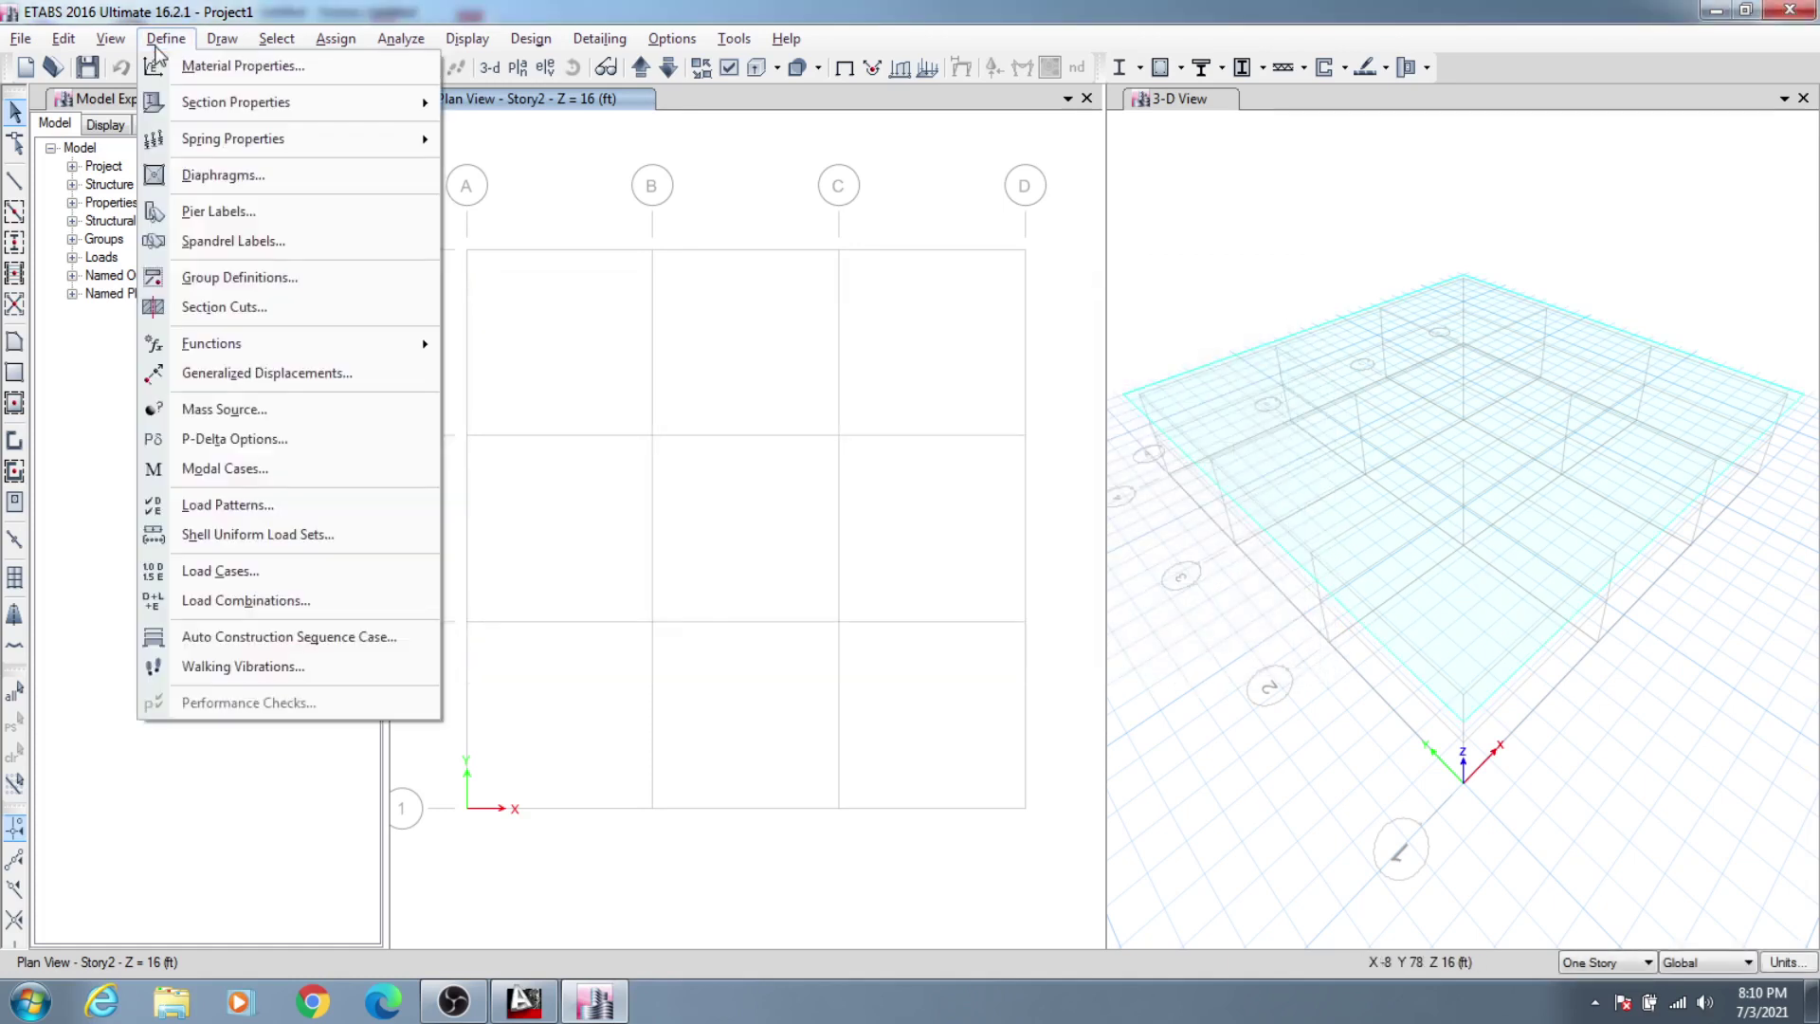
pyautogui.click(231, 505)
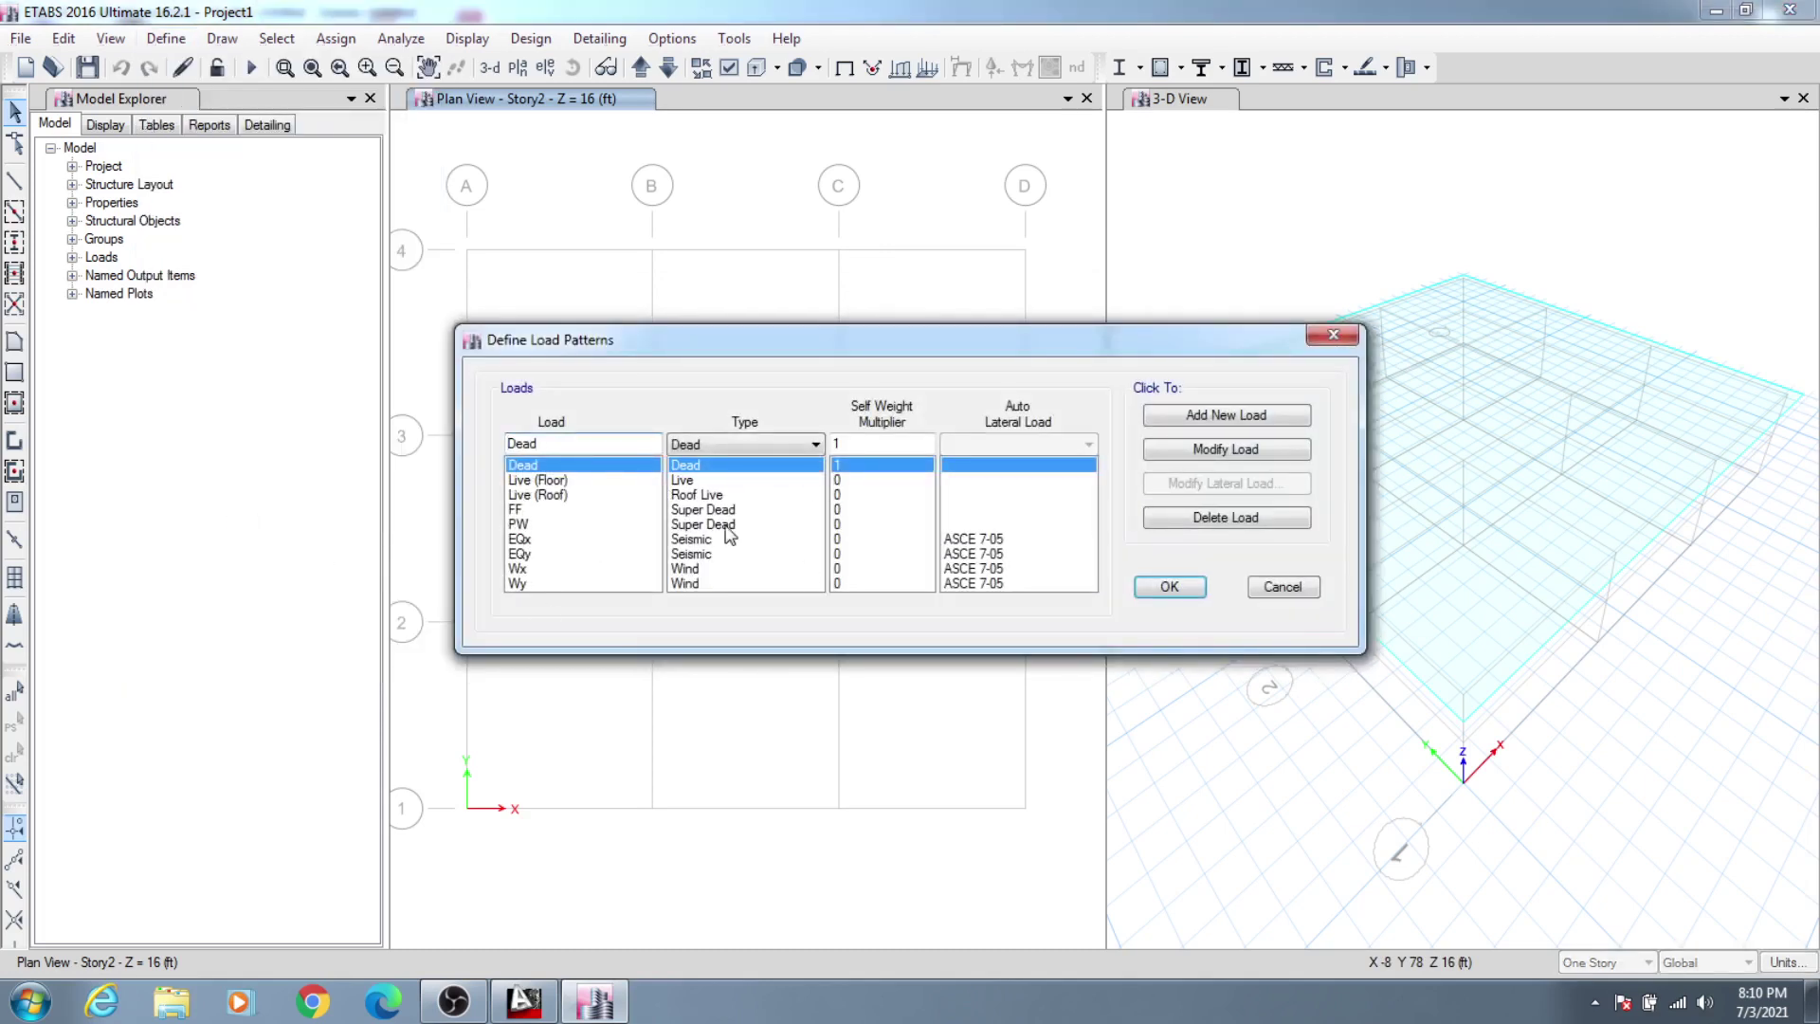
pyautogui.click(1282, 588)
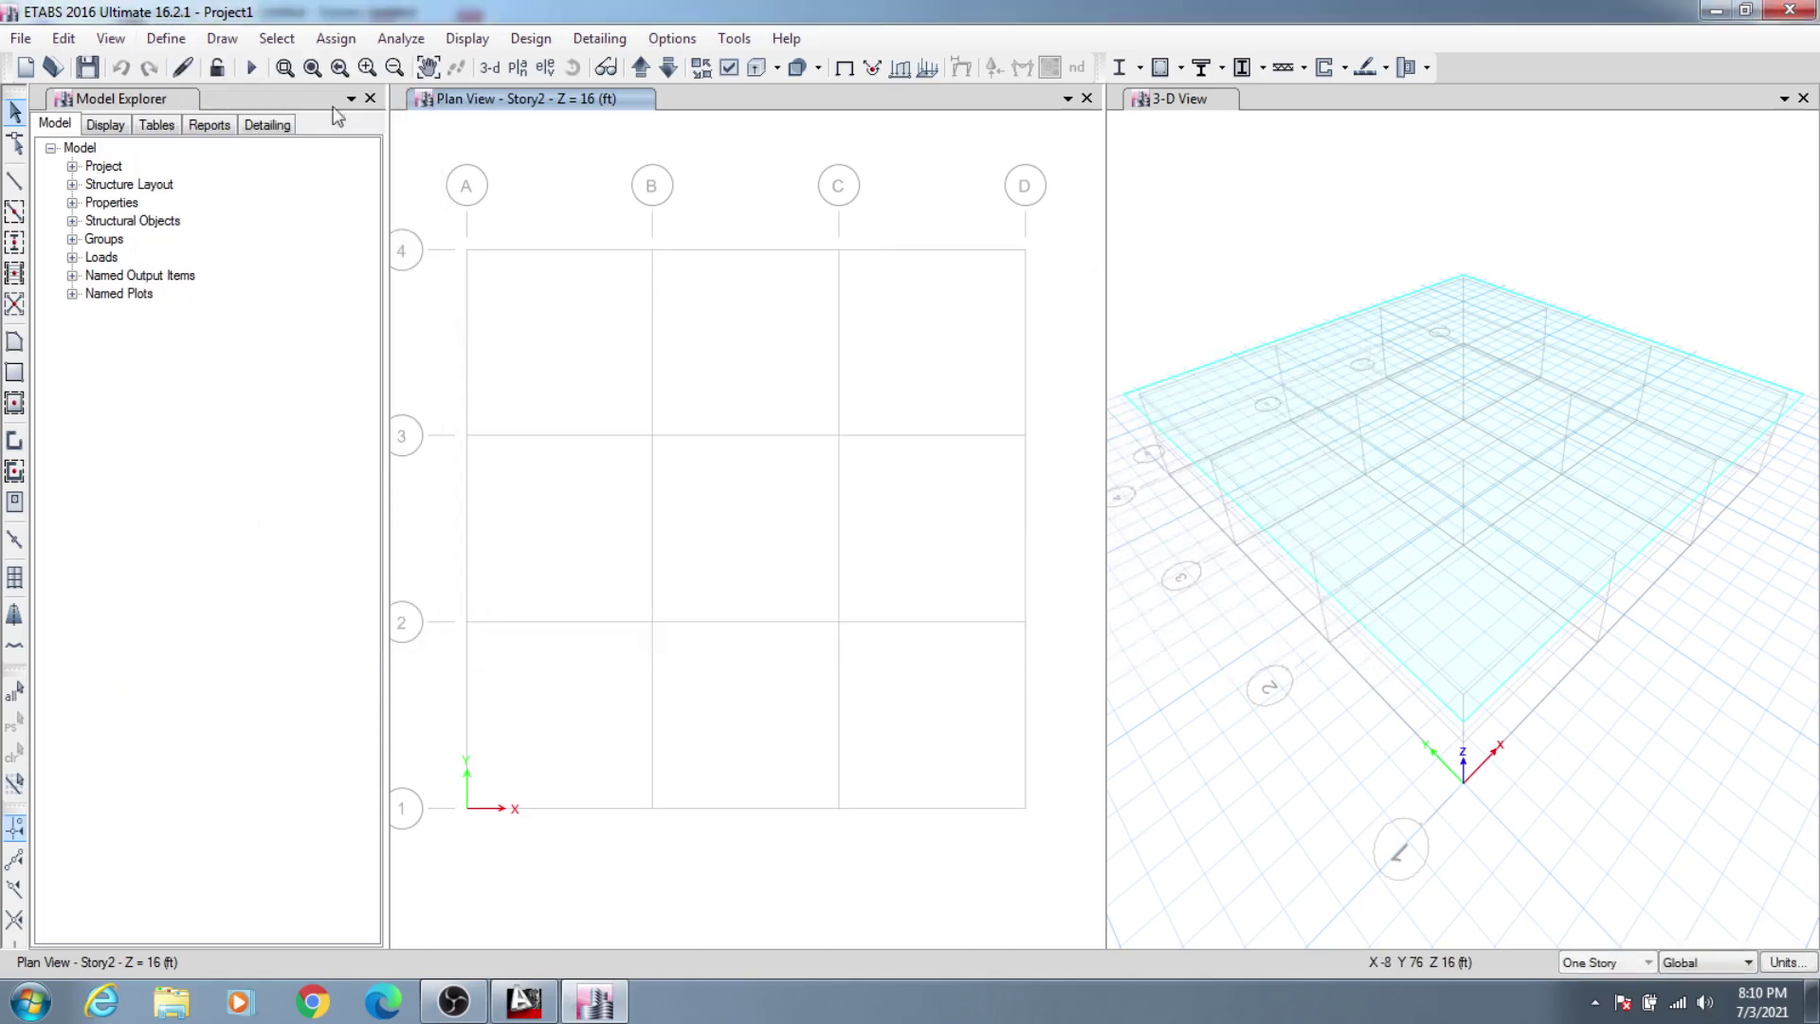
pyautogui.click(166, 38)
pyautogui.click(206, 573)
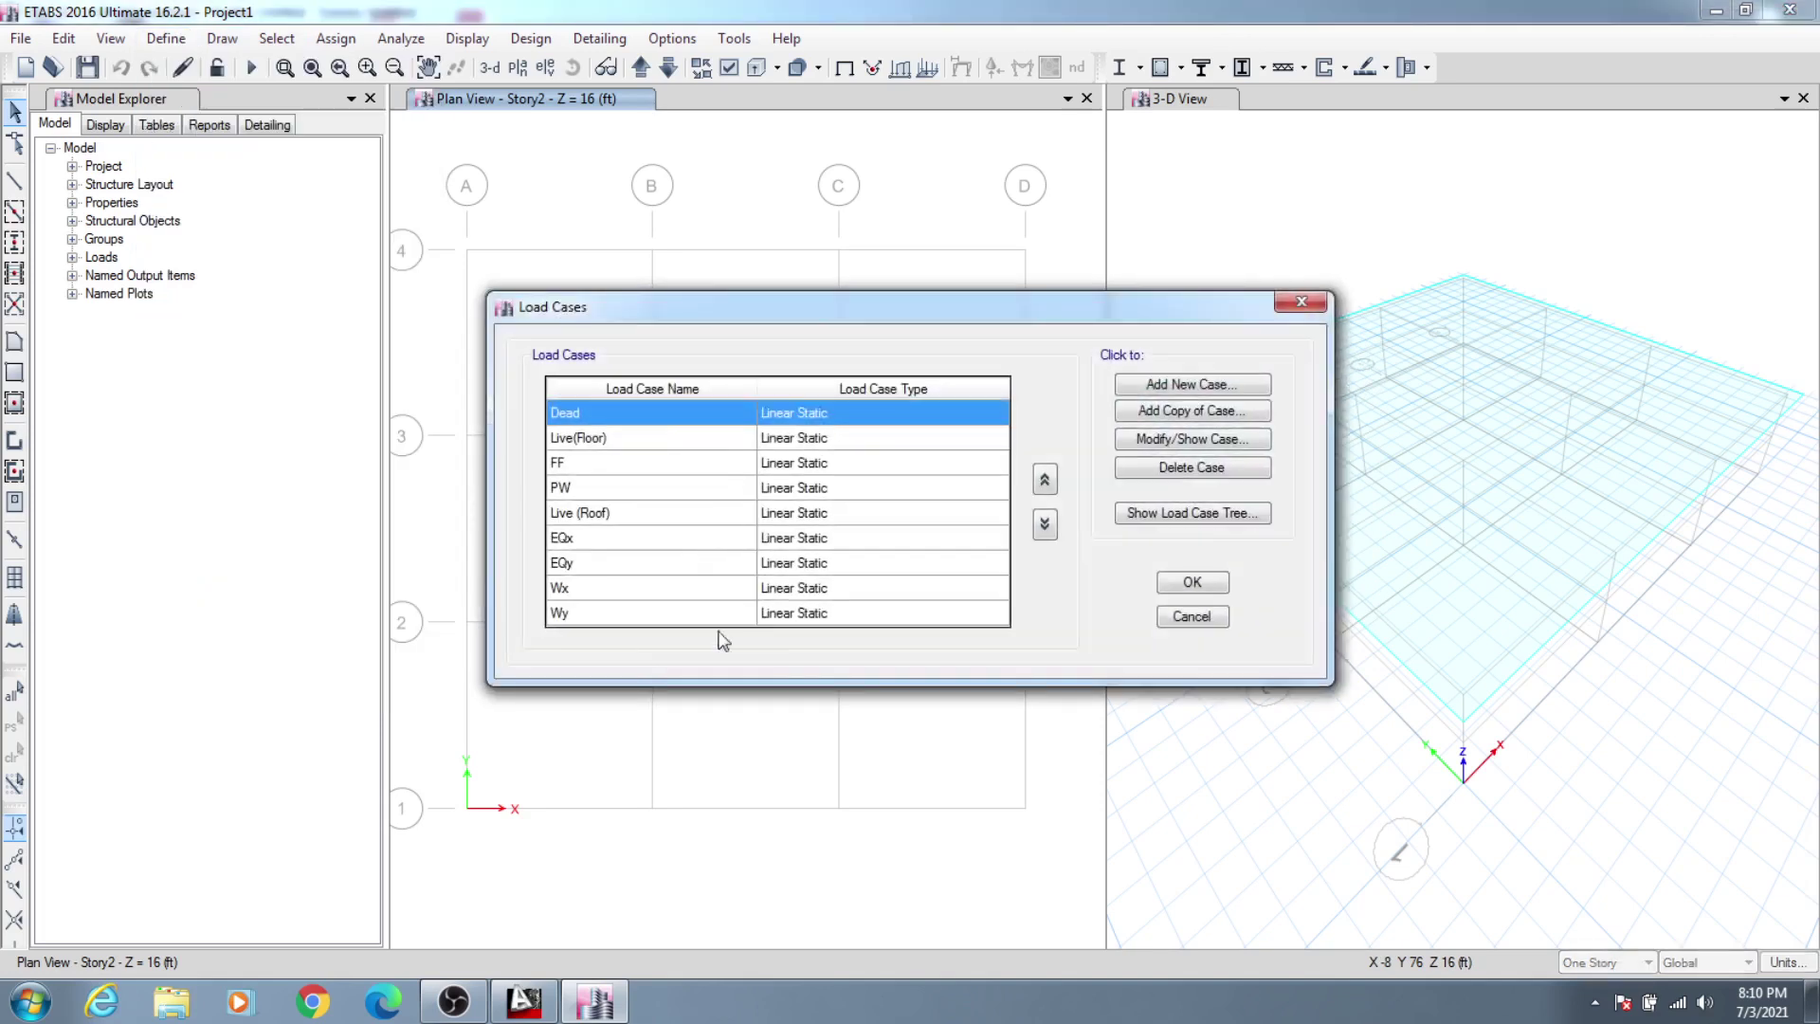
pyautogui.click(1187, 621)
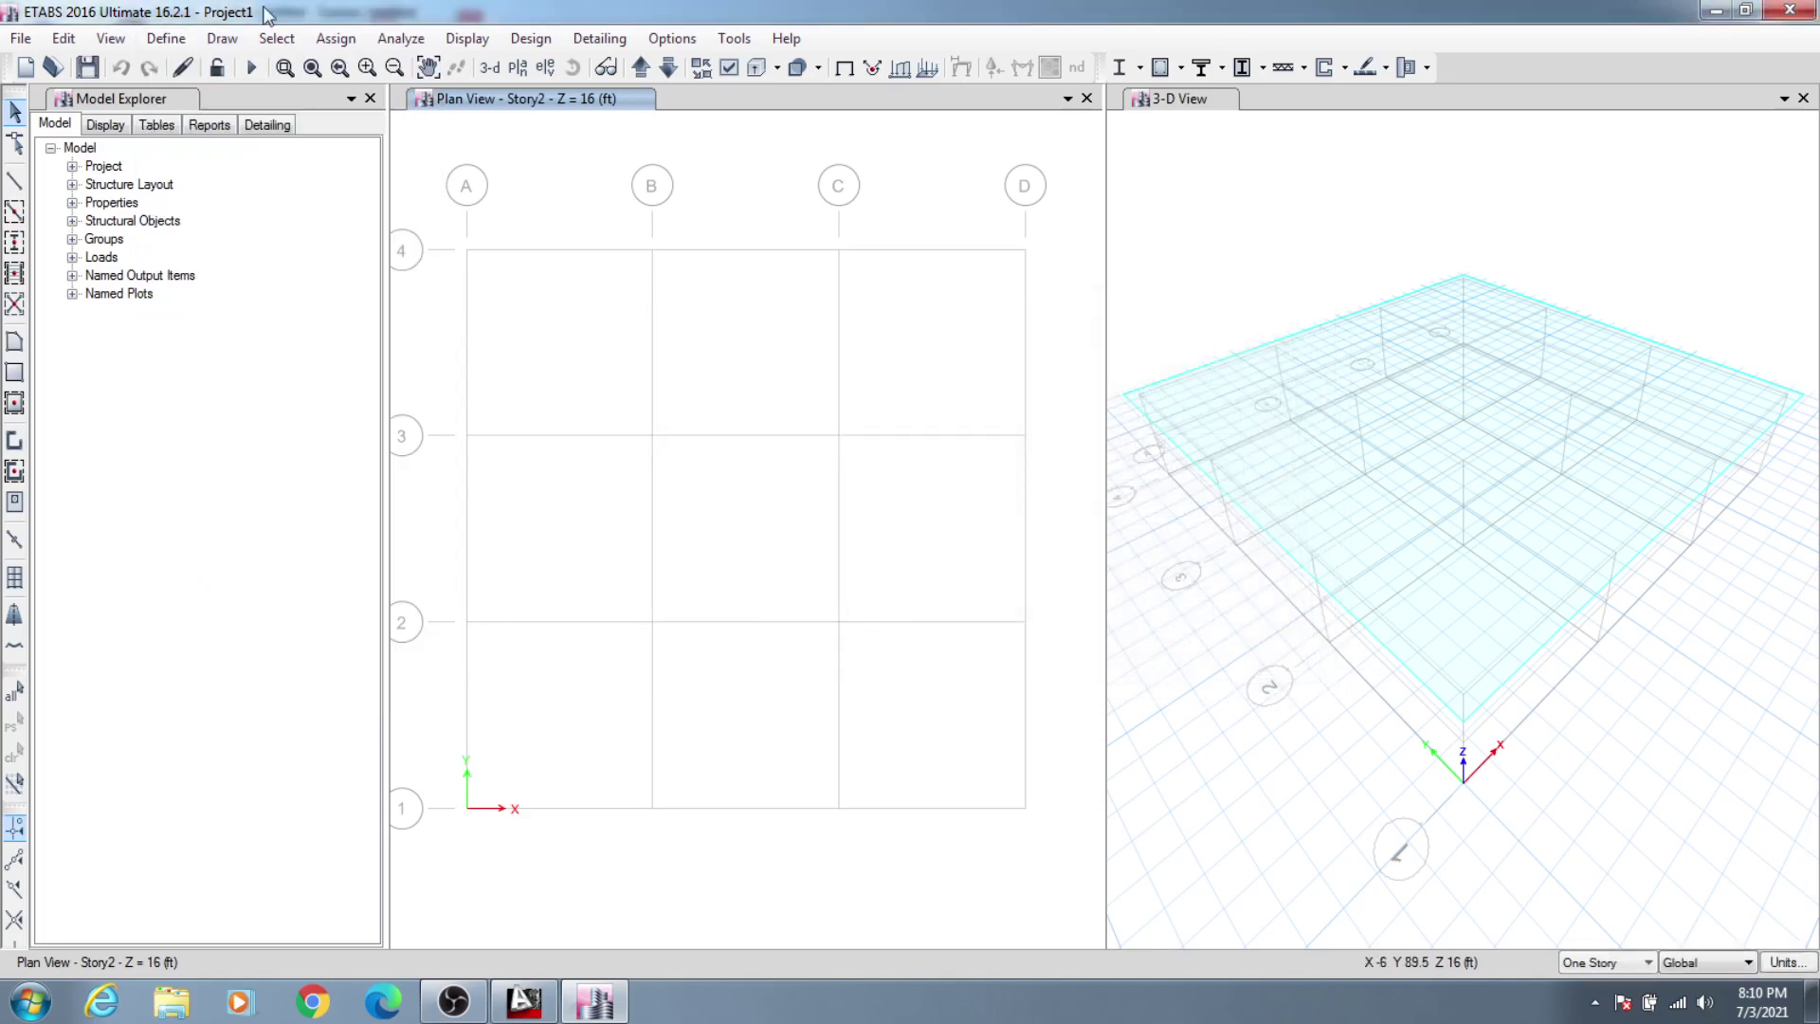
# Step: Look through the whole list of load combinations, including the FS and envelope combinations, and leave it without changes
pyautogui.click(166, 38)
pyautogui.click(229, 623)
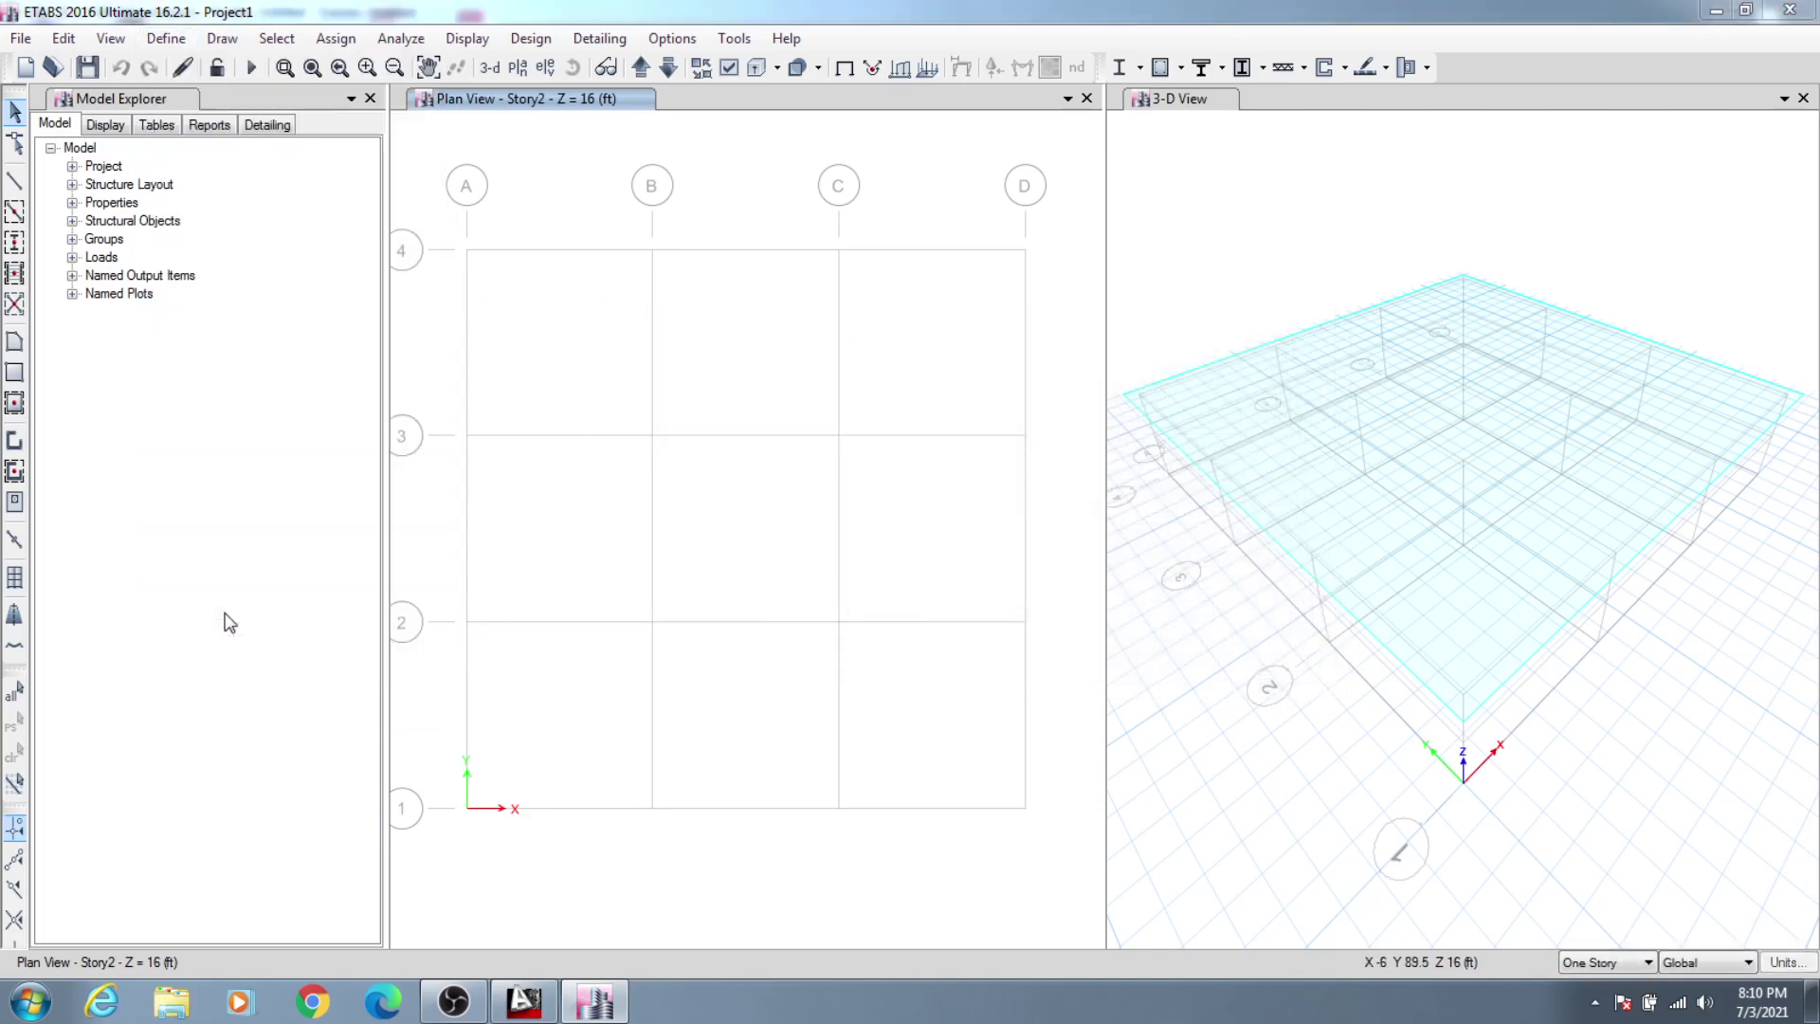
pyautogui.scroll(-5, 846, 485)
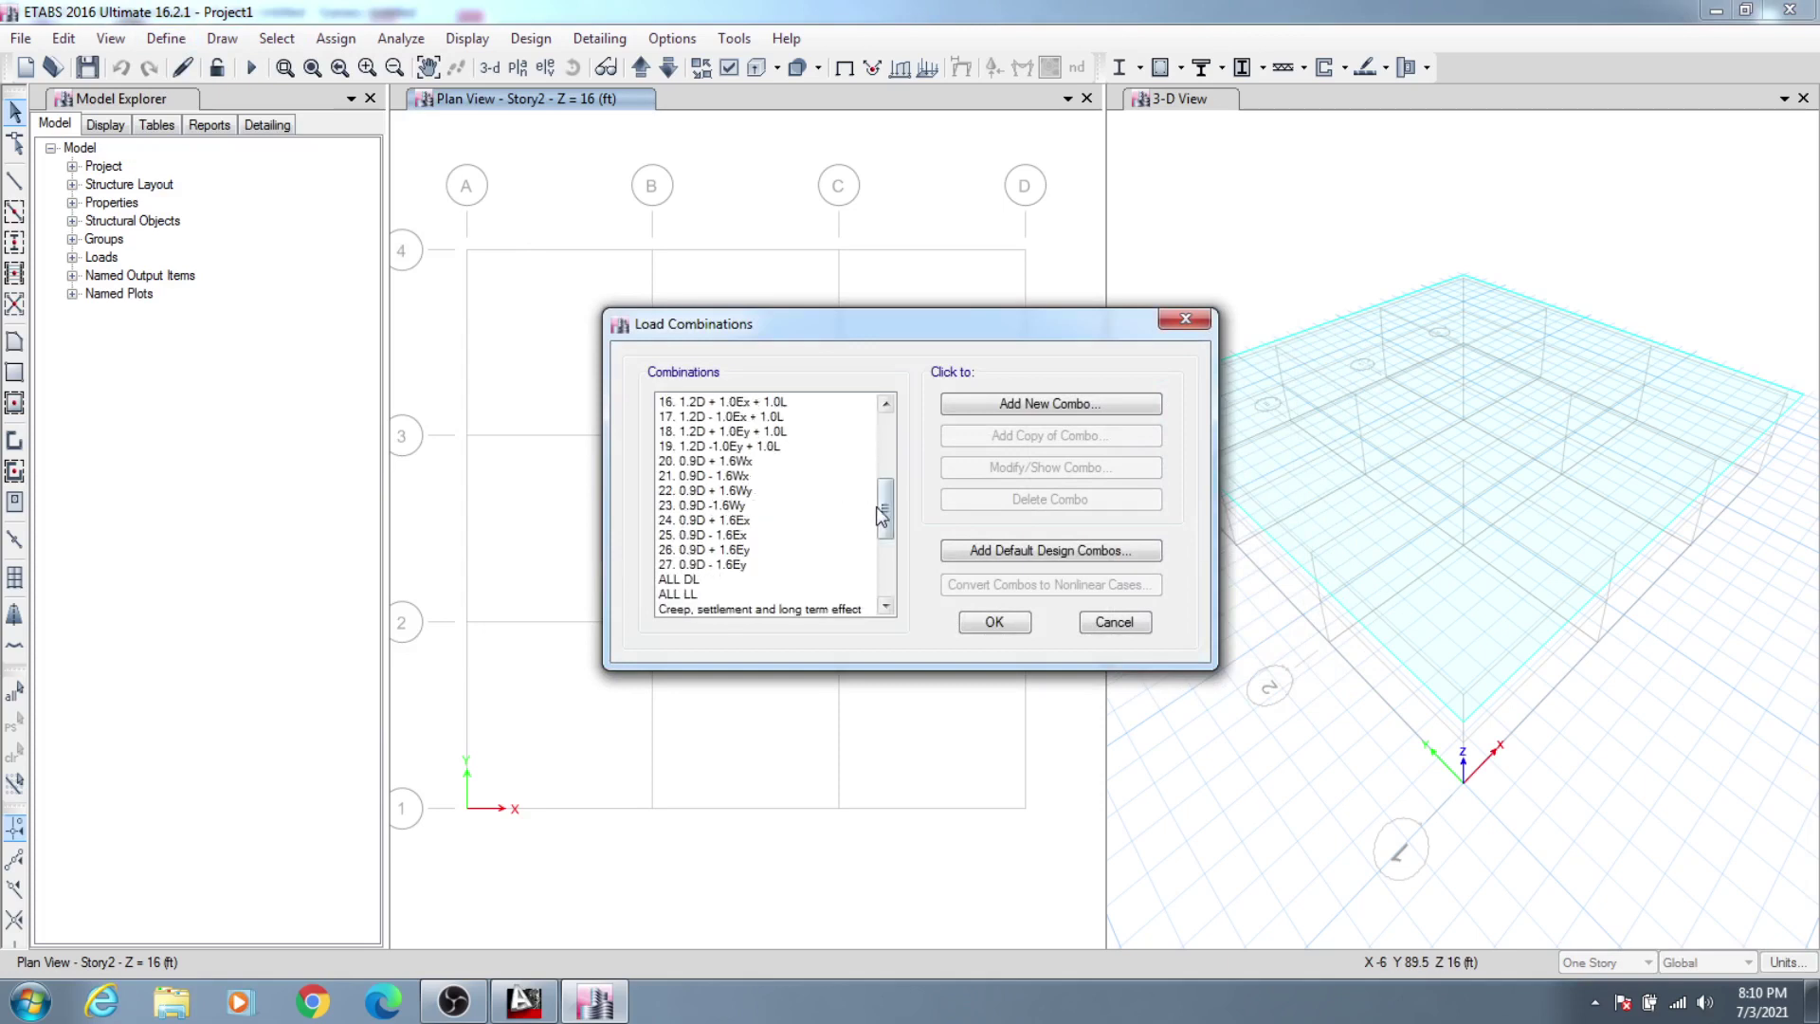
pyautogui.moveTo(882, 514); pyautogui.dragTo(901, 580)
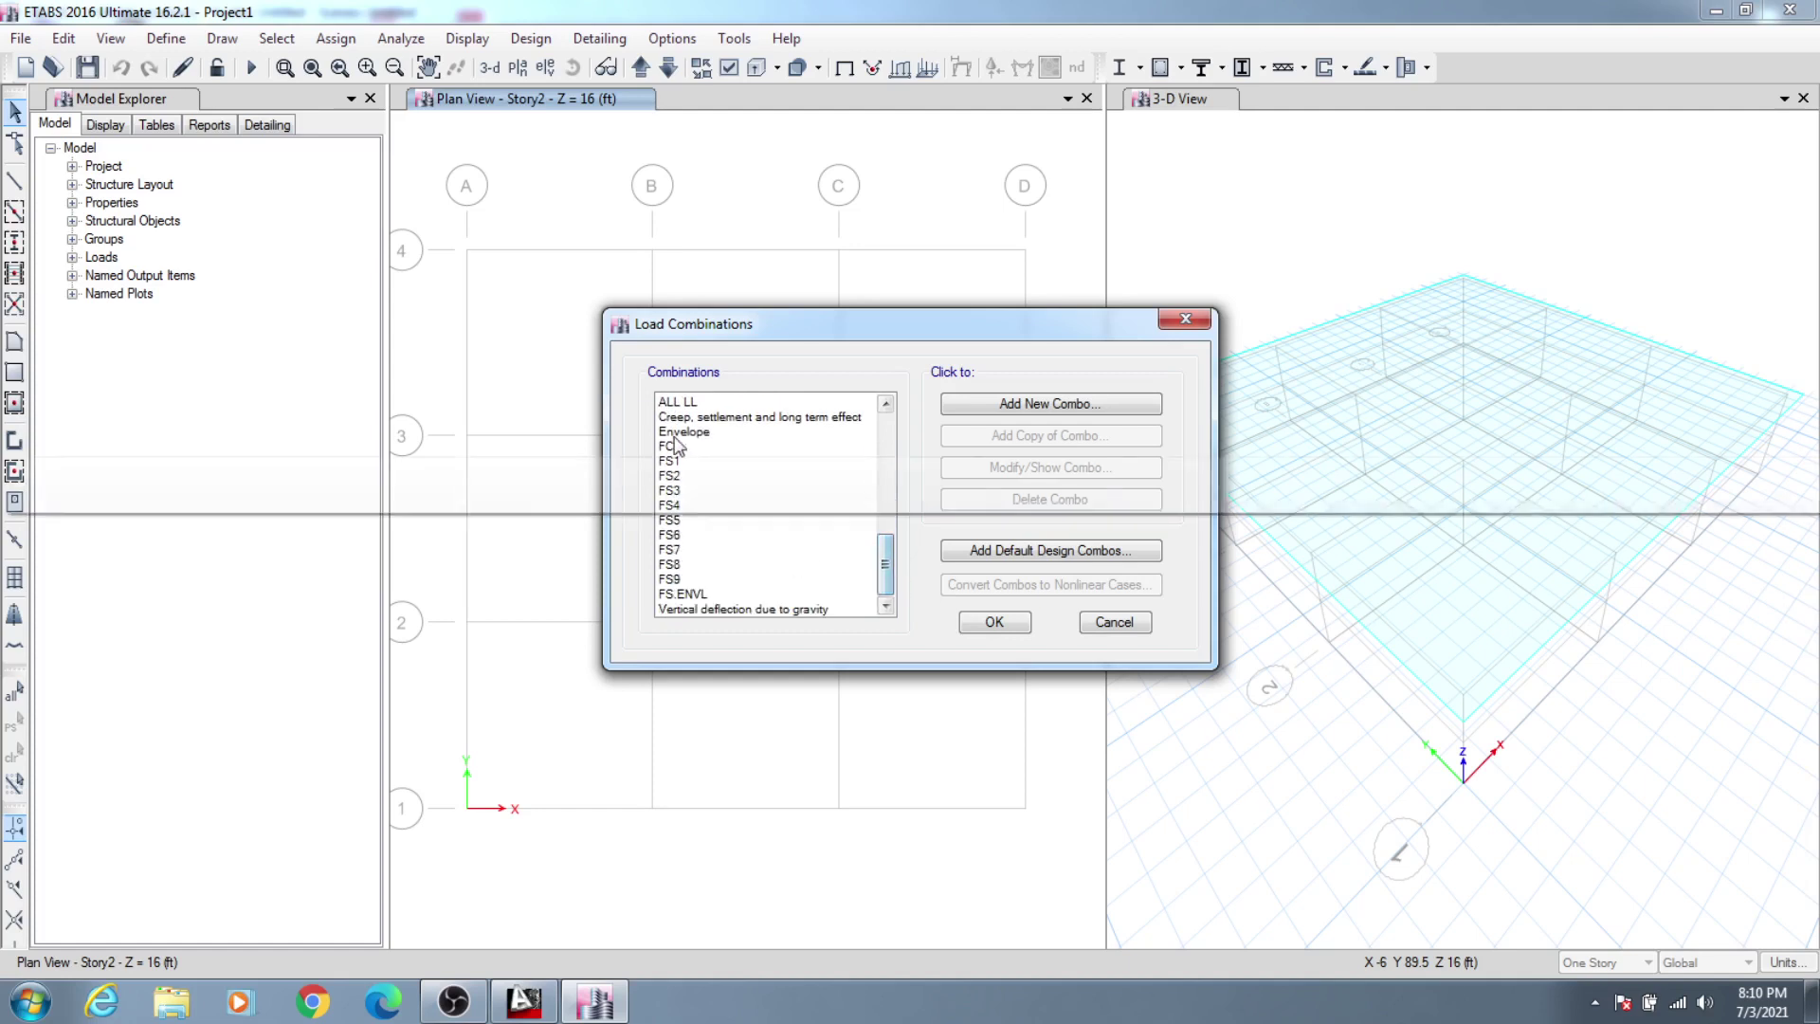
pyautogui.moveTo(671, 465)
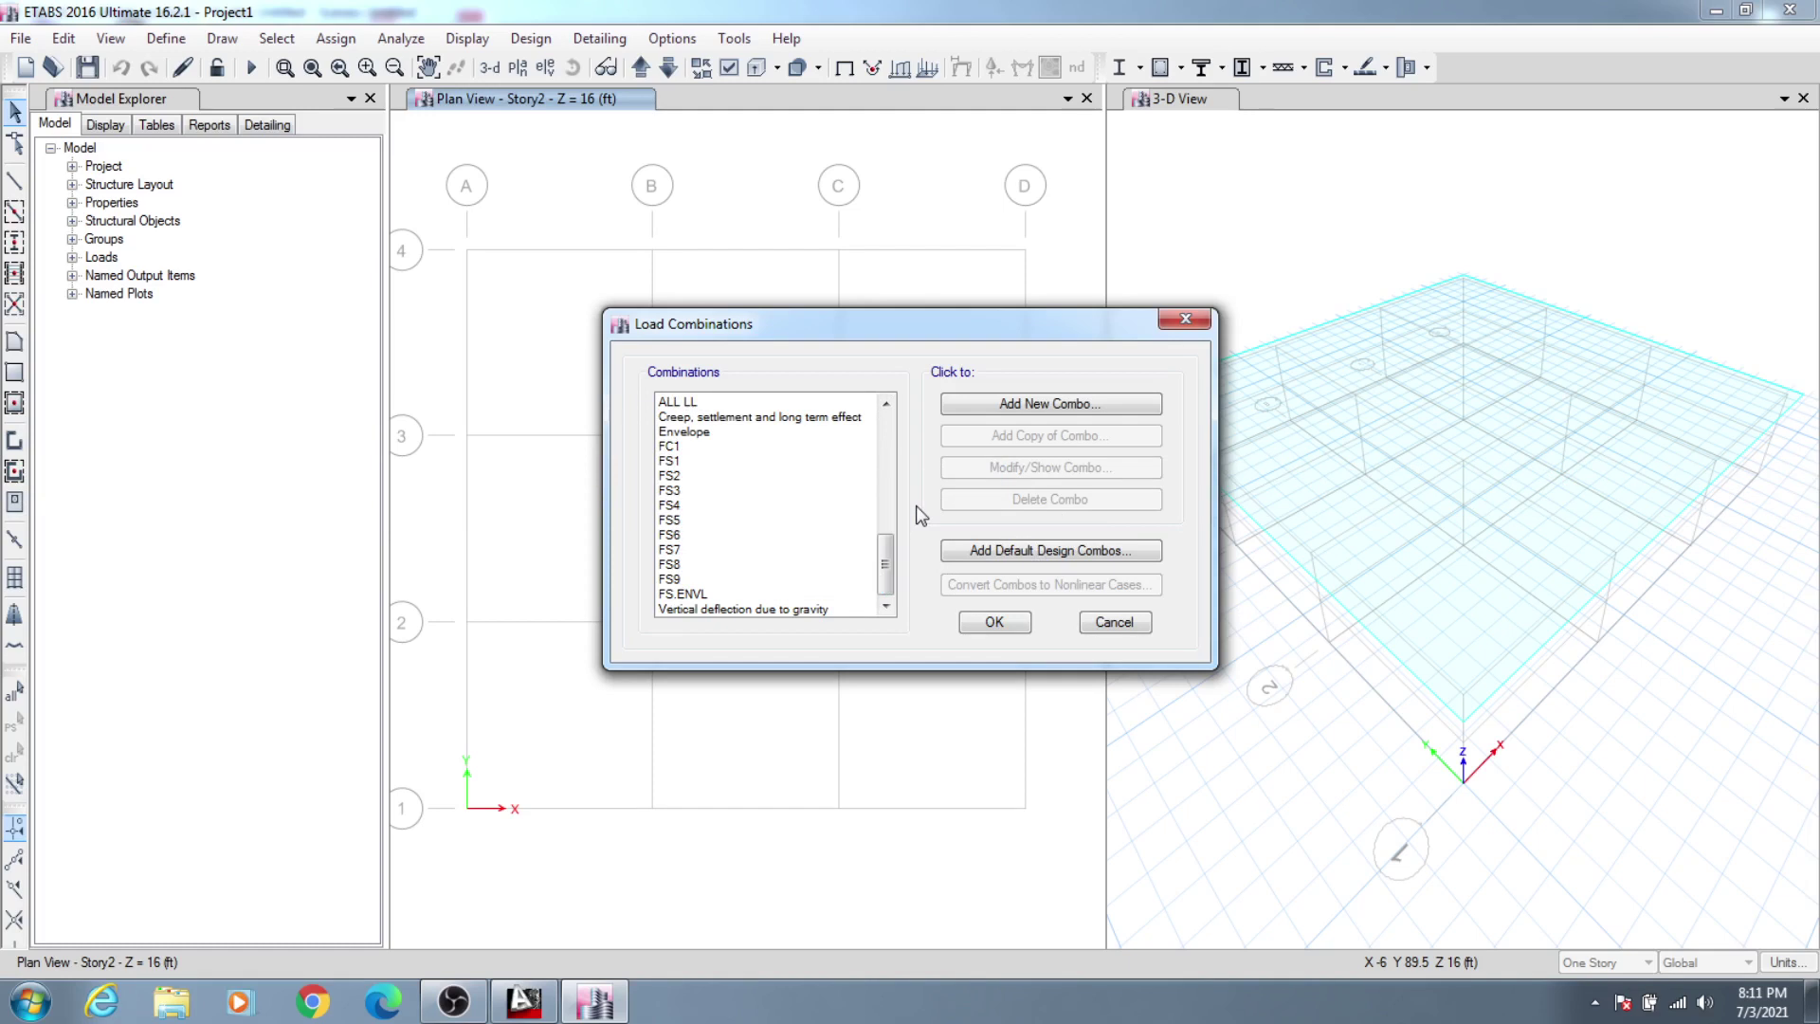
pyautogui.moveTo(680, 593)
pyautogui.moveTo(793, 427)
pyautogui.moveTo(885, 564); pyautogui.dragTo(887, 407)
pyautogui.moveTo(918, 336); pyautogui.dragTo(851, 343)
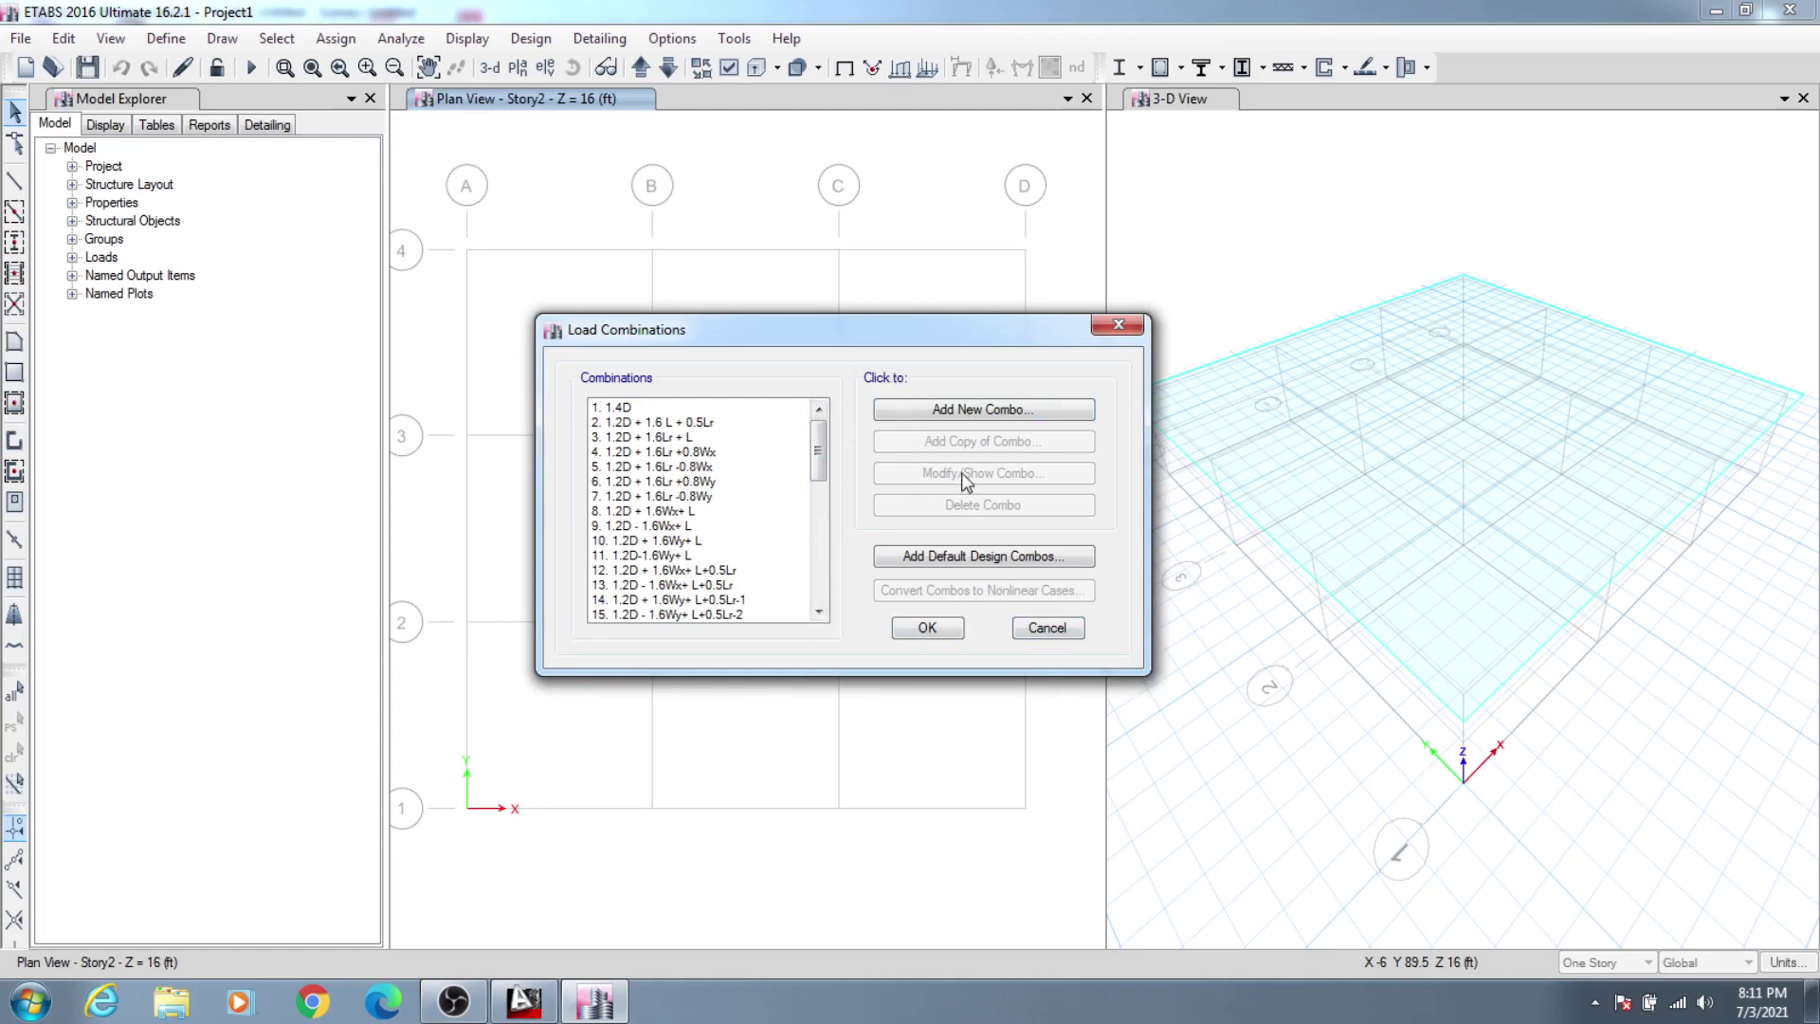
pyautogui.click(1045, 628)
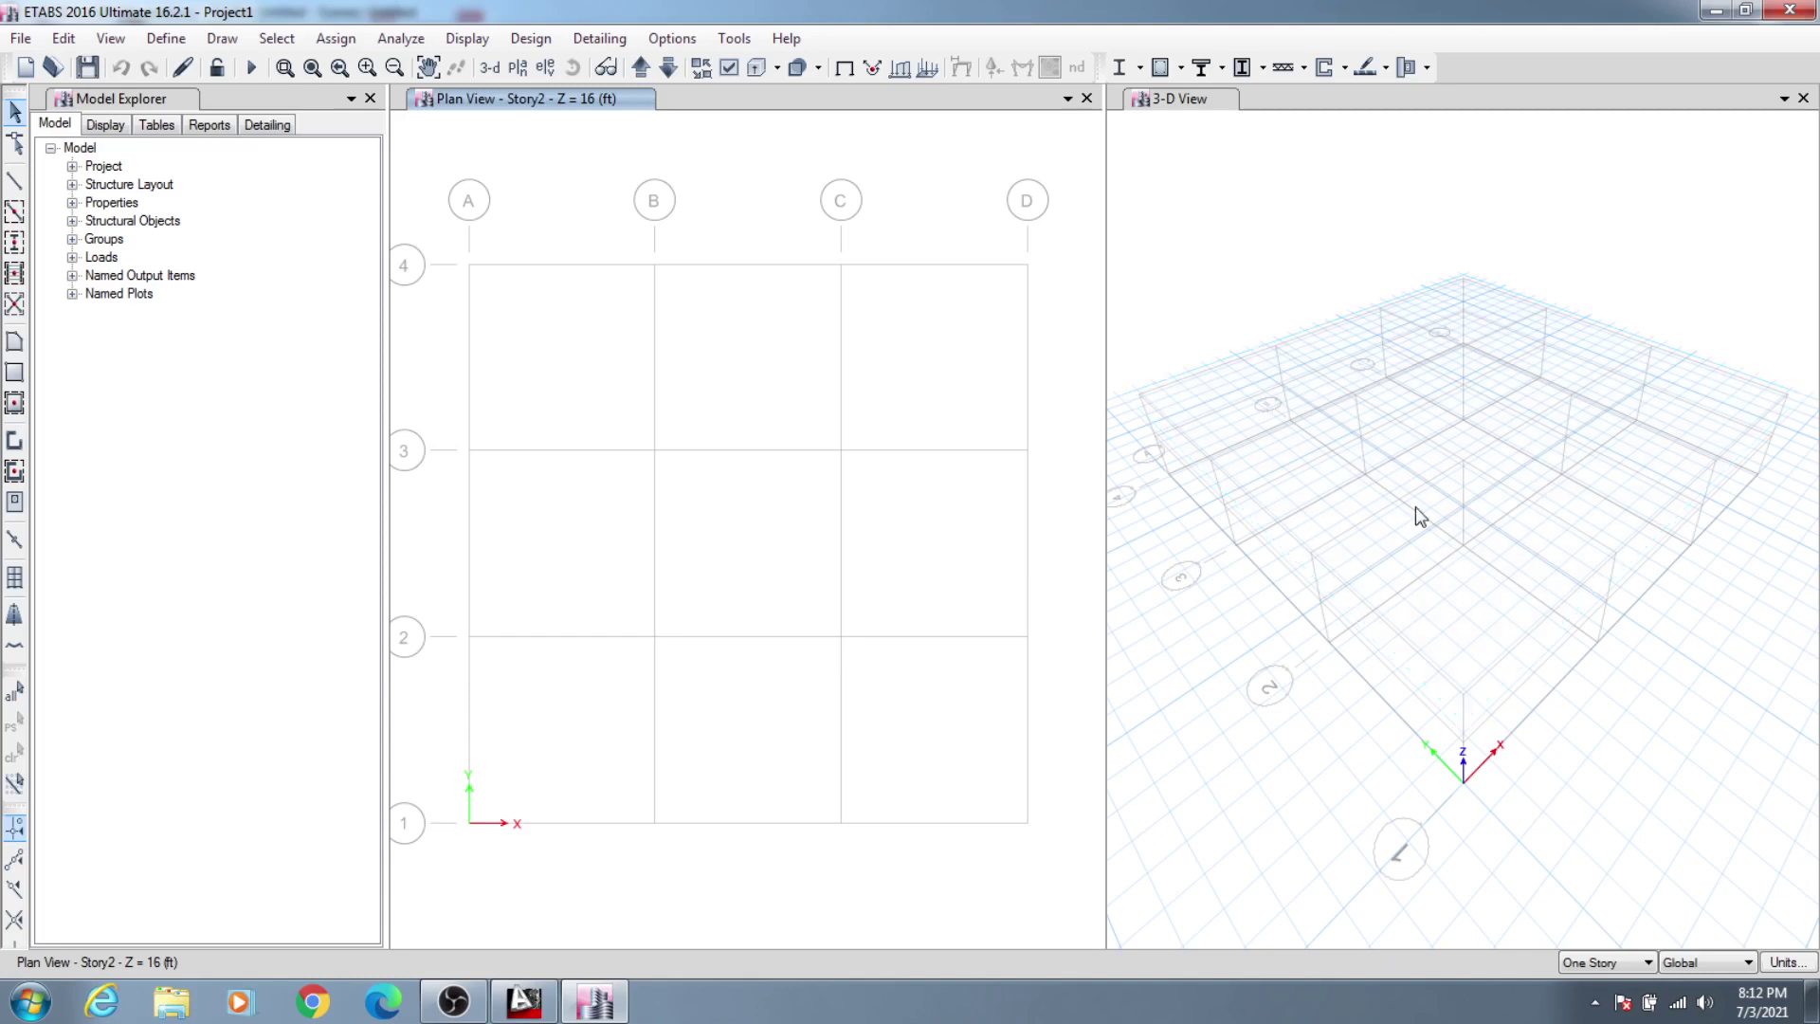
# Step: Switch to the Raninagar Working plan drawing in AutoCAD and examine the stair room, shops and ramp of the ground floor beside the other floor plans
pyautogui.moveTo(1305, 755); pyautogui.dragTo(1356, 341, button='middle')
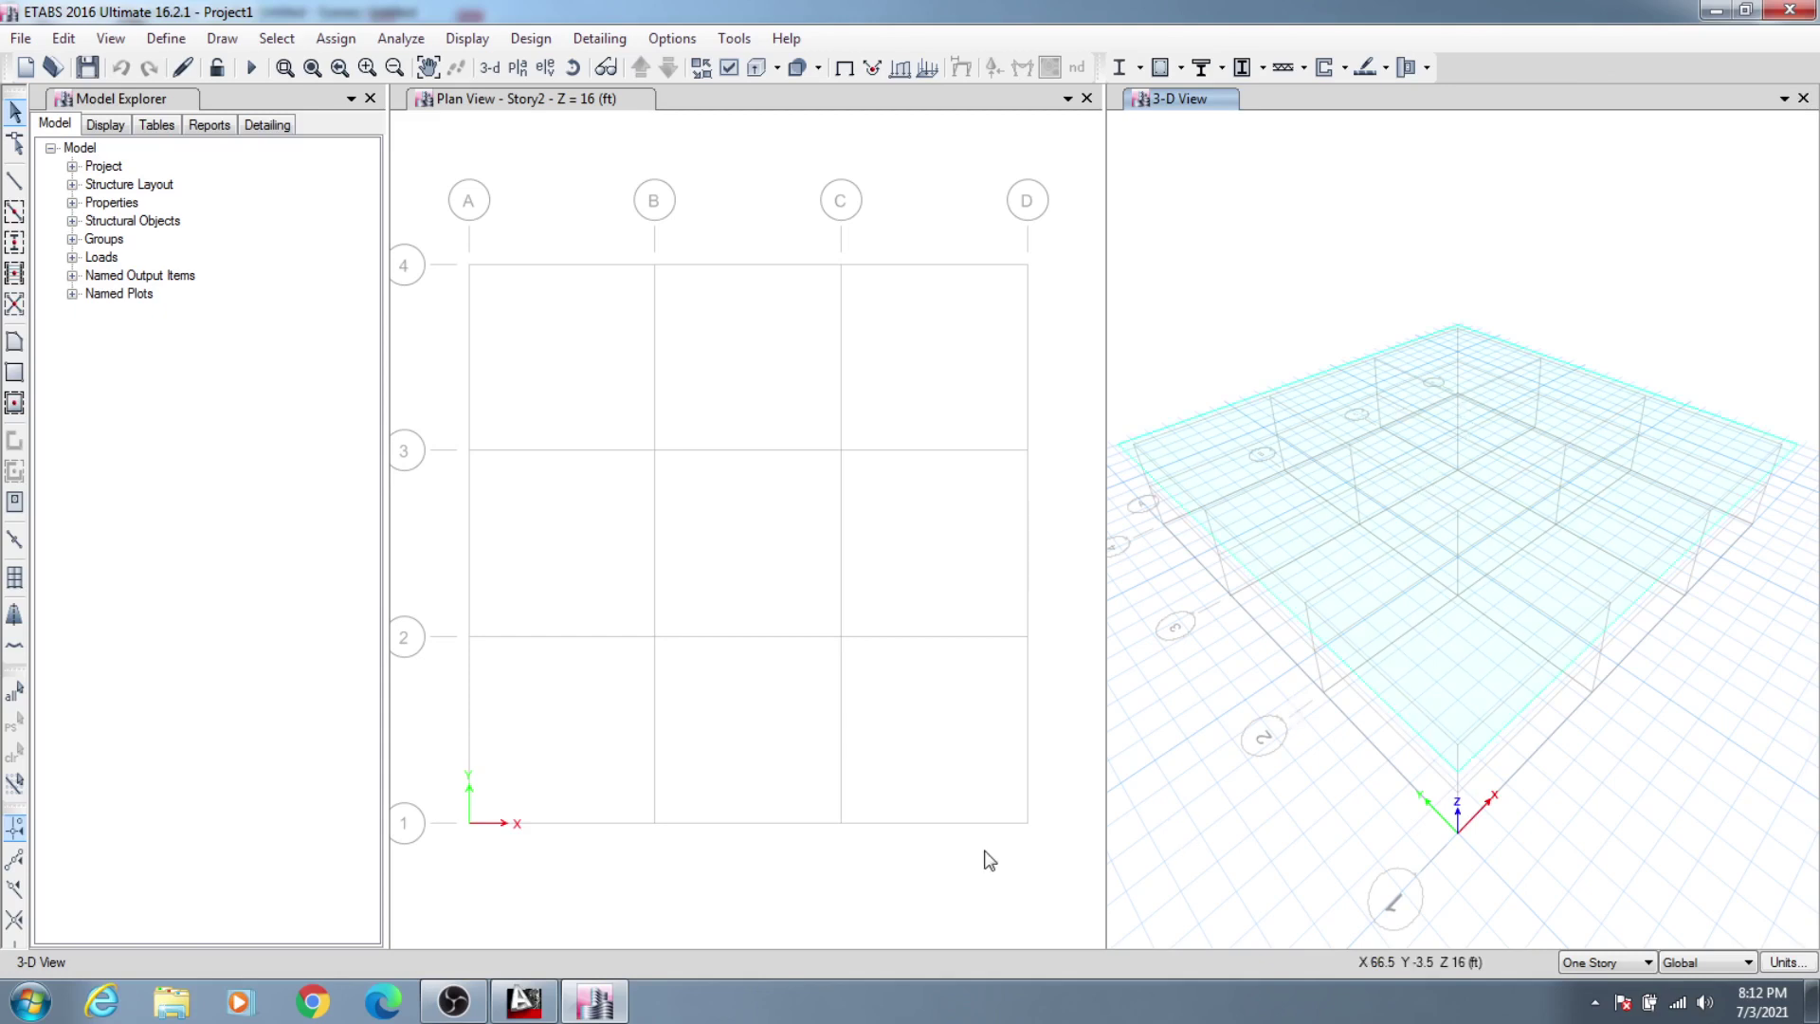
pyautogui.click(523, 1001)
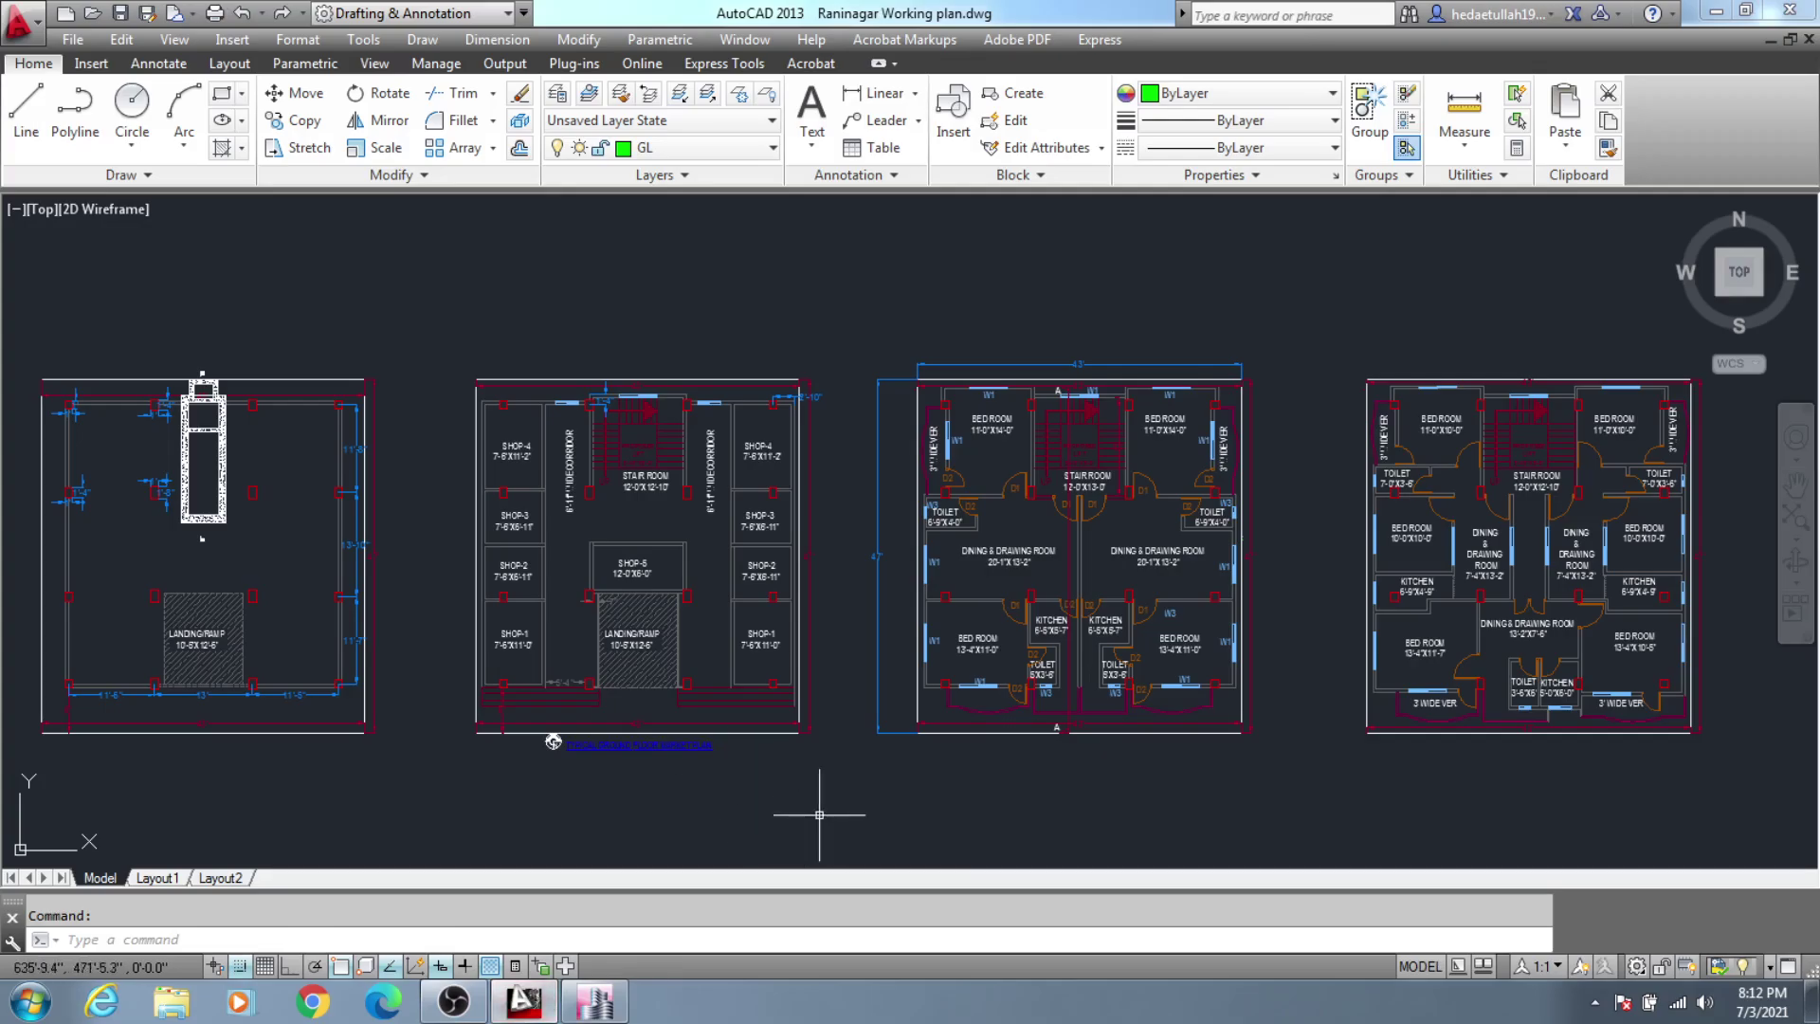
pyautogui.moveTo(819, 815); pyautogui.dragTo(837, 813, button='middle')
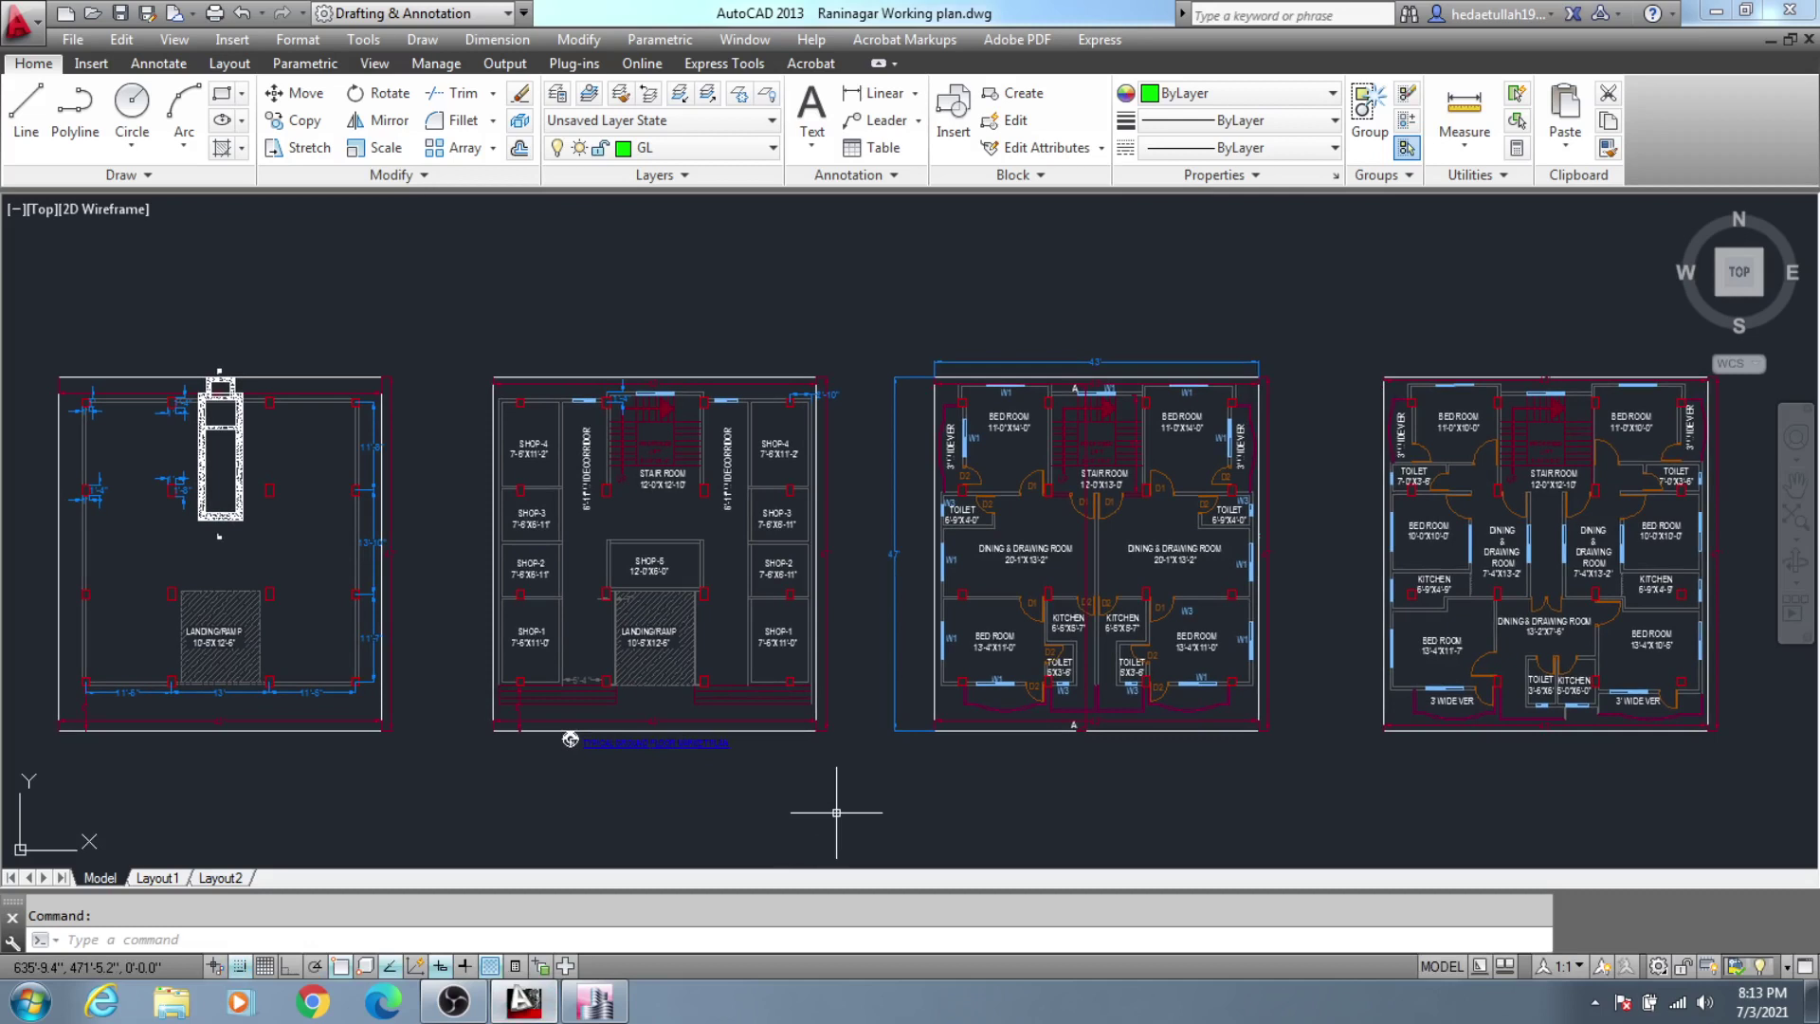
pyautogui.scroll(4, 681, 453)
pyautogui.scroll(4, 610, 612)
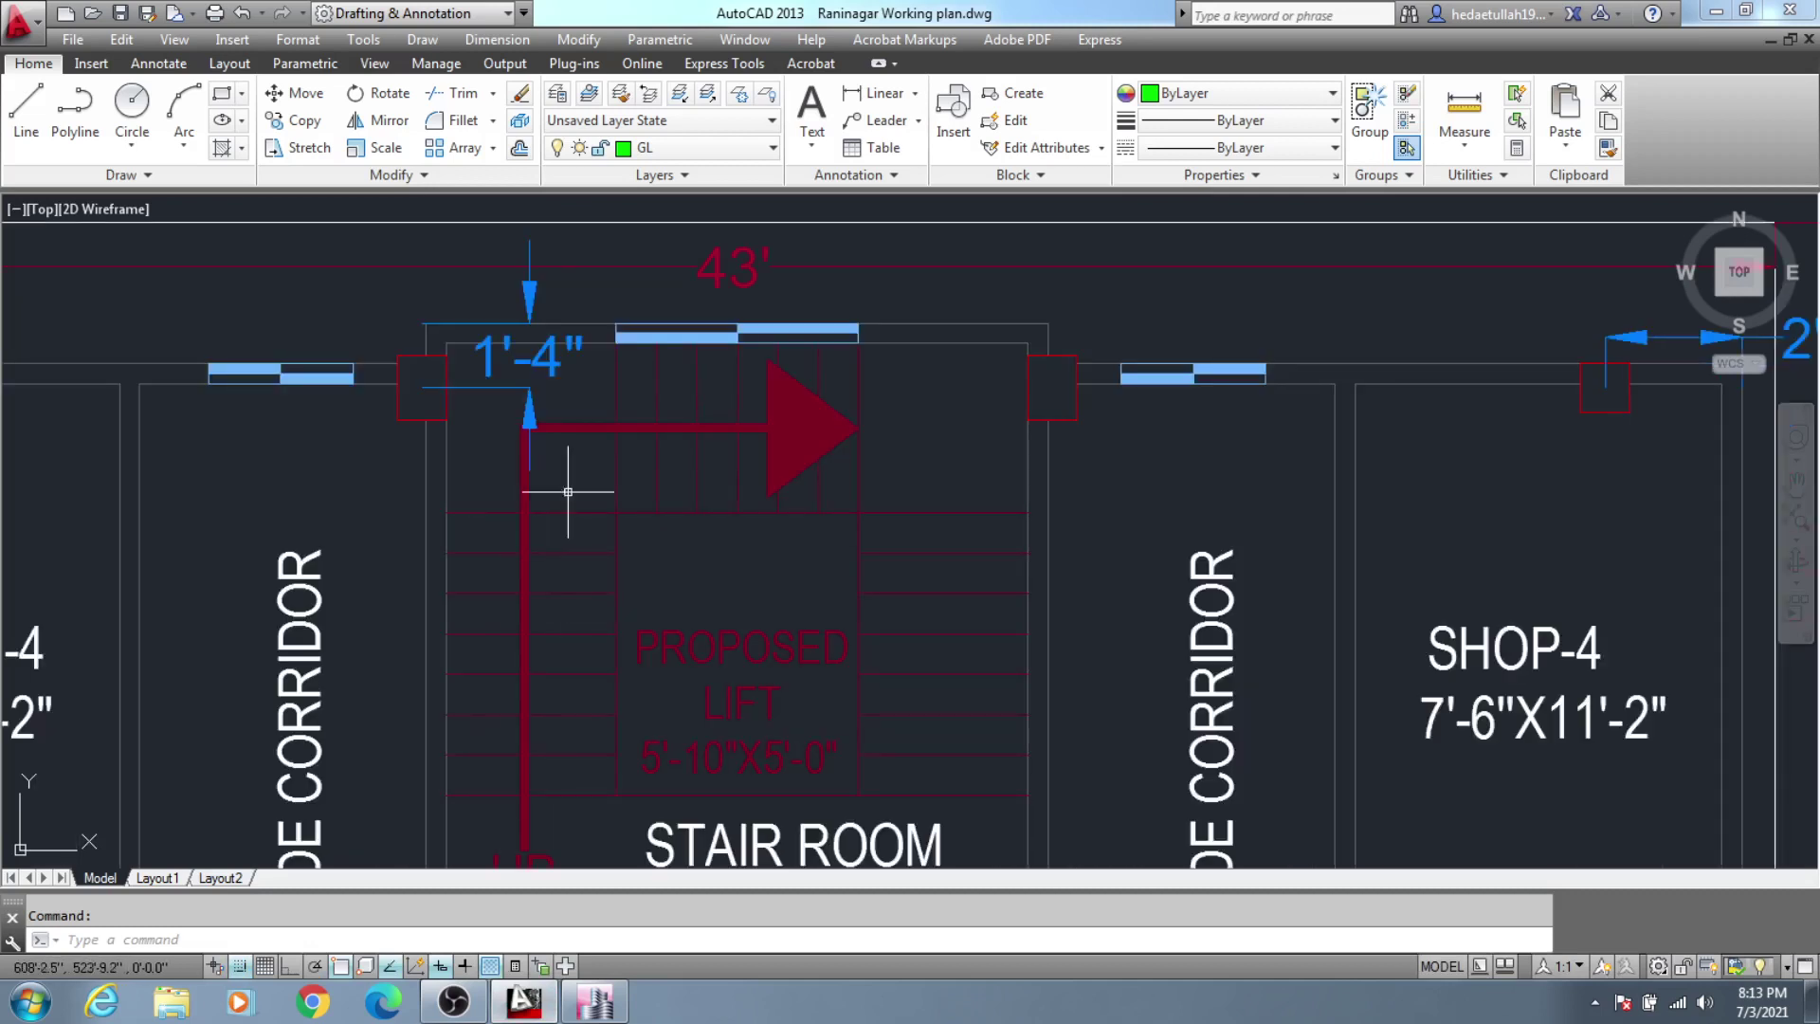
pyautogui.scroll(-2, 849, 422)
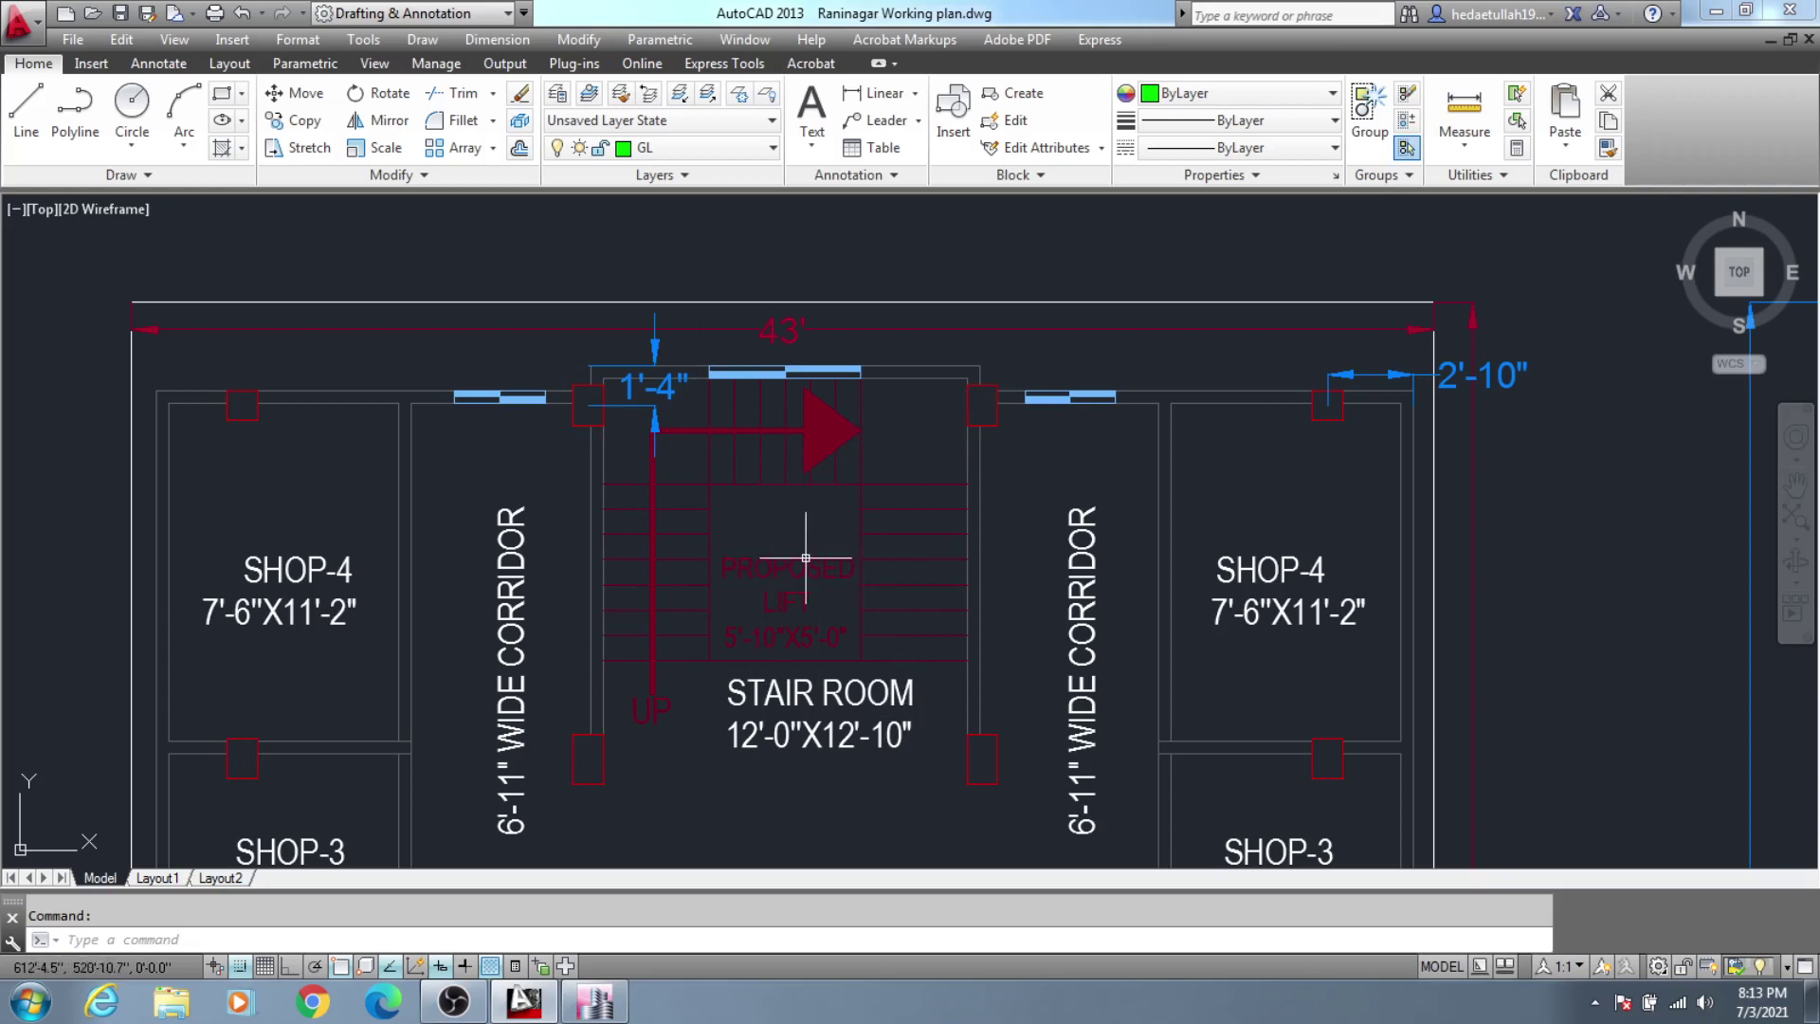
pyautogui.scroll(-3, 806, 558)
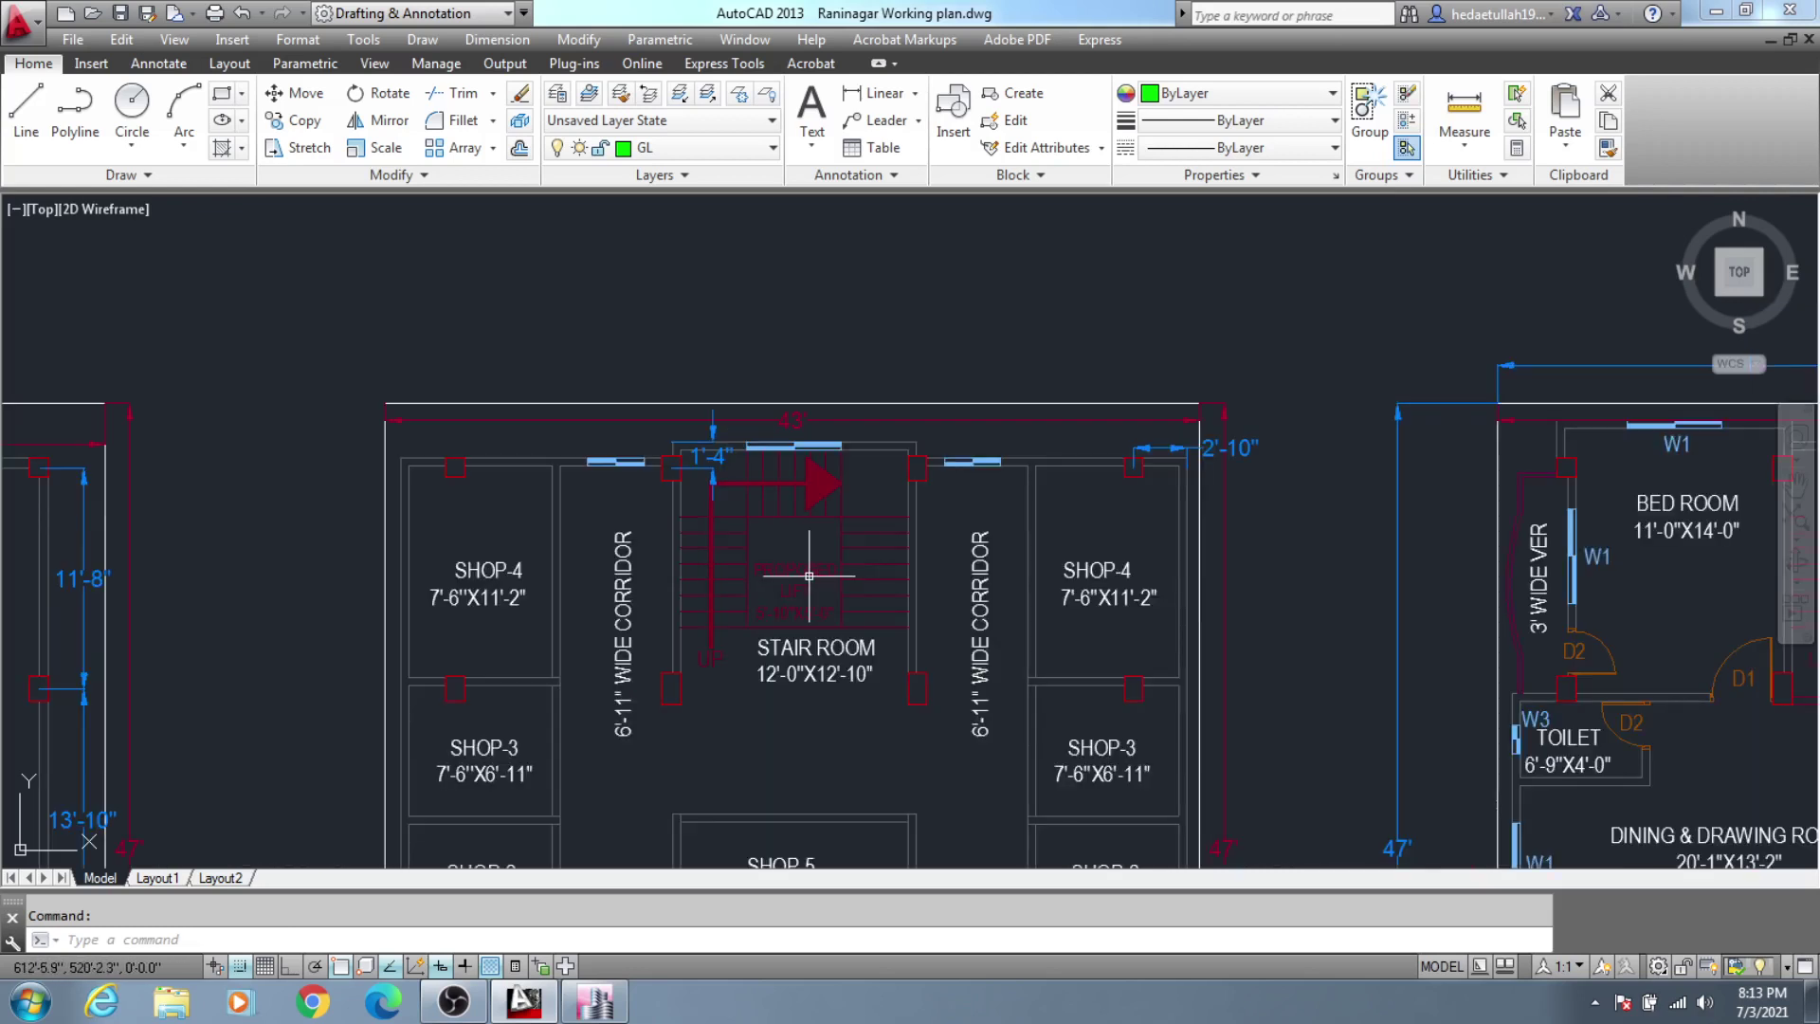
pyautogui.scroll(-2, 816, 641)
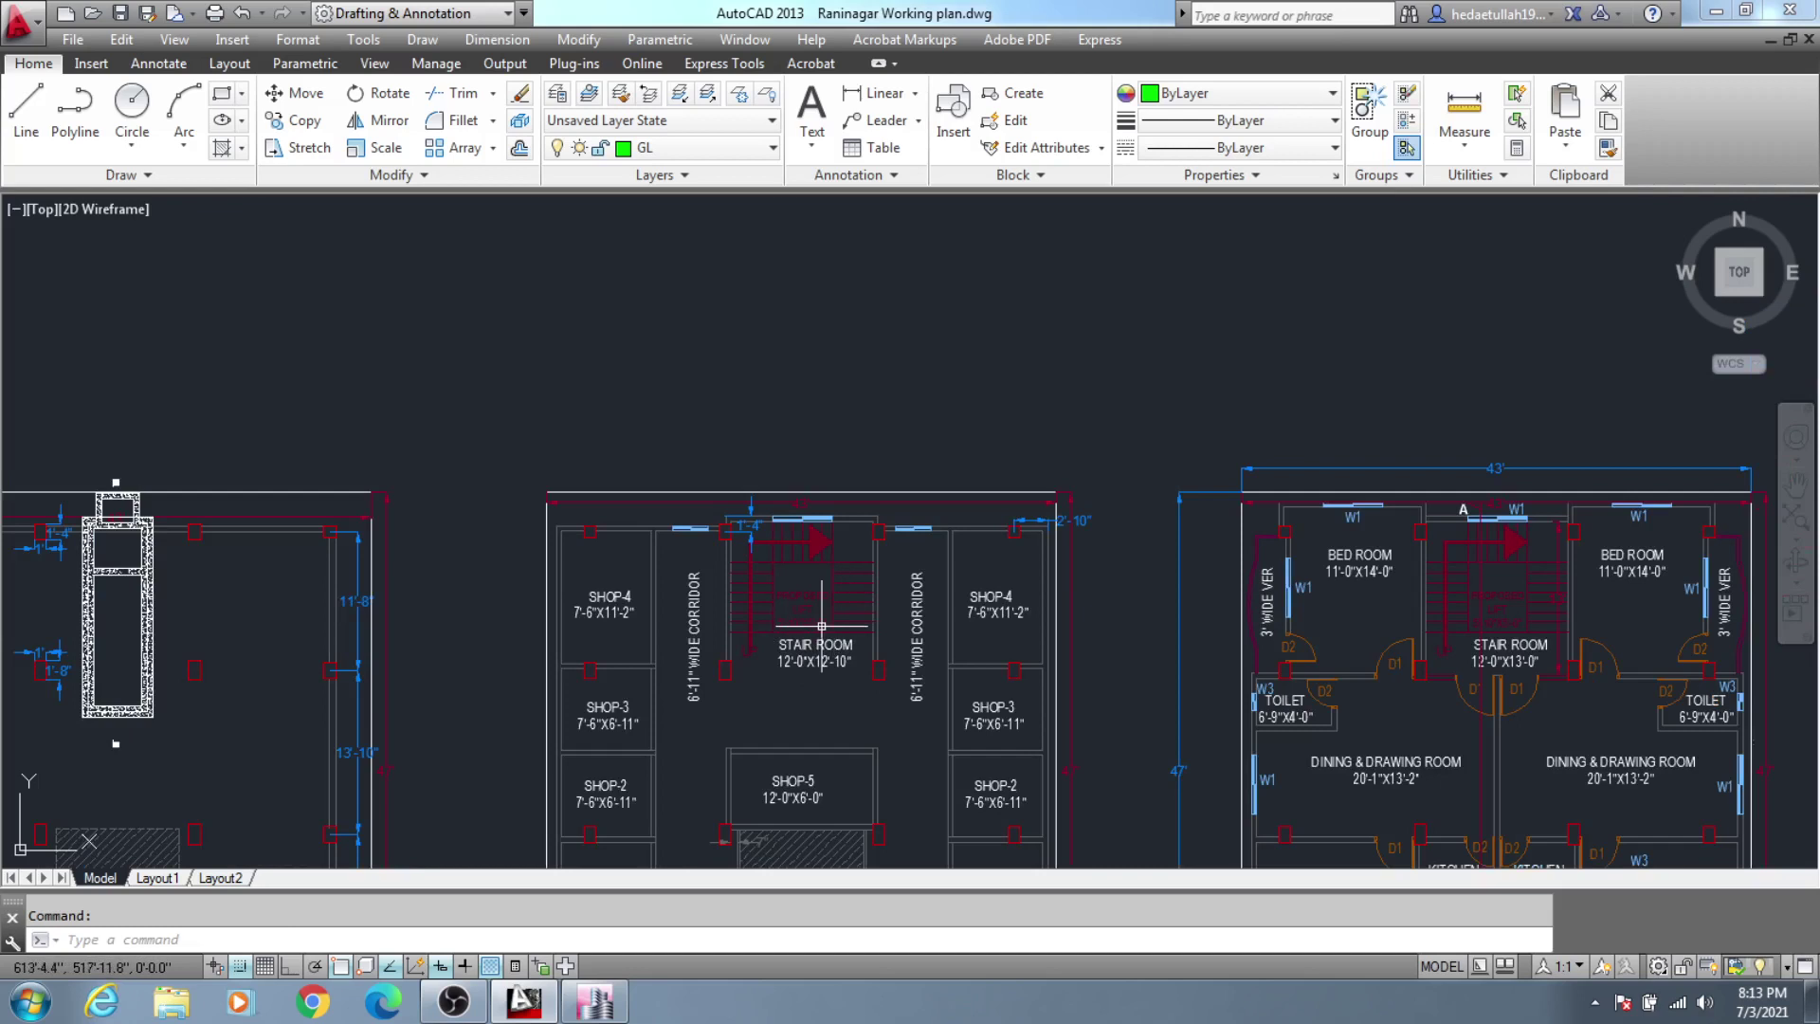
pyautogui.moveTo(787, 720); pyautogui.dragTo(792, 589, button='middle')
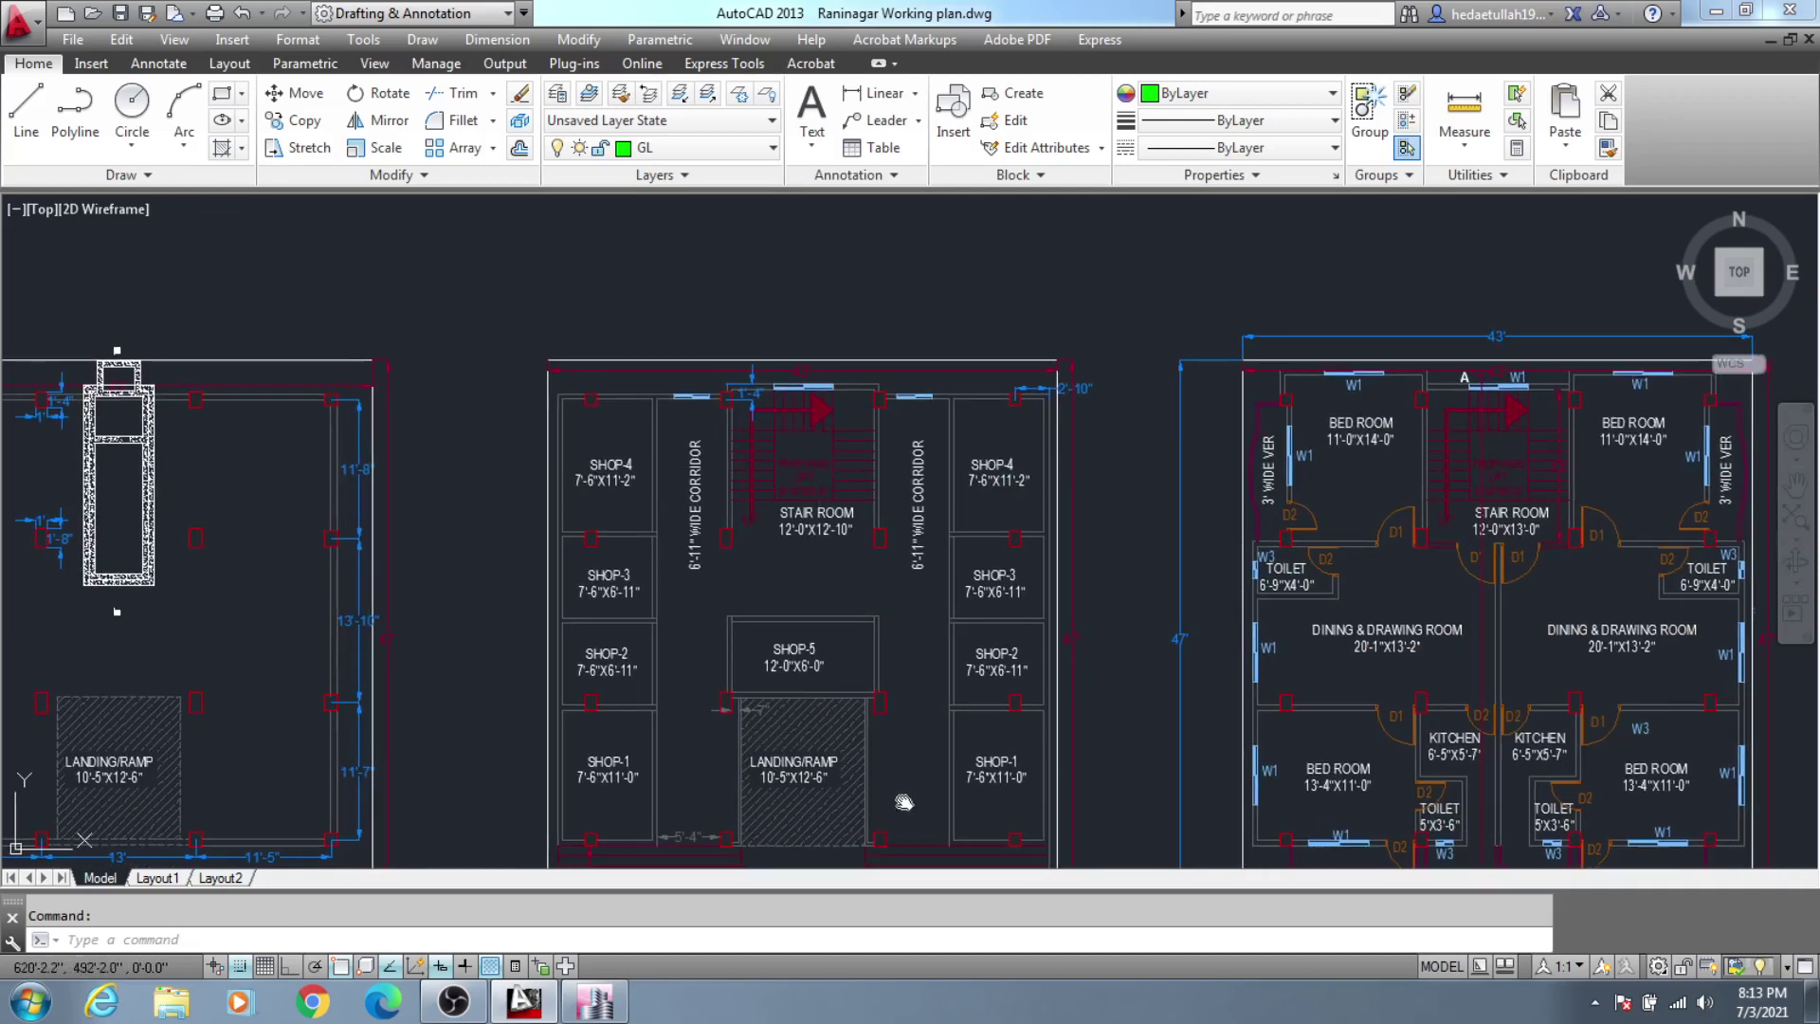
pyautogui.scroll(-2, 903, 791)
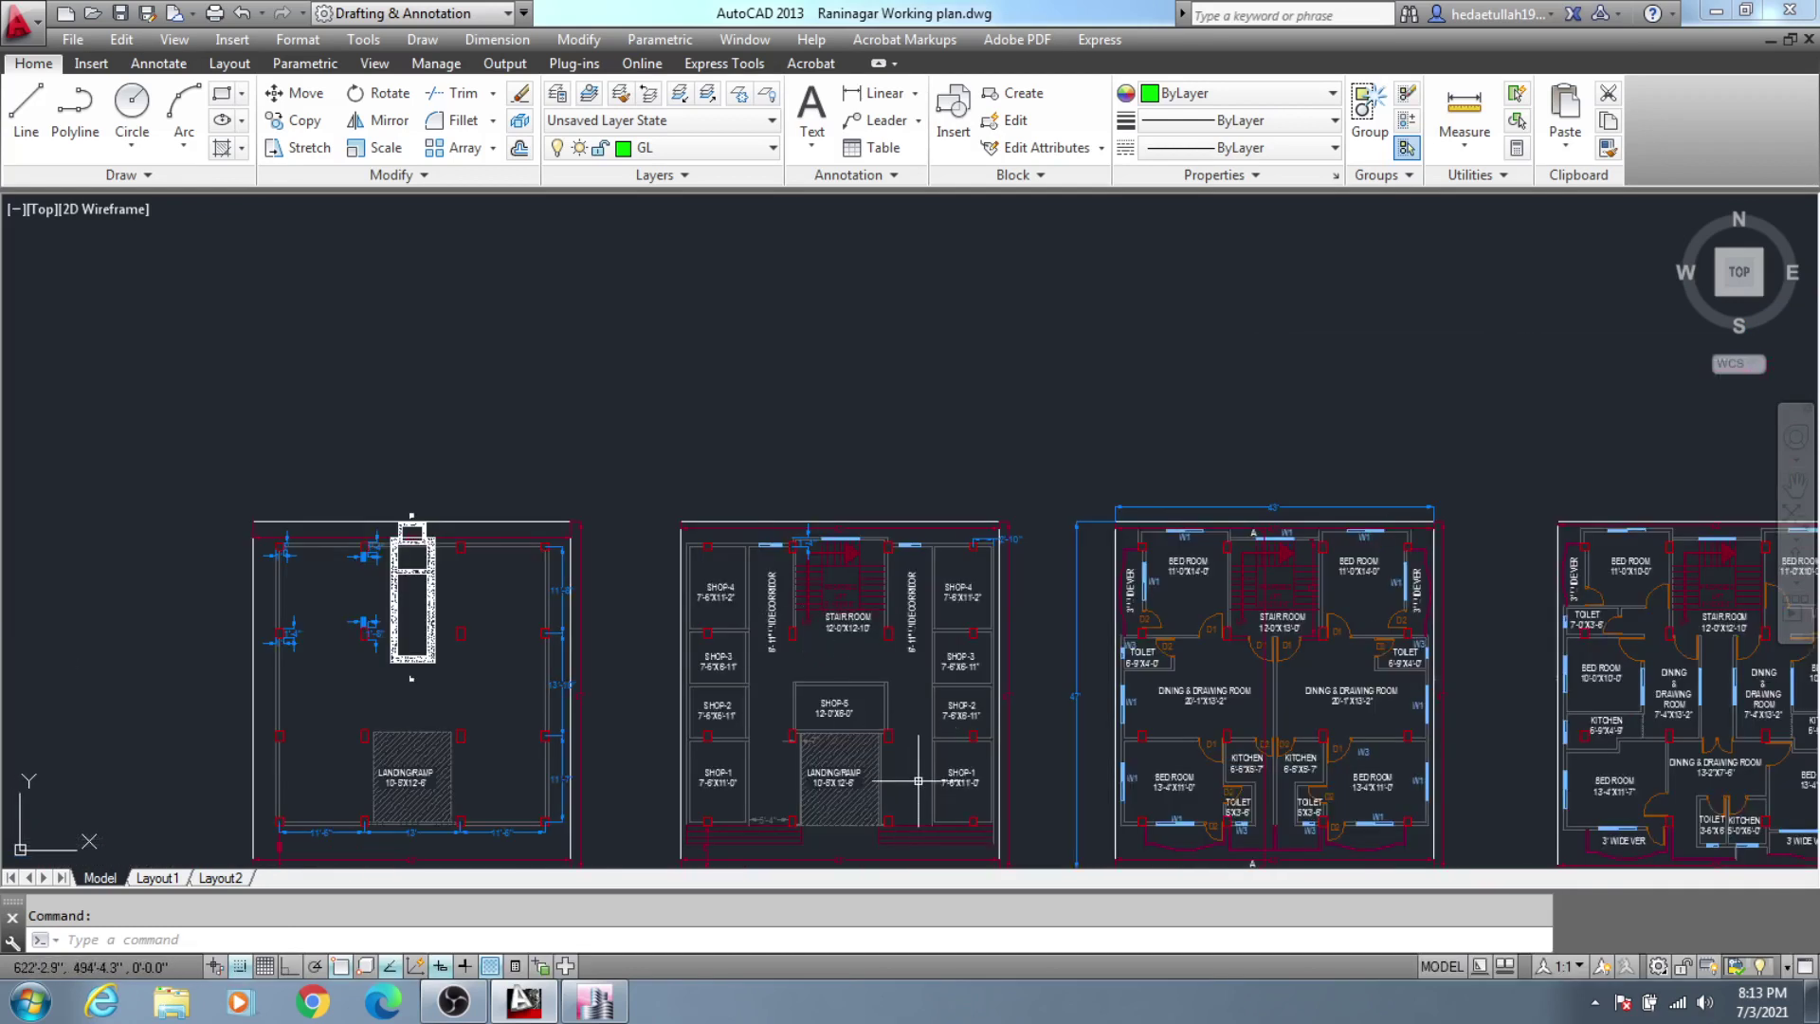
pyautogui.moveTo(918, 780); pyautogui.dragTo(909, 755, button='middle')
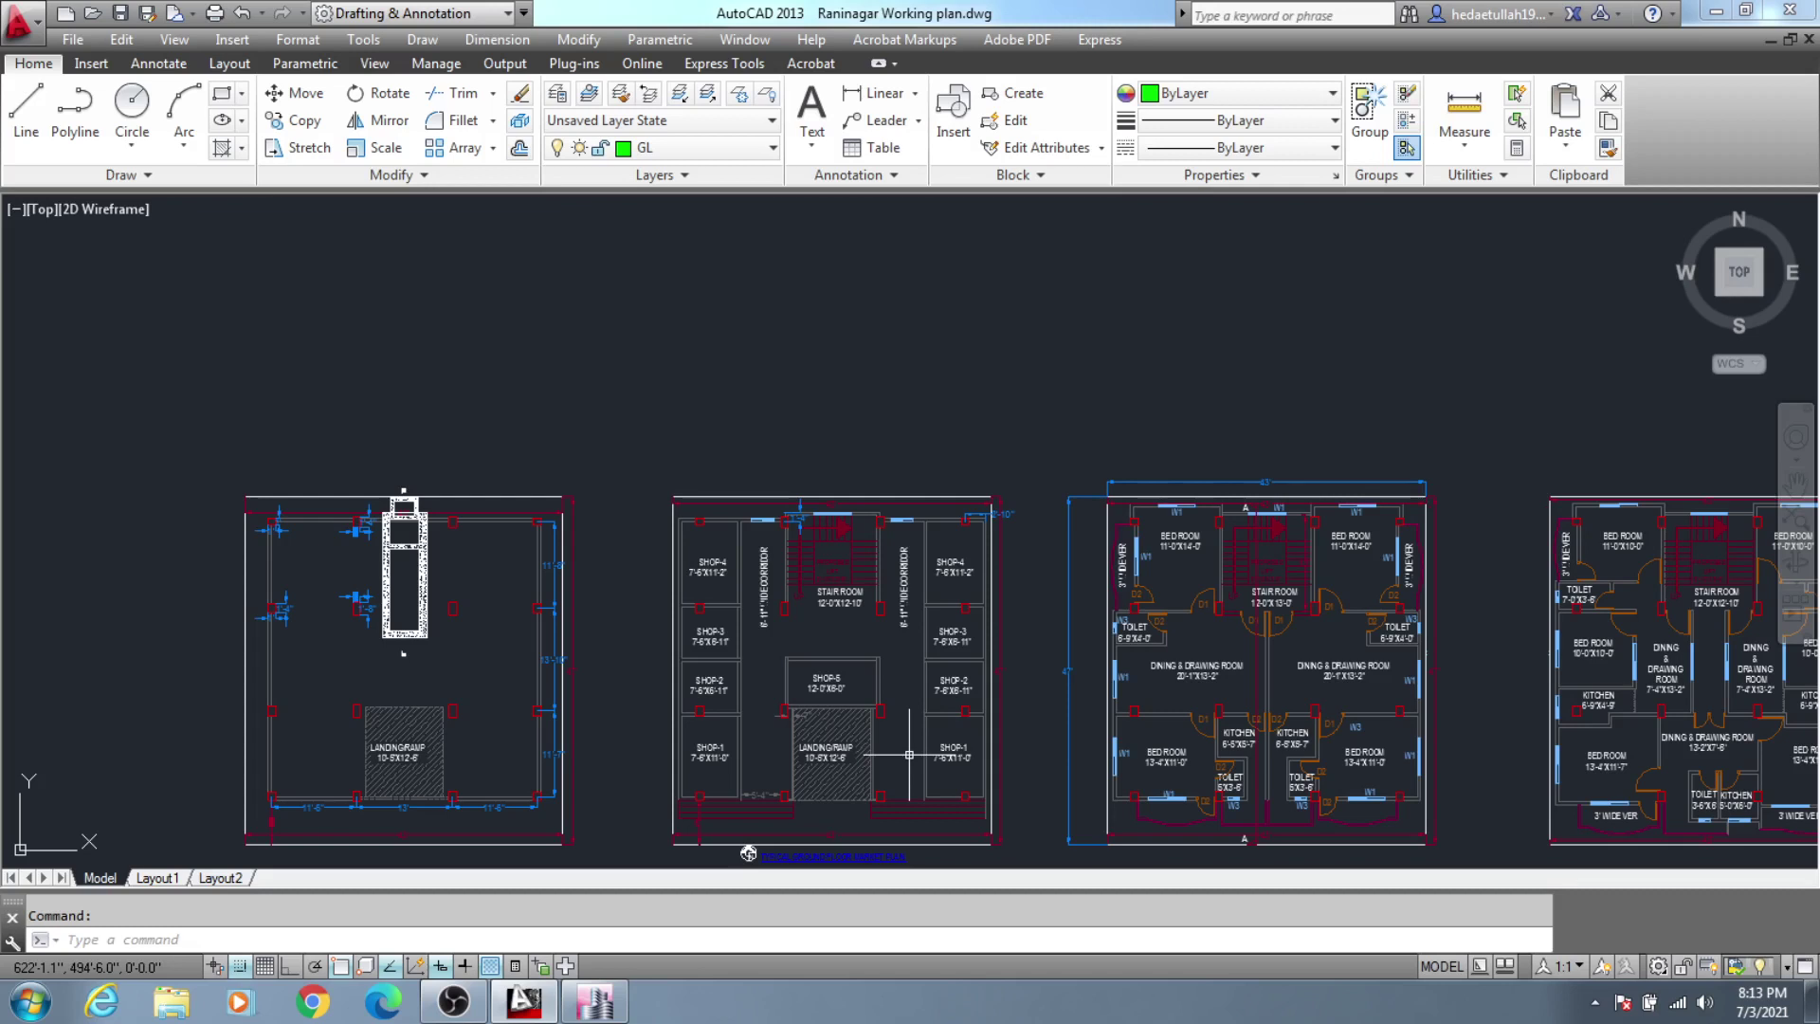
pyautogui.click(454, 1002)
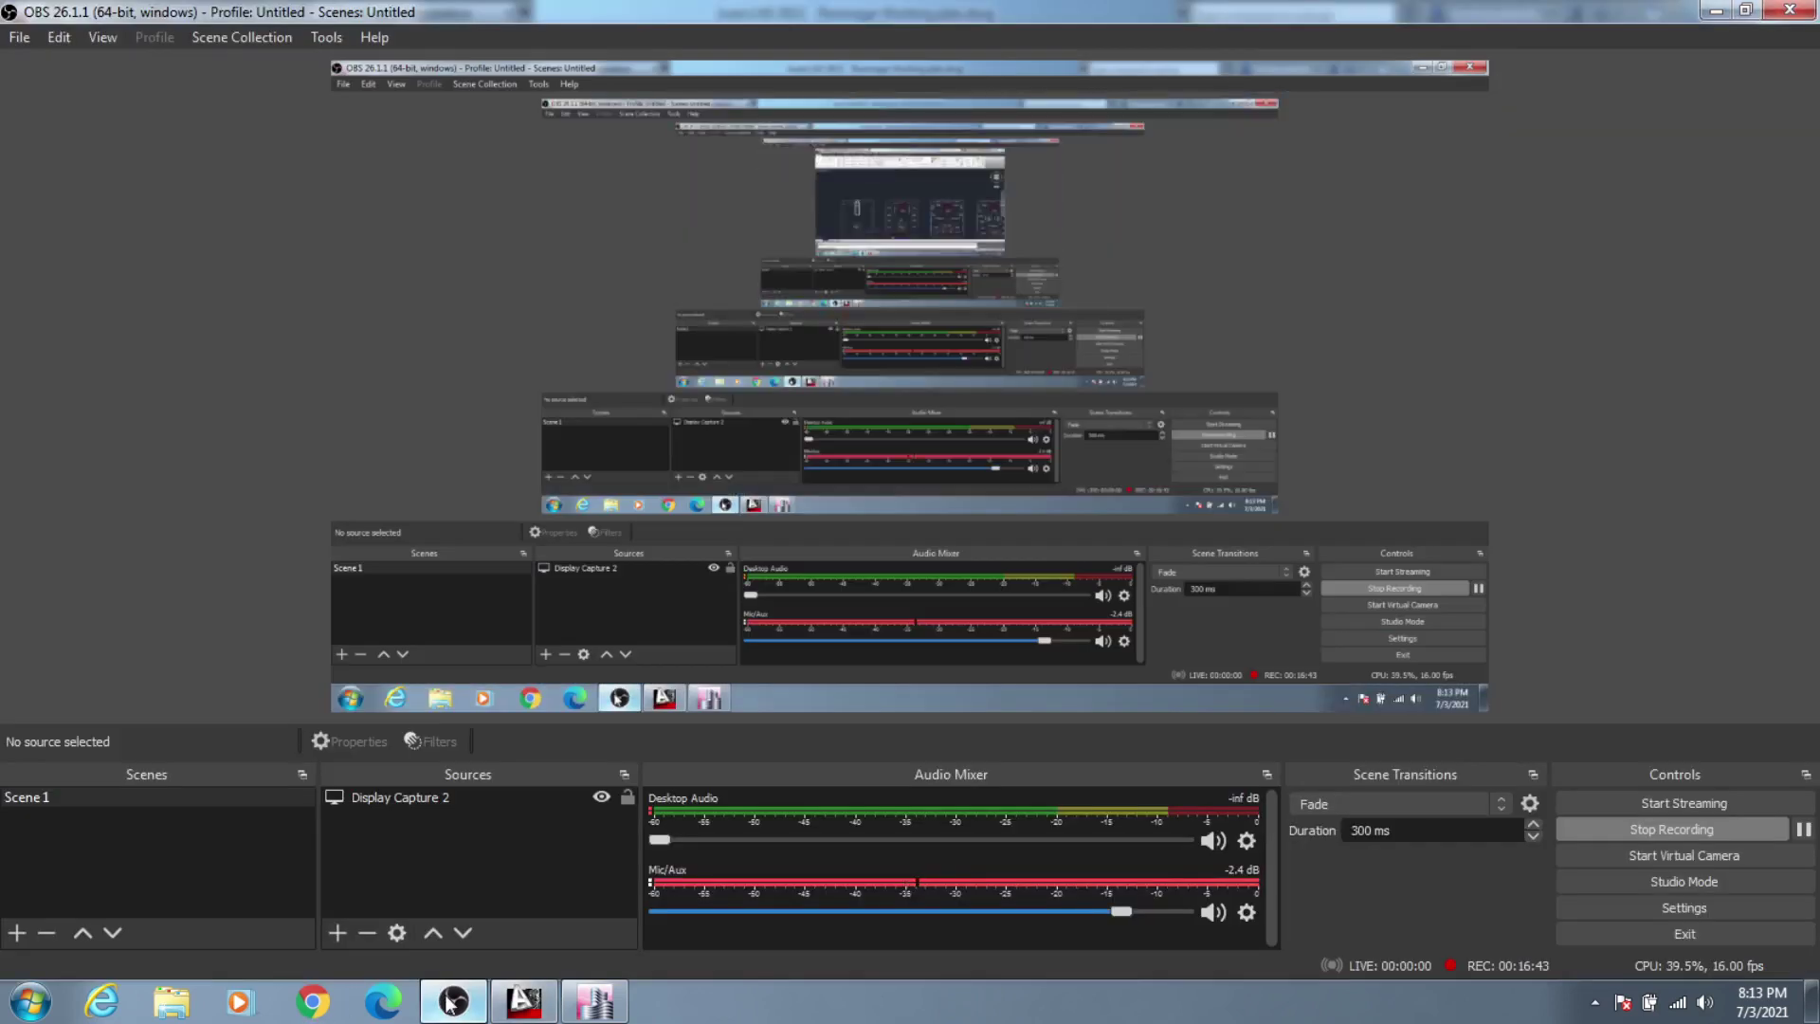
pyautogui.click(571, 1010)
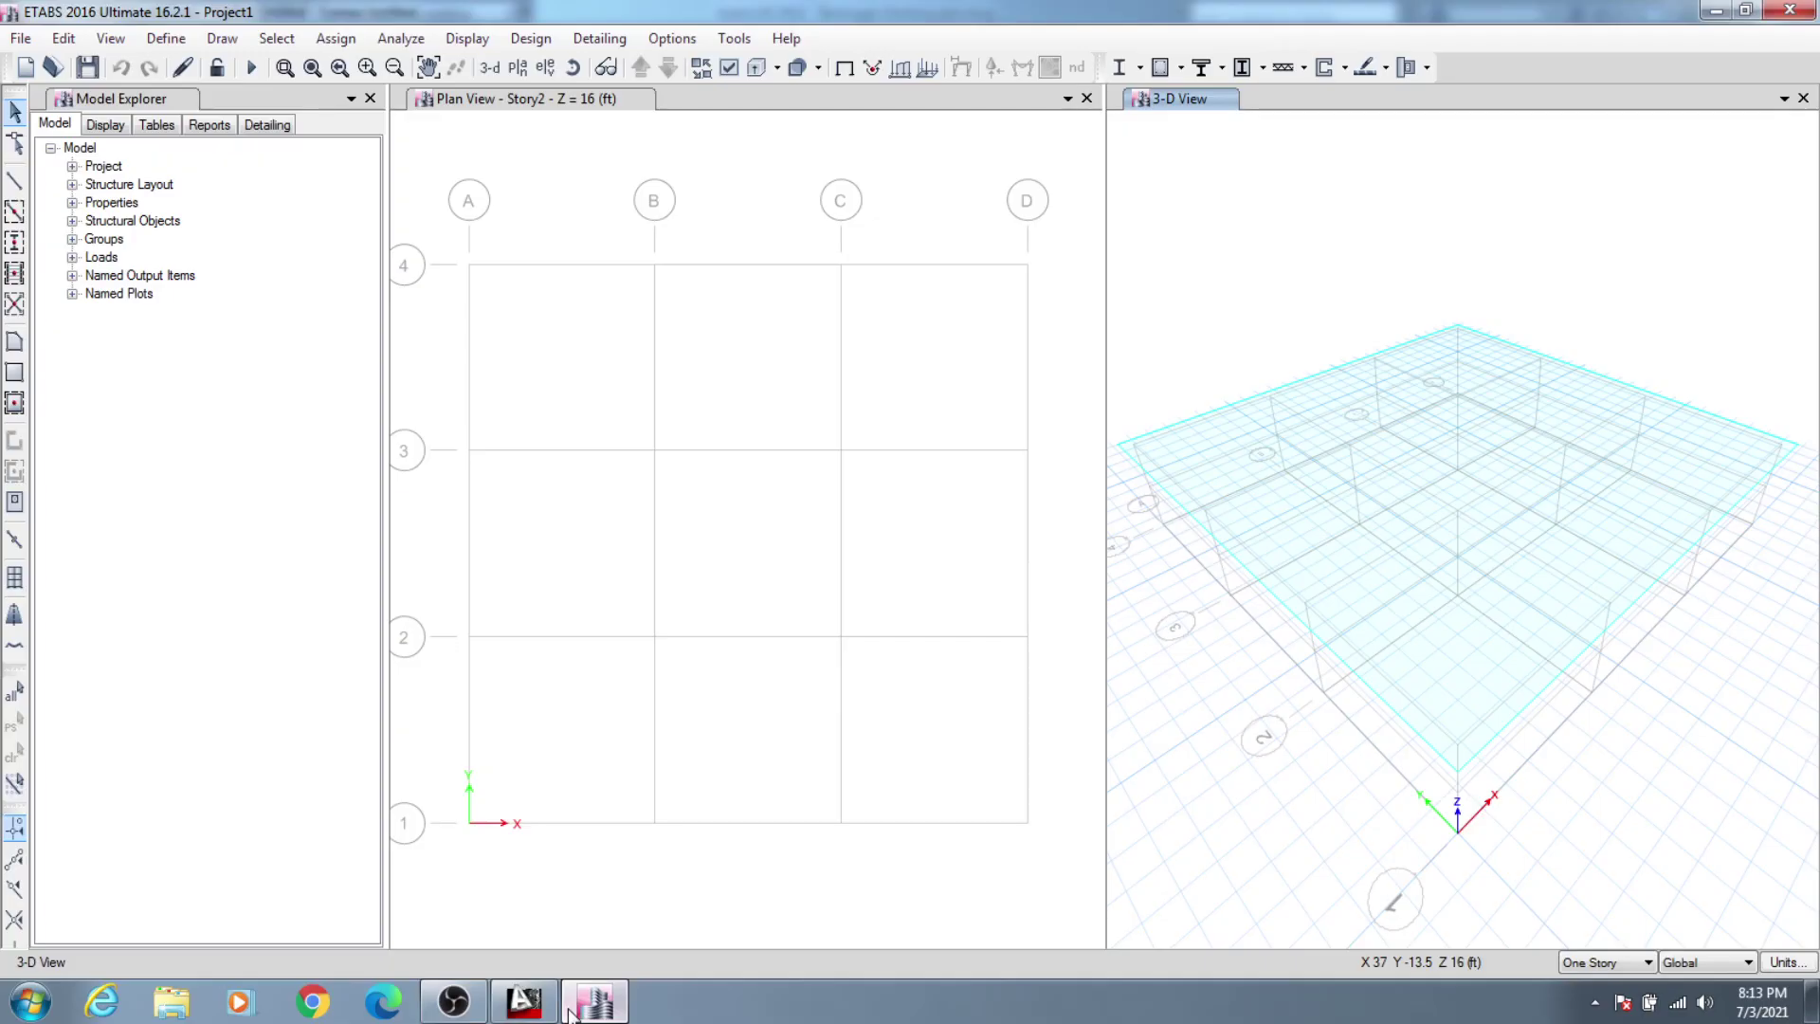
pyautogui.click(523, 1001)
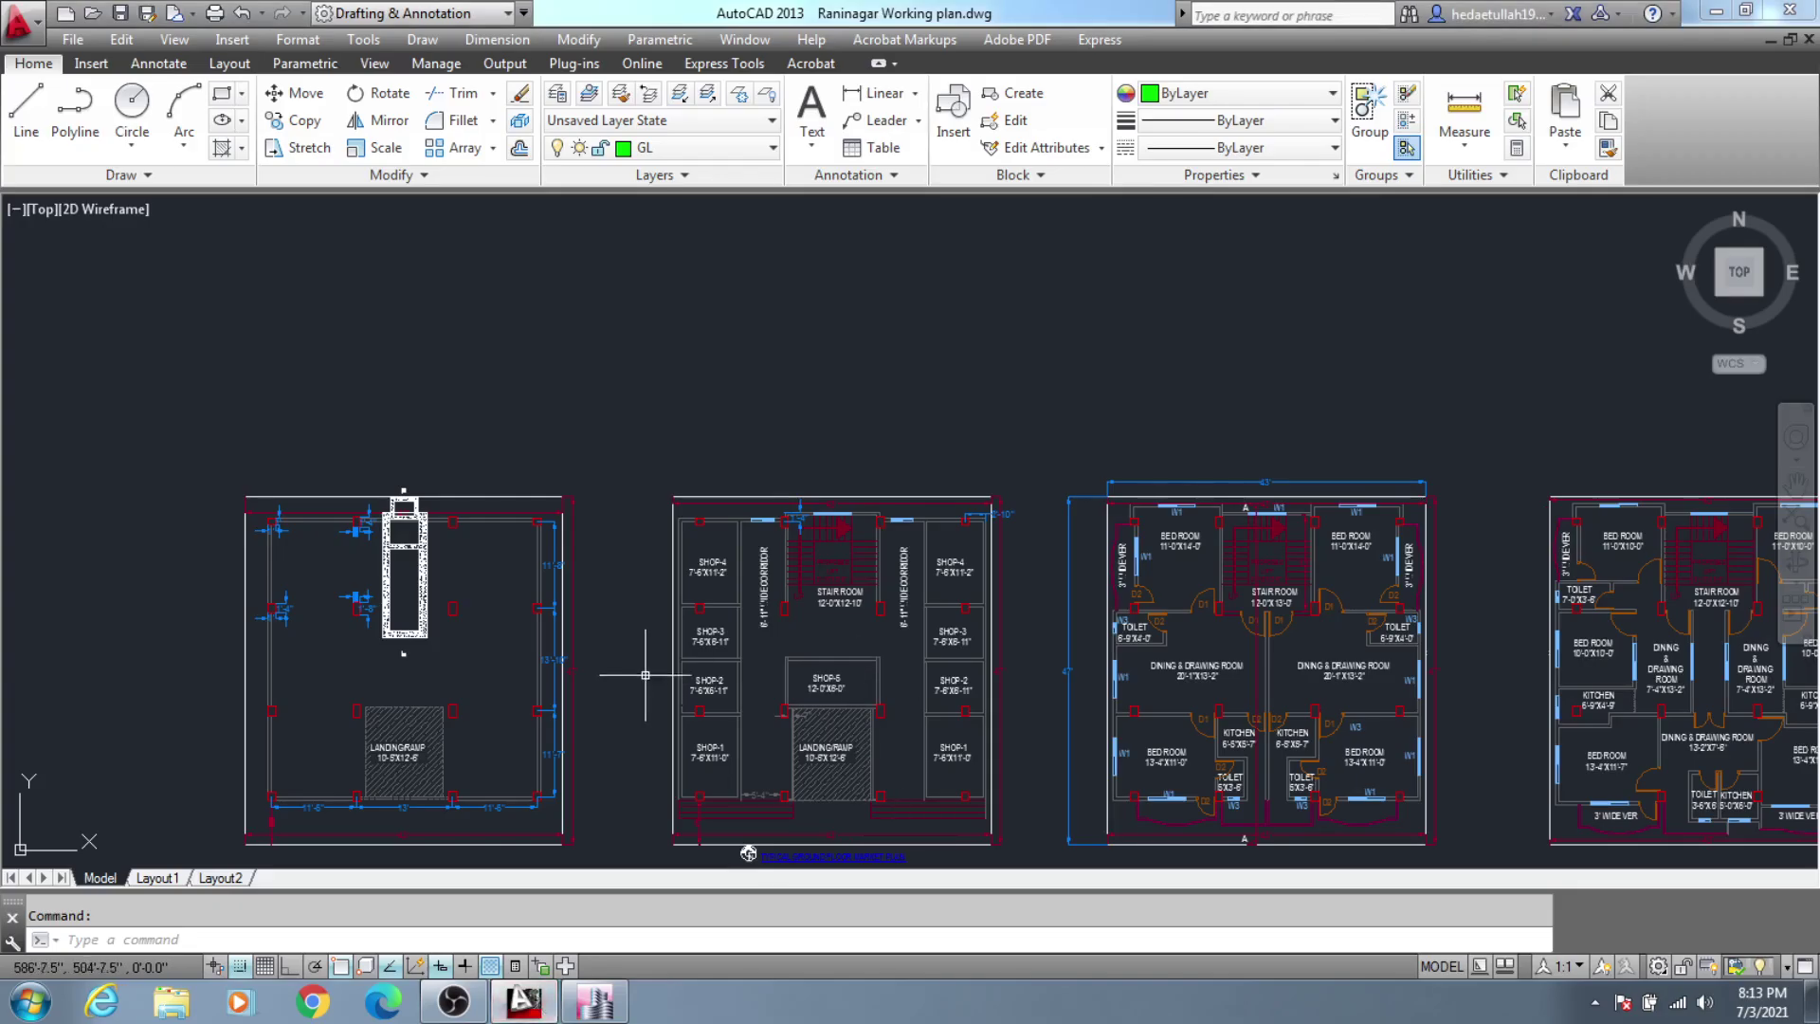
pyautogui.moveTo(646, 675)
pyautogui.mouseDown(button='middle')
pyautogui.moveTo(601, 638)
pyautogui.moveTo(590, 663)
pyautogui.moveTo(575, 655)
pyautogui.mouseUp(button='middle')
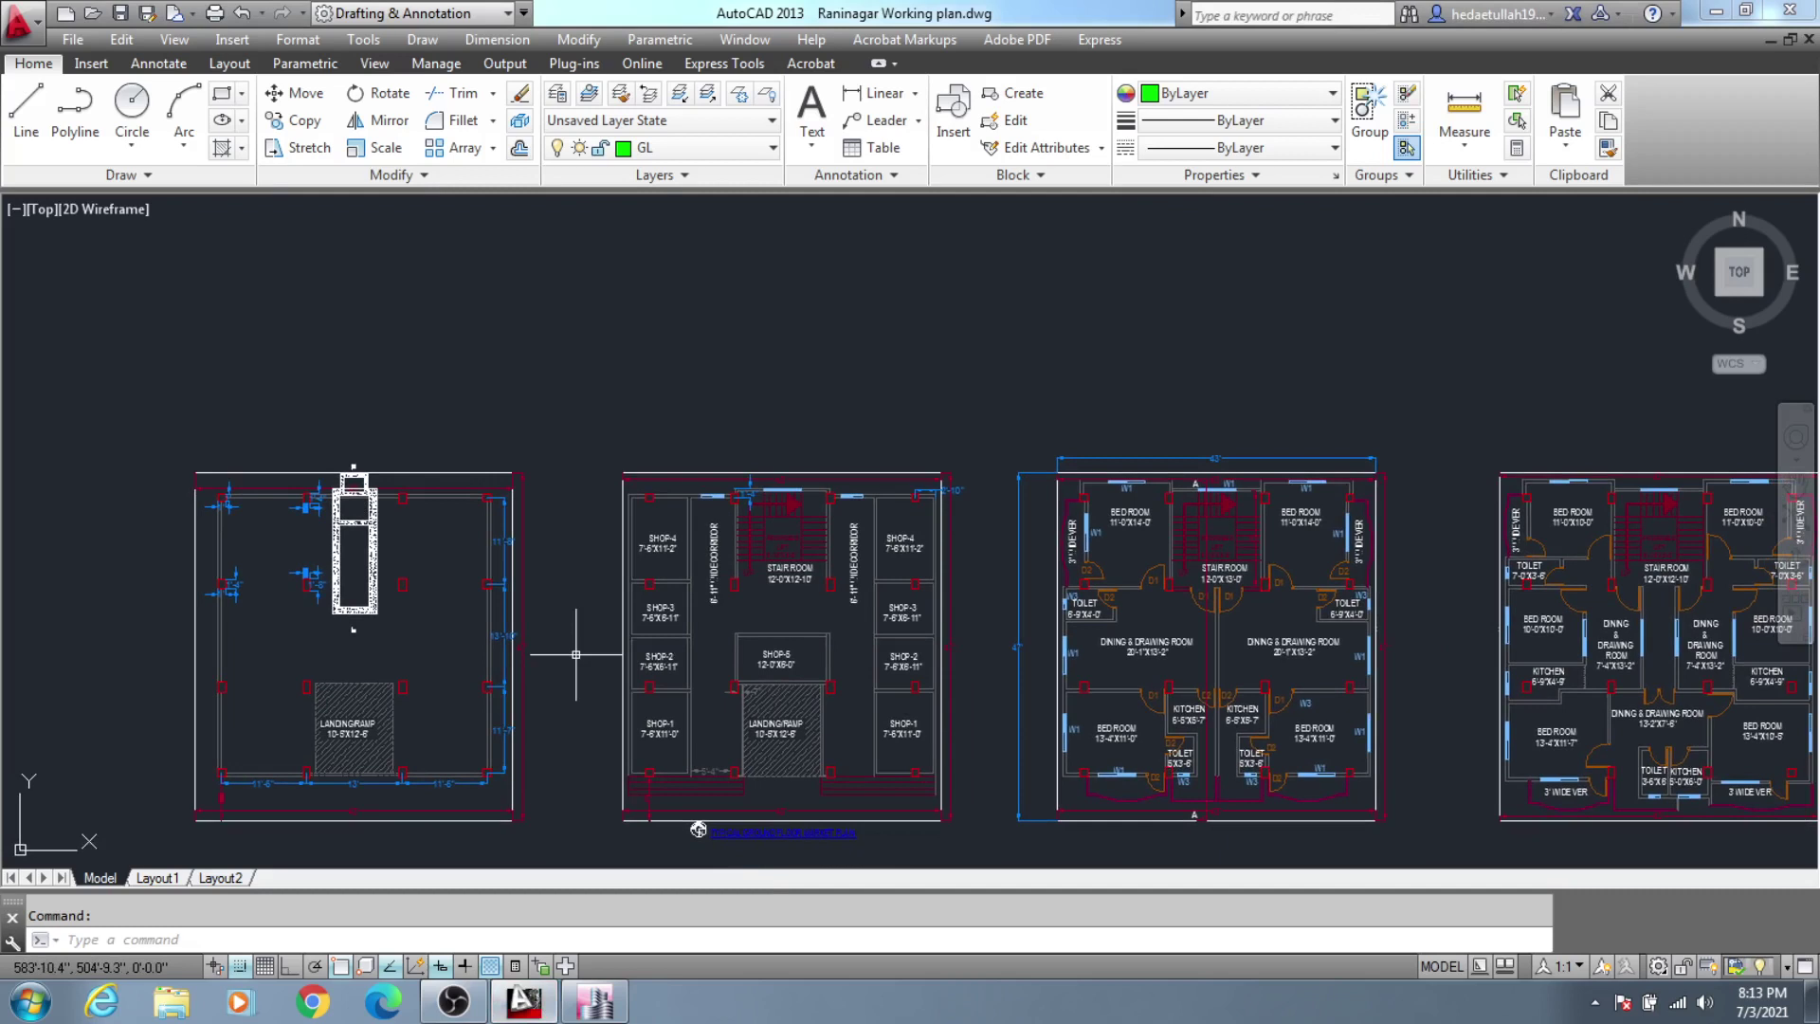